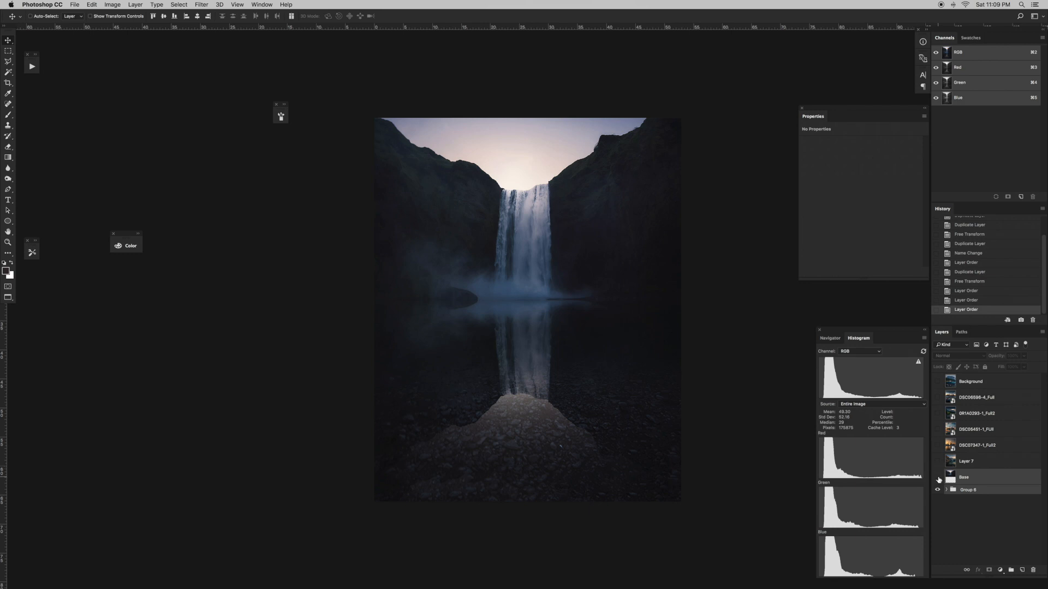
- Compare the original Base waterfall photo with the finished reflection composite in Group 6 by switching the visibility of both
{"action": "left_click", "coordinate": [938, 478]}
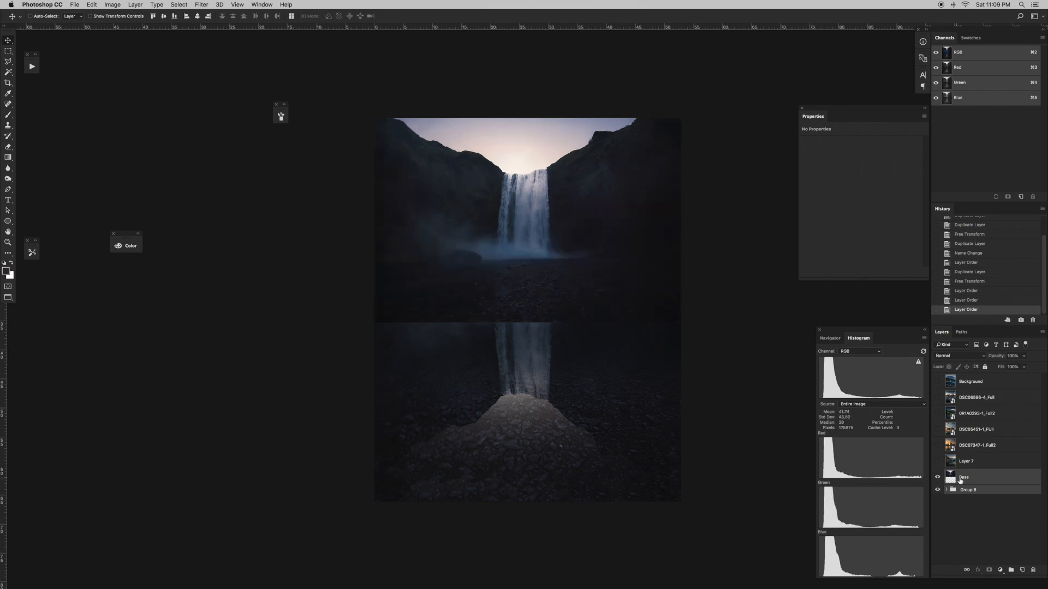
{"action": "left_click", "coordinate": [937, 490]}
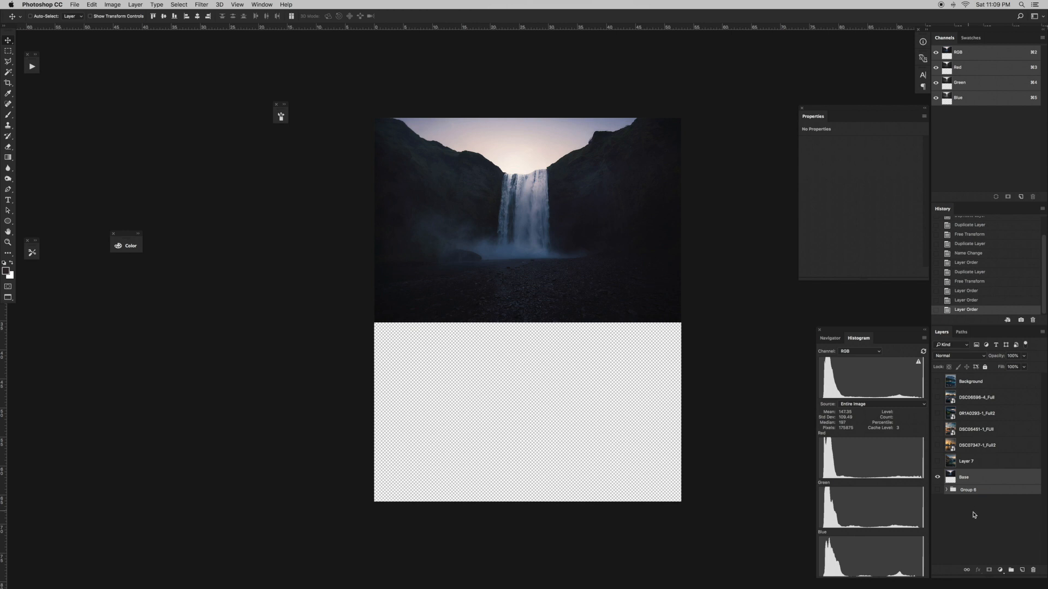
{"action": "left_click", "coordinate": [937, 478]}
{"action": "left_click", "coordinate": [938, 491]}
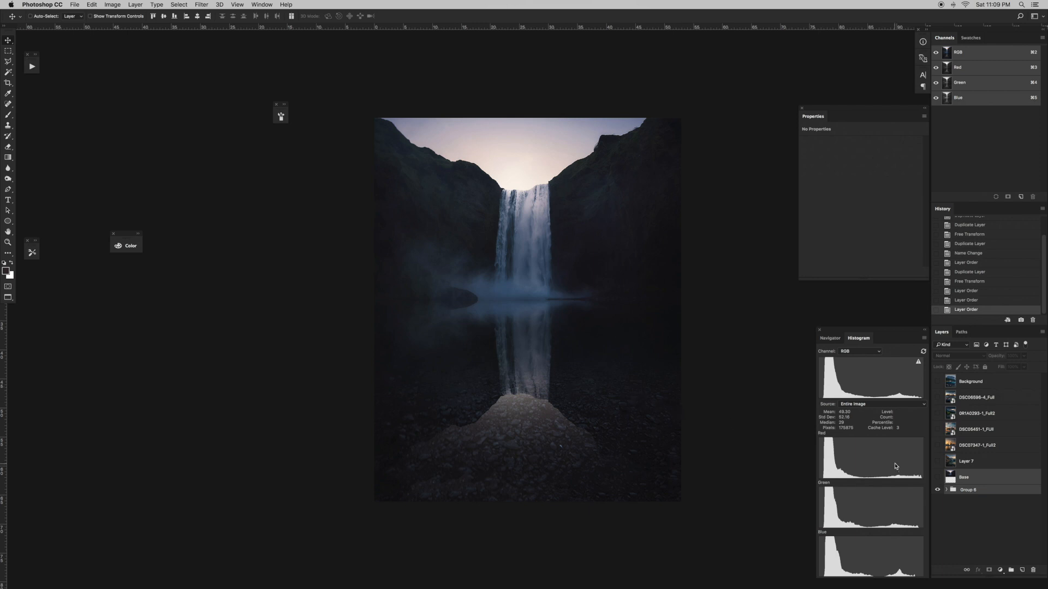
- Show Layer 7 and examine the mountain lake's water surface and reflections up close
{"action": "left_click", "coordinate": [937, 461]}
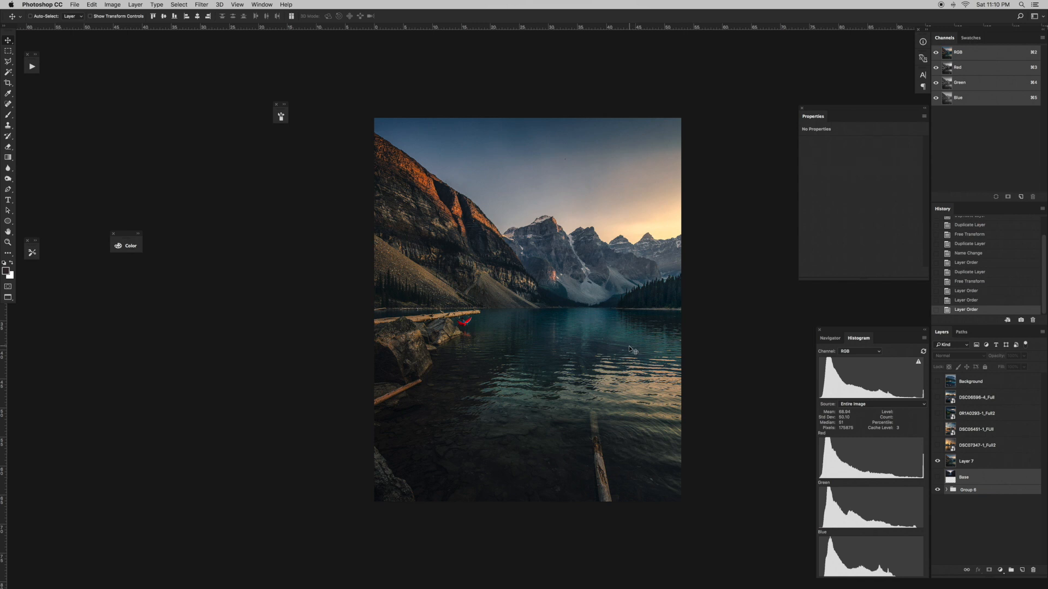
{"action": "key", "text": "super+plus"}
{"action": "key", "text": "super+plus"}
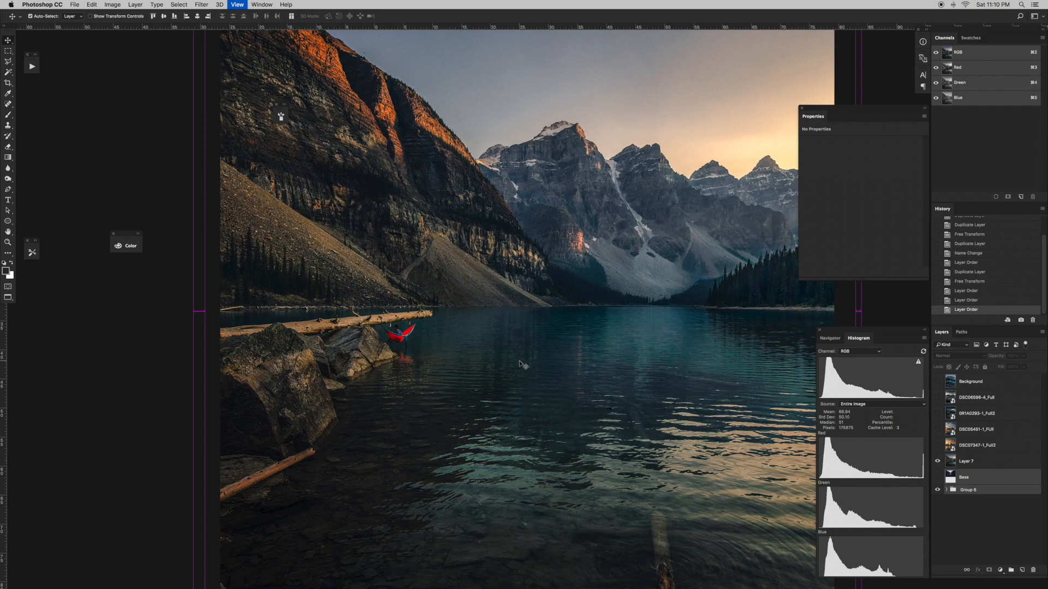
{"action": "scroll", "coordinate": [519, 360], "scroll_direction": "down", "scroll_amount": 3}
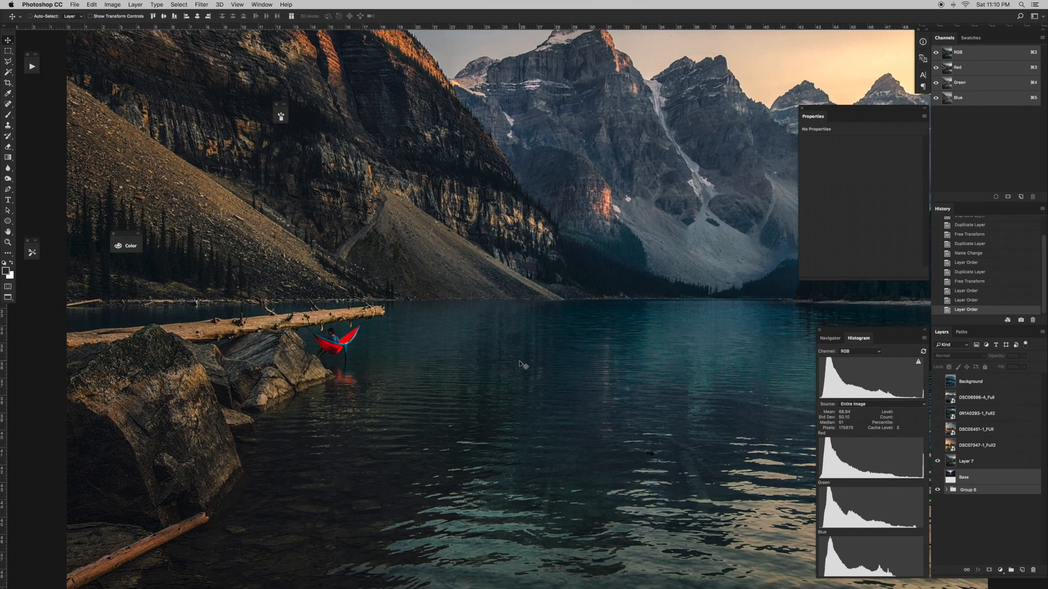
{"action": "scroll", "coordinate": [519, 360], "scroll_direction": "right", "scroll_amount": 4}
{"action": "scroll", "coordinate": [519, 360], "scroll_direction": "down", "scroll_amount": 2}
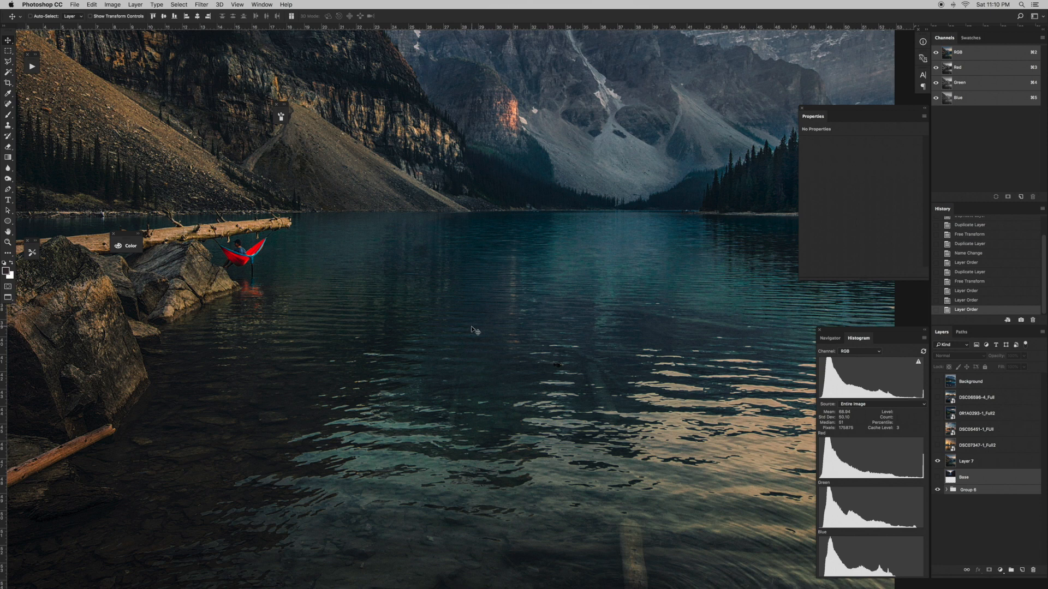
{"action": "key", "text": "super+0"}
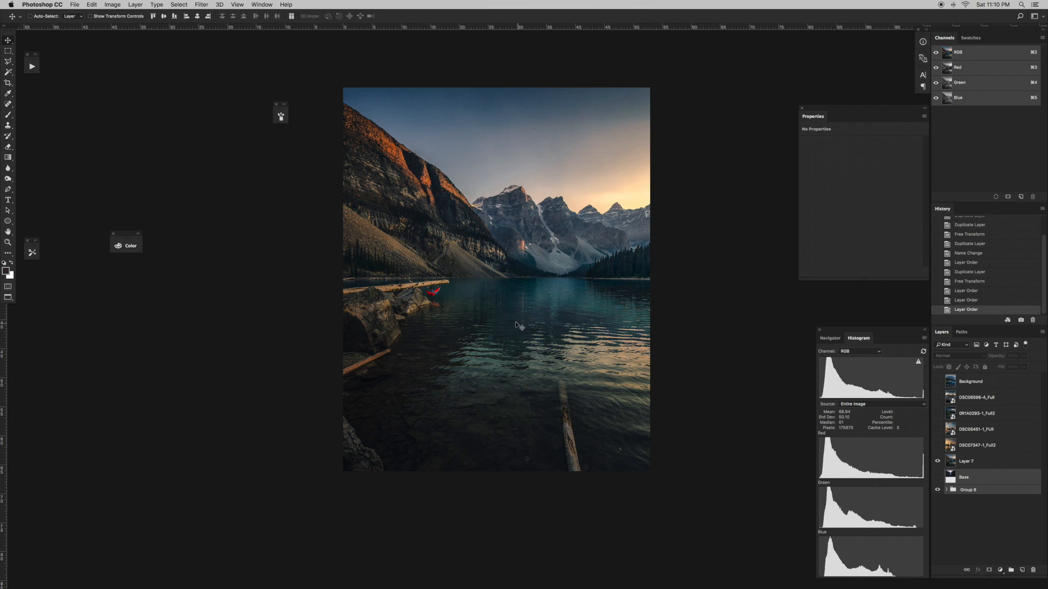
- Show the DSC07347-1_Full2 and 091A0293-1_Full2 layers one after the other and examine the forest and mountain reflection in the lake up close
{"action": "left_click", "coordinate": [937, 445]}
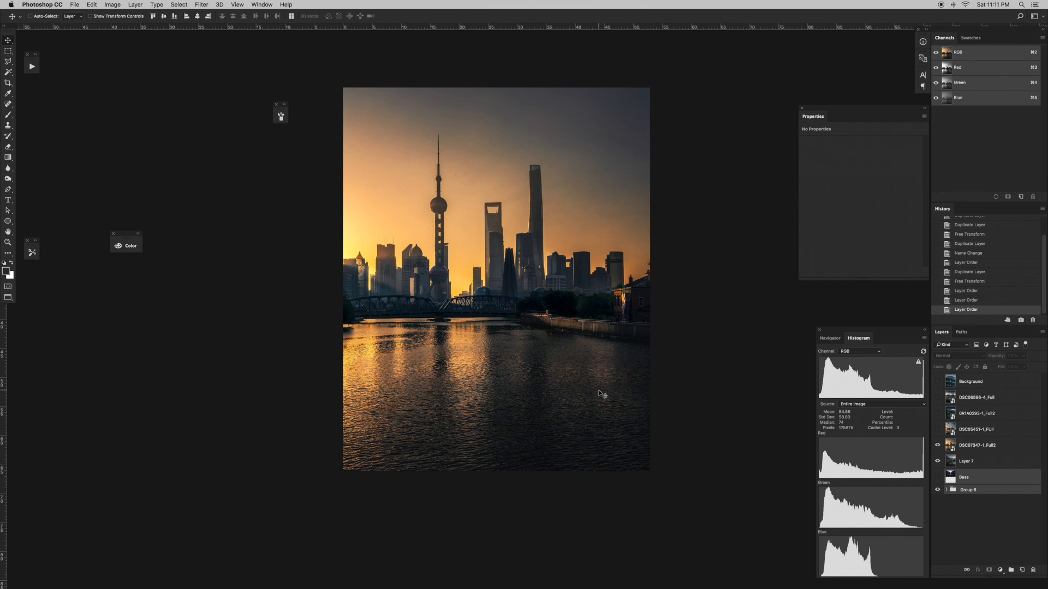
{"action": "left_click", "coordinate": [938, 414]}
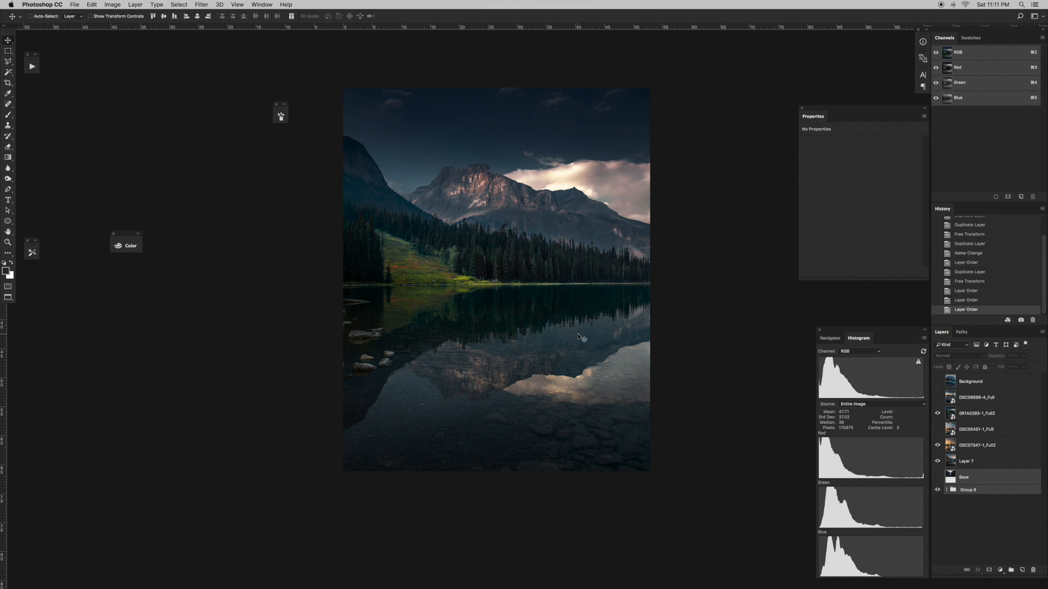
{"action": "key", "text": "super+equal"}
{"action": "key", "text": "super+equal"}
{"action": "key", "text": "super+equal"}
{"action": "key", "text": "super+equal"}
{"action": "key", "text": "super+equal"}
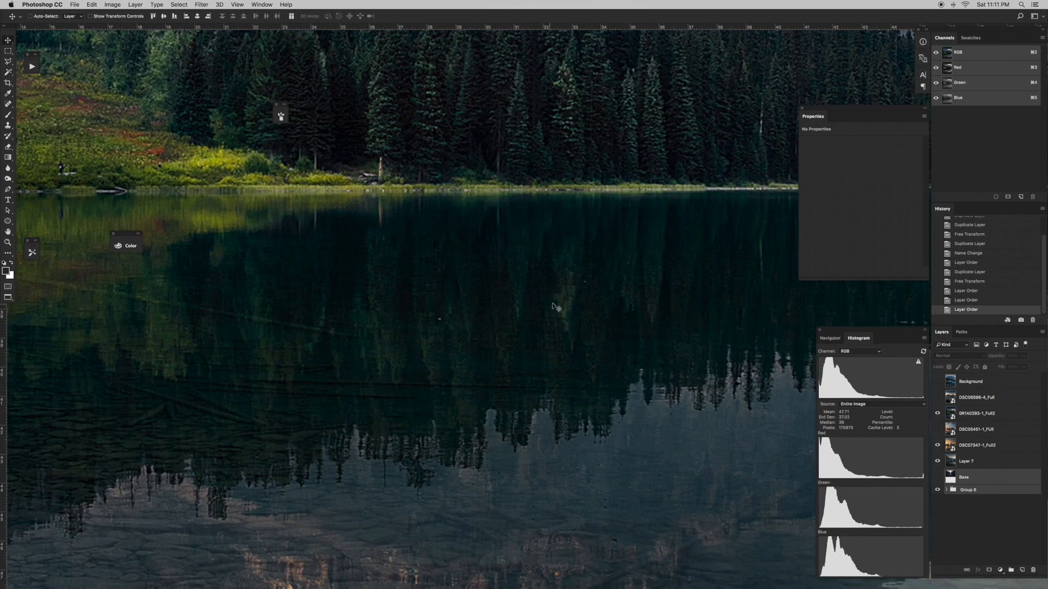
{"action": "scroll", "coordinate": [557, 301], "scroll_direction": "right", "scroll_amount": 4}
{"action": "scroll", "coordinate": [556, 301], "scroll_direction": "up", "scroll_amount": 2}
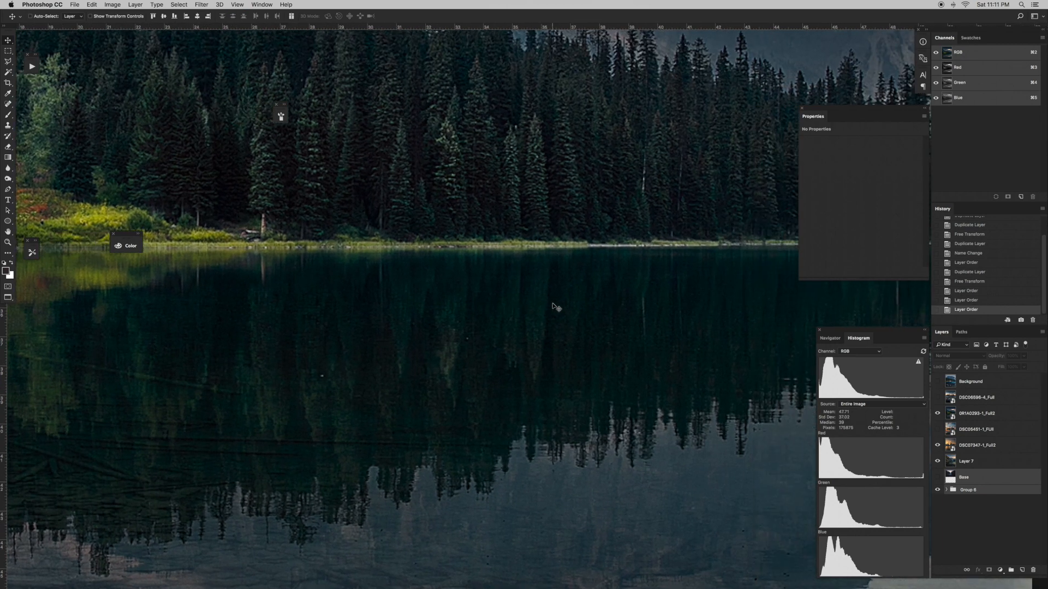
{"action": "key", "text": "super+minus"}
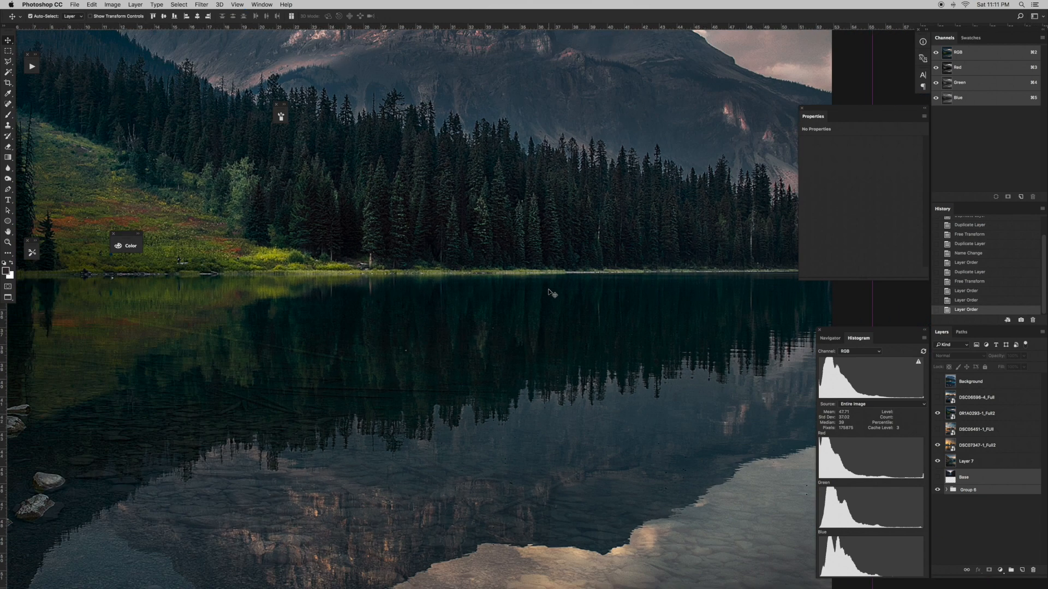
{"action": "key", "text": "super+minus"}
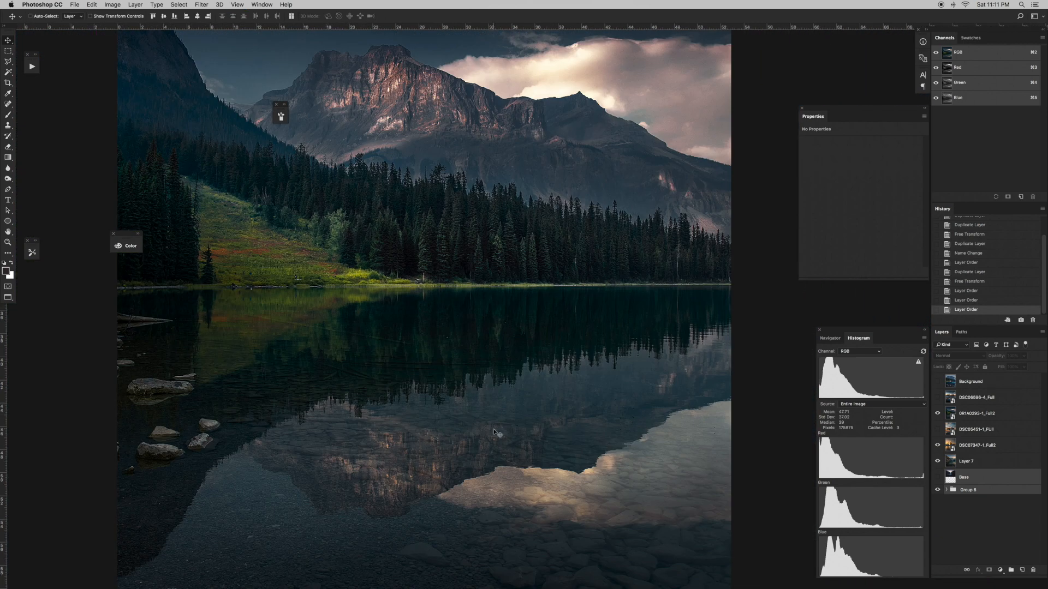
{"action": "scroll", "coordinate": [499, 433], "scroll_direction": "down", "scroll_amount": 3}
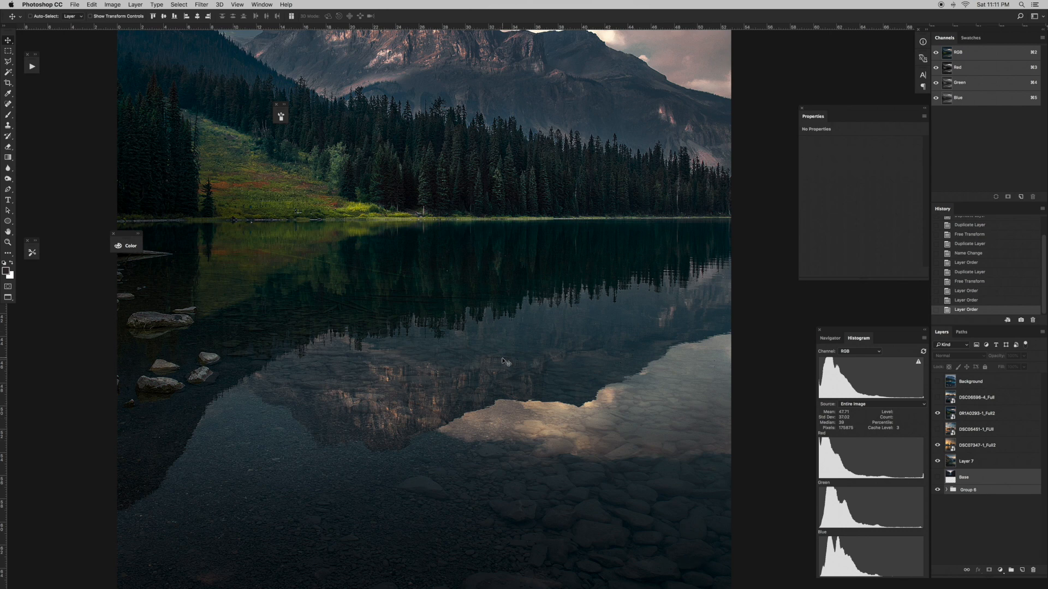
{"action": "key", "text": "super+minus"}
{"action": "key", "text": "super+minus"}
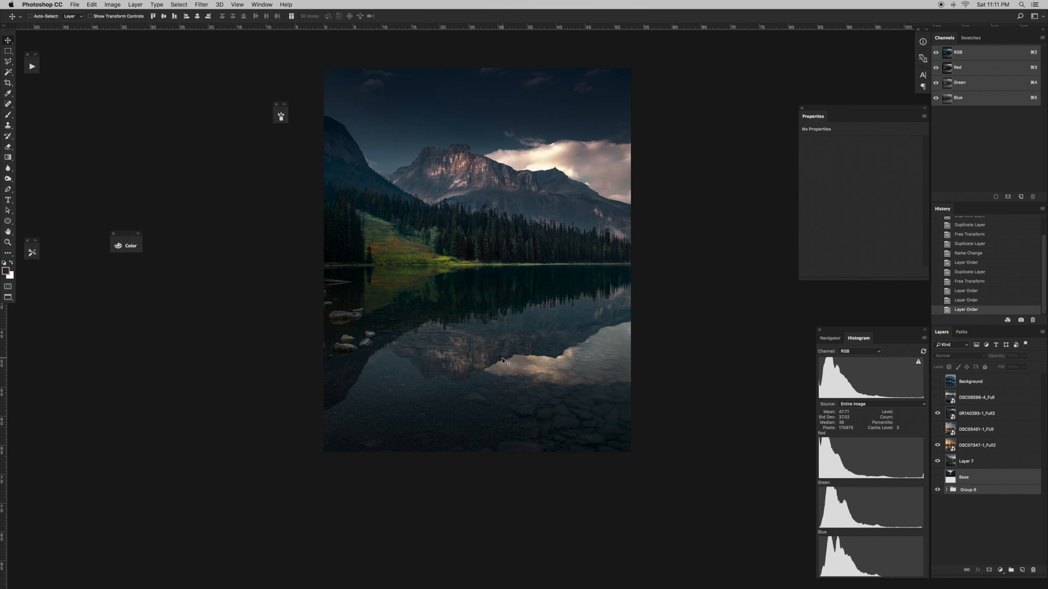
- Display DSC06598-4_Full instead of 091A0293-1_Full2 and examine the skyline reflected in the phone screen up close
{"action": "left_click", "coordinate": [938, 413]}
{"action": "left_click", "coordinate": [938, 397]}
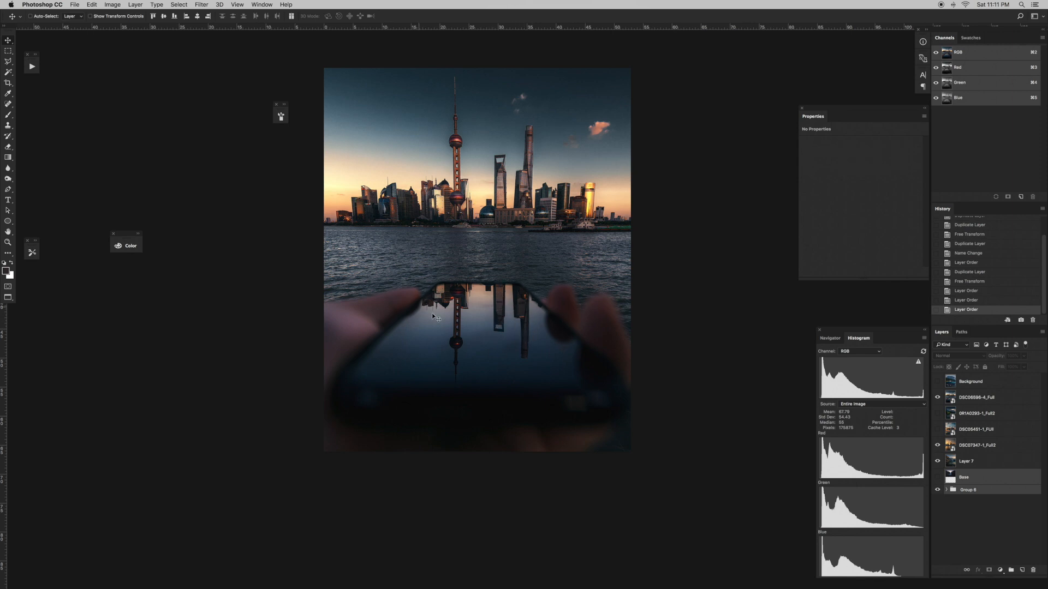
{"action": "left_click", "coordinate": [472, 307]}
{"action": "key", "text": "super+plus"}
{"action": "key", "text": "super+plus"}
{"action": "key", "text": "super+plus"}
{"action": "key", "text": "super+plus"}
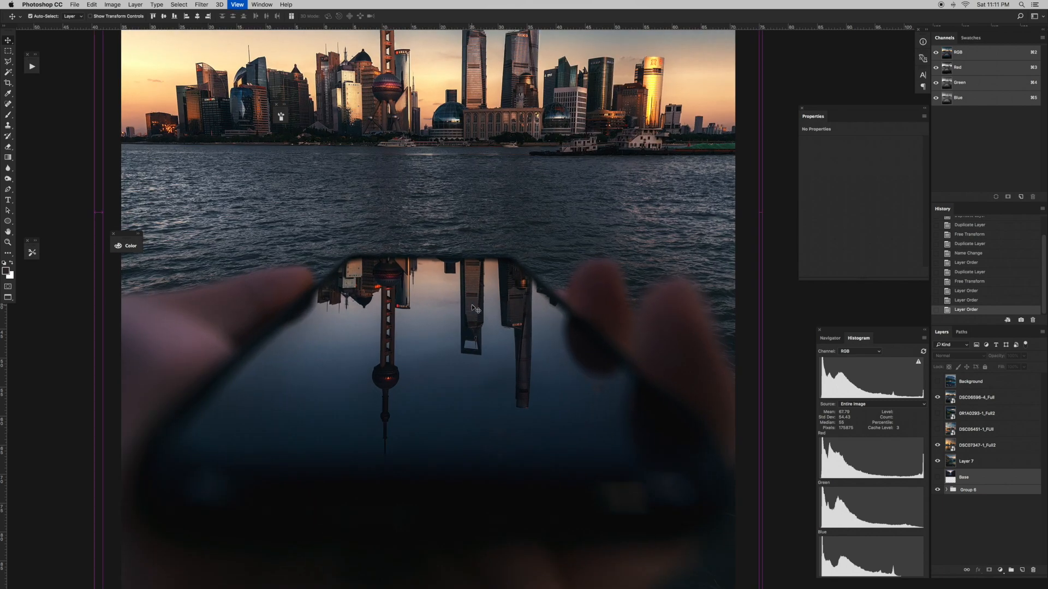
{"action": "key", "text": "super+plus"}
{"action": "scroll", "coordinate": [472, 305], "scroll_direction": "down", "scroll_amount": 3}
{"action": "scroll", "coordinate": [472, 304], "scroll_direction": "left", "scroll_amount": 6}
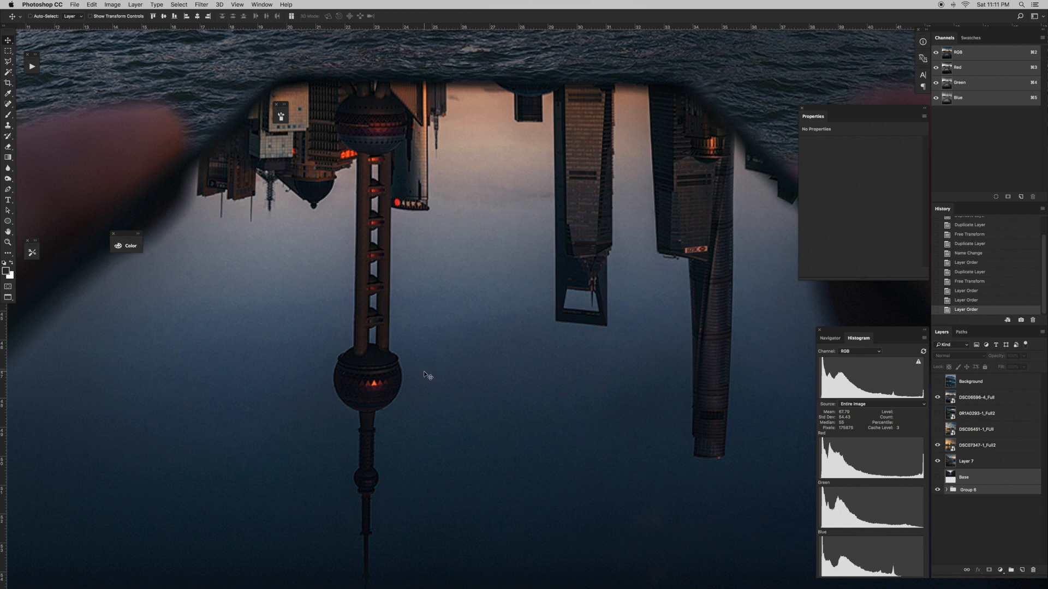
{"action": "scroll", "coordinate": [424, 372], "scroll_direction": "down", "scroll_amount": 3}
{"action": "scroll", "coordinate": [424, 372], "scroll_direction": "left", "scroll_amount": 3}
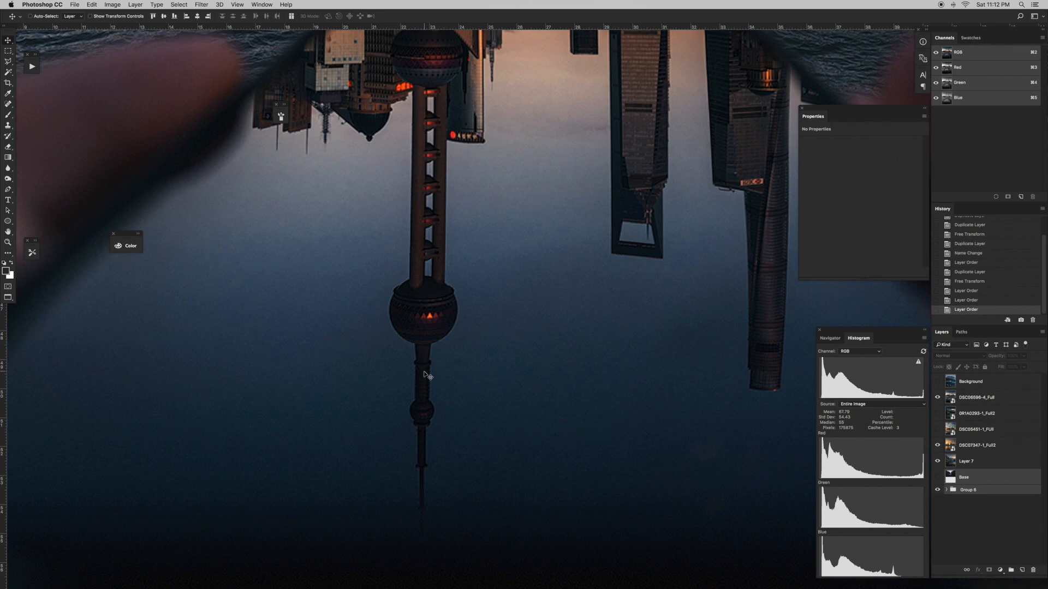
{"action": "scroll", "coordinate": [424, 375], "scroll_direction": "up", "scroll_amount": 2}
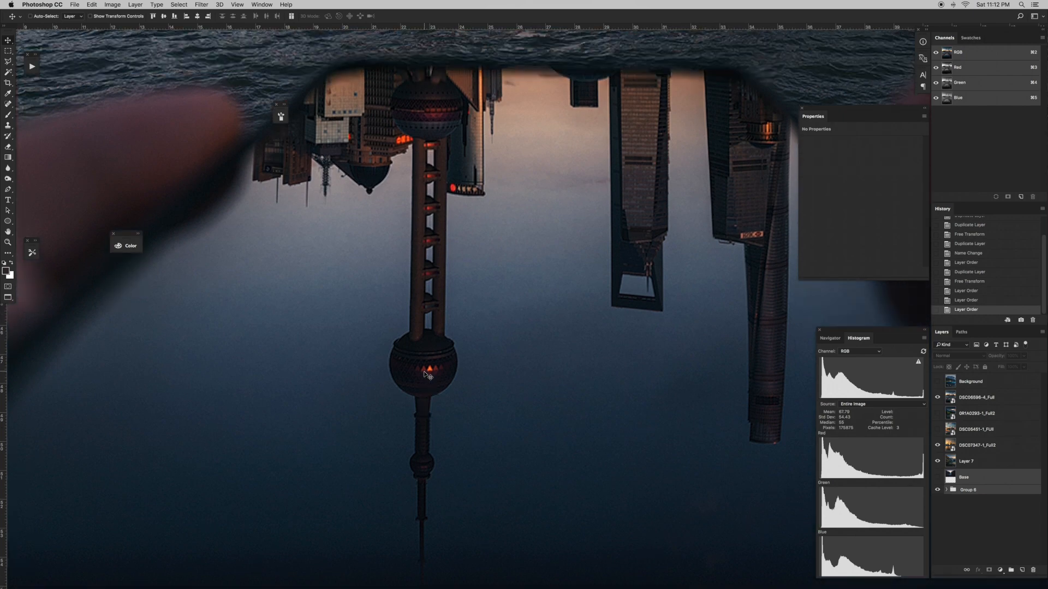
{"action": "scroll", "coordinate": [425, 374], "scroll_direction": "up", "scroll_amount": 15}
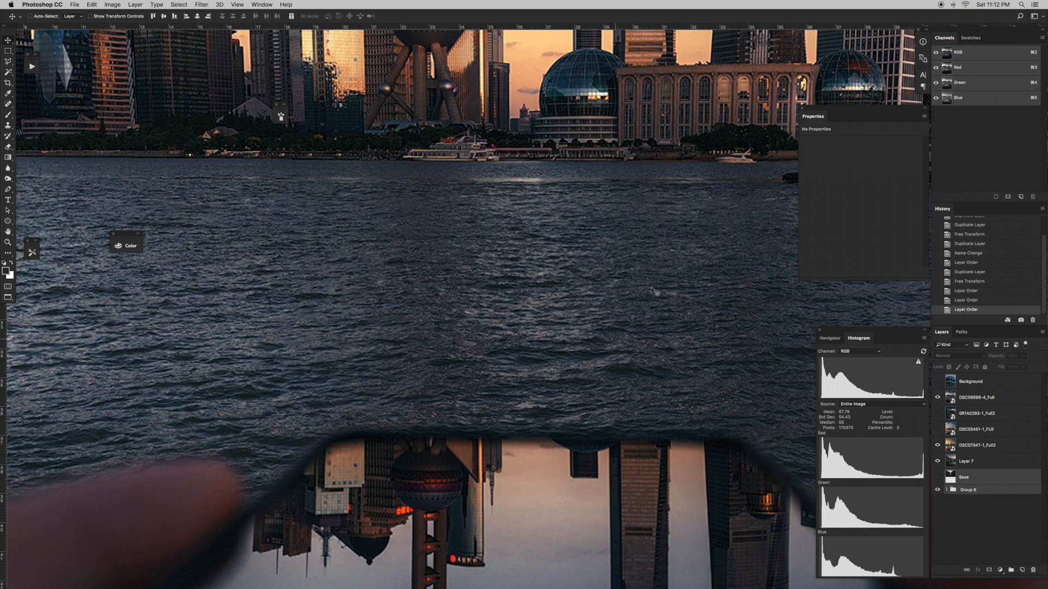
{"action": "scroll", "coordinate": [350, 293], "scroll_direction": "down", "scroll_amount": 6}
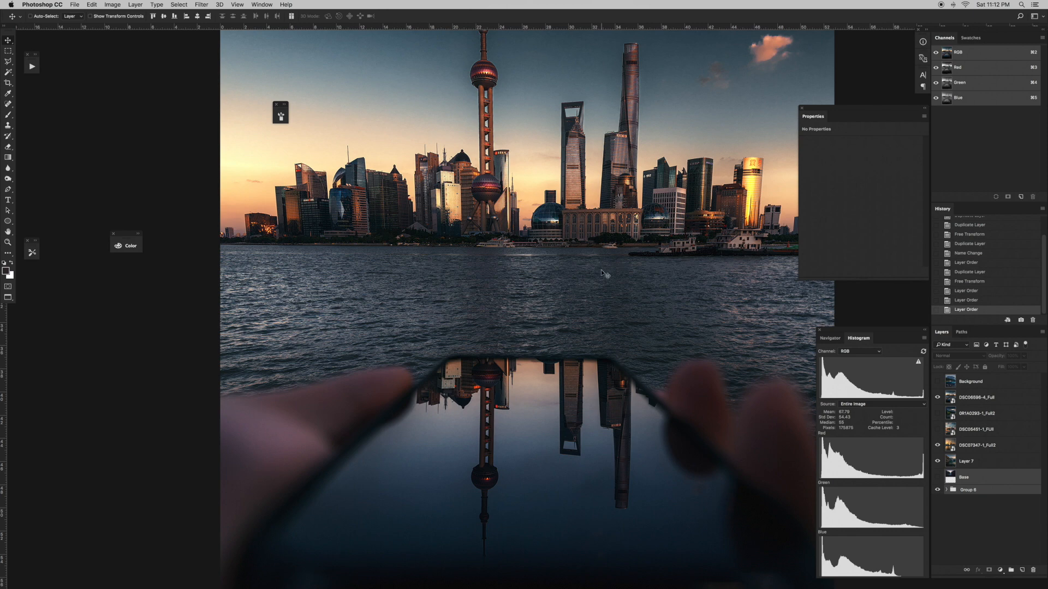
{"action": "key", "text": "super+minus"}
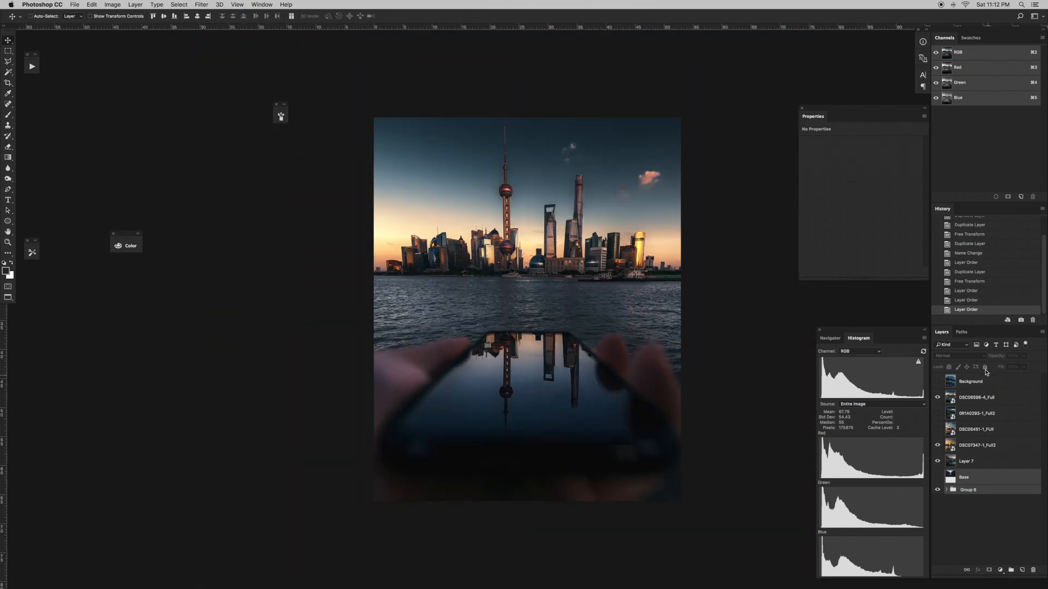
- Hide DSC06598-4_Full and show DSC05451-1_Full to view the sunset skyline's reflection in the river
{"action": "left_click", "coordinate": [937, 398]}
{"action": "left_click", "coordinate": [938, 429]}
{"action": "left_click", "coordinate": [937, 430]}
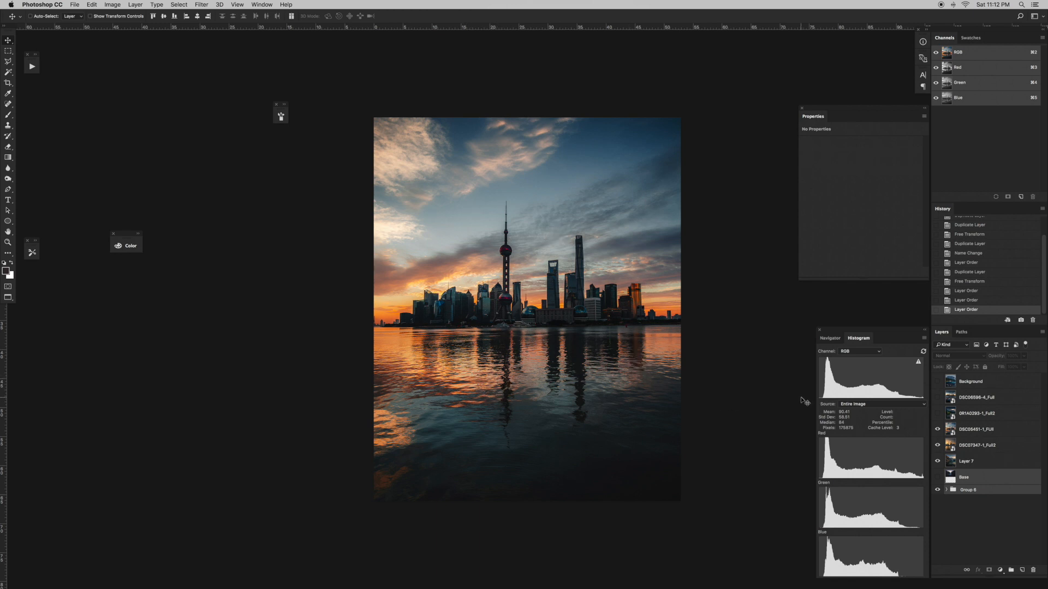
- Show the Background layer and examine the boathouse's reflection and the submerged stones in the lake up close
{"action": "left_click", "coordinate": [937, 381]}
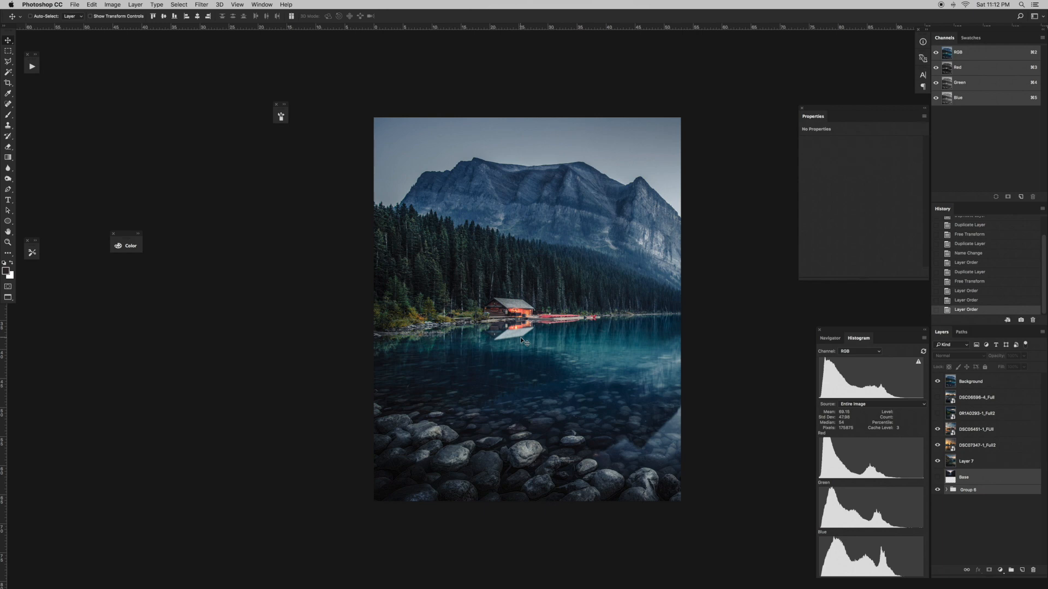
{"action": "key", "text": "super+equal"}
{"action": "key", "text": "super+equal"}
{"action": "key", "text": "super+equal"}
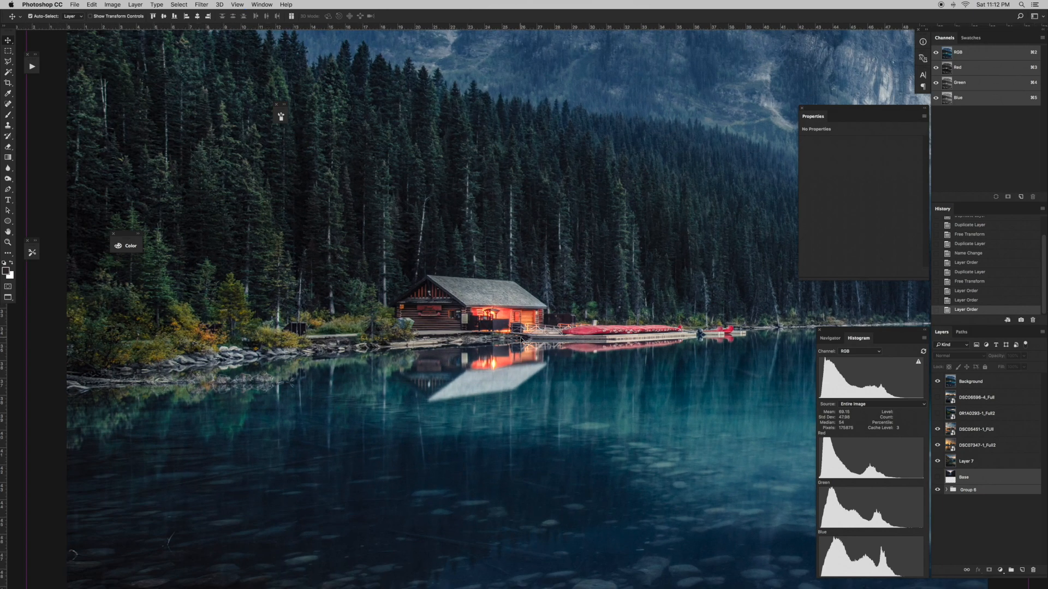
{"action": "scroll", "coordinate": [525, 342], "scroll_direction": "down", "scroll_amount": 5}
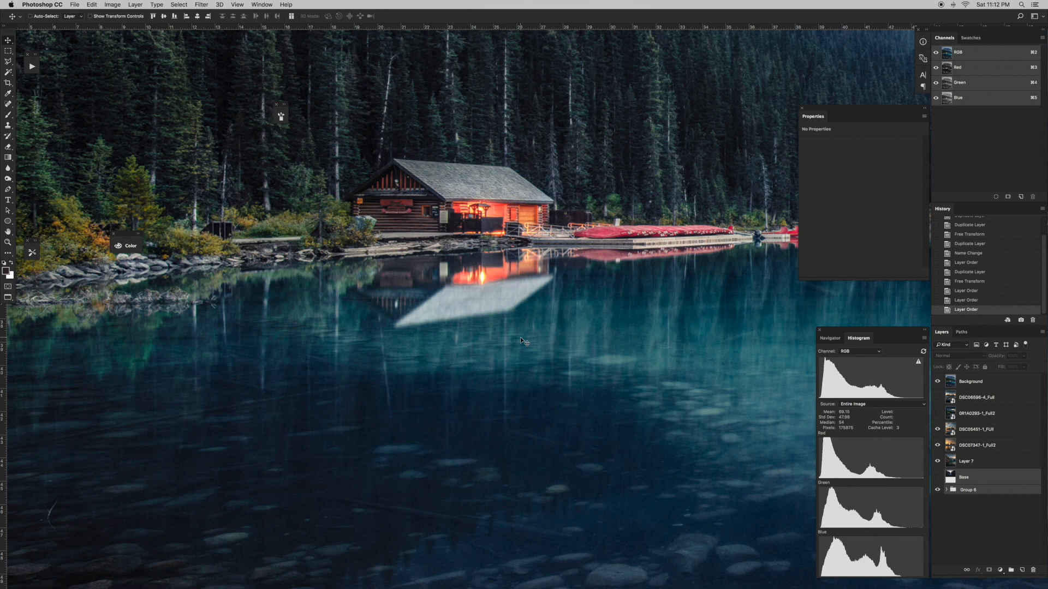
{"action": "scroll", "coordinate": [522, 339], "scroll_direction": "right", "scroll_amount": 8}
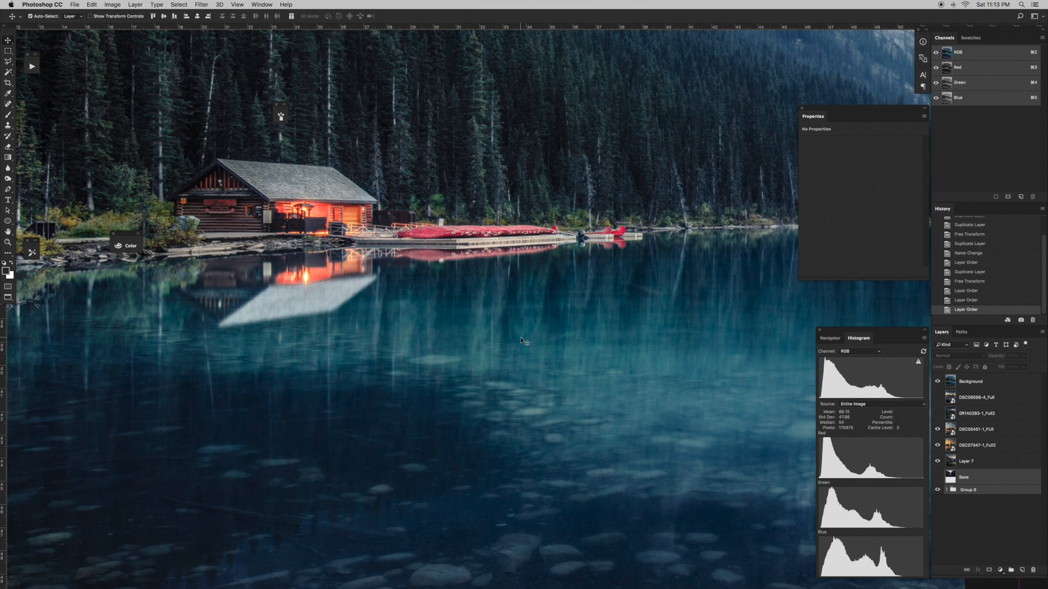
{"action": "scroll", "coordinate": [521, 342], "scroll_direction": "up", "scroll_amount": 4}
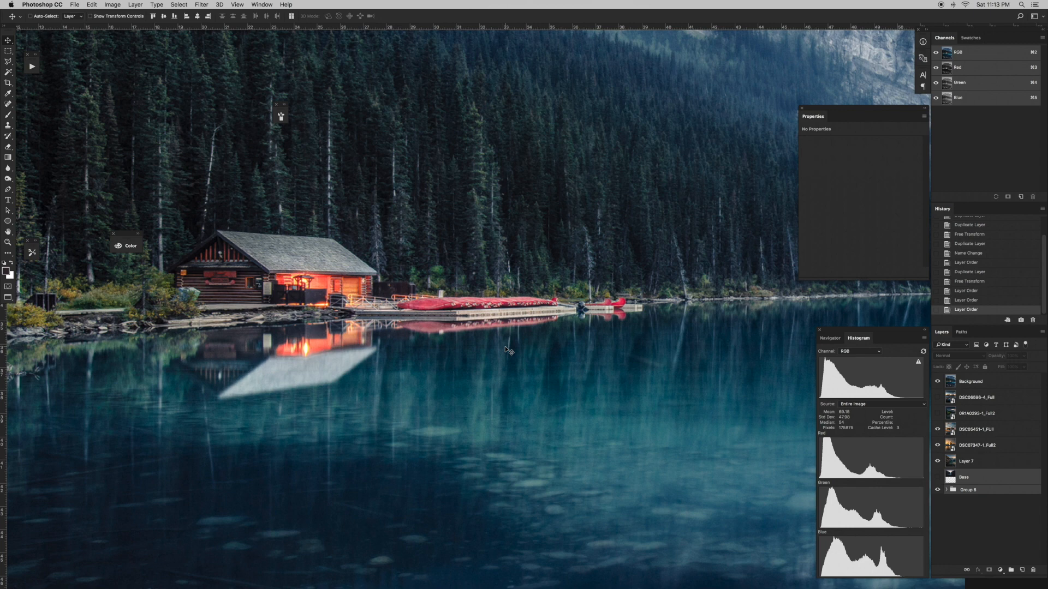
{"action": "key", "text": "super+minus"}
{"action": "key", "text": "super+minus"}
{"action": "key", "text": "super+minus"}
{"action": "key", "text": "super+minus"}
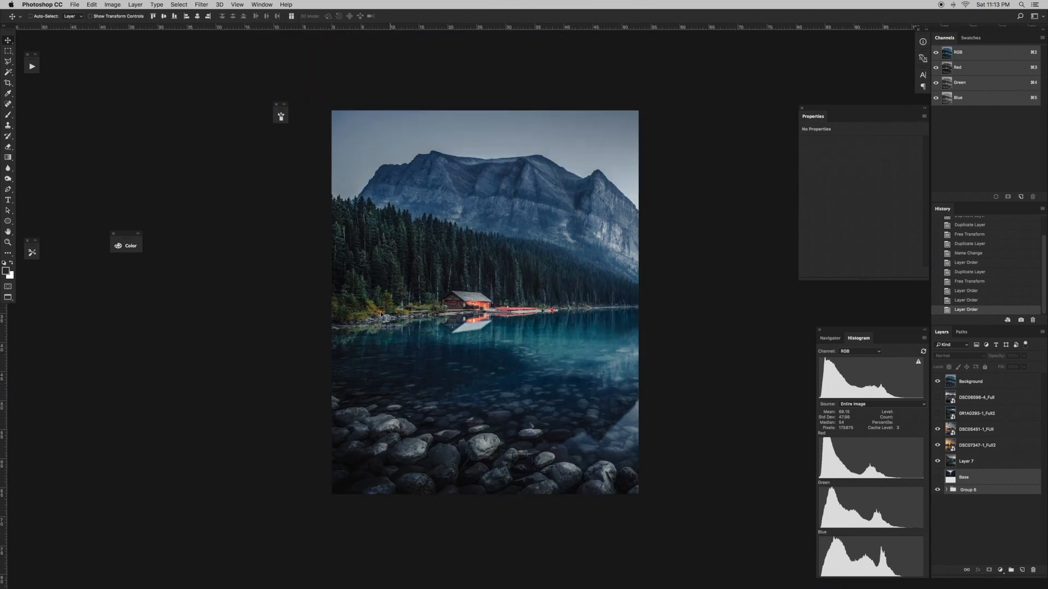
- Show DSC06598-4_Full and compare it with the Background lake photo by switching Background off and on
{"action": "left_click", "coordinate": [938, 398]}
{"action": "left_click", "coordinate": [939, 383]}
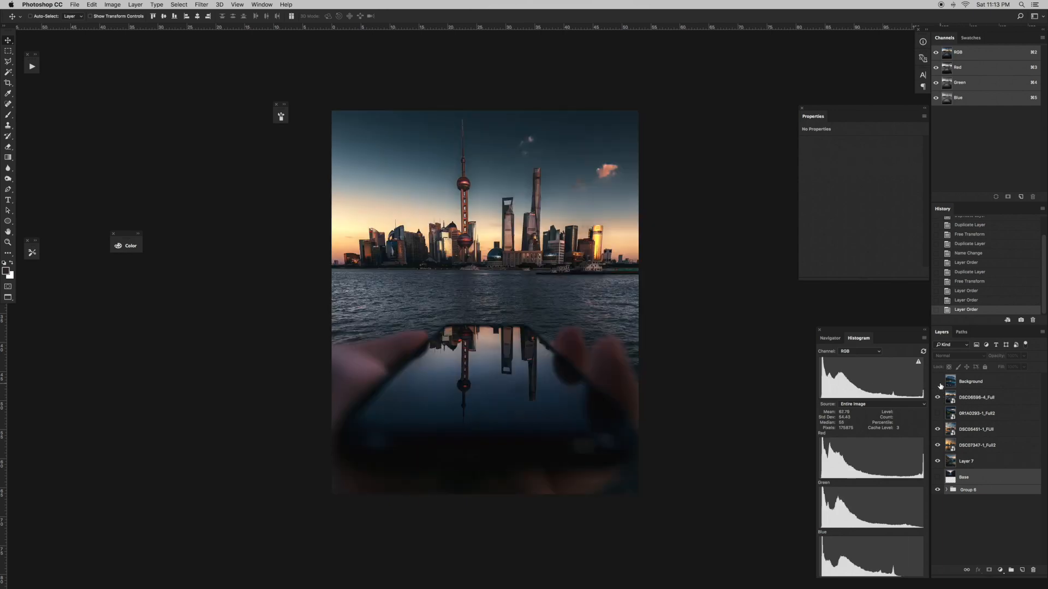
{"action": "left_click", "coordinate": [940, 384]}
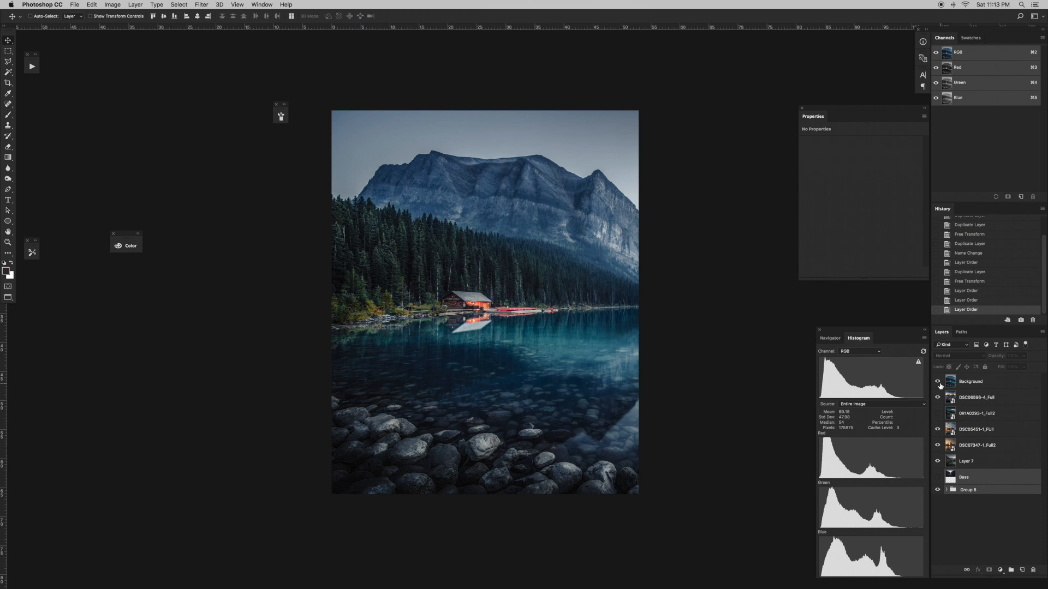
- Isolate Group 6, then hide it as well so that every layer is hidden
{"action": "left_click", "coordinate": [937, 490], "text": "alt"}
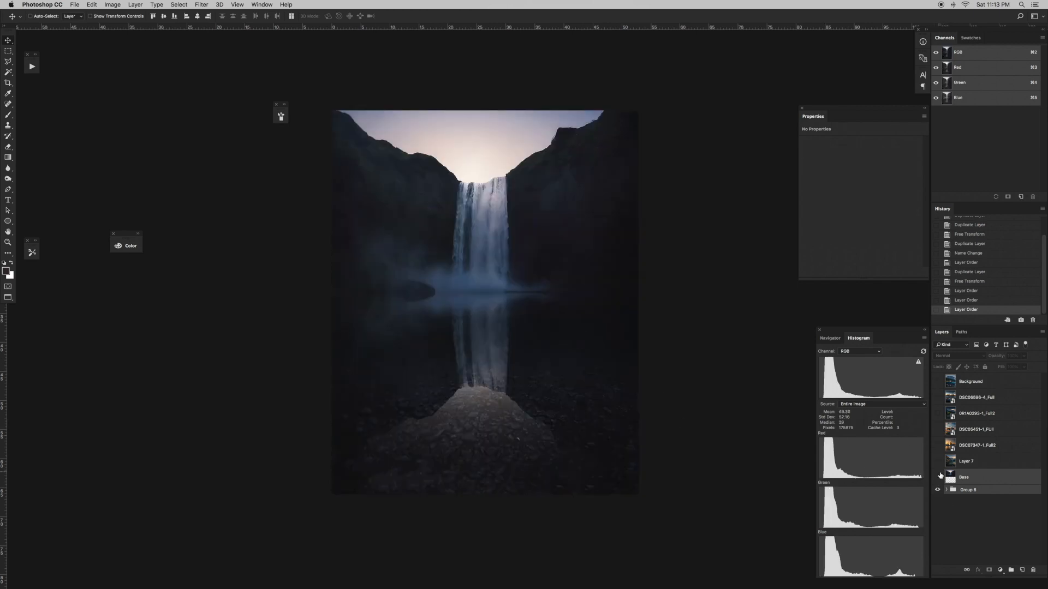
{"action": "left_click", "coordinate": [937, 490]}
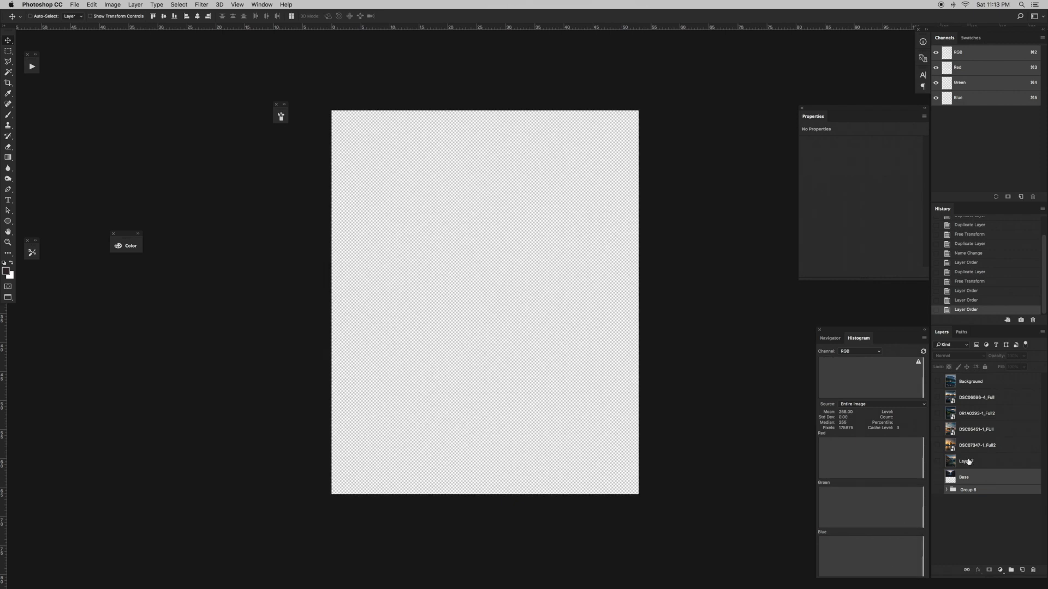
- Show the Base layer and delete all the example photo layers from Background through Layer 7
{"action": "left_click", "coordinate": [937, 478]}
{"action": "left_click", "coordinate": [967, 462]}
{"action": "left_click", "coordinate": [979, 388], "text": "shift"}
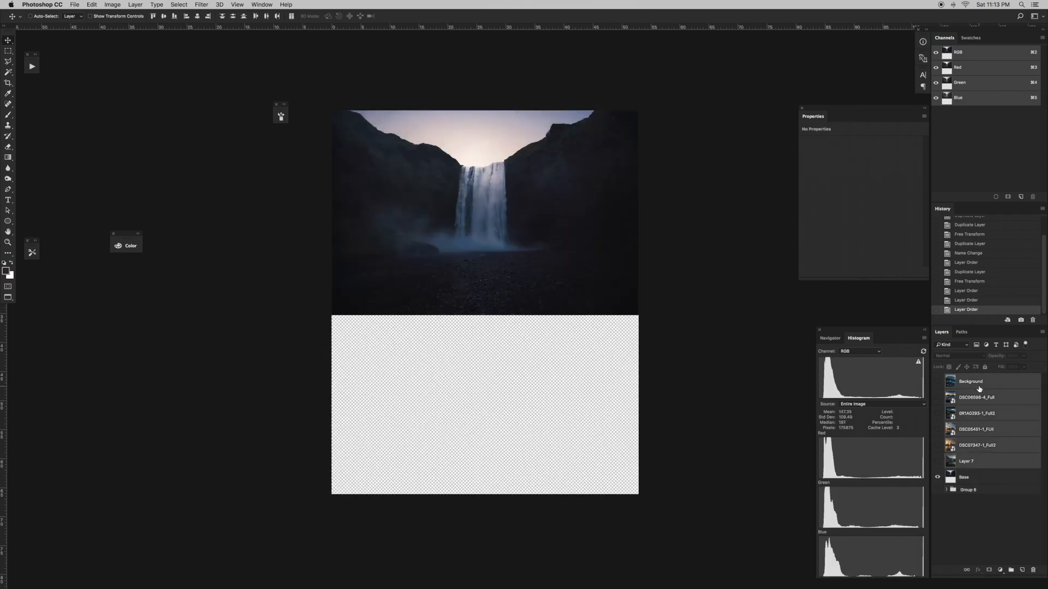
{"action": "key", "text": "Delete"}
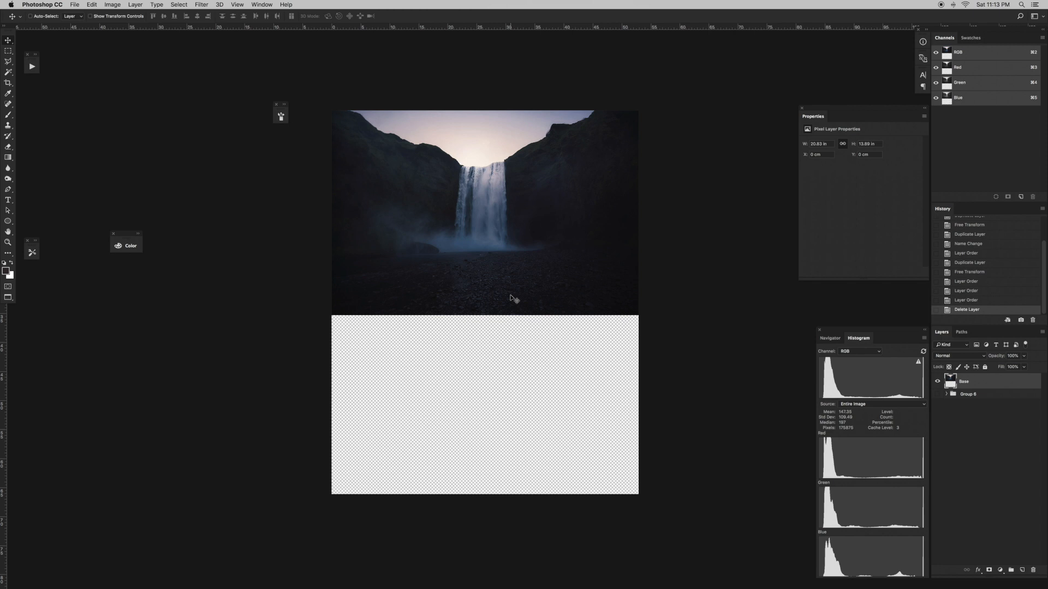
- Move the Base waterfall photo straight down to about 7.3 cm below the canvas's upper edge
{"action": "left_click_drag", "start_coordinate": [561, 273], "coordinate": [564, 306]}
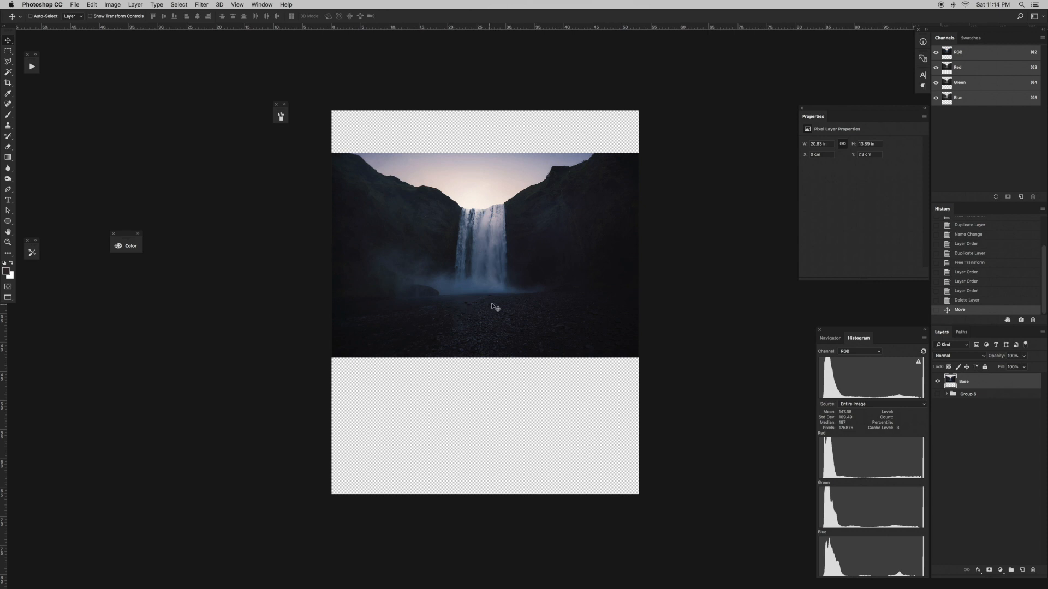
{"action": "scroll", "coordinate": [522, 334], "scroll_direction": "up", "scroll_amount": 2}
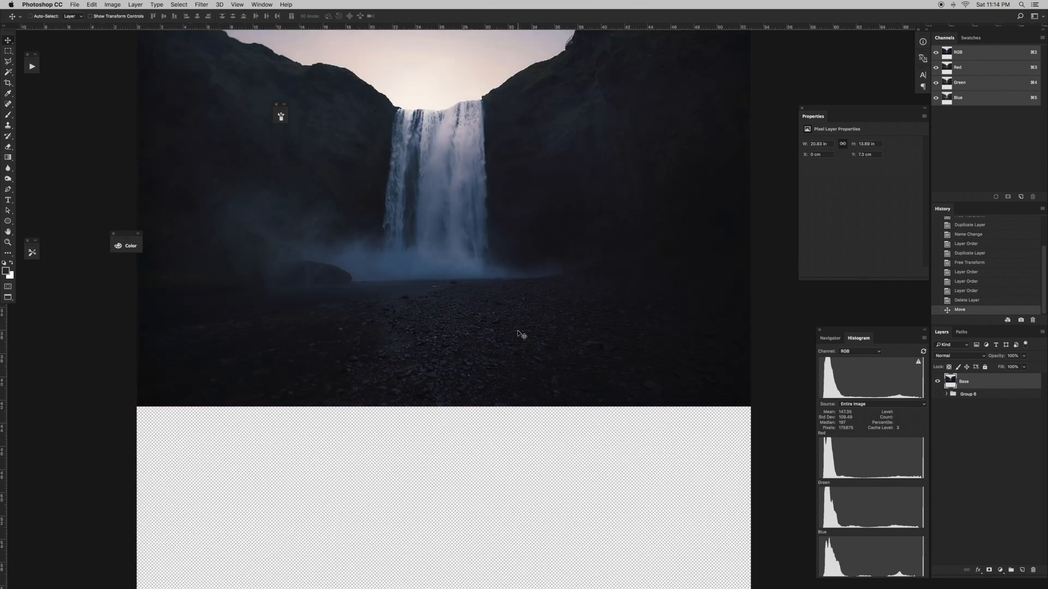
{"action": "scroll", "coordinate": [451, 285], "scroll_direction": "up", "scroll_amount": 2}
{"action": "scroll", "coordinate": [403, 343], "scroll_direction": "left", "scroll_amount": 3}
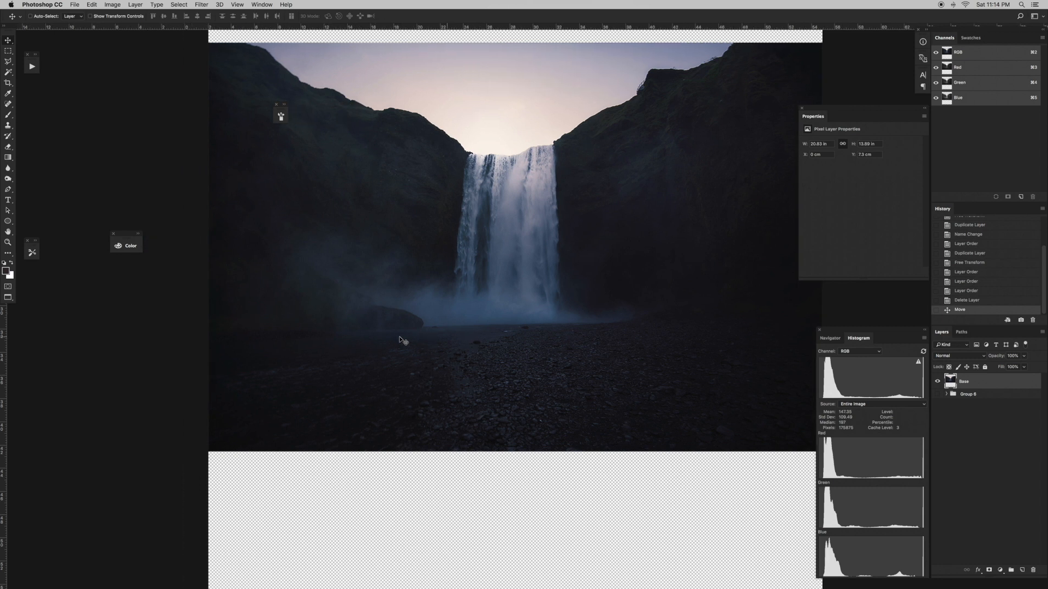
{"action": "scroll", "coordinate": [404, 342], "scroll_direction": "up", "scroll_amount": 1}
{"action": "scroll", "coordinate": [404, 341], "scroll_direction": "right", "scroll_amount": 3}
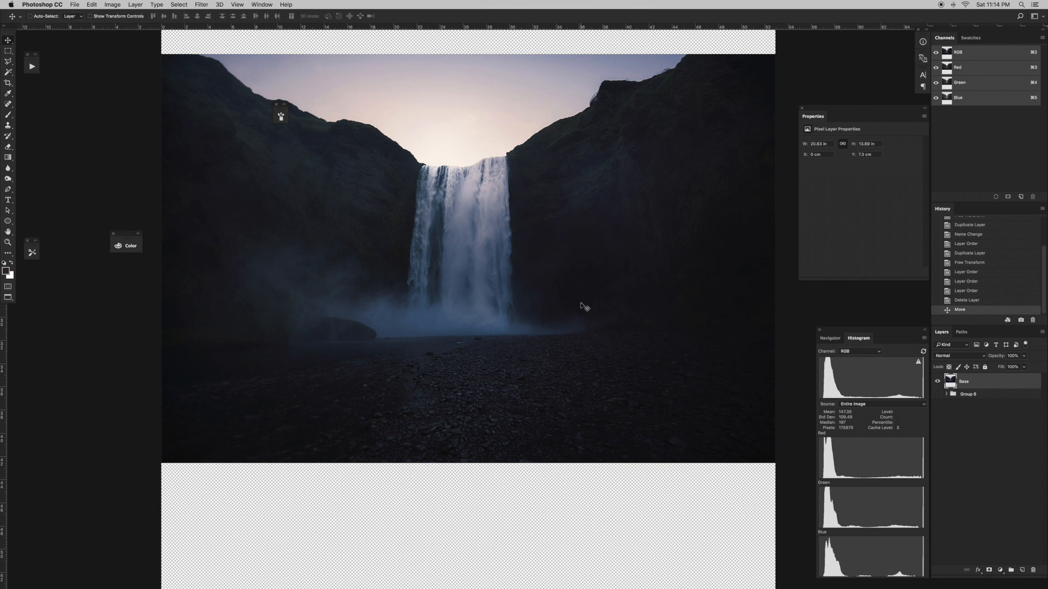
- Select the full width of the Base photo above the waterline with the Rectangular Marquee tool and copy it to a new layer
{"action": "key", "text": "m"}
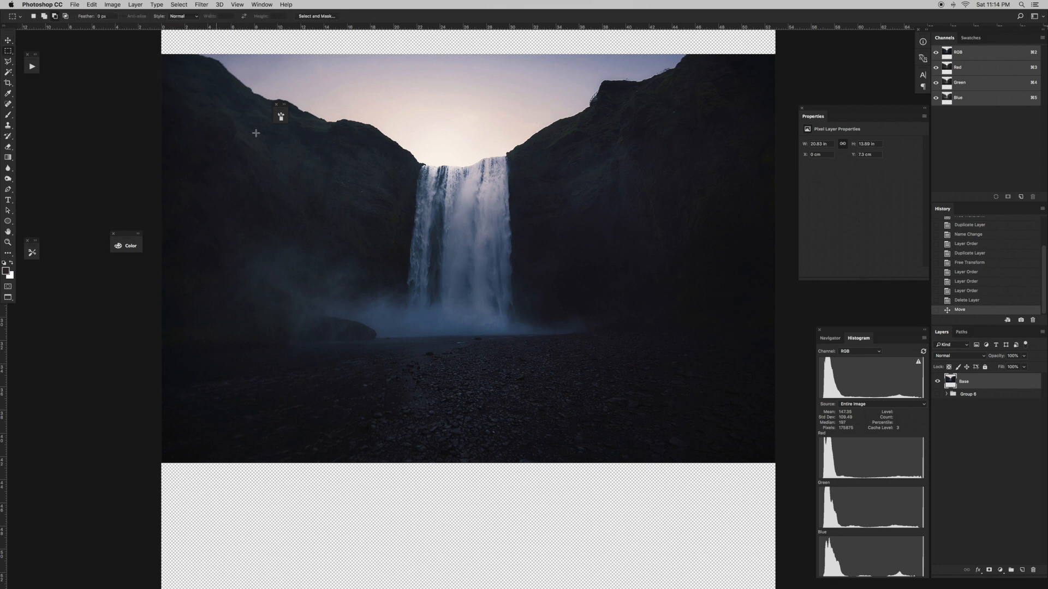
{"action": "key", "text": "super+minus"}
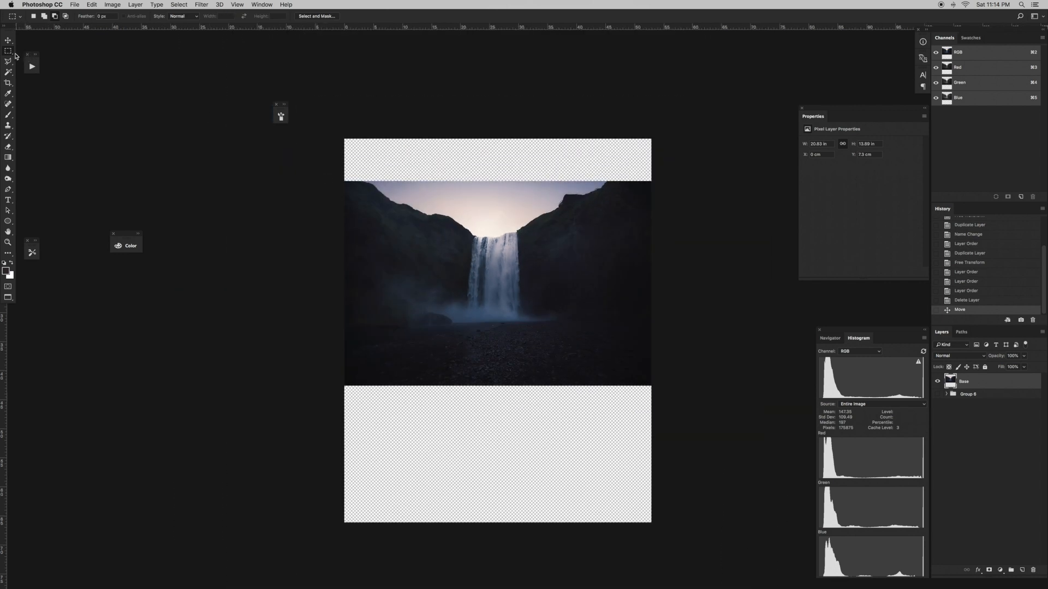
{"action": "right_click", "coordinate": [9, 50]}
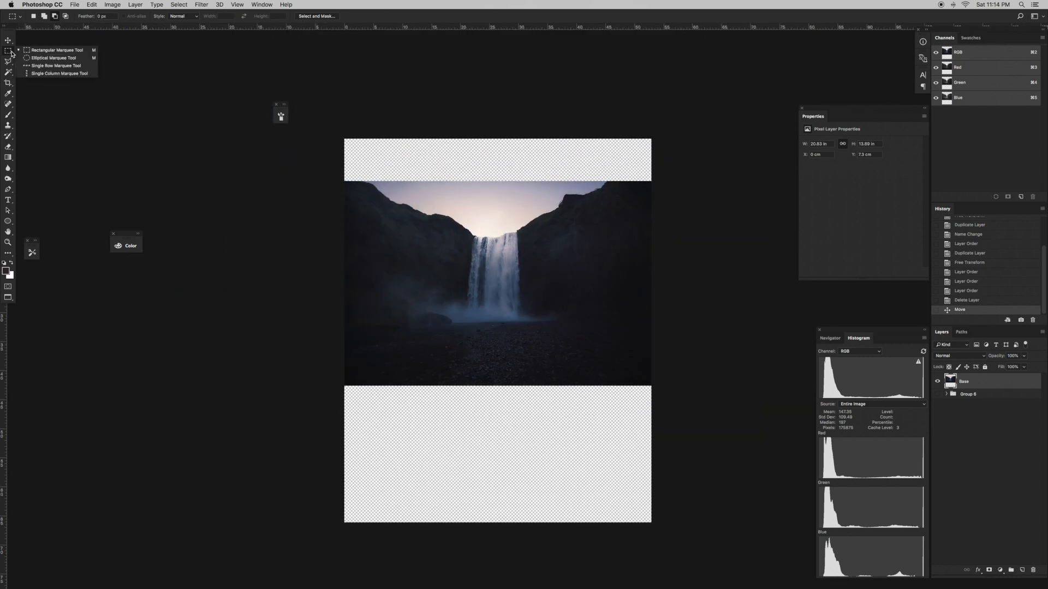
{"action": "left_click", "coordinate": [63, 53]}
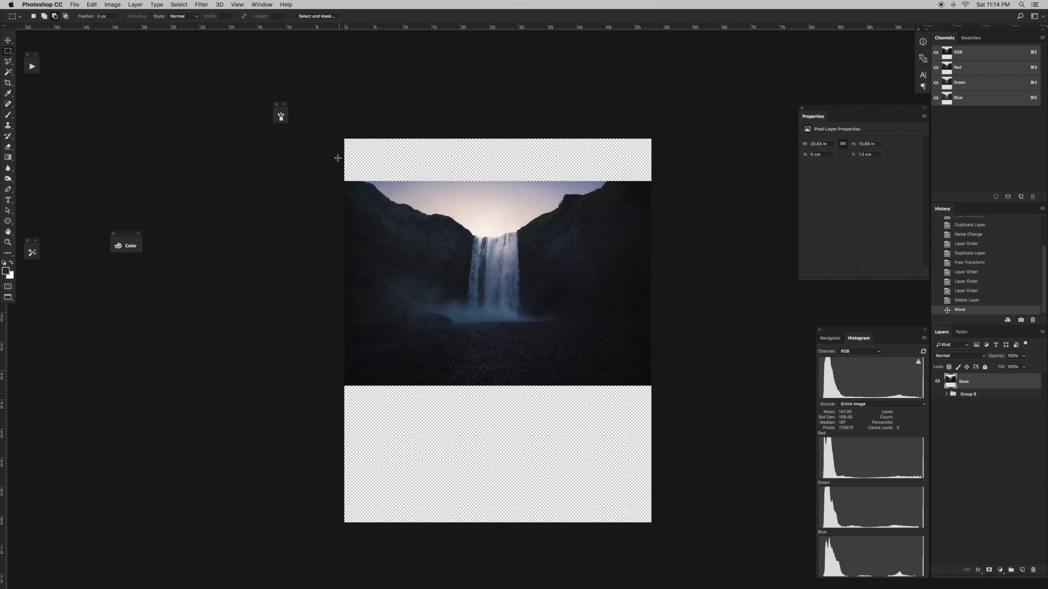
{"action": "key", "text": "super+plus"}
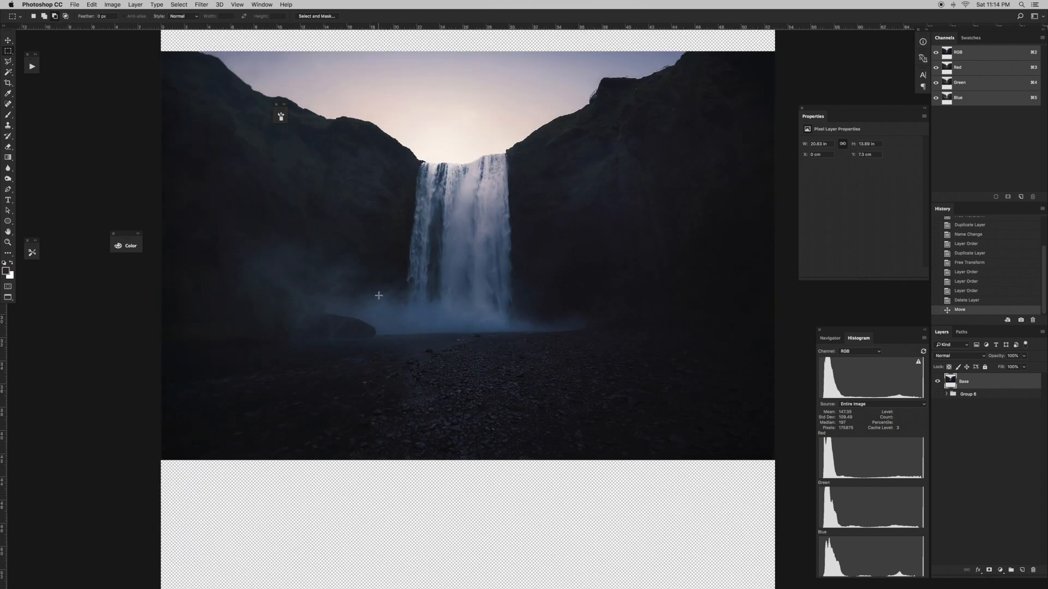
{"action": "scroll", "coordinate": [379, 295], "scroll_direction": "up", "scroll_amount": 2}
{"action": "scroll", "coordinate": [379, 296], "scroll_direction": "up", "scroll_amount": 2}
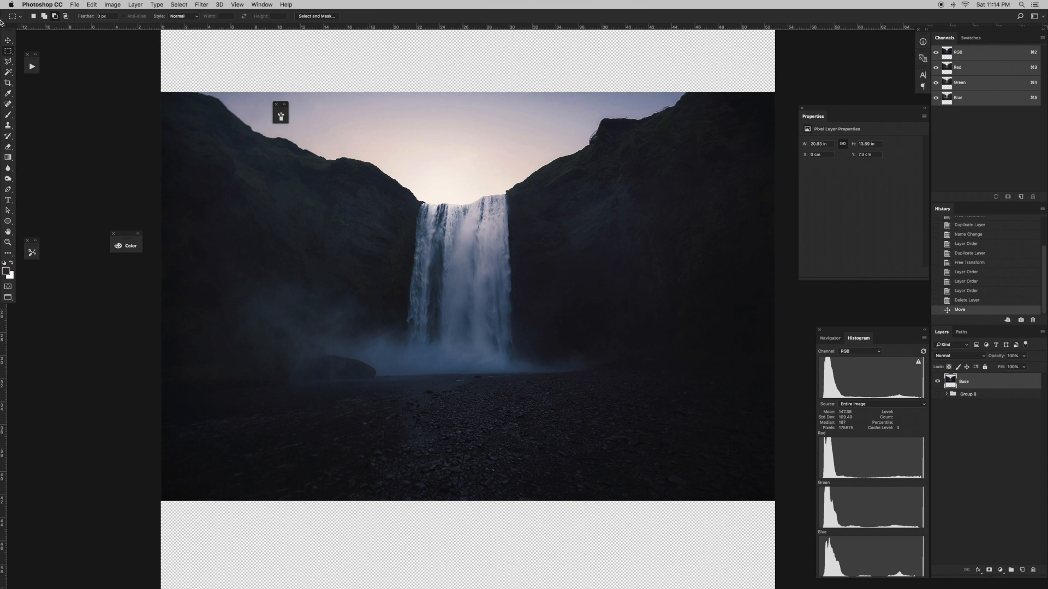
{"action": "left_click", "coordinate": [9, 53]}
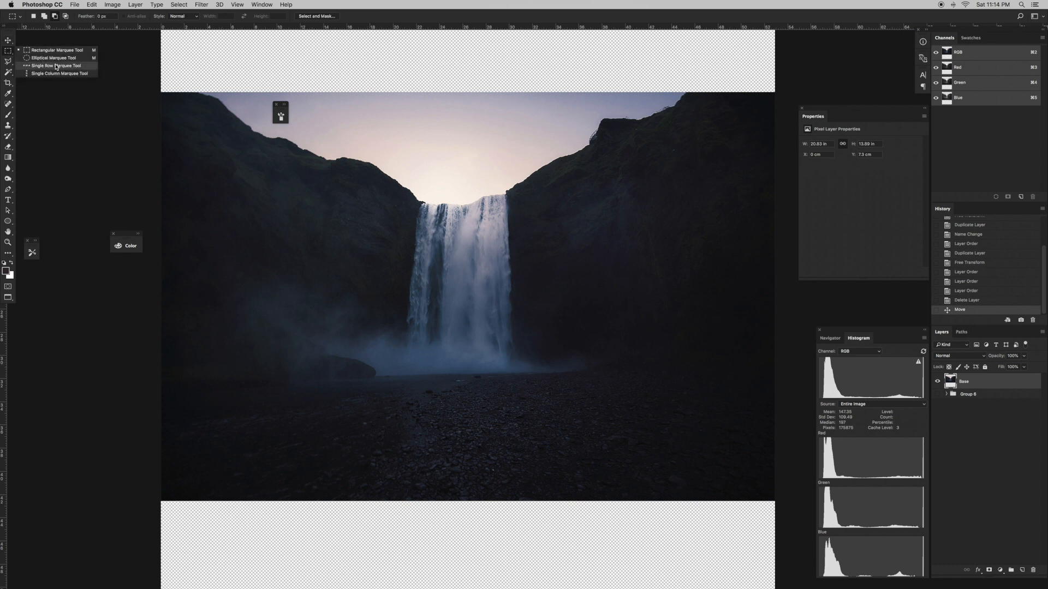
{"action": "left_click", "coordinate": [149, 105]}
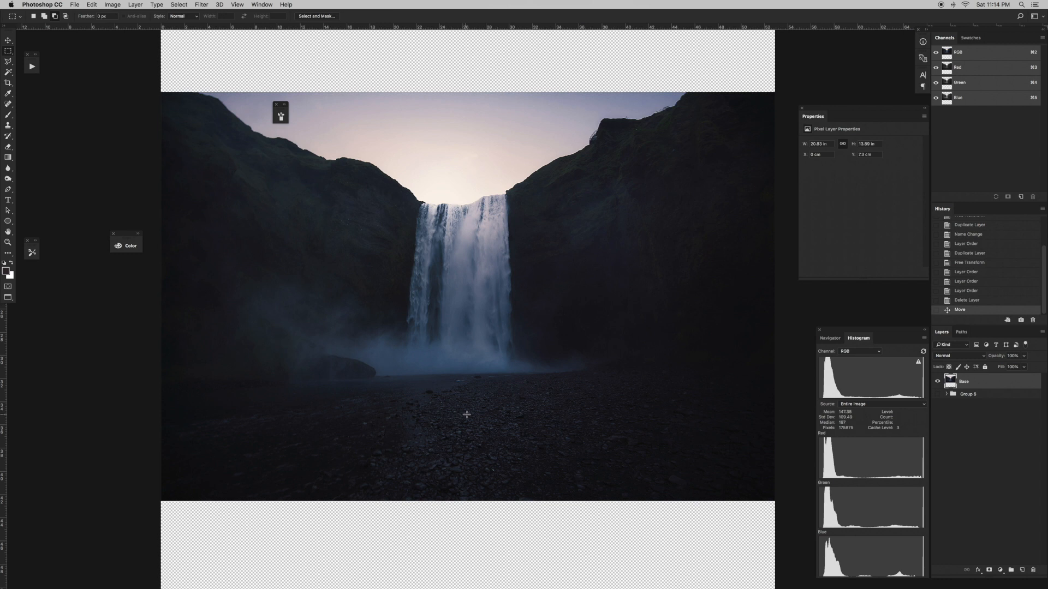
{"action": "key", "text": "super+minus"}
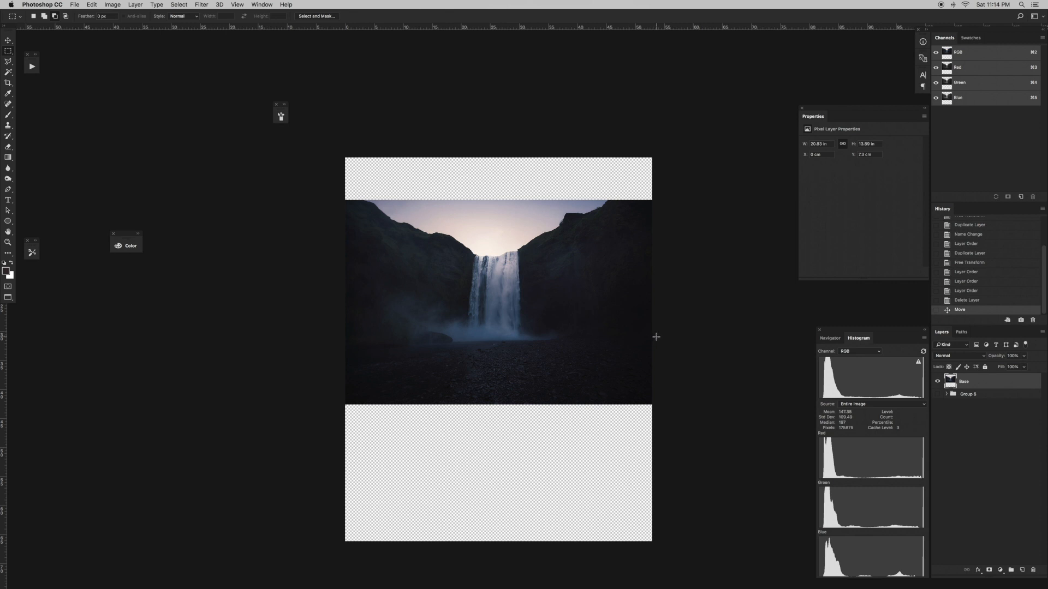
{"action": "left_click_drag", "start_coordinate": [331, 167], "coordinate": [701, 340]}
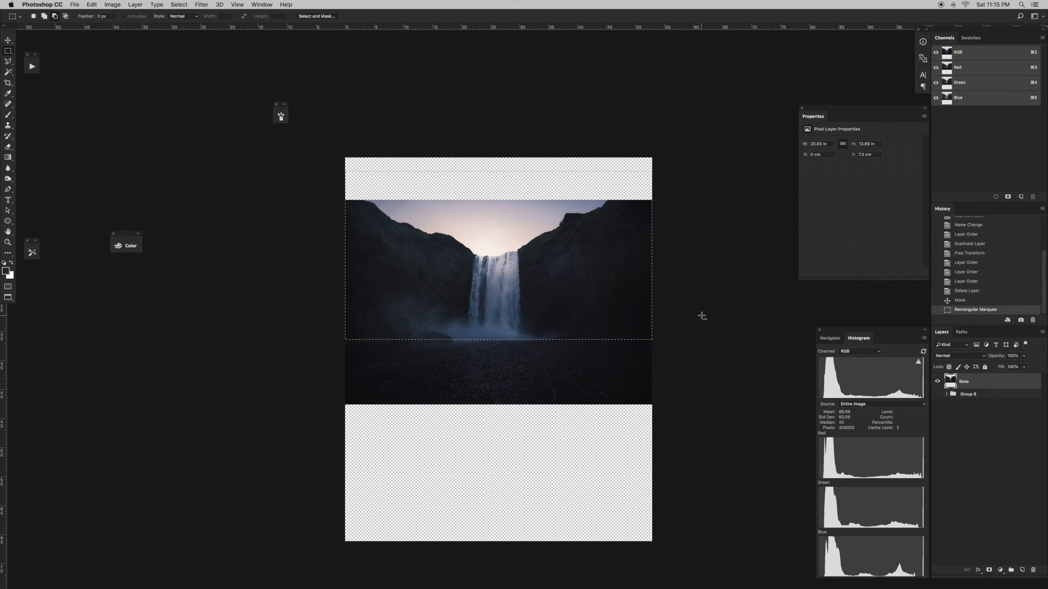
{"action": "key", "text": "super+j"}
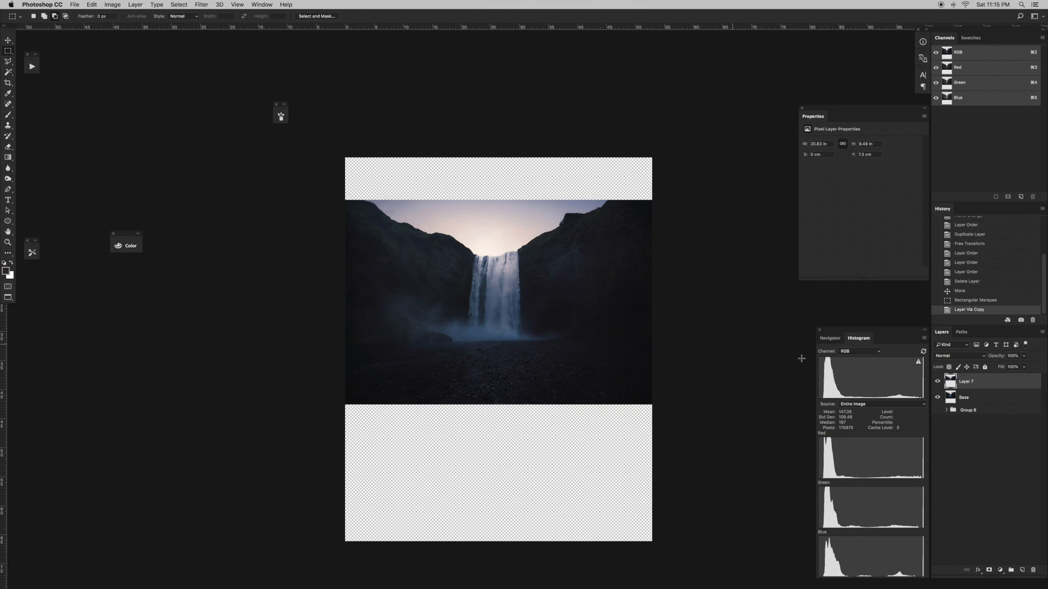
{"action": "left_click", "coordinate": [937, 397]}
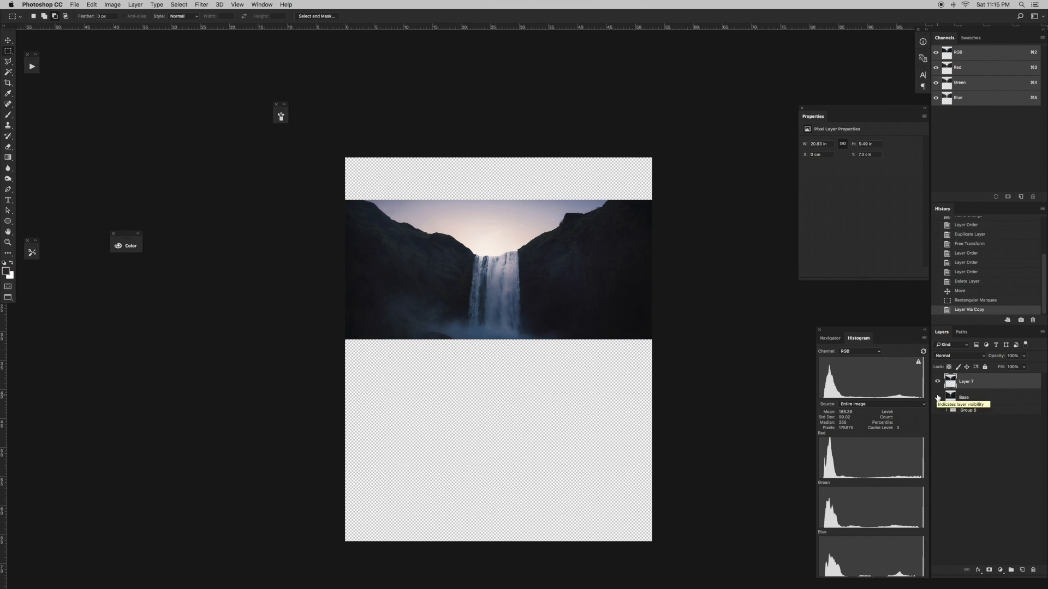
{"action": "left_click", "coordinate": [937, 397]}
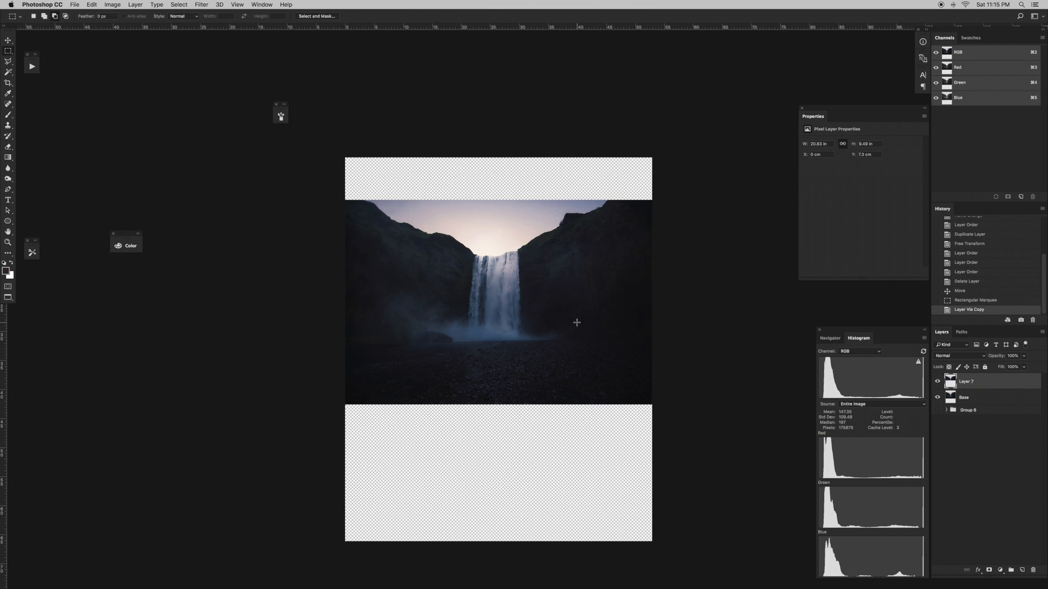
- Flip the copied Layer 7 vertically and move it down to about Y 31.4 cm, mirroring the waterfall at the waterline
{"action": "left_click", "coordinate": [112, 4]}
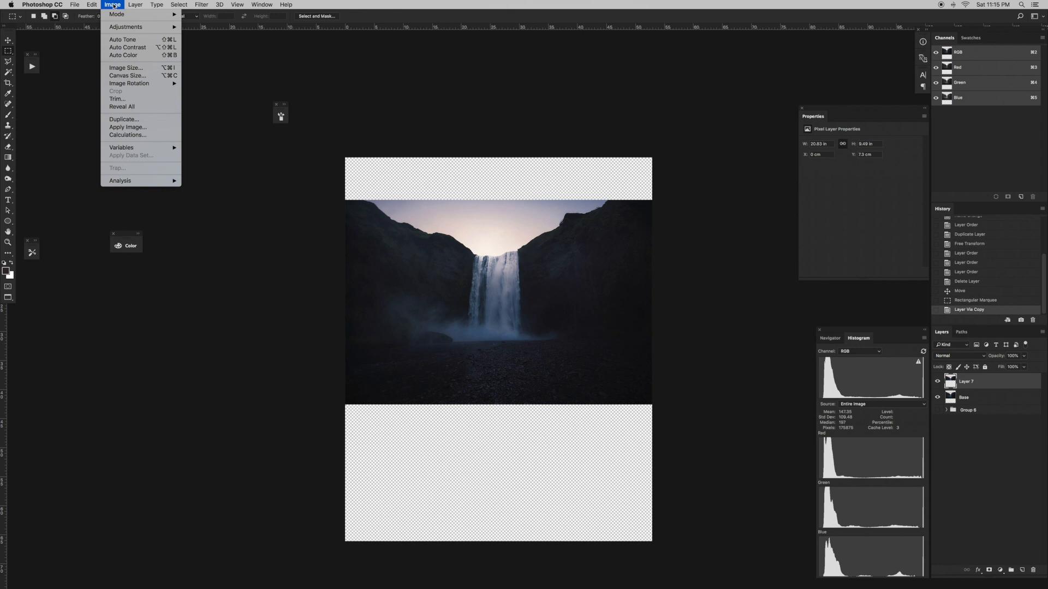
{"action": "mouse_move", "coordinate": [94, 5]}
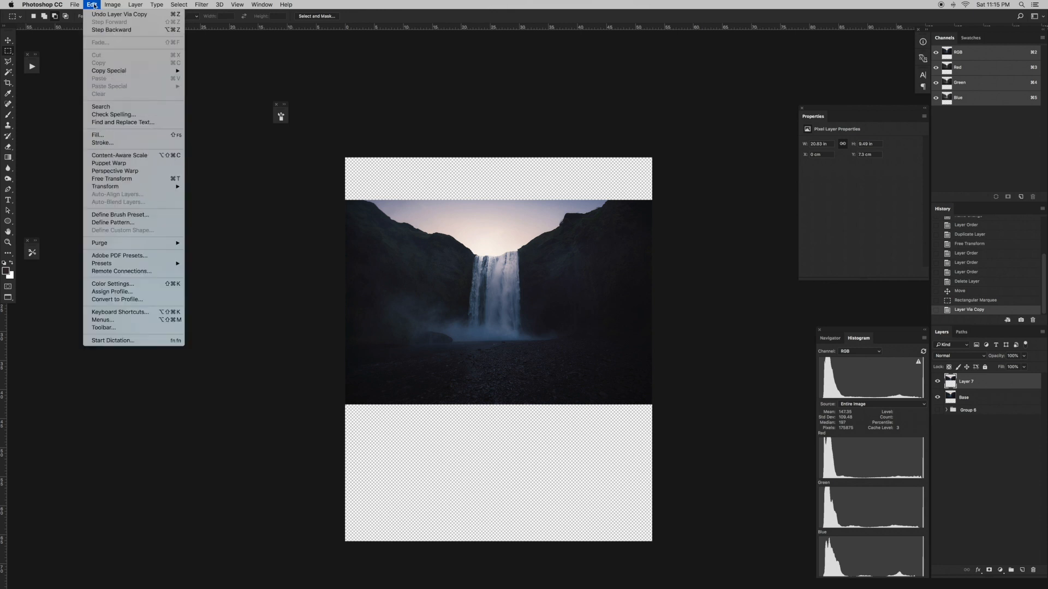
{"action": "mouse_move", "coordinate": [135, 190]}
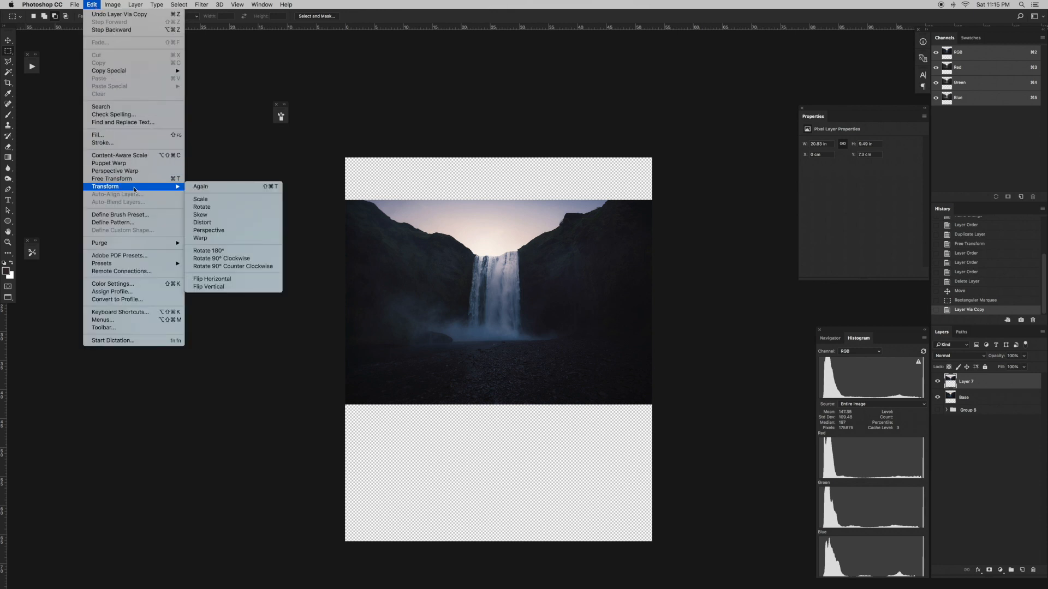
{"action": "left_click", "coordinate": [217, 288]}
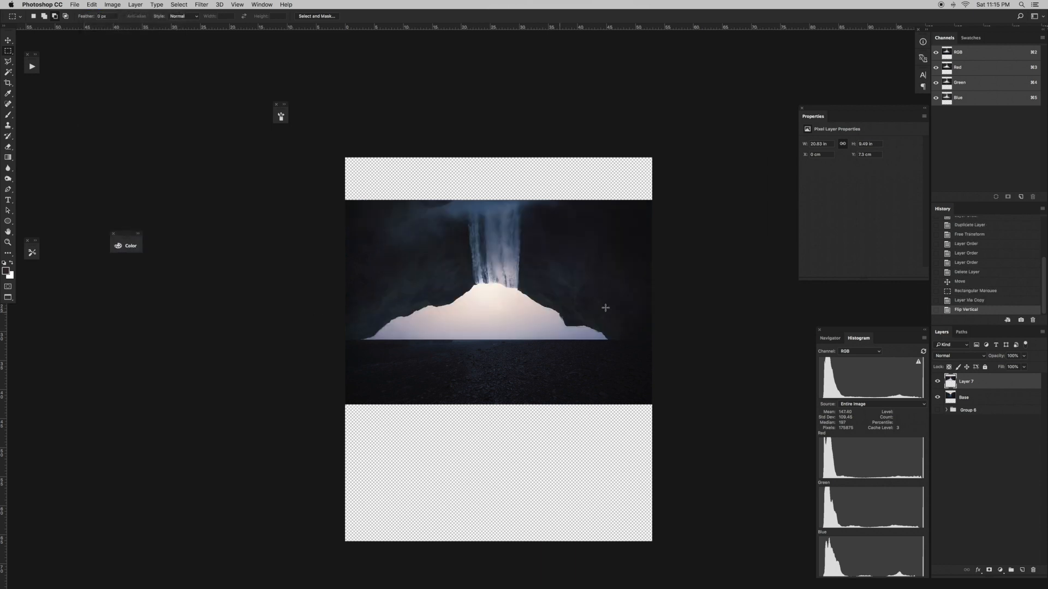
{"action": "key", "text": "v"}
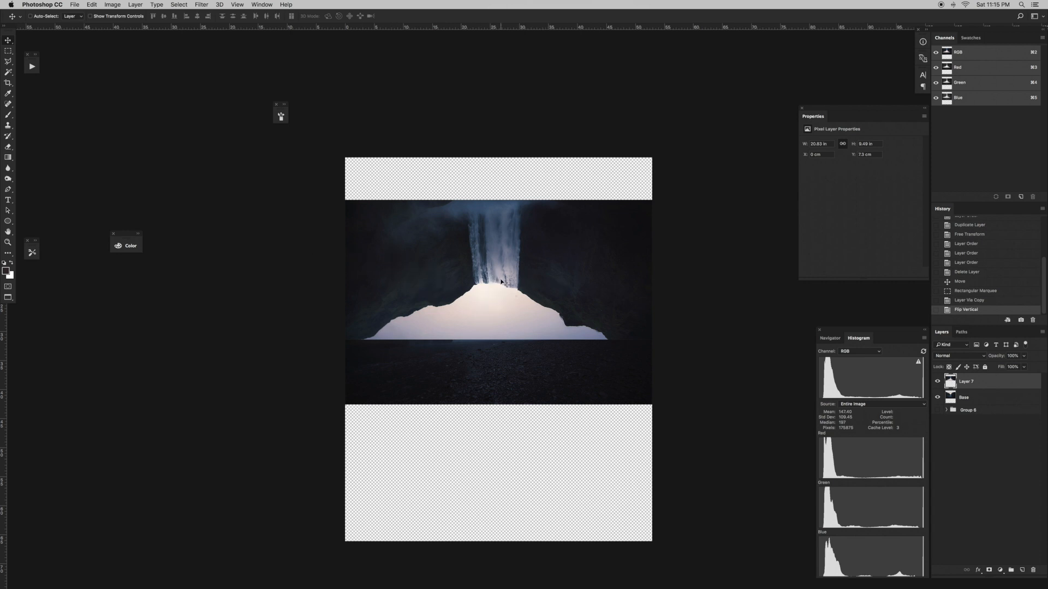
{"action": "left_click_drag", "start_coordinate": [505, 282], "coordinate": [507, 425]}
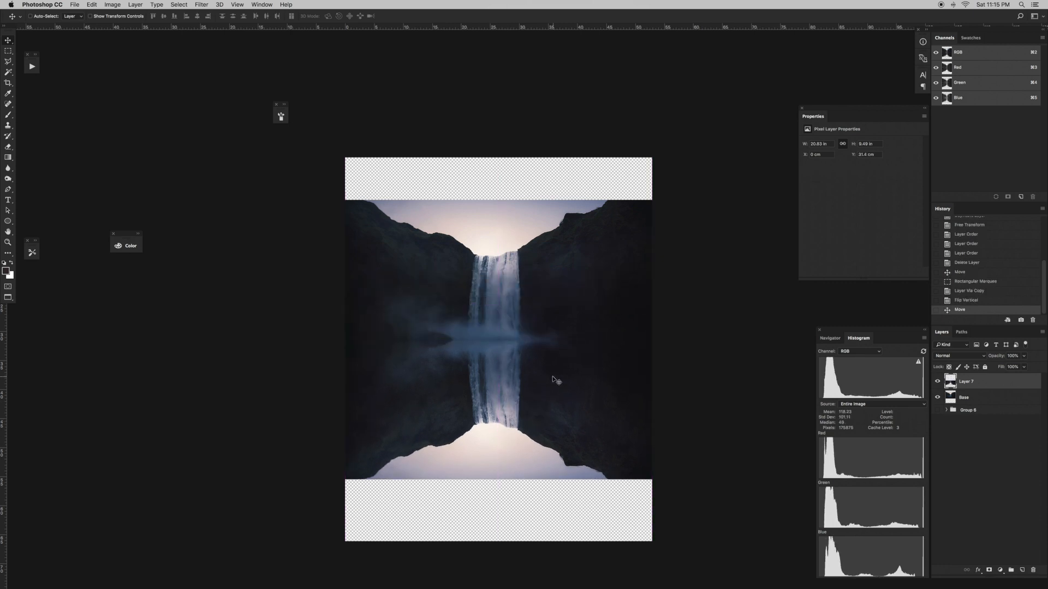
- Examine up close the seam between the waterfall and its mirrored copy at the waterline
{"action": "key", "text": "super+plus"}
{"action": "key", "text": "super+plus"}
{"action": "key", "text": "super+plus"}
{"action": "key", "text": "super+plus"}
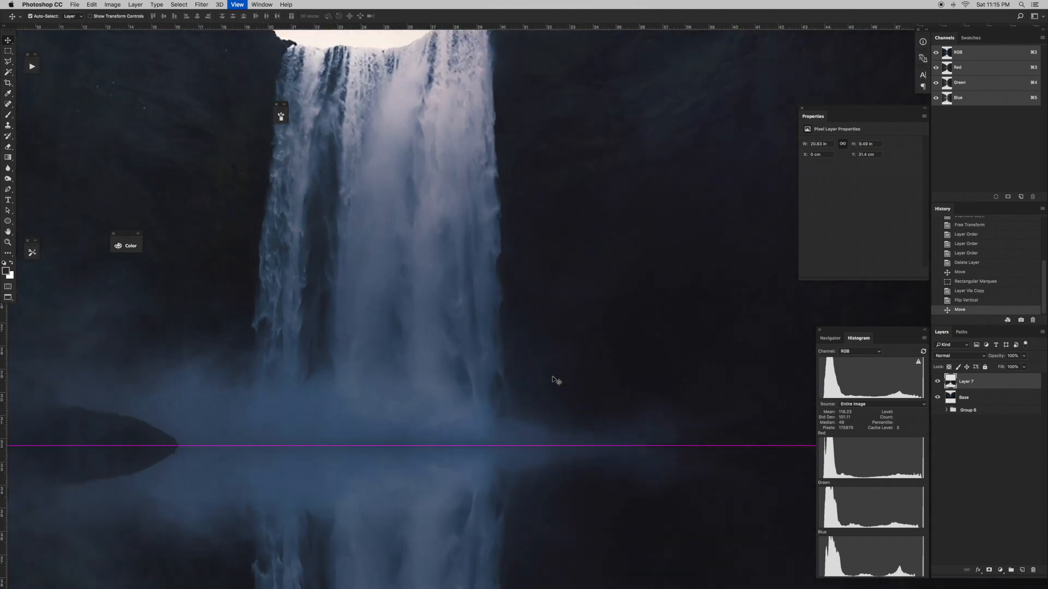
{"action": "scroll", "coordinate": [552, 377], "scroll_direction": "down", "scroll_amount": 5}
{"action": "key", "text": "super+plus"}
{"action": "key", "text": "super+minus"}
{"action": "key", "text": "super+minus"}
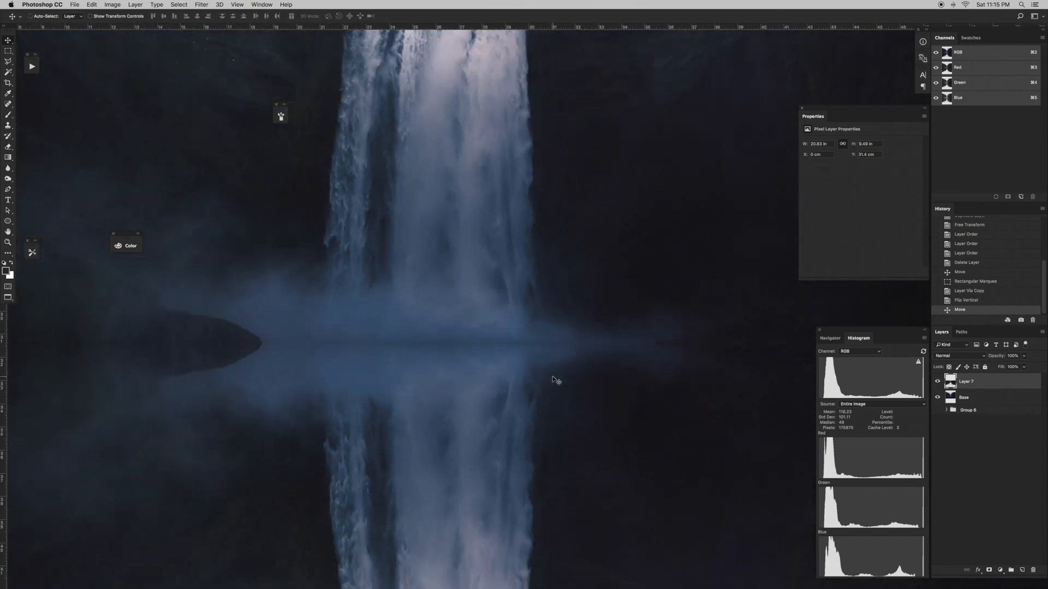
{"action": "left_click_drag", "start_coordinate": [538, 370], "coordinate": [513, 358]}
{"action": "left_click_drag", "start_coordinate": [512, 359], "coordinate": [513, 358]}
{"action": "key", "text": "super+minus"}
{"action": "key", "text": "super+minus"}
{"action": "key", "text": "super+minus"}
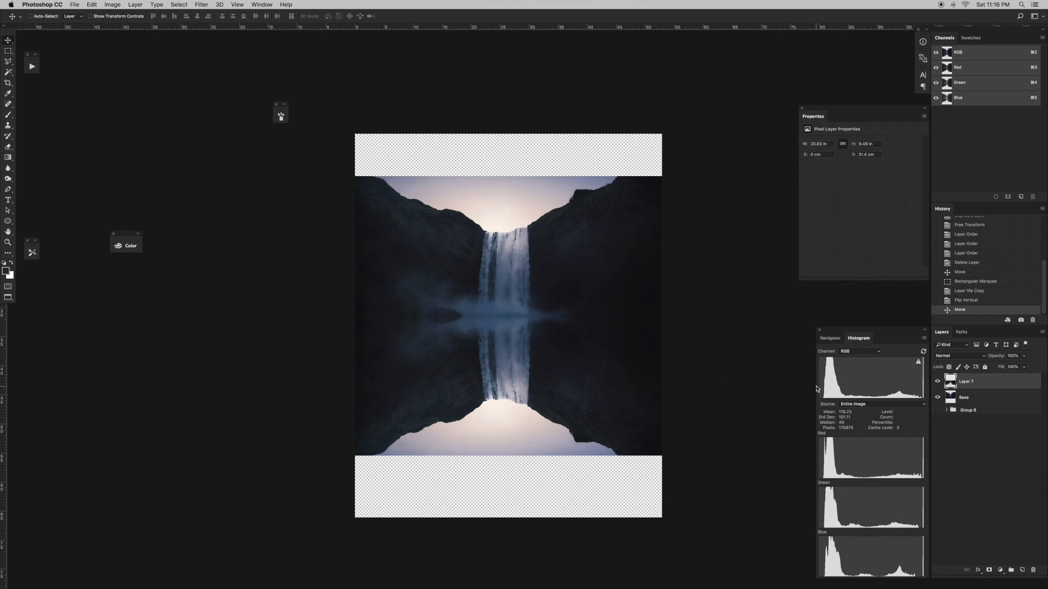
- Add a Curves adjustment clipped to Layer 7 and pull its midtones down to darken only the reflection
{"action": "left_click", "coordinate": [1001, 571]}
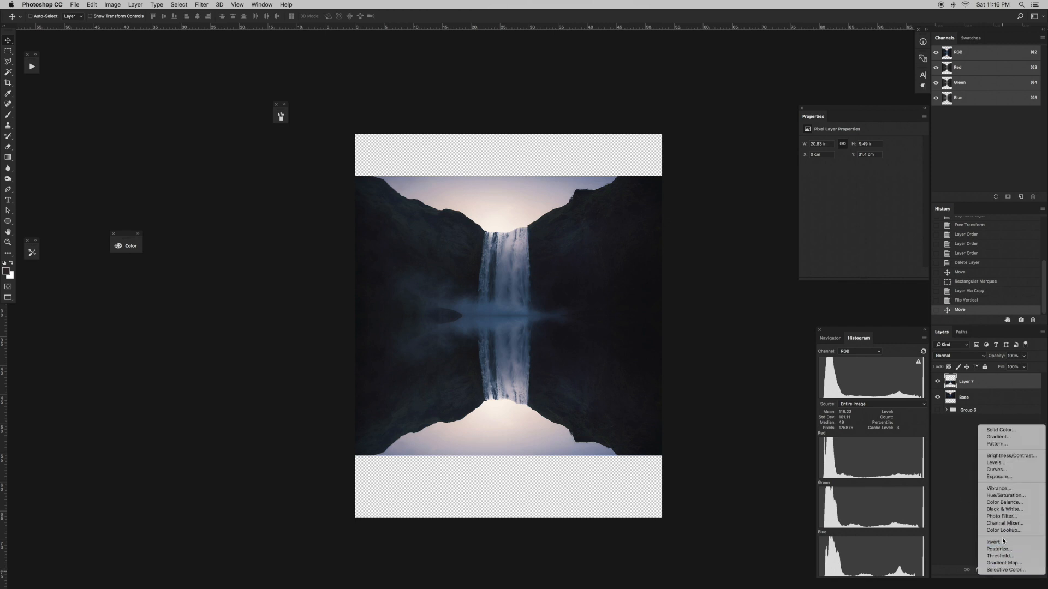
{"action": "left_click", "coordinate": [997, 470]}
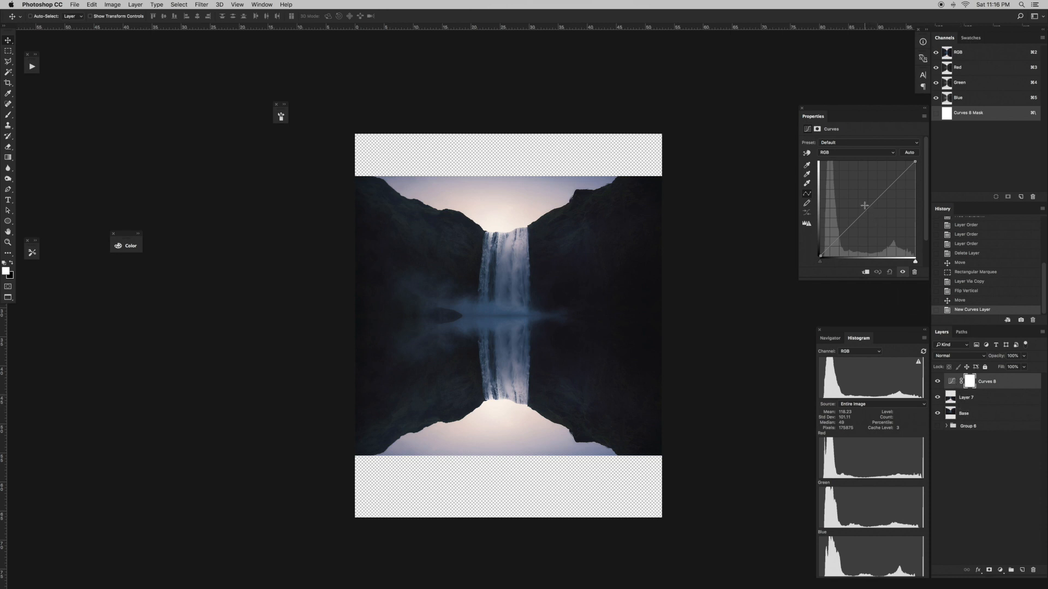
{"action": "left_click_drag", "start_coordinate": [864, 212], "coordinate": [866, 216]}
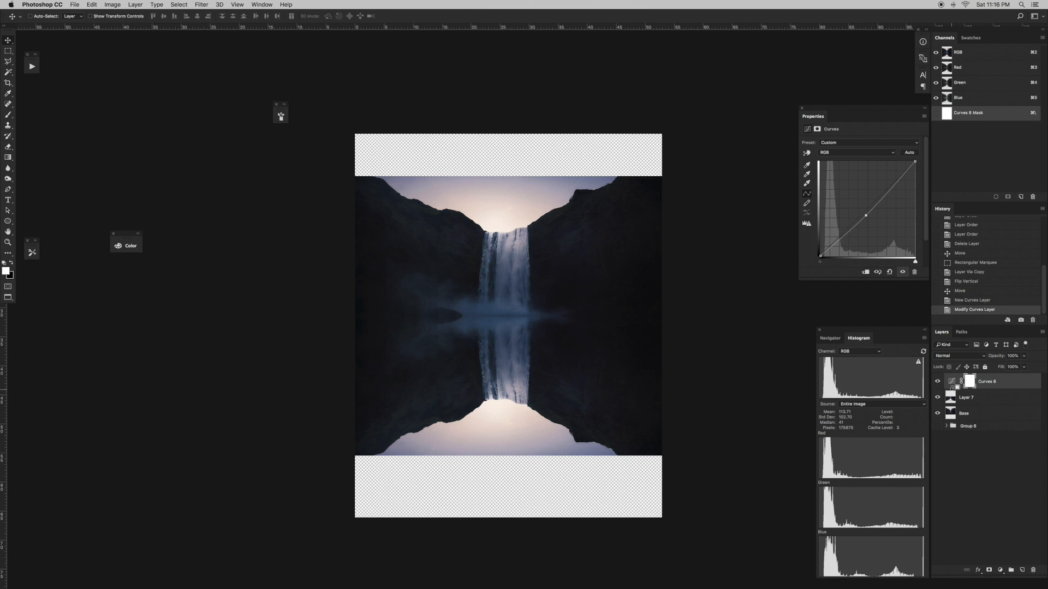
{"action": "left_click", "coordinate": [953, 389], "text": "alt"}
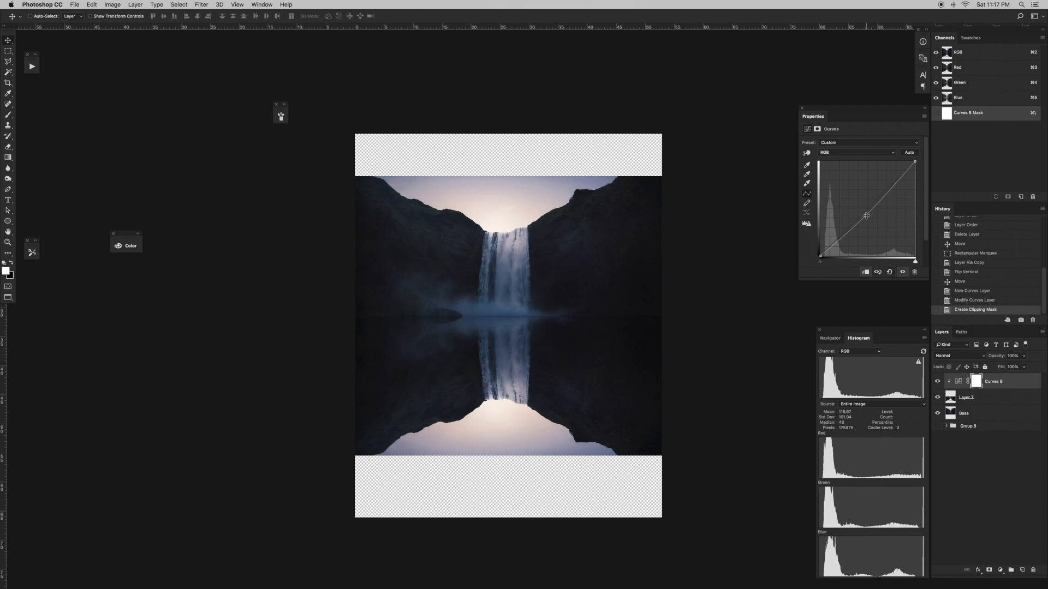
{"action": "left_click_drag", "start_coordinate": [866, 215], "coordinate": [871, 215]}
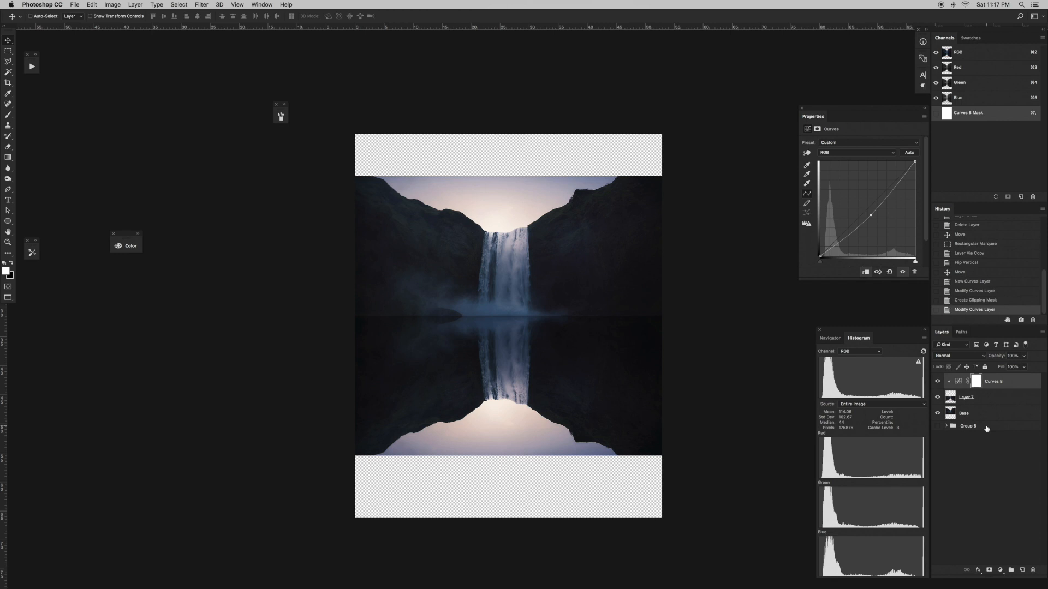
{"action": "left_click", "coordinate": [1000, 570]}
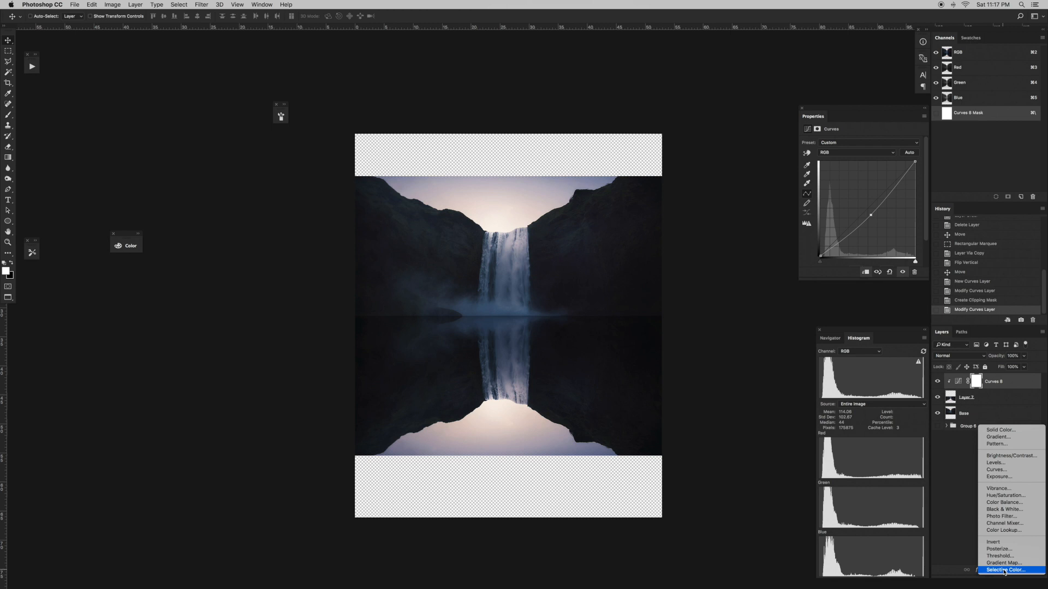
{"action": "left_click", "coordinate": [945, 496]}
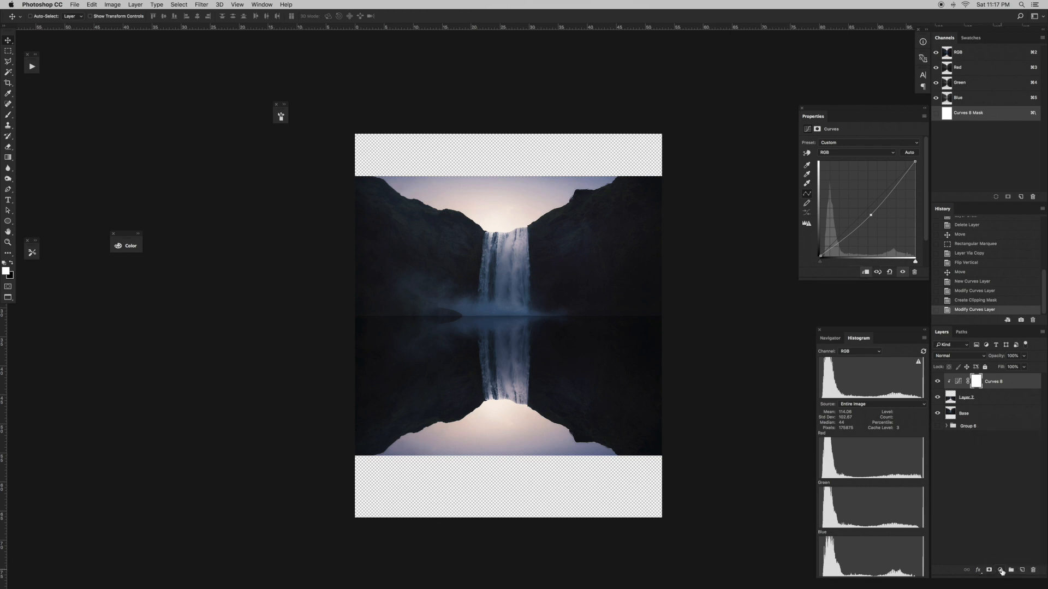
- Add a Hue/Saturation adjustment above the Curves 8 layer and clip it to the flipped waterfall copy
{"action": "left_click", "coordinate": [1000, 570]}
{"action": "left_click", "coordinate": [1007, 495]}
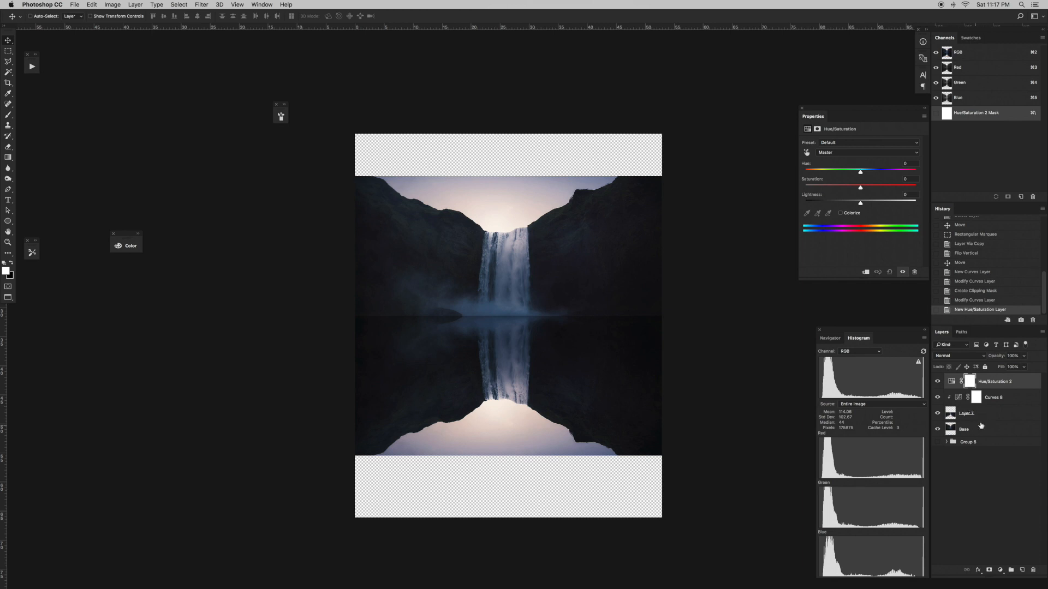
{"action": "left_click_drag", "start_coordinate": [970, 414], "coordinate": [952, 387]}
{"action": "left_click", "coordinate": [952, 386], "text": "alt"}
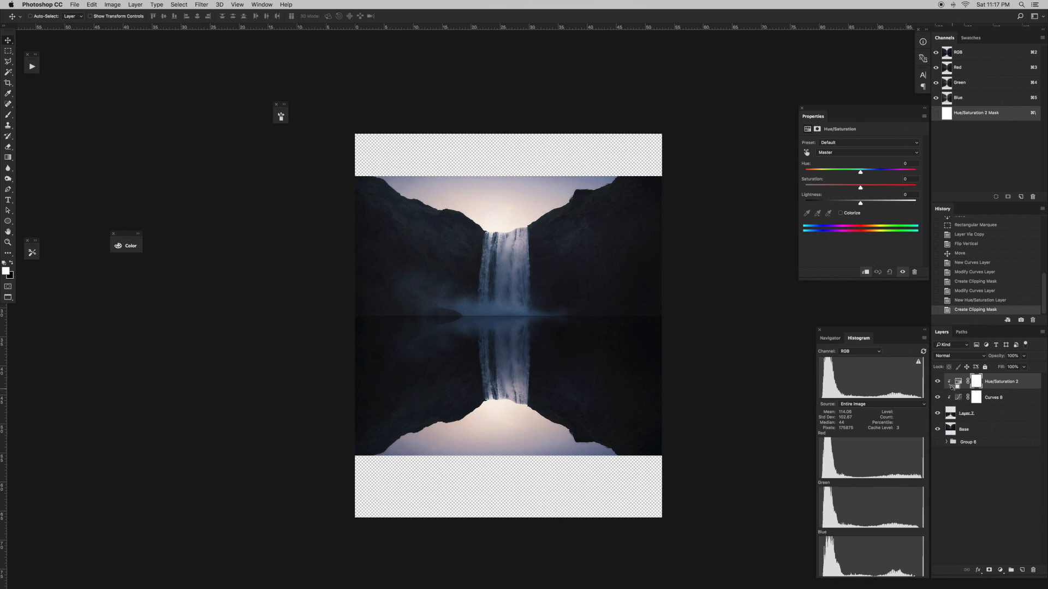
- Rename the flipped waterfall copy, Layer 7, as "reflection"
{"action": "double_click", "coordinate": [968, 413]}
{"action": "type", "text": "reflection"}
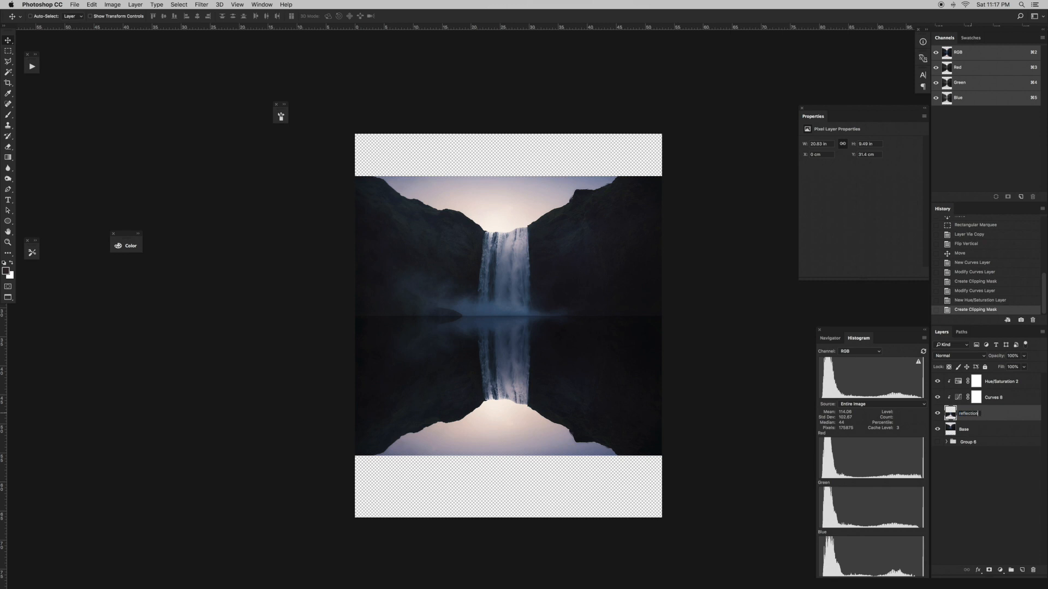
{"action": "key", "text": "Return"}
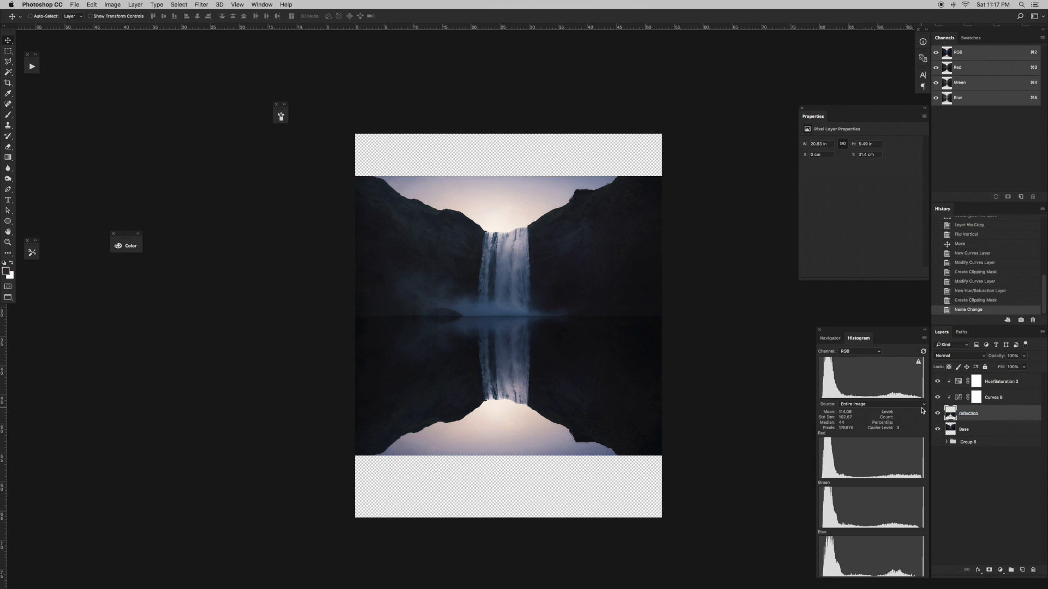
- Lower the saturation in the clipped Hue/Saturation adjustment to about -25
{"action": "left_click", "coordinate": [959, 383]}
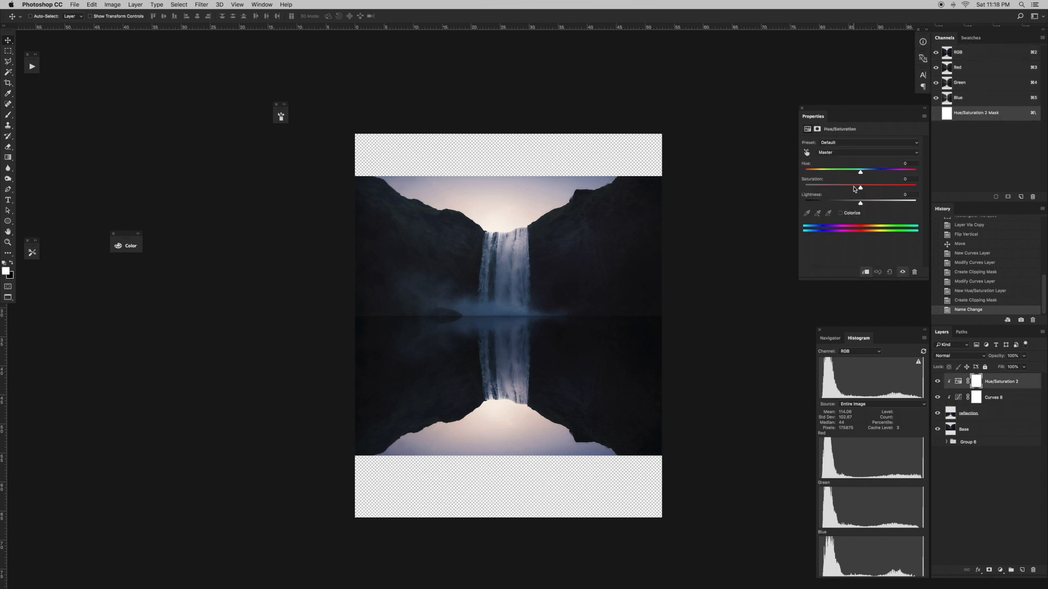
{"action": "left_click_drag", "start_coordinate": [860, 188], "coordinate": [846, 189]}
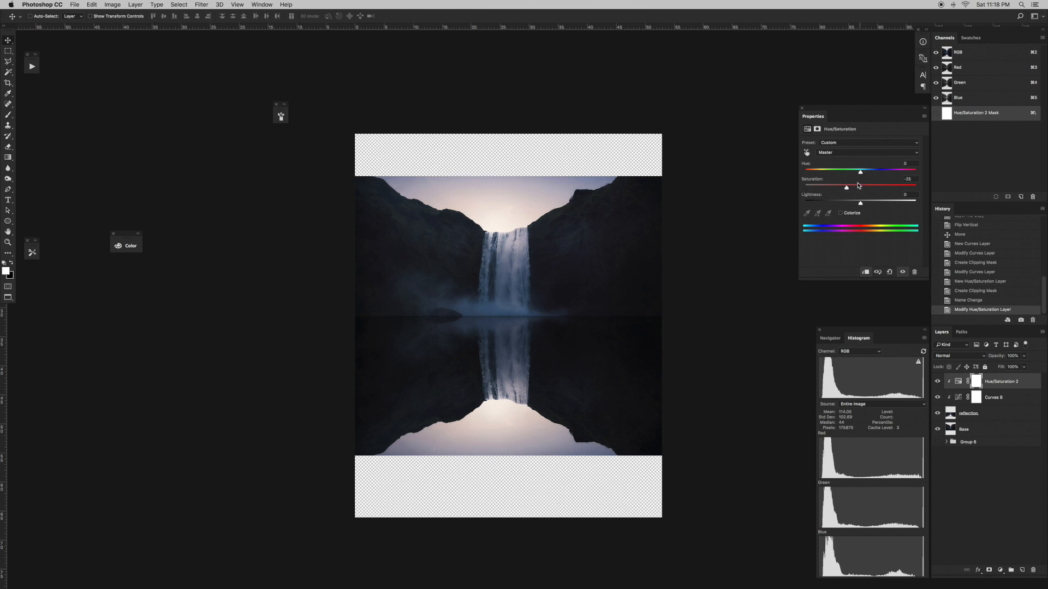
{"action": "left_click_drag", "start_coordinate": [846, 189], "coordinate": [847, 188]}
- Examine up close the seam along the waterline on both sides of the waterfall
{"action": "left_click", "coordinate": [999, 415]}
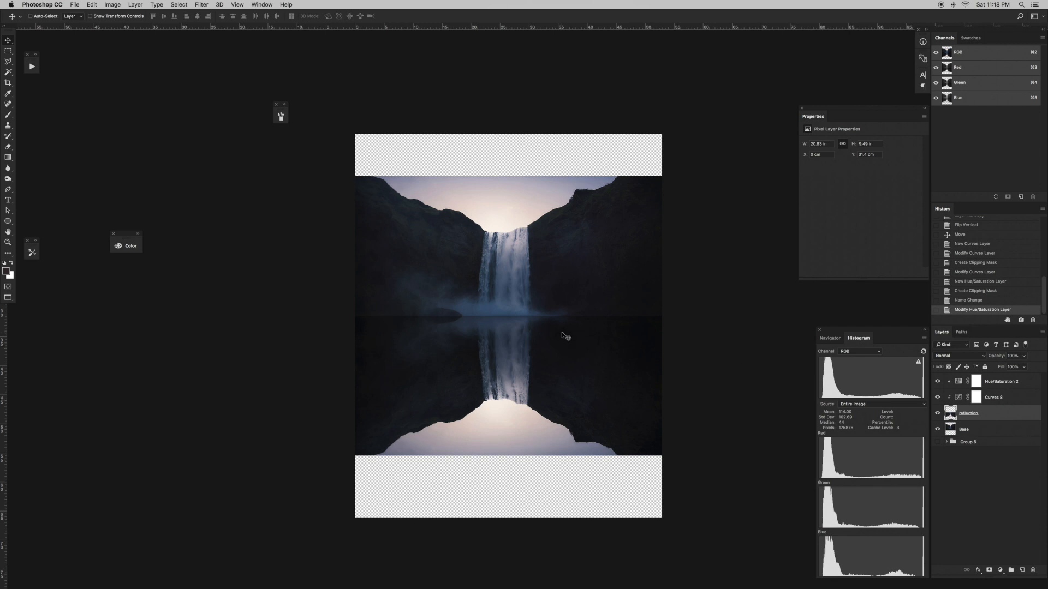
{"action": "key", "text": "super+plus"}
{"action": "key", "text": "super+plus"}
{"action": "key", "text": "super+plus"}
{"action": "key", "text": "super+plus"}
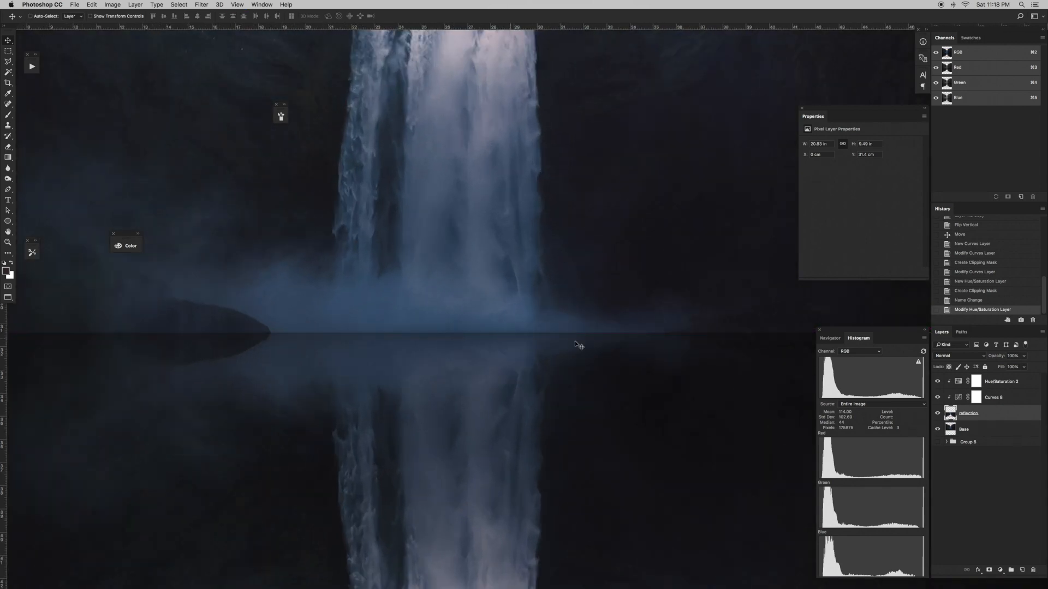
{"action": "scroll", "coordinate": [360, 334], "scroll_direction": "left", "scroll_amount": 5}
{"action": "scroll", "coordinate": [361, 336], "scroll_direction": "left", "scroll_amount": 2}
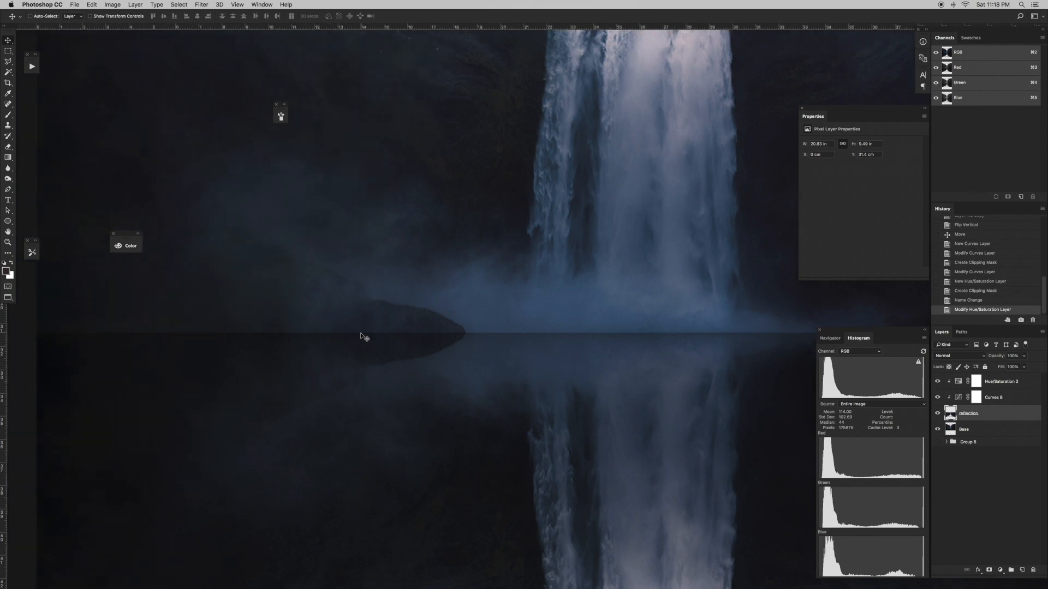
{"action": "scroll", "coordinate": [362, 337], "scroll_direction": "right", "scroll_amount": 5}
{"action": "scroll", "coordinate": [362, 336], "scroll_direction": "left", "scroll_amount": 2}
- Hide the Hue/Saturation 2 layer and make the Curves 8 layer mask active for painting with the Brush tool
{"action": "left_click", "coordinate": [938, 381]}
{"action": "left_click", "coordinate": [976, 398]}
{"action": "key", "text": "g"}
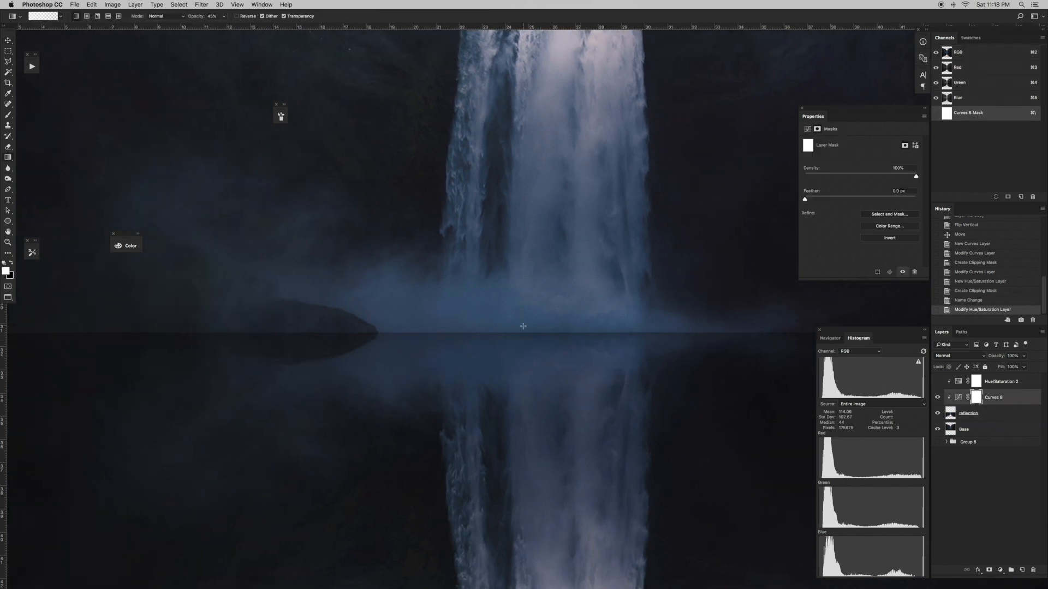
{"action": "scroll", "coordinate": [546, 326], "scroll_direction": "down", "scroll_amount": 4}
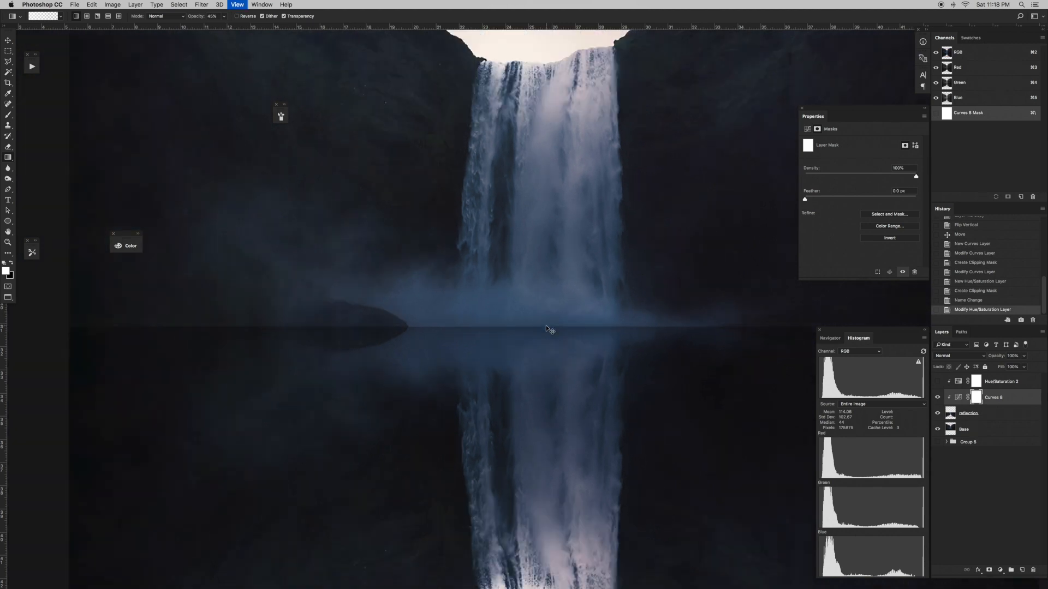
{"action": "key", "text": "b"}
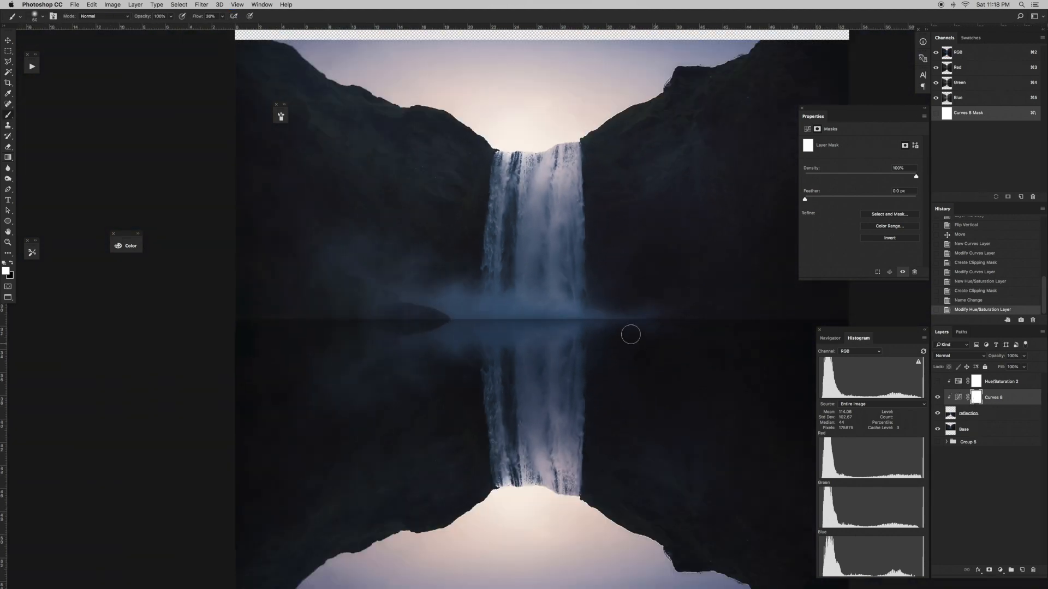
{"action": "left_click", "coordinate": [10, 116]}
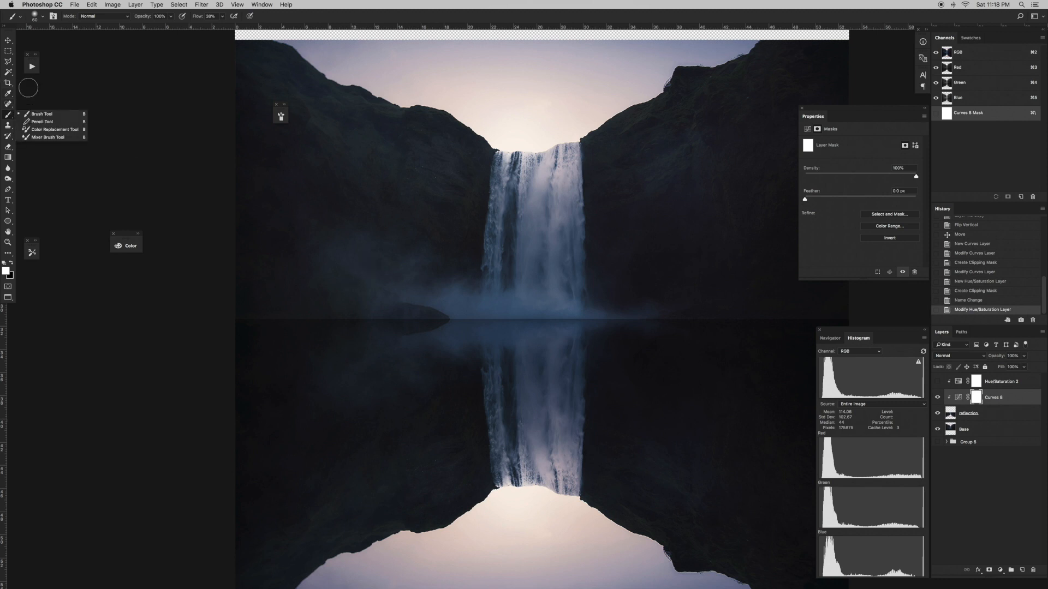
{"action": "left_click", "coordinate": [9, 117]}
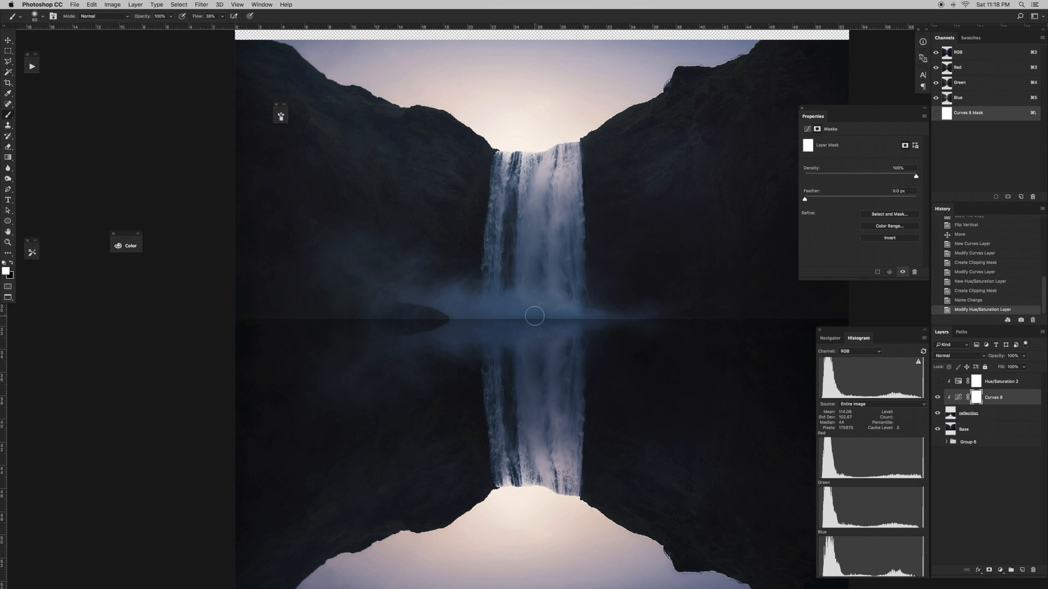
{"action": "scroll", "coordinate": [538, 320], "scroll_direction": "up", "scroll_amount": 1}
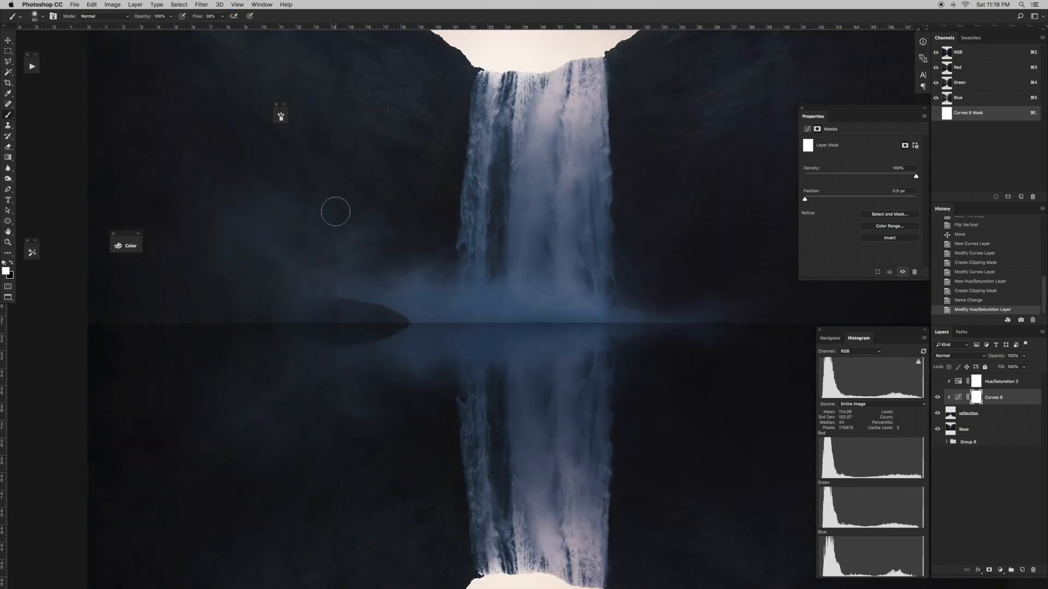
{"action": "scroll", "coordinate": [335, 211], "scroll_direction": "up", "scroll_amount": 1}
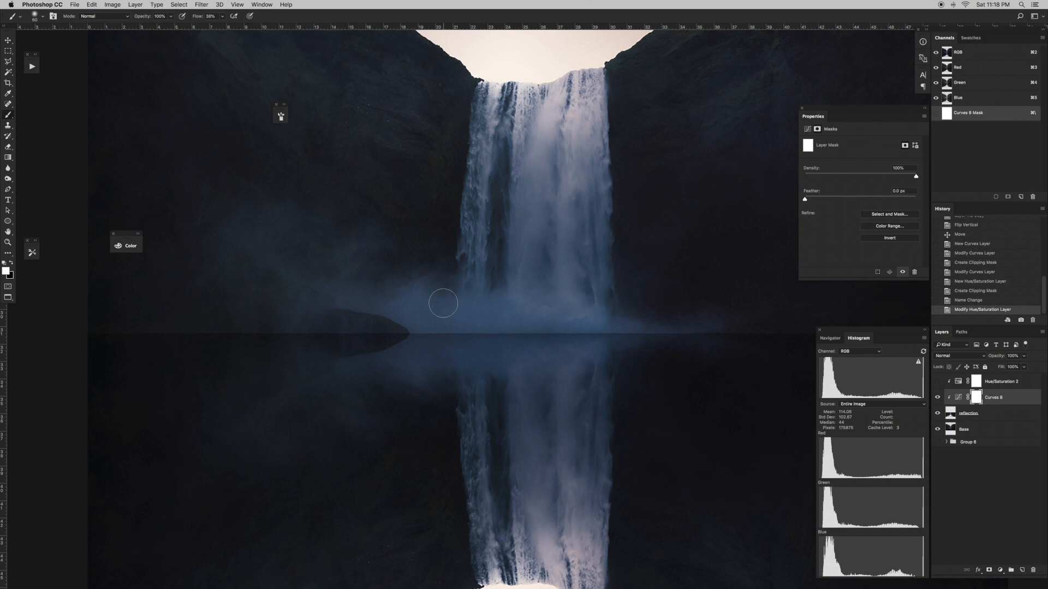
- Paint black with a soft brush on the Curves 8 mask along the waterline left of the rock
{"action": "key", "text": "x"}
{"action": "key", "text": "bracketleft"}
{"action": "key", "text": "bracketleft"}
{"action": "key", "text": "bracketright"}
{"action": "key", "text": "bracketright"}
{"action": "mouse_move", "coordinate": [397, 407]}
{"action": "left_mouse_down"}
{"action": "mouse_move", "coordinate": [334, 398]}
{"action": "mouse_move", "coordinate": [344, 380]}
{"action": "mouse_move", "coordinate": [318, 384]}
{"action": "mouse_move", "coordinate": [249, 359]}
{"action": "mouse_move", "coordinate": [172, 329]}
{"action": "left_mouse_up"}
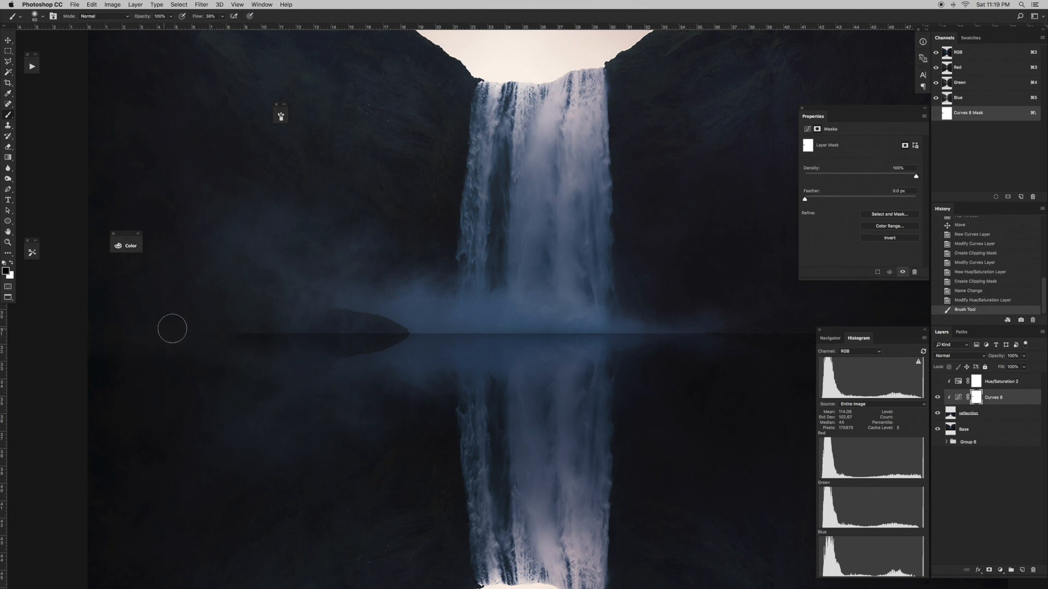
- Check the seam right of the waterfall and paint more black on the Curves 8 mask left of the rock with a 45 px brush
{"action": "key", "text": "super+plus"}
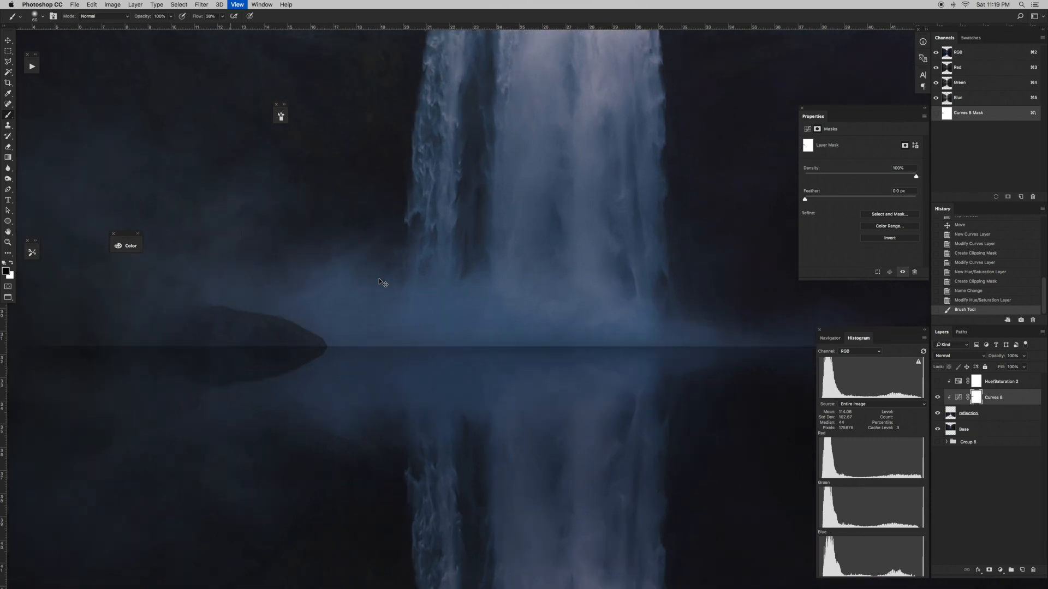
{"action": "scroll", "coordinate": [659, 388], "scroll_direction": "right", "scroll_amount": 10}
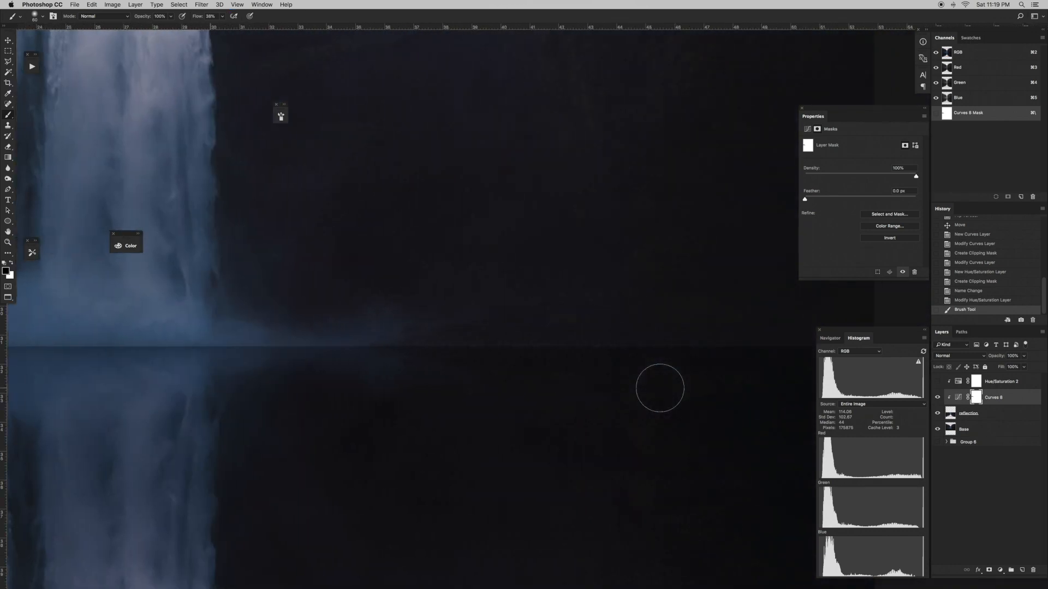
{"action": "scroll", "coordinate": [659, 388], "scroll_direction": "left", "scroll_amount": 2}
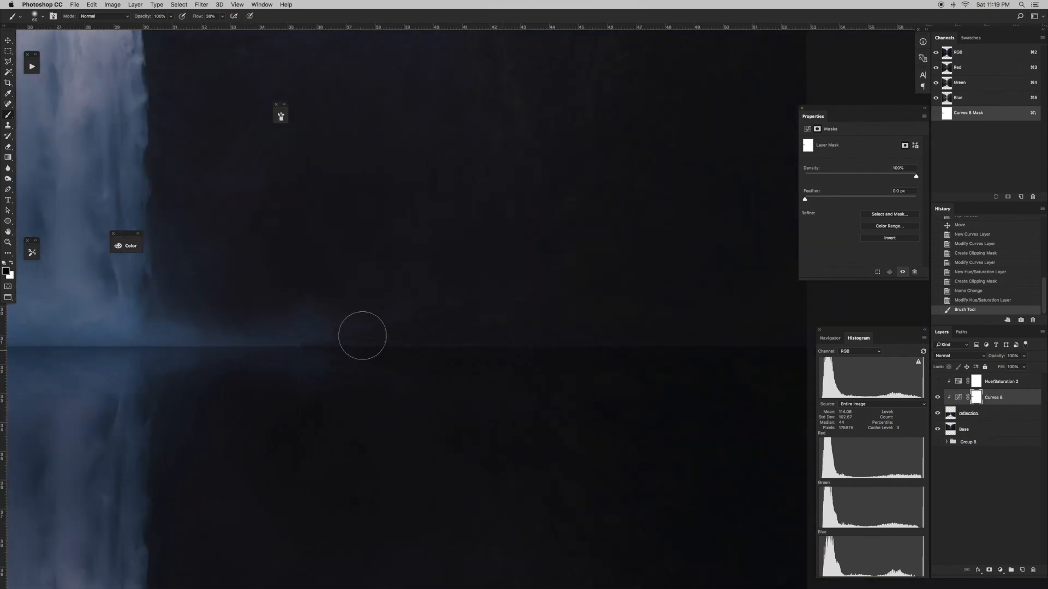
{"action": "key", "text": "super+minus"}
{"action": "key", "text": "super+minus"}
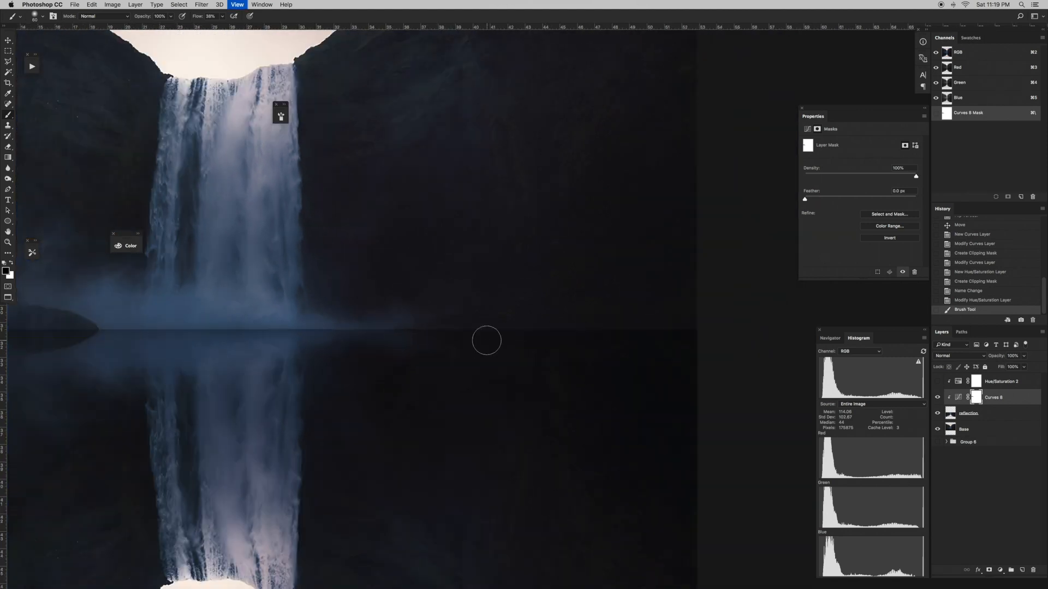
{"action": "scroll", "coordinate": [488, 342], "scroll_direction": "left", "scroll_amount": 10}
{"action": "key", "text": "bracketleft"}
{"action": "key", "text": "bracketleft"}
{"action": "mouse_move", "coordinate": [225, 327]}
{"action": "left_mouse_down"}
{"action": "mouse_move", "coordinate": [312, 325]}
{"action": "mouse_move", "coordinate": [209, 329]}
{"action": "mouse_move", "coordinate": [352, 312]}
{"action": "left_mouse_up"}
{"action": "left_click", "coordinate": [246, 330]}
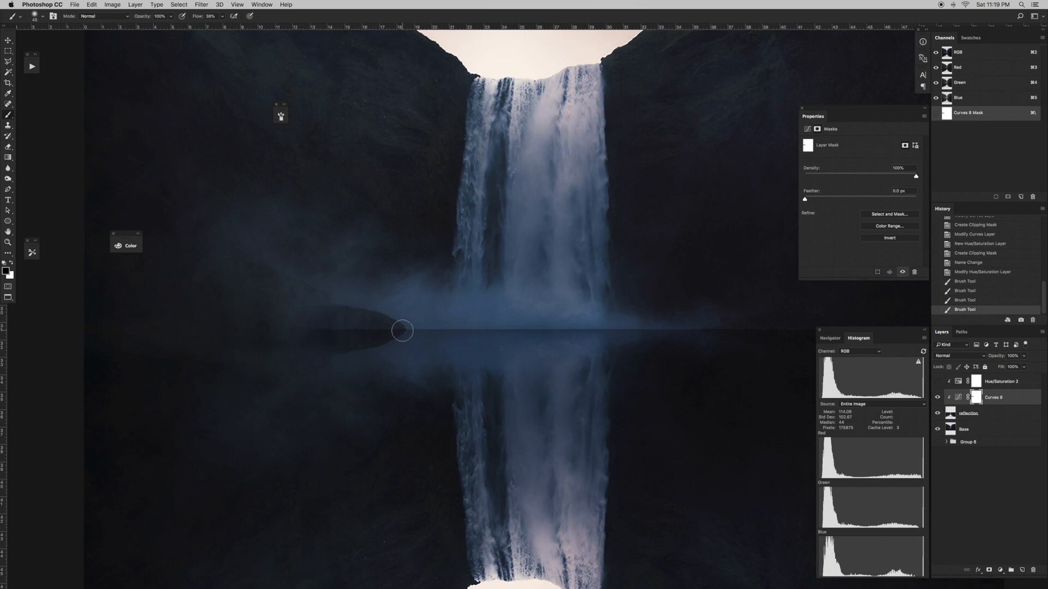
- Try a Hard Round brush stroke on the Curves 8 mask from the rock across the reflection and undo it
{"action": "right_click", "coordinate": [394, 313]}
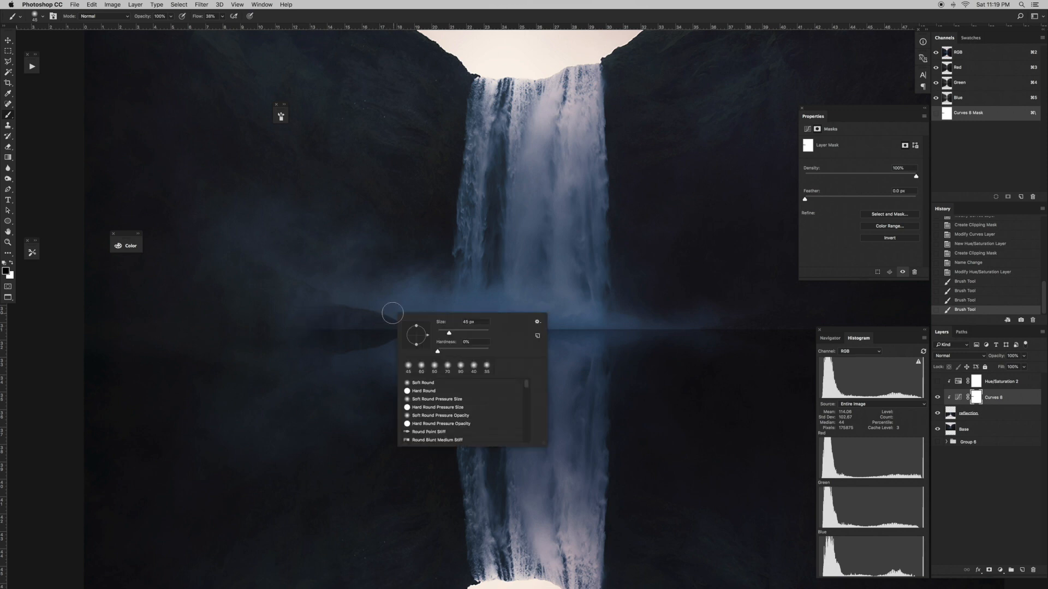
{"action": "left_click", "coordinate": [426, 391]}
{"action": "left_click", "coordinate": [322, 329]}
{"action": "mouse_move", "coordinate": [318, 329]}
{"action": "left_mouse_down"}
{"action": "mouse_move", "coordinate": [358, 374]}
{"action": "mouse_move", "coordinate": [532, 440]}
{"action": "mouse_move", "coordinate": [720, 449]}
{"action": "left_mouse_up"}
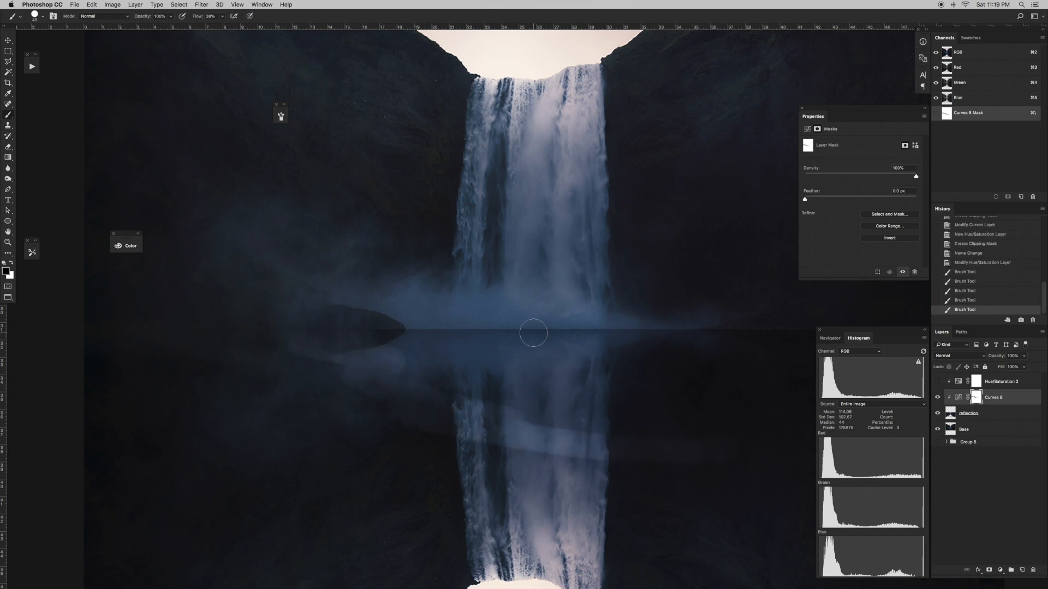
{"action": "key", "text": "super+z"}
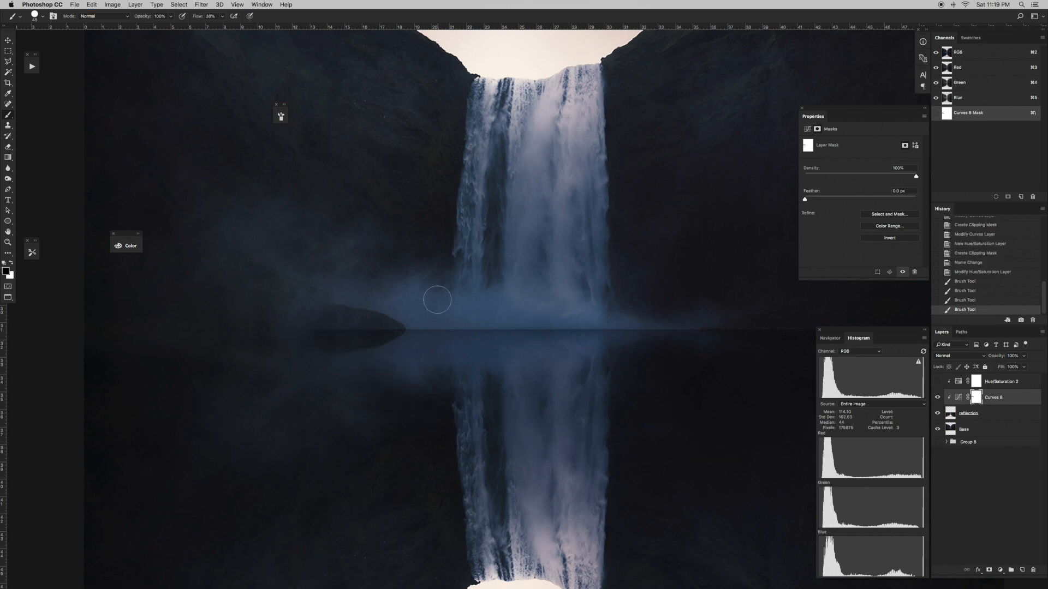
- Switch back to the Soft Round brush at 45 px with 0% hardness
{"action": "right_click", "coordinate": [424, 291]}
{"action": "left_click", "coordinate": [460, 359]}
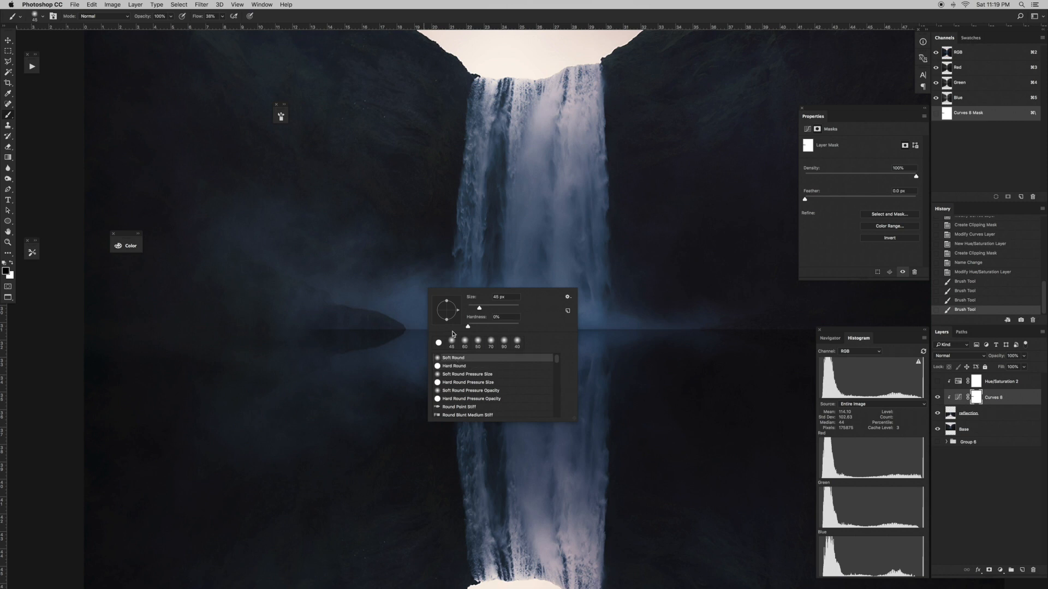
{"action": "left_click", "coordinate": [468, 327]}
{"action": "left_click", "coordinate": [409, 250]}
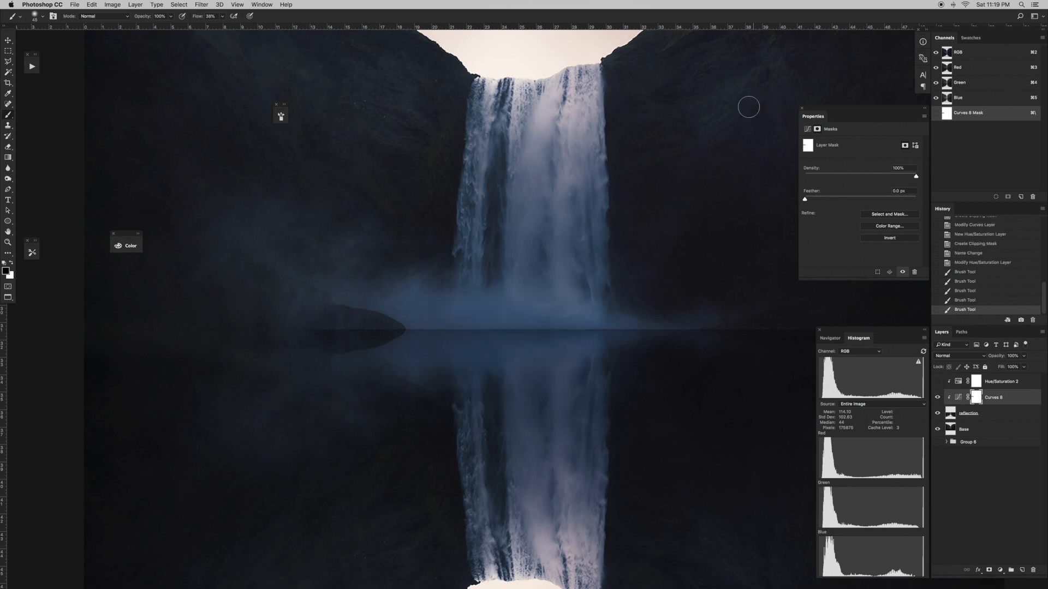
{"action": "right_click", "coordinate": [347, 294]}
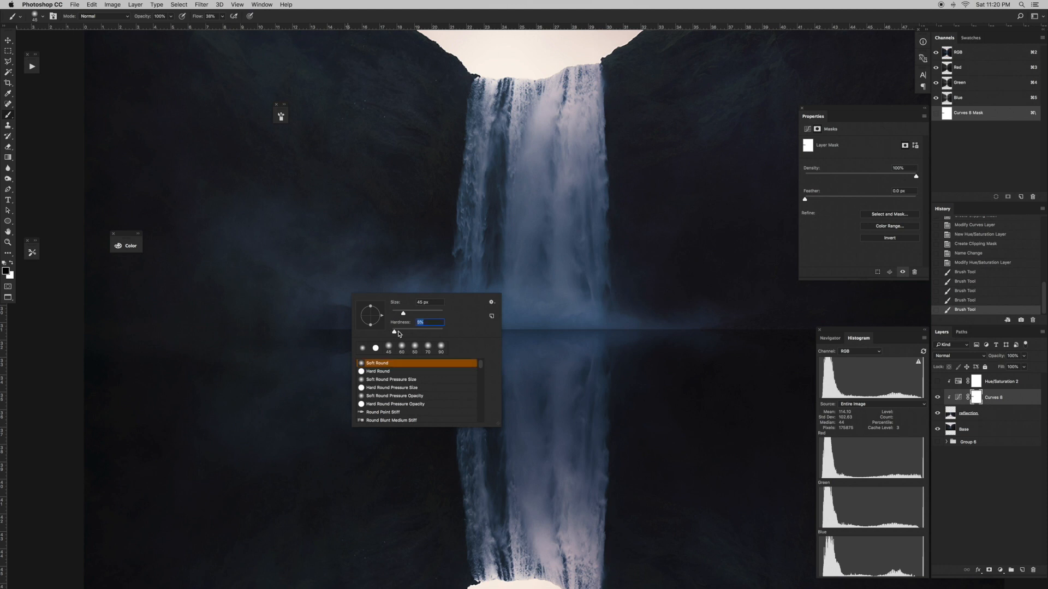
{"action": "left_click_drag", "start_coordinate": [336, 292], "coordinate": [330, 274]}
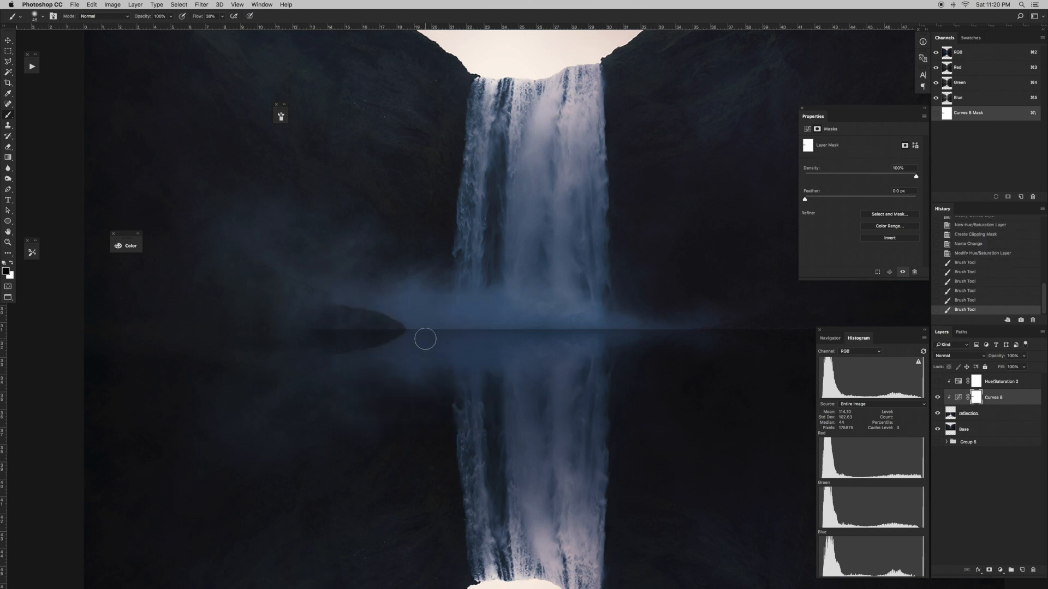
- Paint black dabs with a smaller soft brush on the Curves 8 mask where the rock meets its reflection
{"action": "key", "text": "bracketleft"}
{"action": "left_click", "coordinate": [372, 322]}
{"action": "left_click", "coordinate": [371, 323]}
{"action": "key", "text": "bracketleft"}
{"action": "left_click", "coordinate": [320, 325]}
{"action": "left_click", "coordinate": [363, 323]}
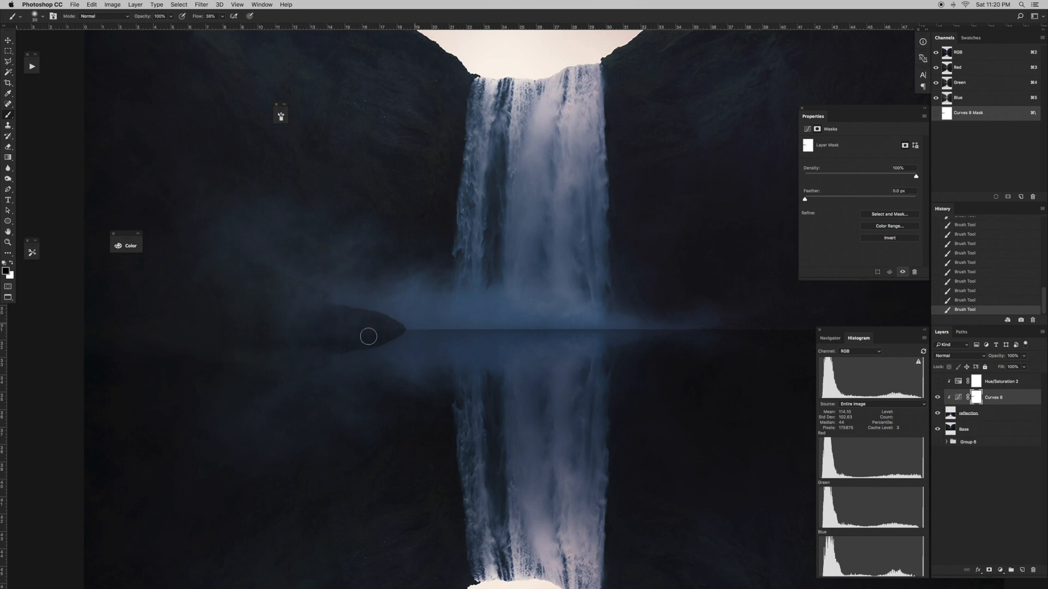
{"action": "left_click", "coordinate": [373, 321]}
- Try a larger brush stroke on the Curves 8 mask below the rock's tip and undo it
{"action": "key", "text": "bracketright"}
{"action": "key", "text": "bracketright"}
{"action": "mouse_move", "coordinate": [395, 326]}
{"action": "left_mouse_down"}
{"action": "mouse_move", "coordinate": [437, 340]}
{"action": "mouse_move", "coordinate": [409, 356]}
{"action": "left_mouse_up"}
{"action": "key", "text": "super+z"}
- Paint black with an enlarged soft brush on the Curves 8 mask along the waterline beneath the waterfall
{"action": "key", "text": "bracketleft"}
{"action": "key", "text": "bracketright"}
{"action": "key", "text": "bracketright"}
{"action": "key", "text": "bracketright"}
{"action": "key", "text": "bracketright"}
{"action": "key", "text": "bracketright"}
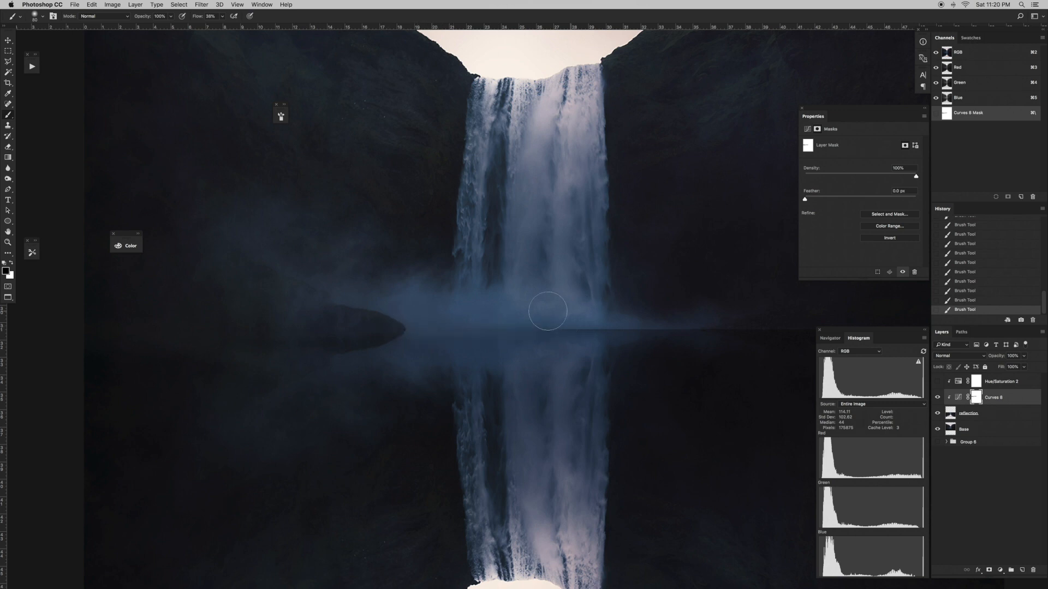
{"action": "key", "text": "bracketleft"}
{"action": "key", "text": "bracketleft"}
{"action": "key", "text": "bracketleft"}
- Soften the seam right of the waterfall by painting black on the Curves 8 mask with a smaller brush
{"action": "scroll", "coordinate": [755, 306], "scroll_direction": "right", "scroll_amount": 8}
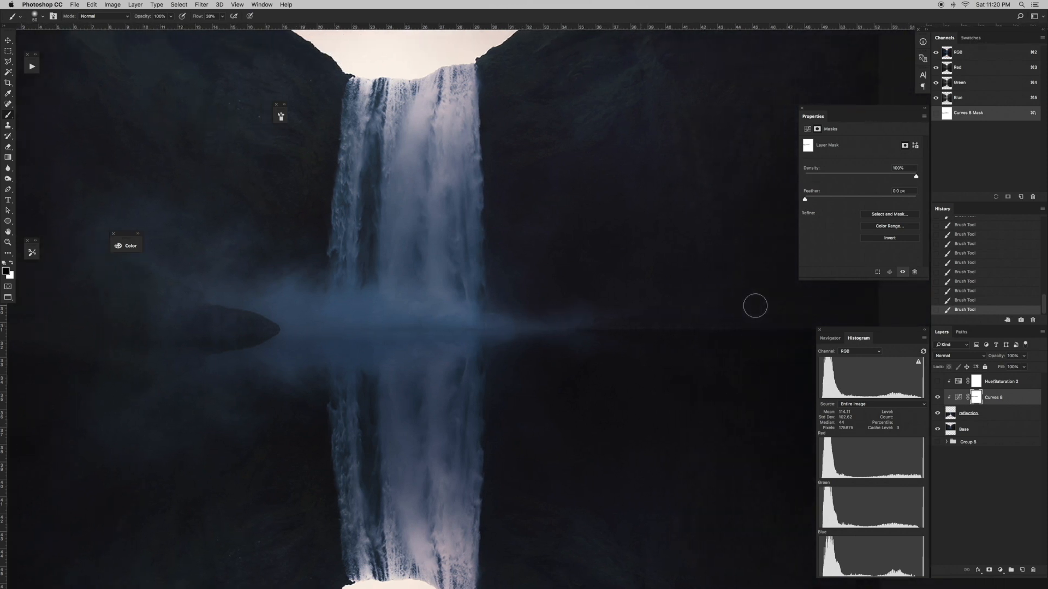
{"action": "key", "text": "bracketleft"}
{"action": "key", "text": "bracketleft"}
{"action": "key", "text": "bracketleft"}
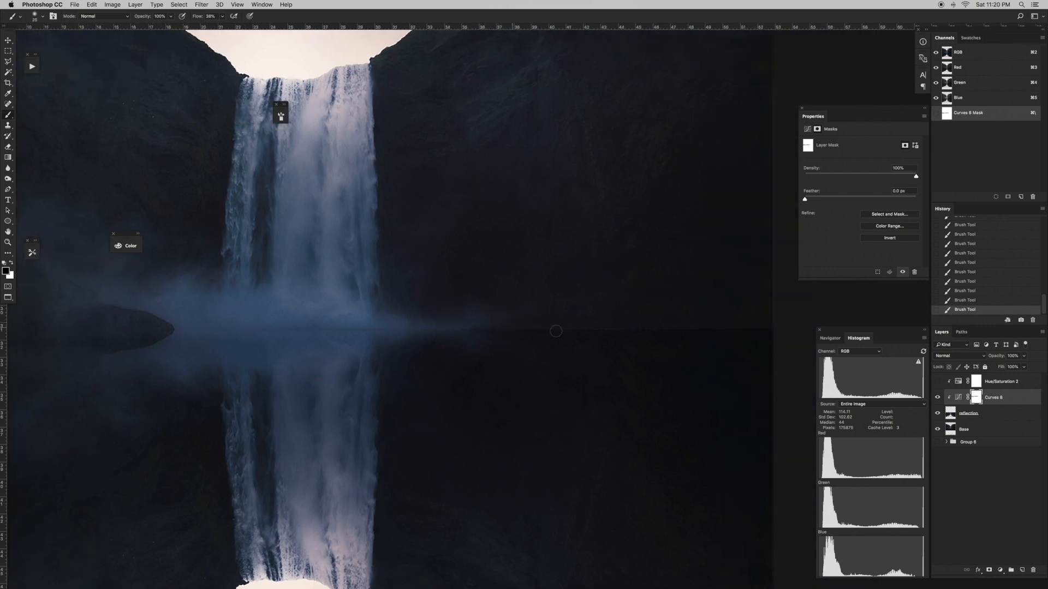
{"action": "key", "text": "bracketright"}
- Disable the Curves 8 layer mask to compare the whole image without the painted seam blending
{"action": "key", "text": "super+minus"}
{"action": "key", "text": "super+minus"}
{"action": "key", "text": "super+minus"}
{"action": "key", "text": "super+minus"}
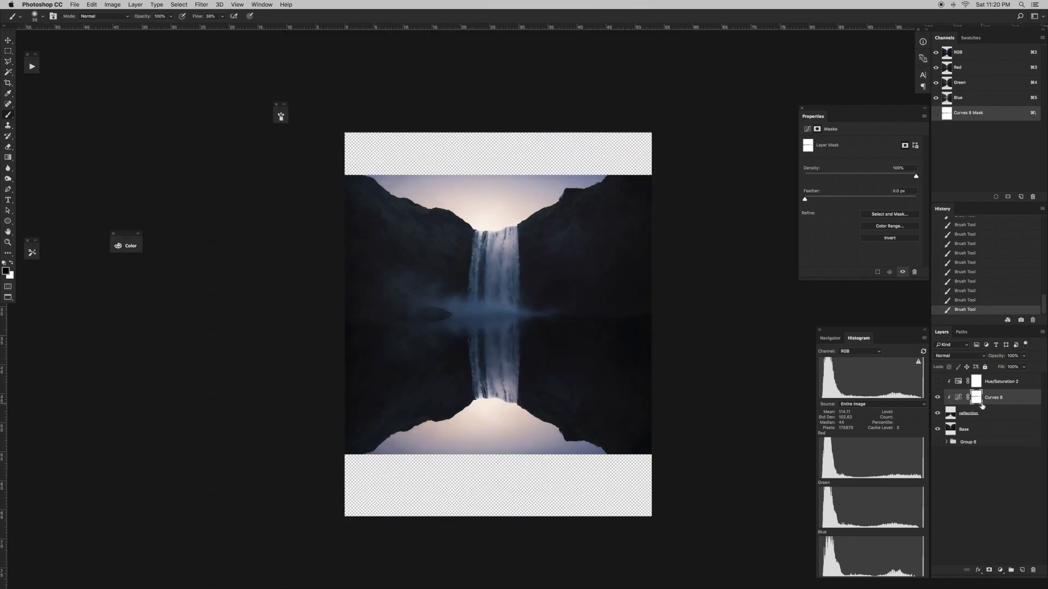
{"action": "left_click", "coordinate": [976, 399], "text": "shift"}
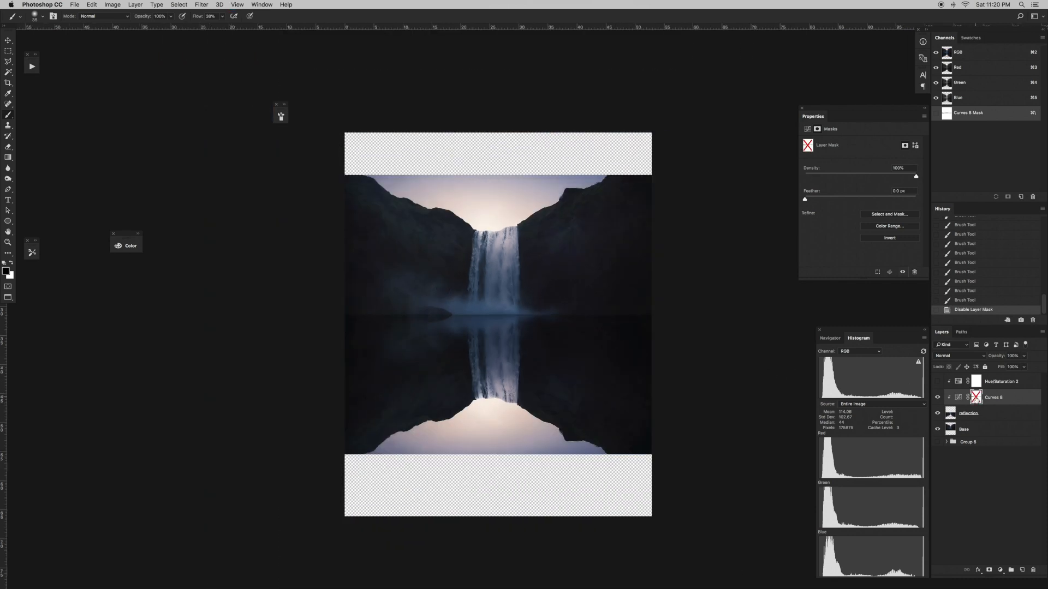
- Toggle the Curves 8 layer mask to compare the waterline blending and leave the mask enabled
{"action": "left_click", "coordinate": [976, 399], "text": "shift"}
{"action": "left_click", "coordinate": [977, 398], "text": "shift"}
{"action": "left_click", "coordinate": [976, 399], "text": "shift"}
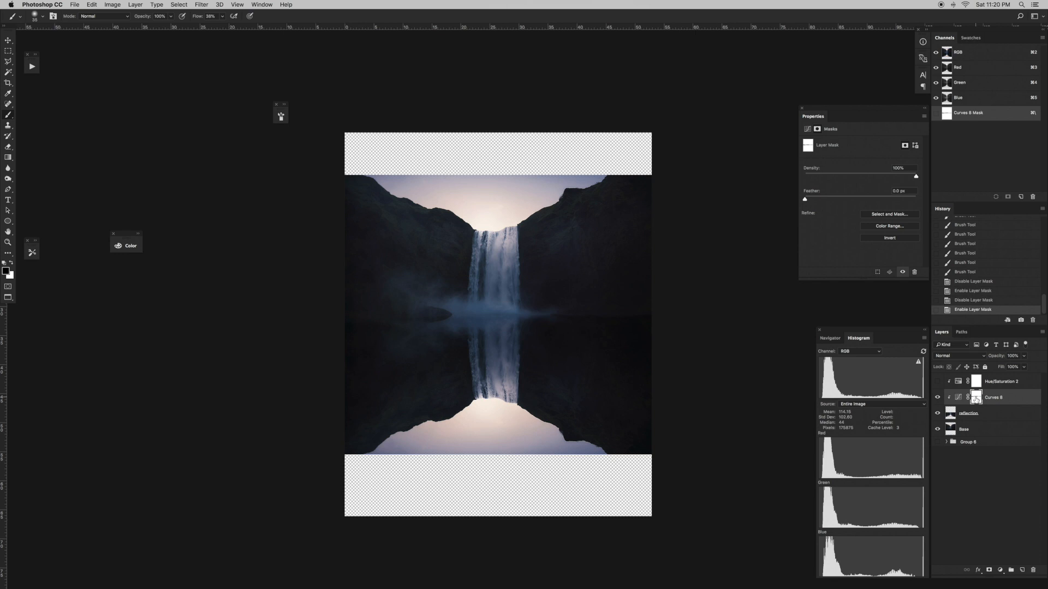
{"action": "key", "text": "super+plus"}
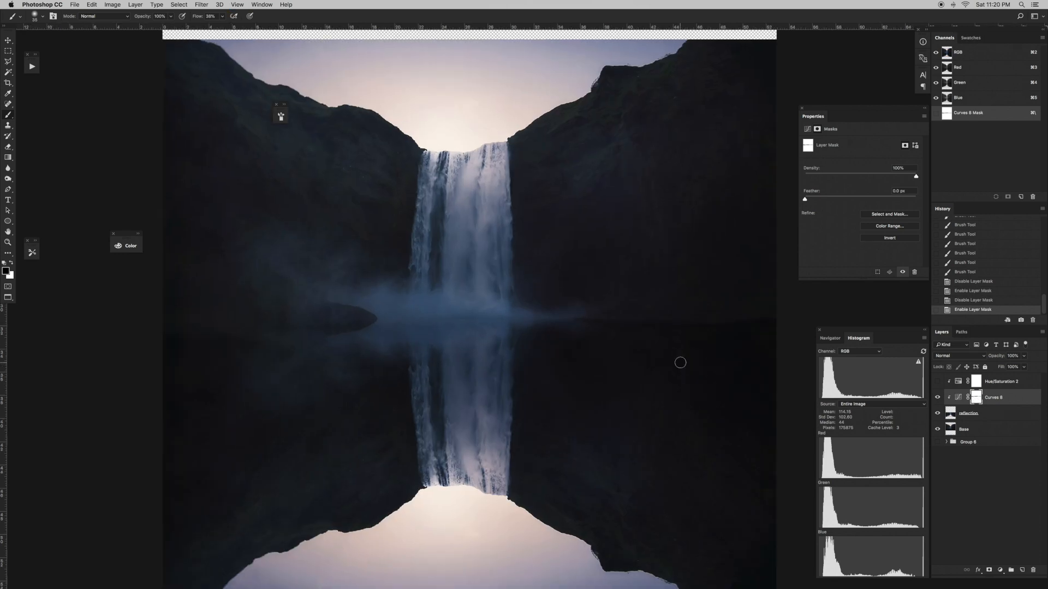
{"action": "key", "text": "super+minus"}
- Make the Hue/Saturation 2 layer visible and inspect the waterline around the rock and waterfall
{"action": "left_click", "coordinate": [938, 383]}
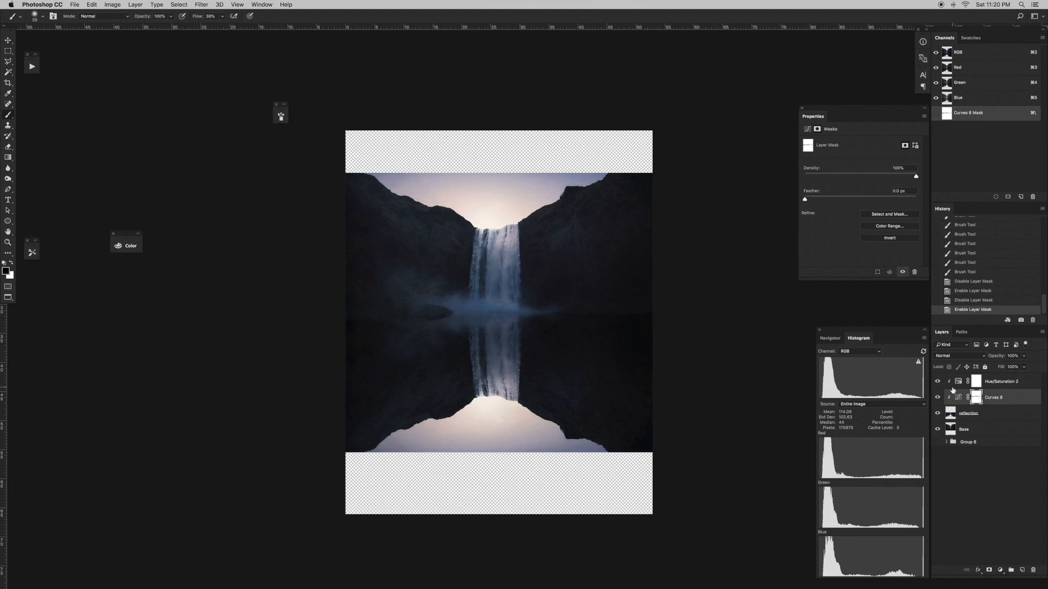
{"action": "key", "text": "super+plus"}
{"action": "key", "text": "super+plus"}
{"action": "key", "text": "super+plus"}
{"action": "key", "text": "super+plus"}
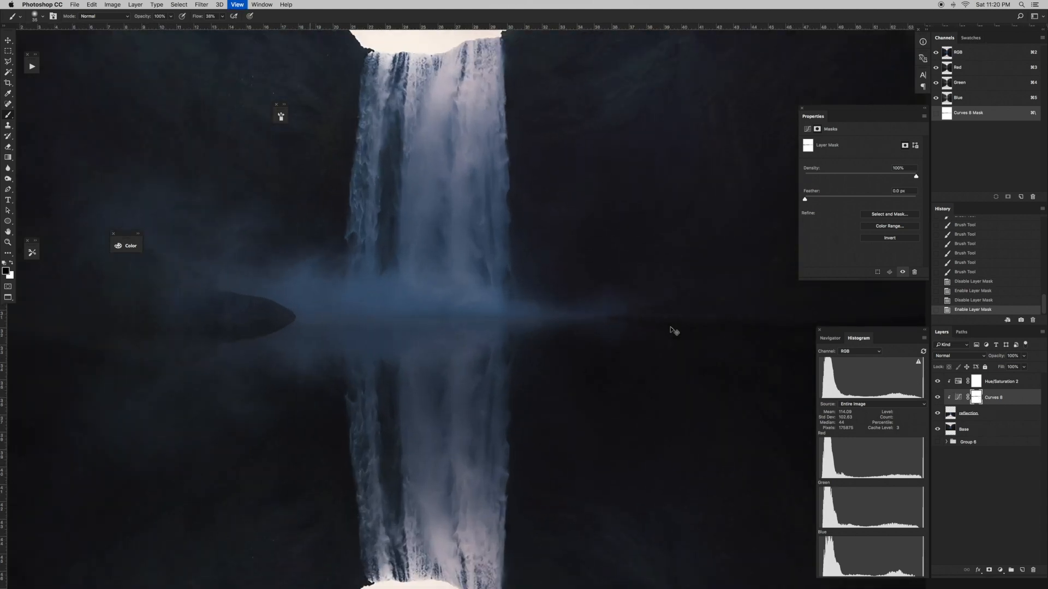
{"action": "scroll", "coordinate": [671, 326], "scroll_direction": "left", "scroll_amount": 10}
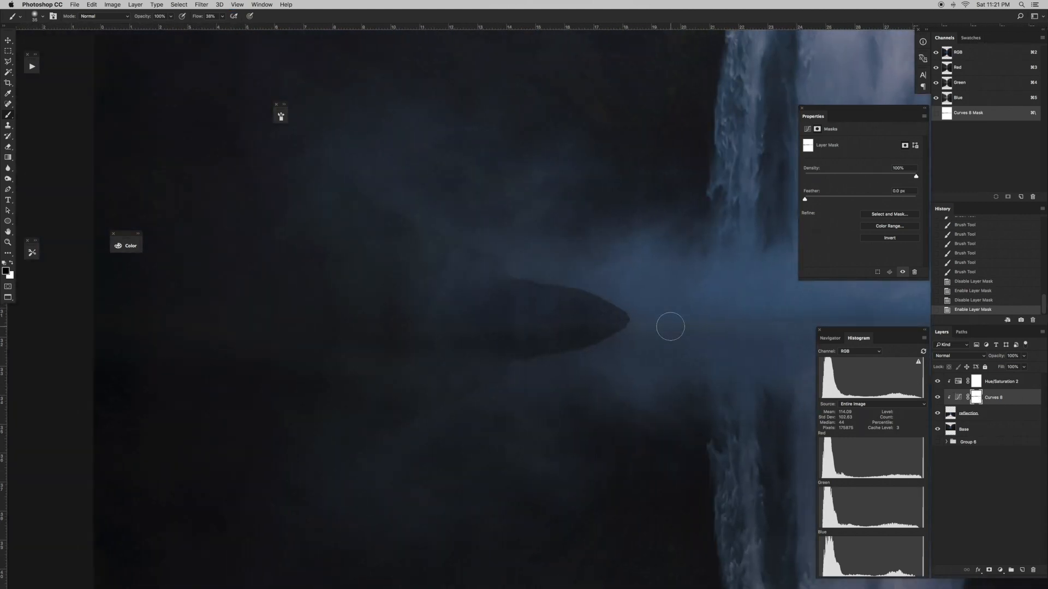
{"action": "scroll", "coordinate": [670, 326], "scroll_direction": "right", "scroll_amount": 2}
- Try dabbing black on the Curves 8 mask along the rock's waterline with a larger brush and revert the strokes
{"action": "key", "text": "super+minus"}
{"action": "key", "text": "bracketright"}
{"action": "key", "text": "bracketright"}
{"action": "left_click", "coordinate": [338, 307]}
{"action": "left_click", "coordinate": [399, 307]}
{"action": "left_click", "coordinate": [447, 307]}
{"action": "left_click", "coordinate": [497, 305]}
{"action": "left_click", "coordinate": [545, 301]}
{"action": "key", "text": "bracketright"}
{"action": "left_click", "coordinate": [553, 305]}
{"action": "left_click", "coordinate": [551, 305]}
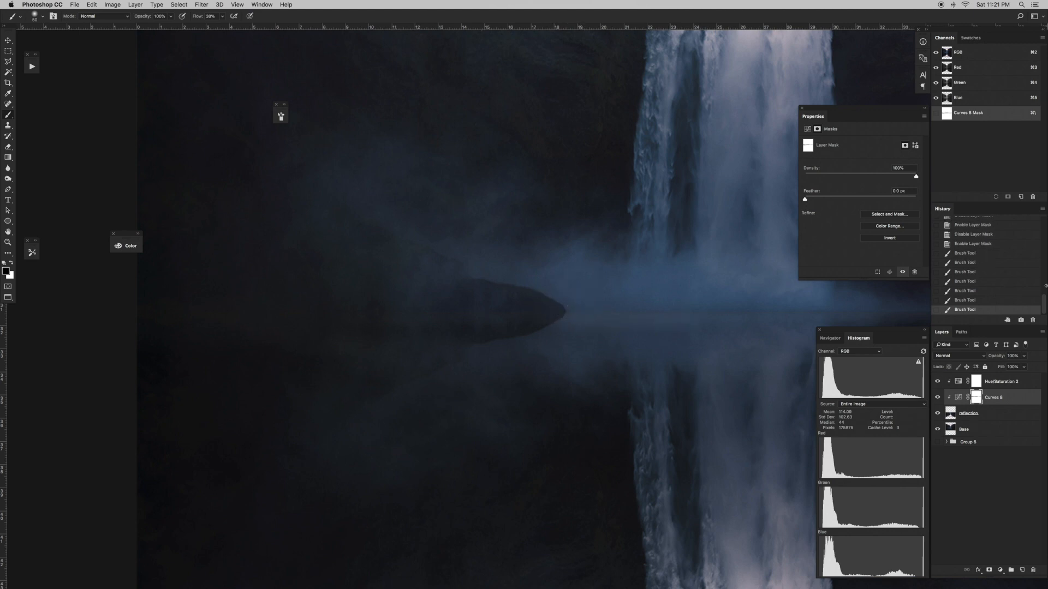
{"action": "left_click", "coordinate": [976, 244]}
- Paint black with an enlarged brush on the Hue/Saturation 2 mask along the waterline from the rock across the waterfall's base
{"action": "scroll", "coordinate": [560, 306], "scroll_direction": "right", "scroll_amount": 2}
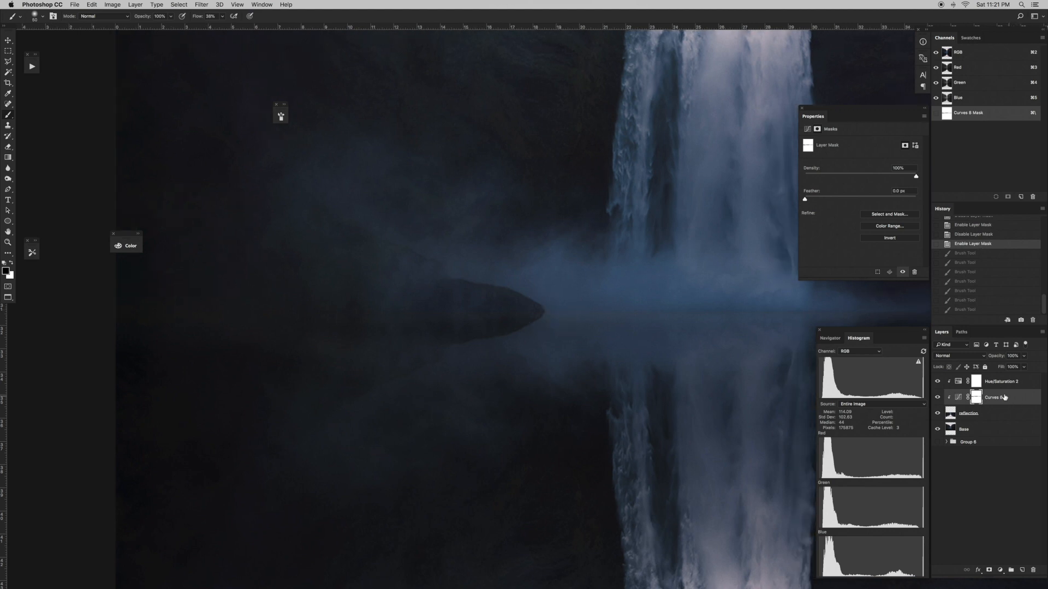
{"action": "left_click", "coordinate": [975, 382]}
{"action": "key", "text": "bracketright"}
{"action": "key", "text": "bracketright"}
{"action": "mouse_move", "coordinate": [402, 311]}
{"action": "left_mouse_down"}
{"action": "mouse_move", "coordinate": [575, 297]}
{"action": "mouse_move", "coordinate": [644, 311]}
{"action": "left_mouse_up"}
{"action": "left_click_drag", "start_coordinate": [546, 317], "coordinate": [710, 313]}
{"action": "left_click_drag", "start_coordinate": [601, 317], "coordinate": [764, 313]}
{"action": "left_click_drag", "start_coordinate": [655, 317], "coordinate": [791, 311]}
- Paint black with a smaller brush on the Hue/Saturation 2 mask along the waterline right of the waterfall
{"action": "scroll", "coordinate": [763, 264], "scroll_direction": "right", "scroll_amount": 10}
{"action": "key", "text": "bracketleft"}
{"action": "key", "text": "bracketleft"}
{"action": "key", "text": "bracketleft"}
{"action": "left_click_drag", "start_coordinate": [470, 306], "coordinate": [602, 311]}
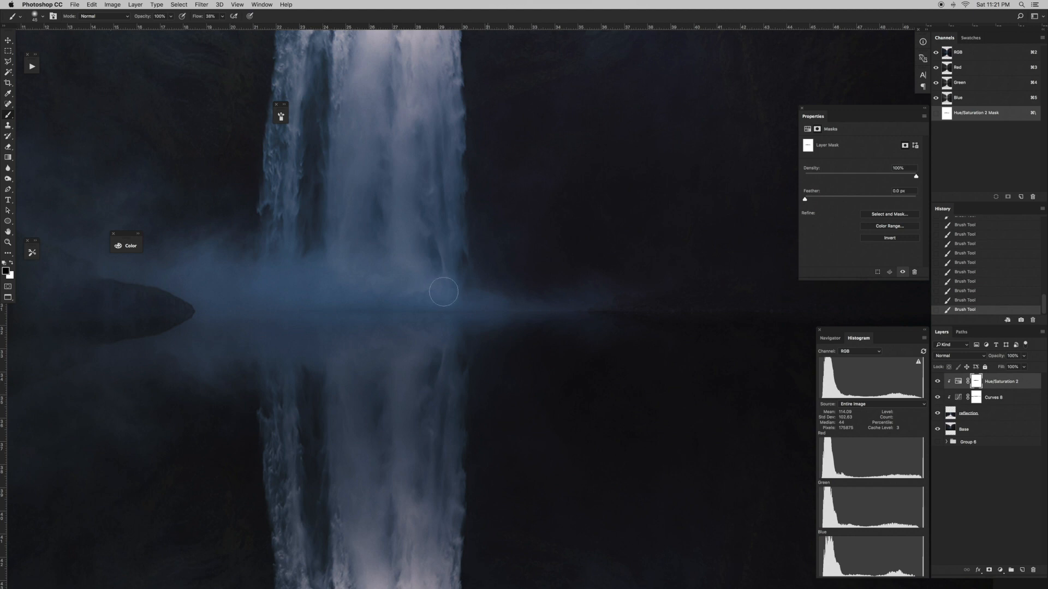
- Reselect the Curves 8 layer, reduce the brush size and check the blended waterline across the whole image
{"action": "key", "text": "alt+bracketleft"}
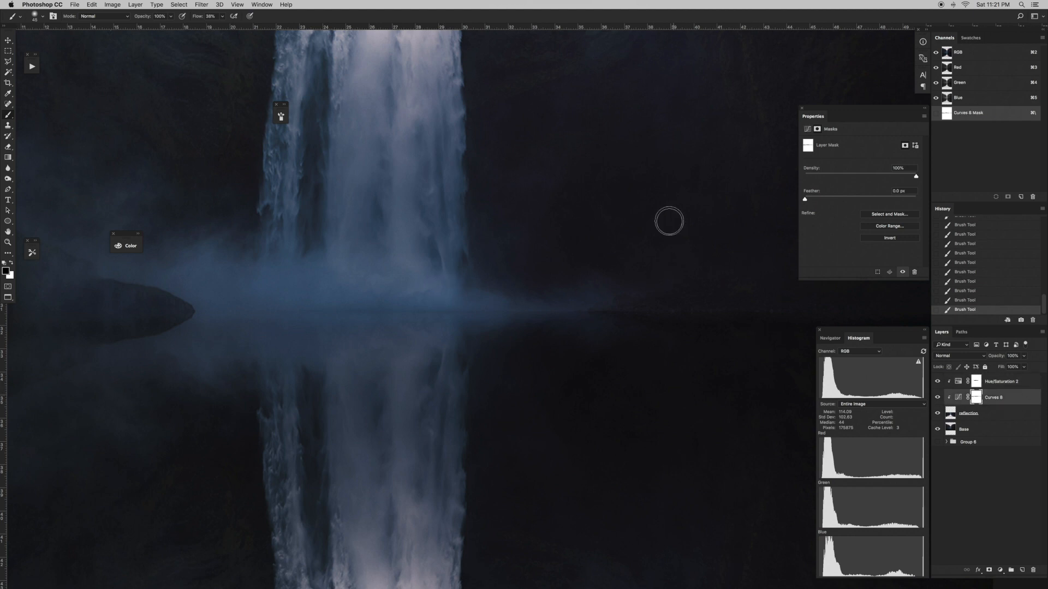
{"action": "key", "text": "bracketleft"}
{"action": "key", "text": "bracketleft"}
{"action": "key", "text": "bracketleft"}
{"action": "key", "text": "super+minus"}
{"action": "key", "text": "super+minus"}
{"action": "key", "text": "super+minus"}
{"action": "key", "text": "super+minus"}
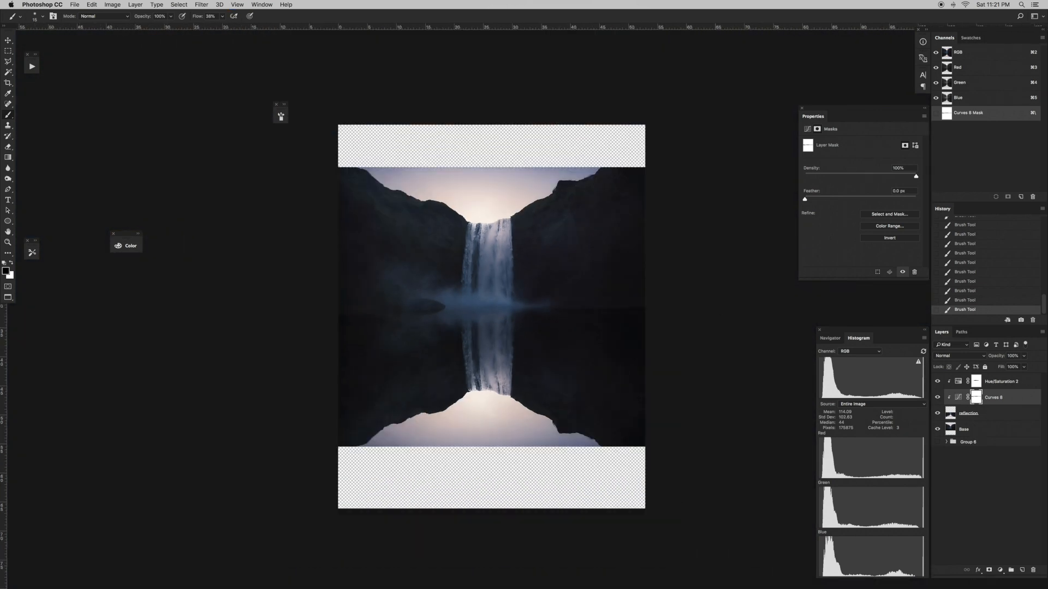
- Try repositioning the reflection layer with the Move tool, undo the move and select the Base layer
{"action": "left_click", "coordinate": [990, 417]}
{"action": "left_click", "coordinate": [980, 428]}
{"action": "left_click", "coordinate": [988, 419]}
{"action": "key", "text": "v"}
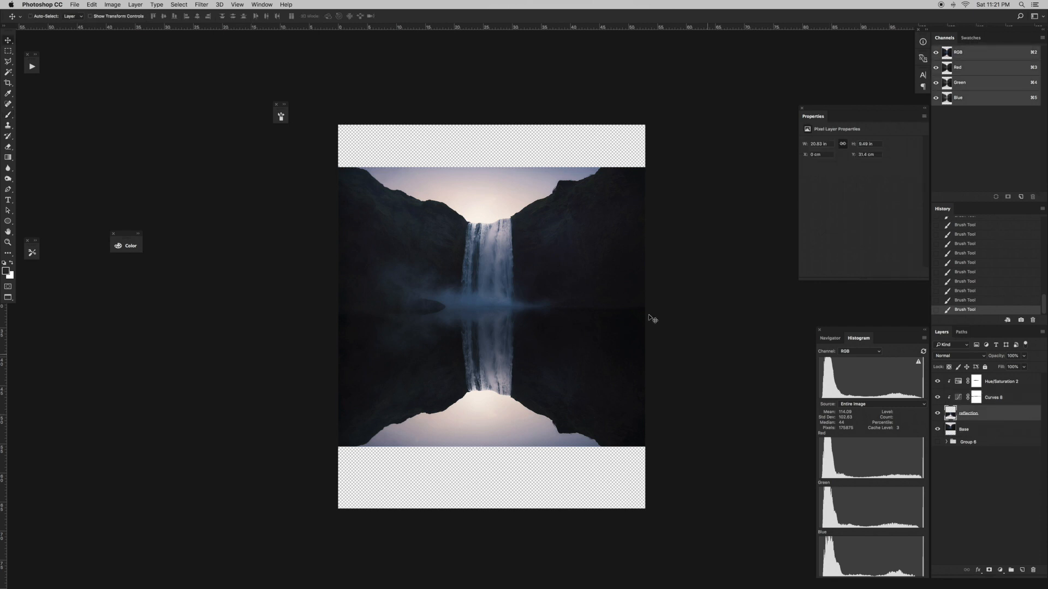
{"action": "mouse_move", "coordinate": [568, 303]}
{"action": "left_mouse_down"}
{"action": "mouse_move", "coordinate": [582, 234]}
{"action": "mouse_move", "coordinate": [569, 248]}
{"action": "mouse_move", "coordinate": [597, 256]}
{"action": "mouse_move", "coordinate": [545, 224]}
{"action": "mouse_move", "coordinate": [575, 351]}
{"action": "mouse_move", "coordinate": [590, 295]}
{"action": "mouse_move", "coordinate": [584, 406]}
{"action": "mouse_move", "coordinate": [584, 284]}
{"action": "mouse_move", "coordinate": [639, 242]}
{"action": "left_mouse_up"}
{"action": "key", "text": "super+z"}
{"action": "left_click", "coordinate": [970, 430]}
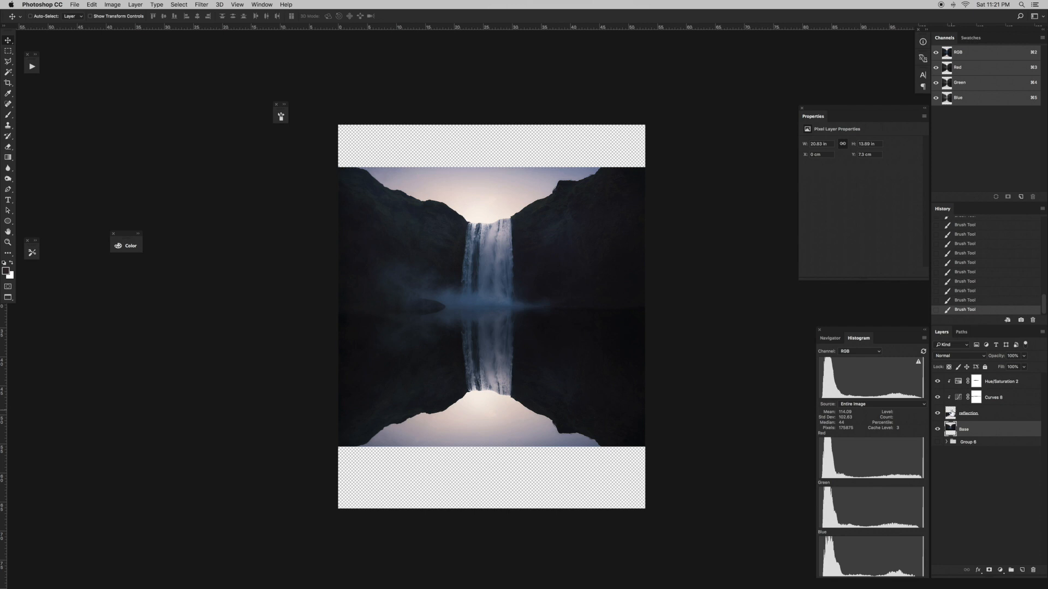
- Try lowering the midtone point of the Curves 8 adjustment to darken the reflection and undo it
{"action": "left_click", "coordinate": [959, 400]}
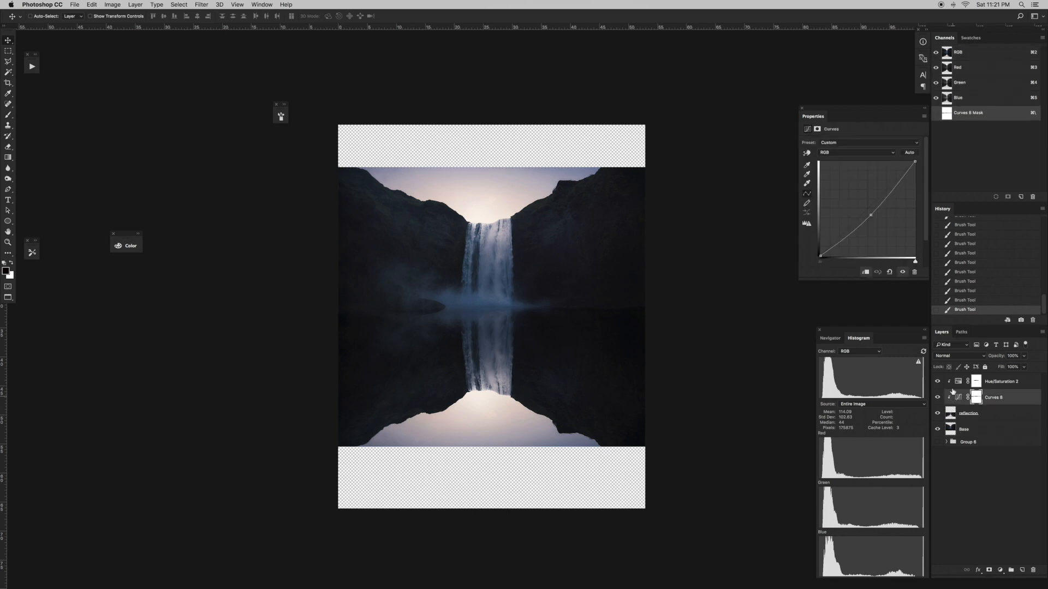
{"action": "mouse_move", "coordinate": [872, 215]}
{"action": "left_mouse_down"}
{"action": "mouse_move", "coordinate": [843, 183]}
{"action": "mouse_move", "coordinate": [870, 227]}
{"action": "left_mouse_up"}
{"action": "key", "text": "super+z"}
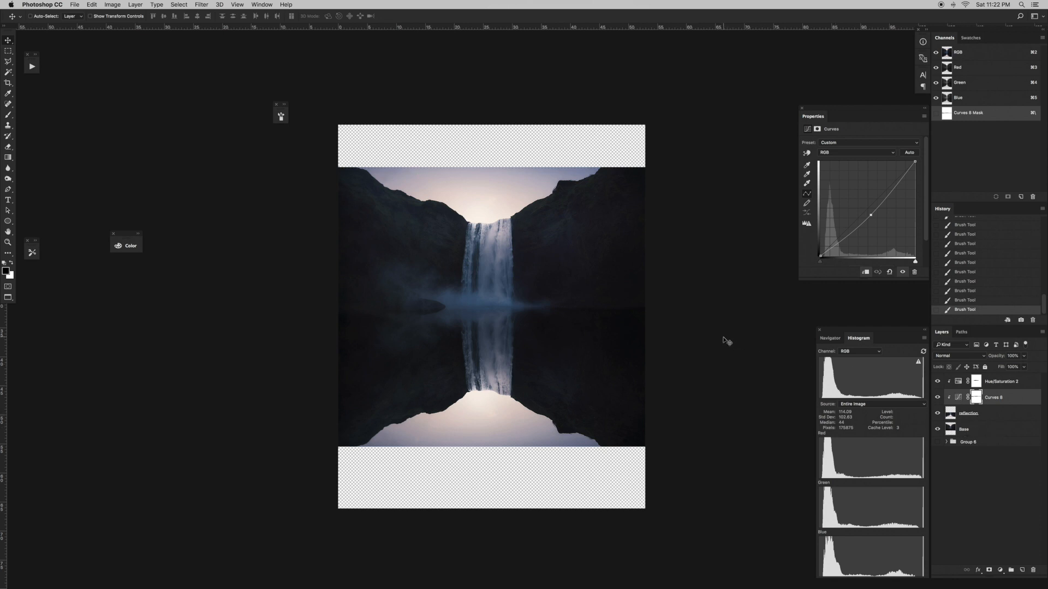
- Add a Curves adjustment layer above Hue/Saturation 2 and clip it to the reflection
{"action": "left_click", "coordinate": [1007, 384]}
{"action": "left_click", "coordinate": [1004, 571]}
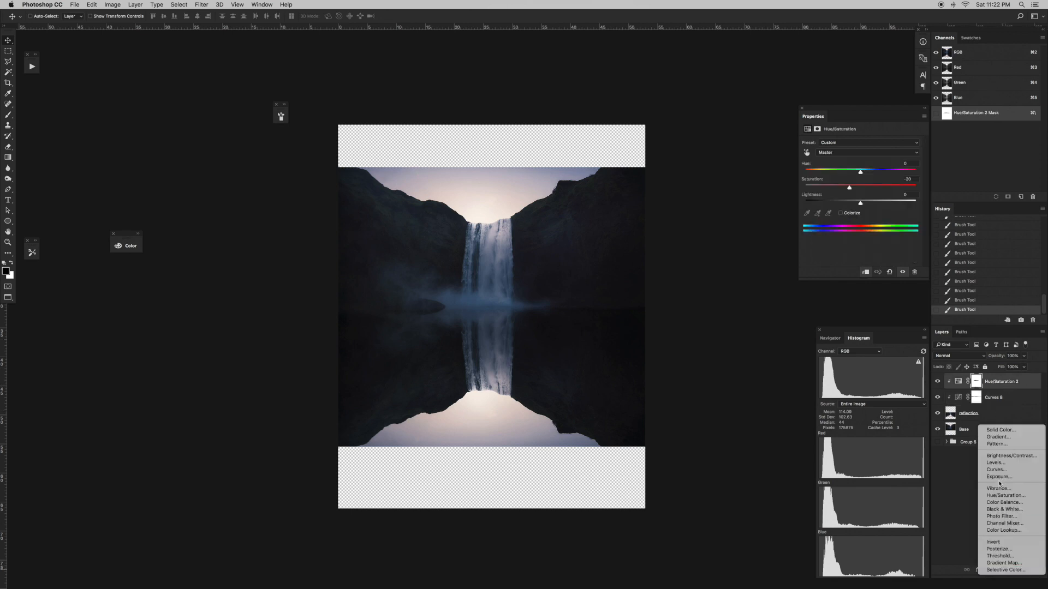
{"action": "left_click", "coordinate": [999, 569]}
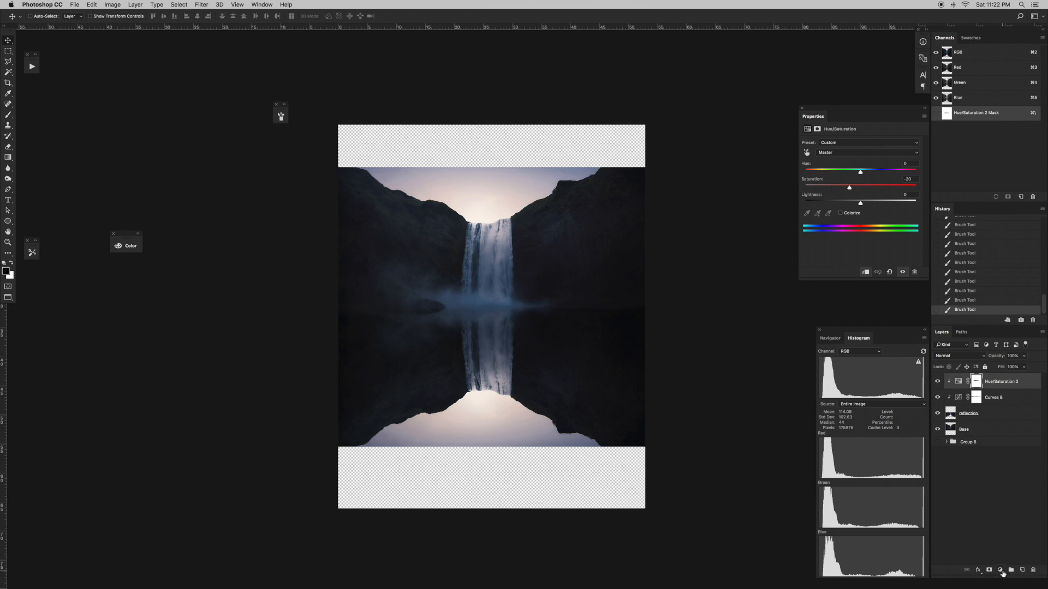
{"action": "left_click", "coordinate": [1000, 570]}
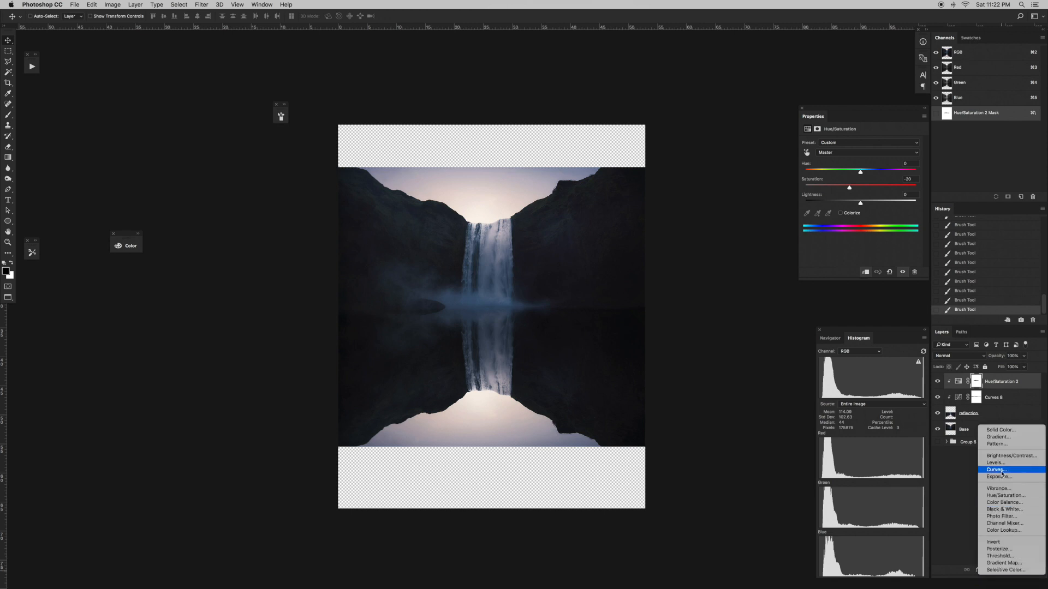
{"action": "left_click", "coordinate": [1002, 470]}
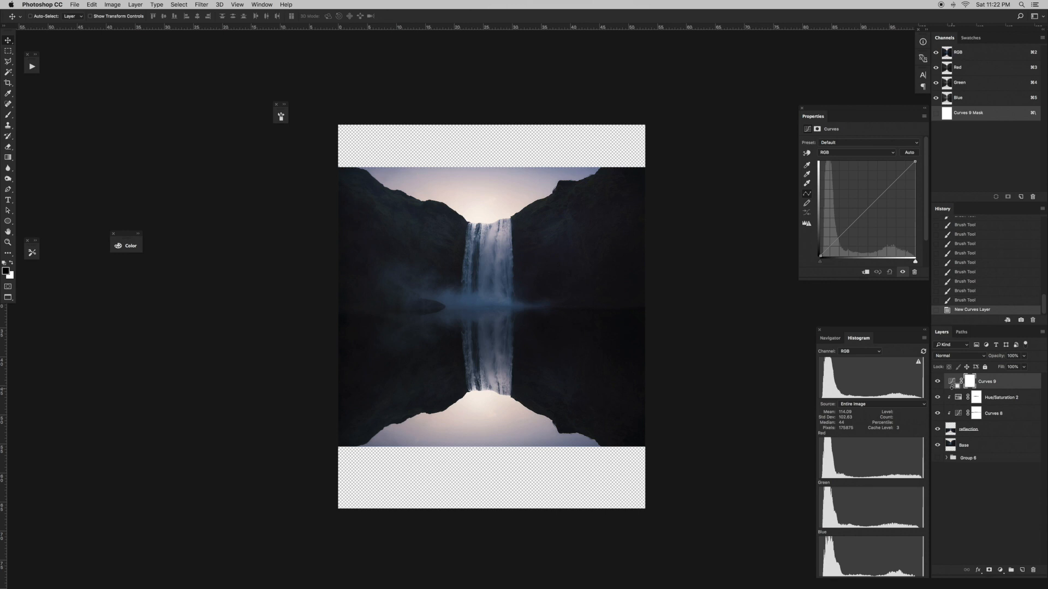
{"action": "left_click", "coordinate": [951, 389], "text": "alt"}
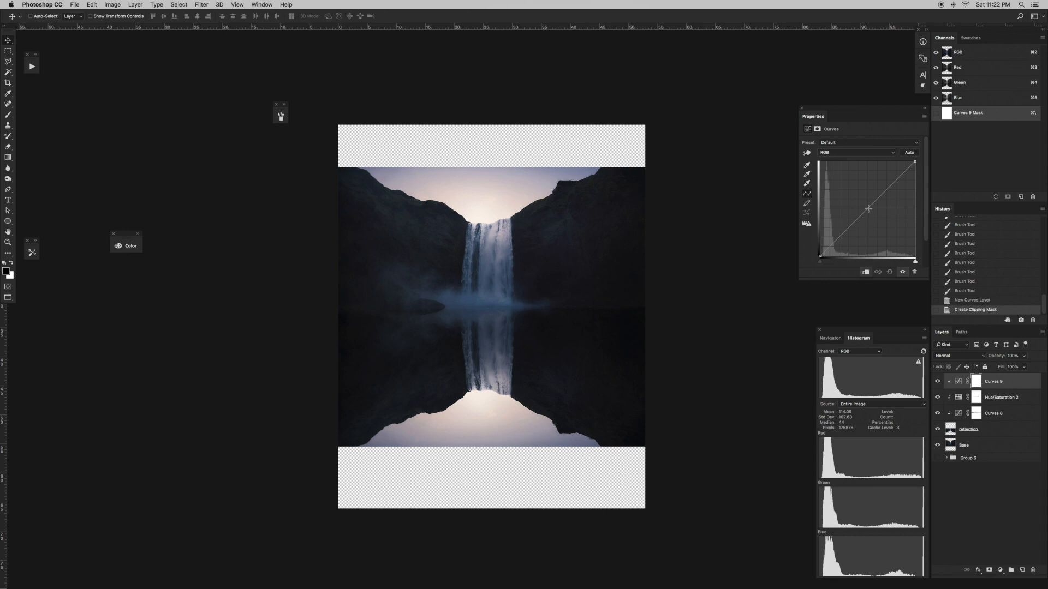
- Bend the new Curves layer's RGB curve downward with a highlight and a midtone point to darken the reflected sky
{"action": "left_click_drag", "start_coordinate": [865, 210], "coordinate": [905, 182]}
{"action": "left_click", "coordinate": [892, 185]}
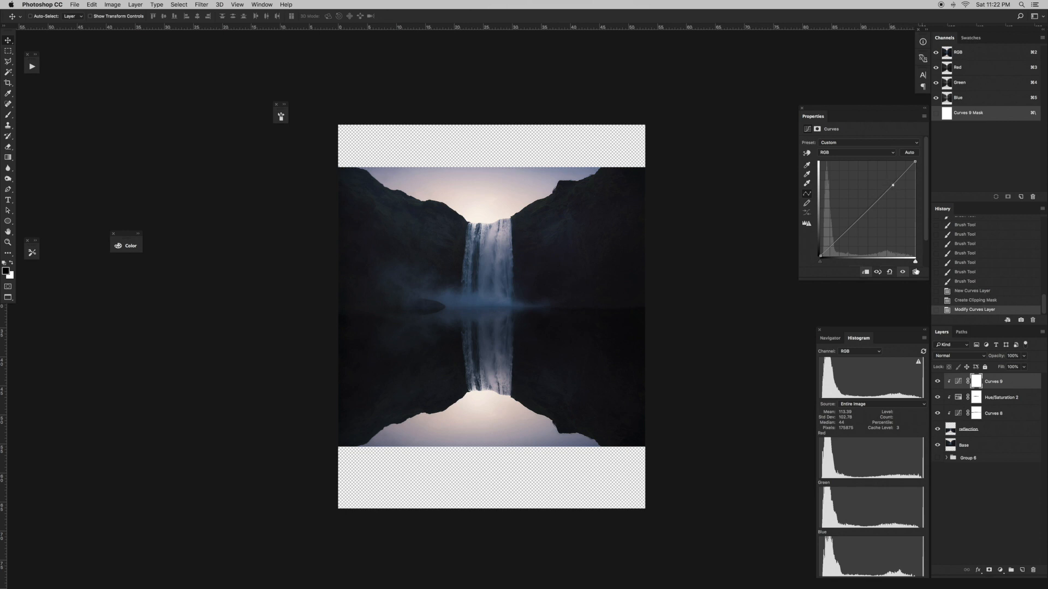
{"action": "mouse_move", "coordinate": [833, 245]}
{"action": "left_mouse_down"}
{"action": "mouse_move", "coordinate": [831, 223]}
{"action": "mouse_move", "coordinate": [839, 238]}
{"action": "left_mouse_up"}
{"action": "left_click_drag", "start_coordinate": [893, 185], "coordinate": [907, 181]}
{"action": "left_click_drag", "start_coordinate": [881, 225], "coordinate": [871, 221]}
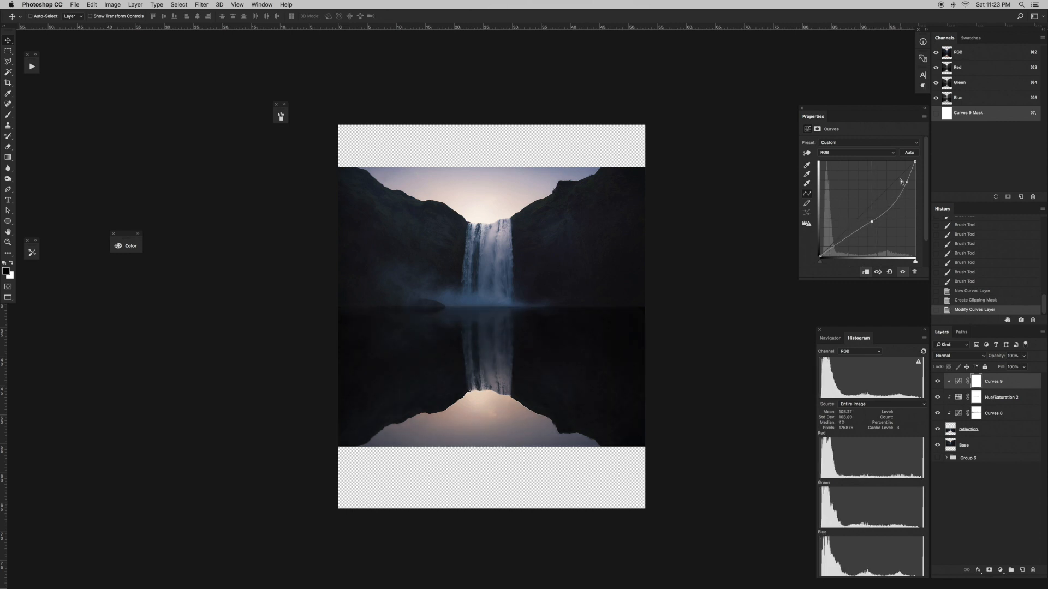
- Compare the reflection with and without the new Curves adjustment by toggling the layer's visibility
{"action": "left_click", "coordinate": [938, 382]}
{"action": "left_click", "coordinate": [938, 383]}
{"action": "left_click", "coordinate": [938, 382]}
{"action": "left_click", "coordinate": [938, 382]}
{"action": "left_click", "coordinate": [938, 382]}
{"action": "left_click", "coordinate": [938, 382]}
{"action": "right_click", "coordinate": [976, 384]}
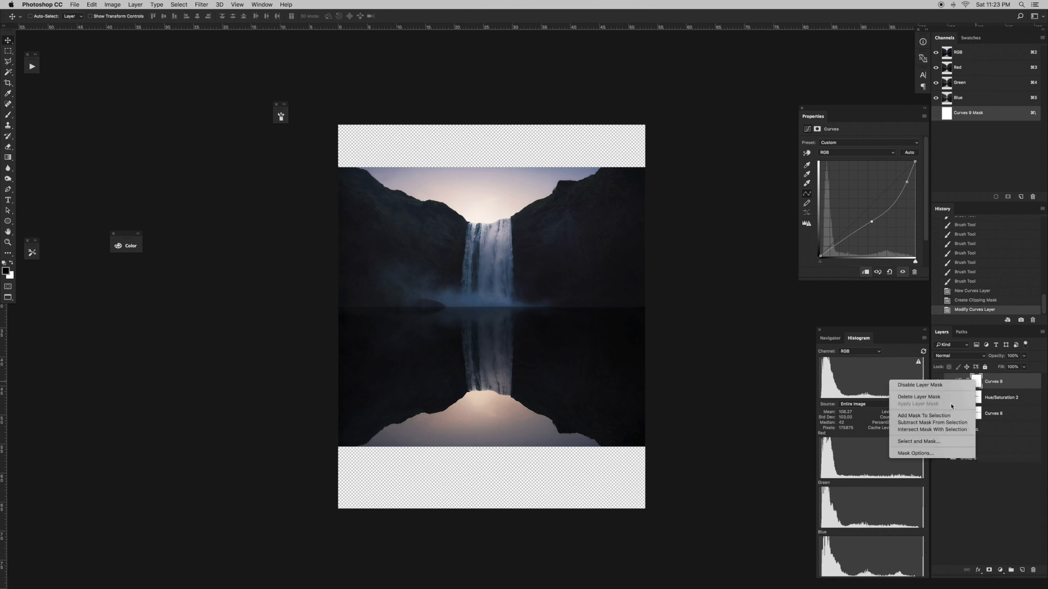
{"action": "left_click", "coordinate": [976, 385]}
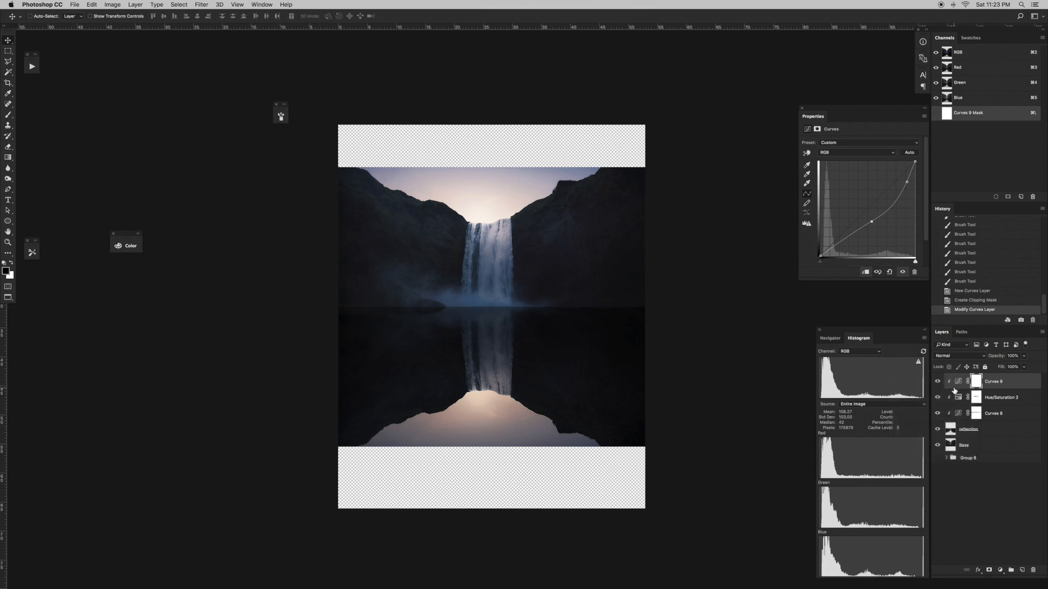
{"action": "key", "text": "Delete"}
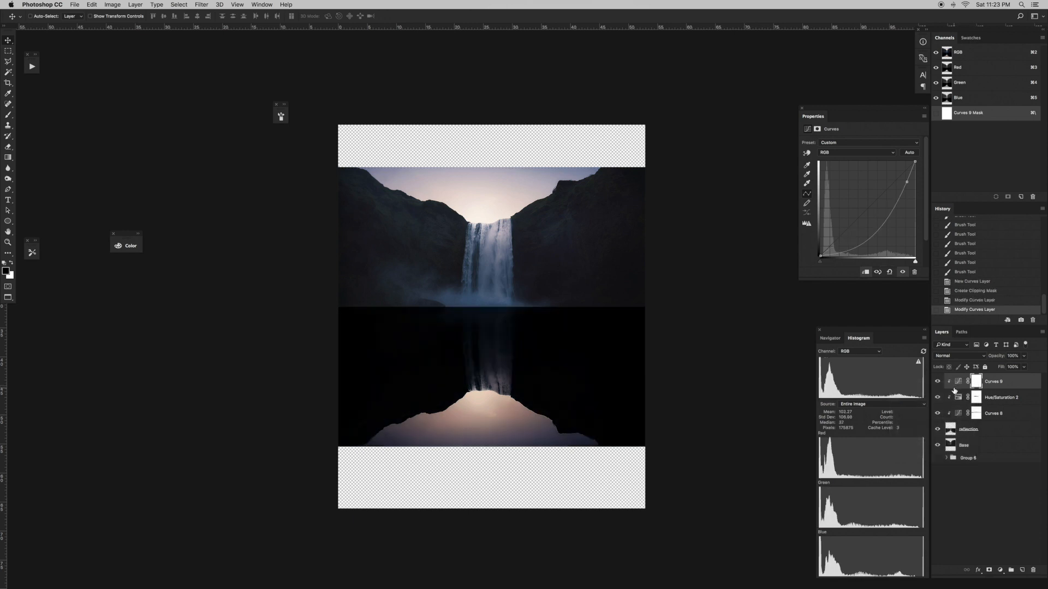
{"action": "key", "text": "super+z"}
{"action": "left_click", "coordinate": [978, 384]}
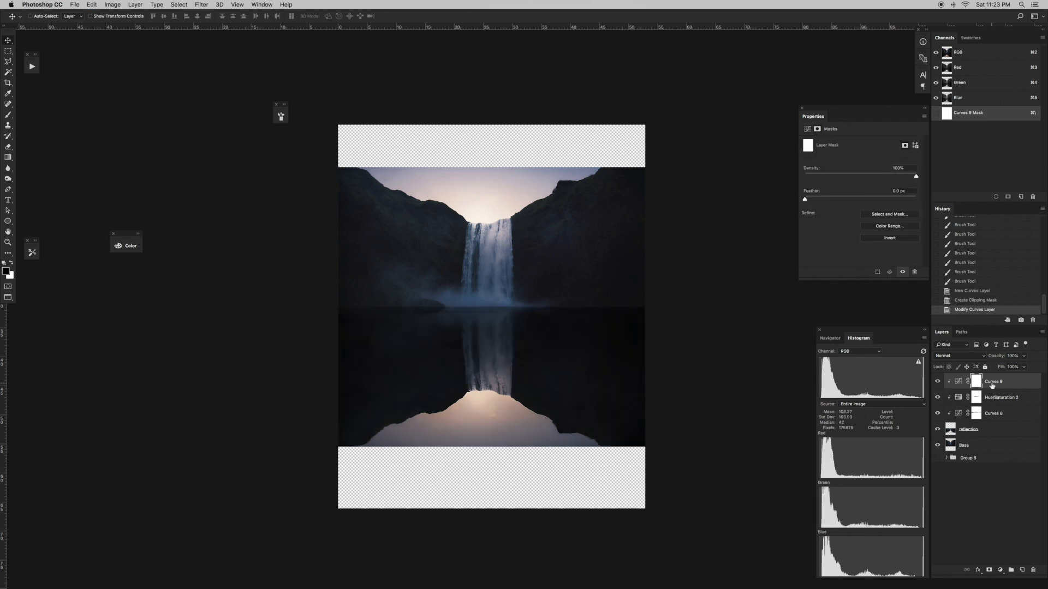
{"action": "key", "text": "shift+BackSpace"}
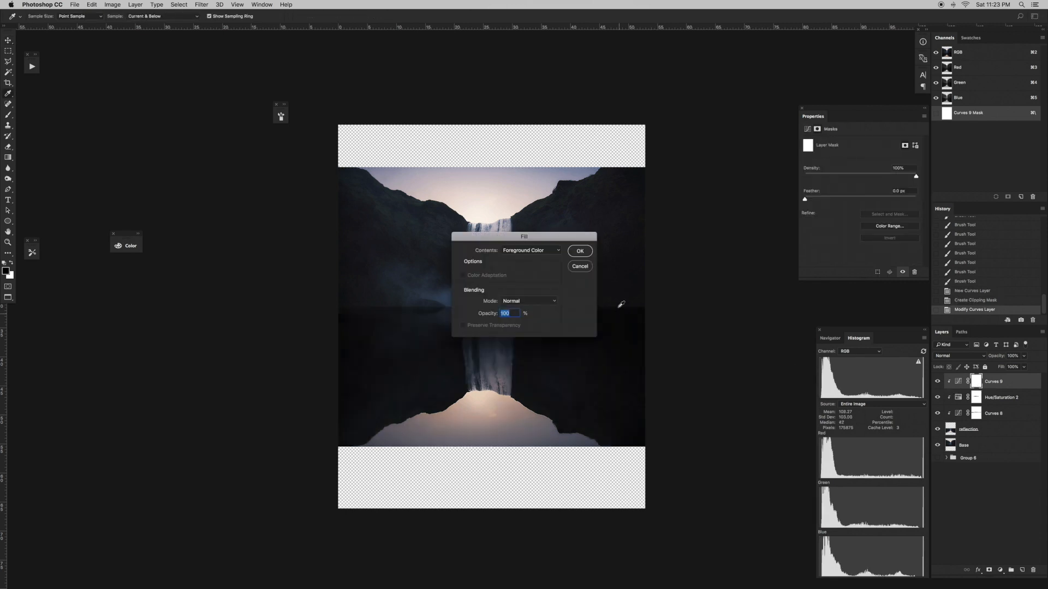
{"action": "left_click", "coordinate": [580, 267]}
{"action": "left_click", "coordinate": [994, 397]}
- Fill the new Curves layer's mask with black at 100% opacity in Normal mode
{"action": "left_click", "coordinate": [976, 381]}
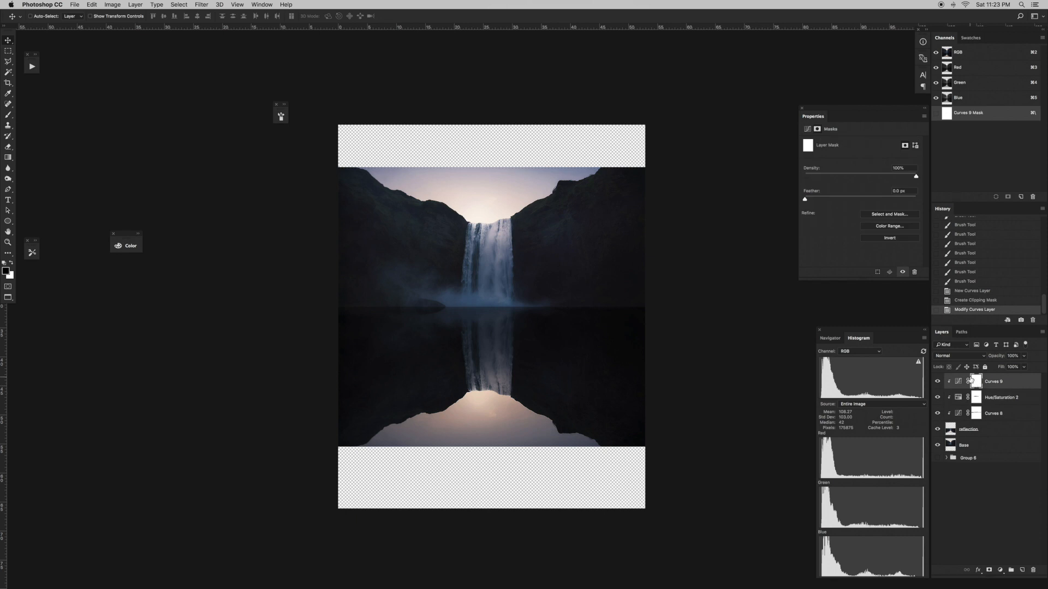
{"action": "key", "text": "shift+BackSpace"}
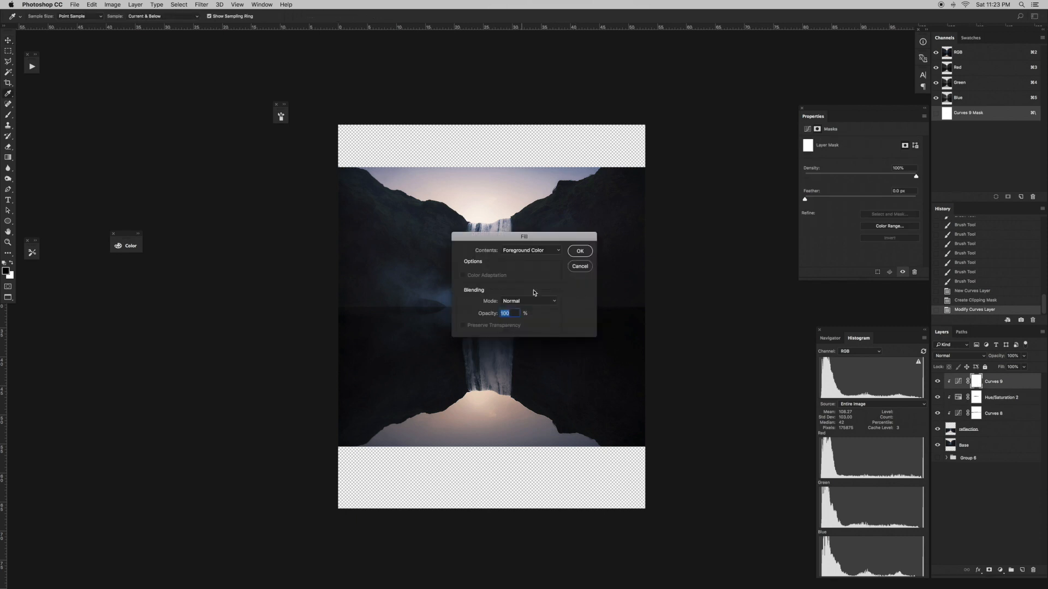
{"action": "left_click", "coordinate": [542, 250]}
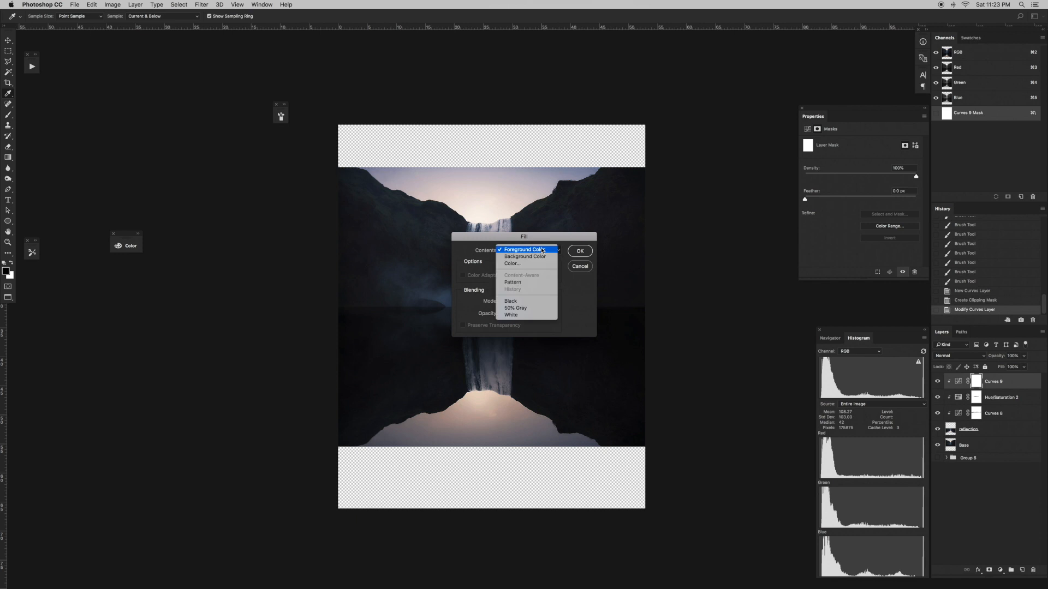
{"action": "left_click", "coordinate": [513, 301]}
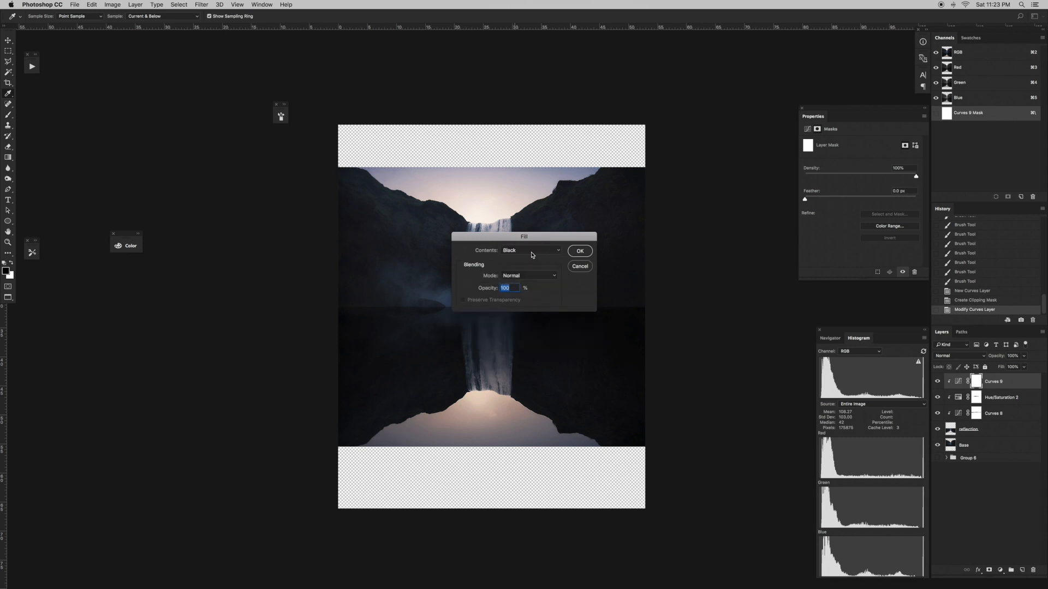
{"action": "left_click", "coordinate": [578, 253]}
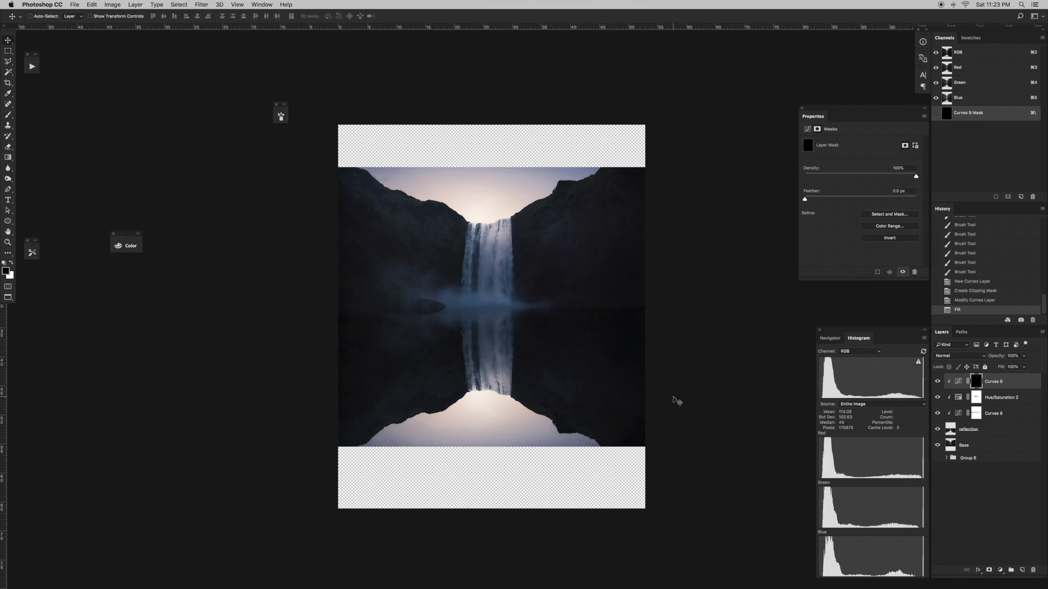
- Paint white with a greatly enlarged soft brush on the new Curves layer's mask over the reflected sky below the waterfall
{"action": "key", "text": "b"}
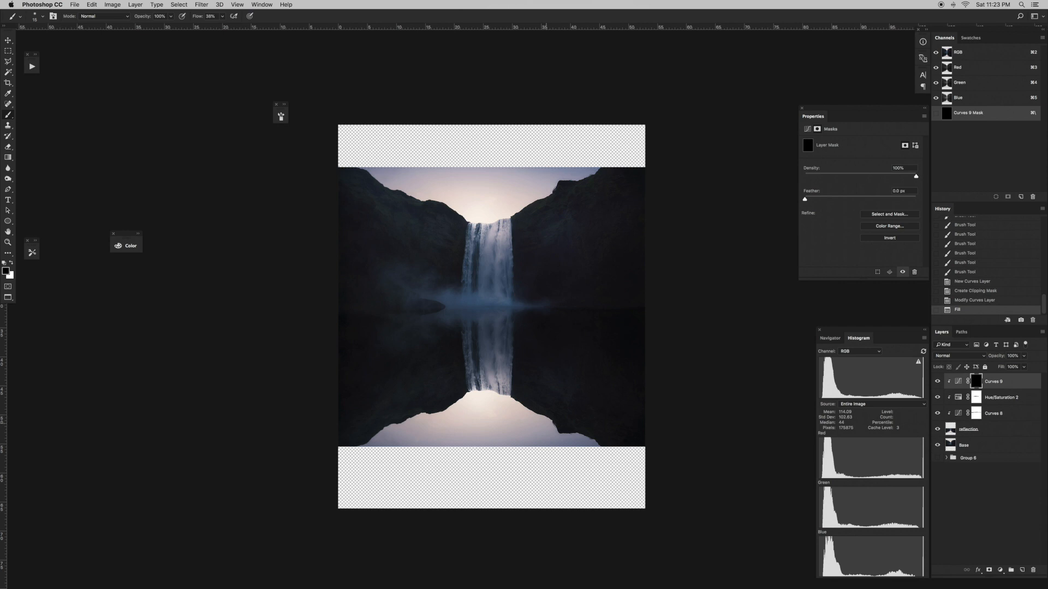
{"action": "key", "text": "bracketright"}
{"action": "key", "text": "bracketright"}
{"action": "key", "text": "bracketright"}
{"action": "key", "text": "bracketright"}
{"action": "key", "text": "bracketright"}
{"action": "key", "text": "bracketright"}
{"action": "key", "text": "bracketright"}
{"action": "key", "text": "bracketright"}
{"action": "key", "text": "bracketright"}
{"action": "key", "text": "bracketright"}
{"action": "key", "text": "bracketright"}
{"action": "key", "text": "bracketright"}
{"action": "key", "text": "x"}
{"action": "left_click", "coordinate": [7, 272]}
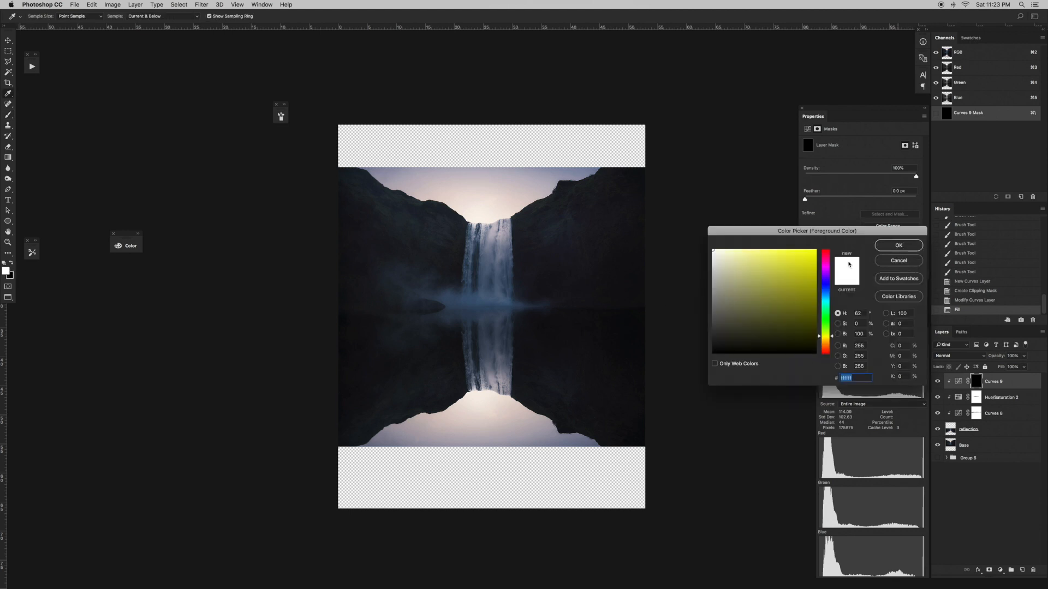
{"action": "left_click", "coordinate": [899, 261]}
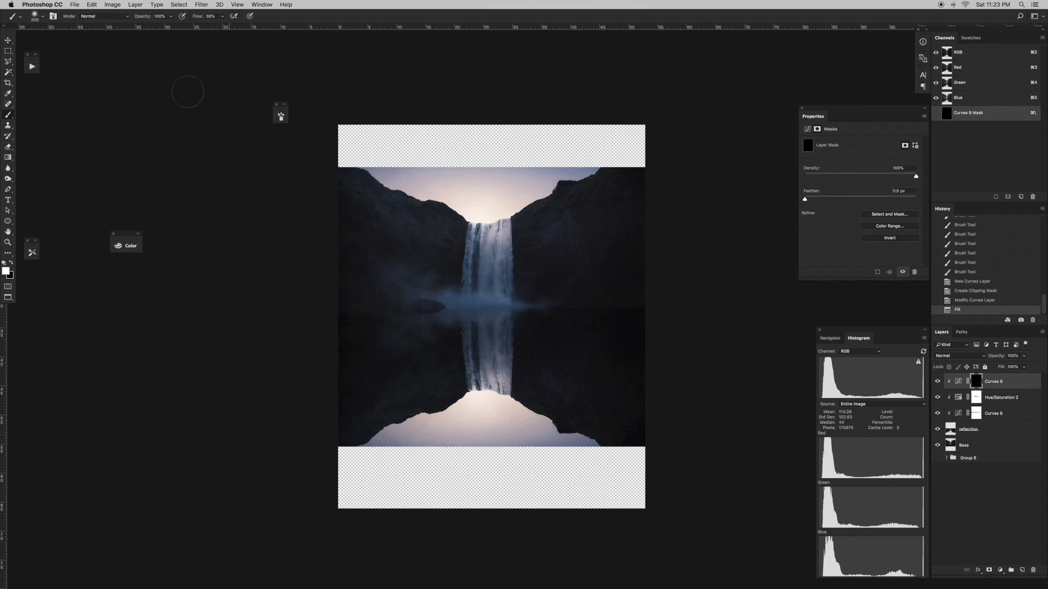
{"action": "key", "text": "bracketright"}
{"action": "key", "text": "bracketright"}
{"action": "mouse_move", "coordinate": [406, 445]}
{"action": "left_mouse_down"}
{"action": "mouse_move", "coordinate": [472, 434]}
{"action": "mouse_move", "coordinate": [542, 458]}
{"action": "left_mouse_up"}
{"action": "left_click", "coordinate": [467, 469]}
{"action": "key", "text": "bracketleft"}
{"action": "left_click_drag", "start_coordinate": [479, 405], "coordinate": [468, 403]}
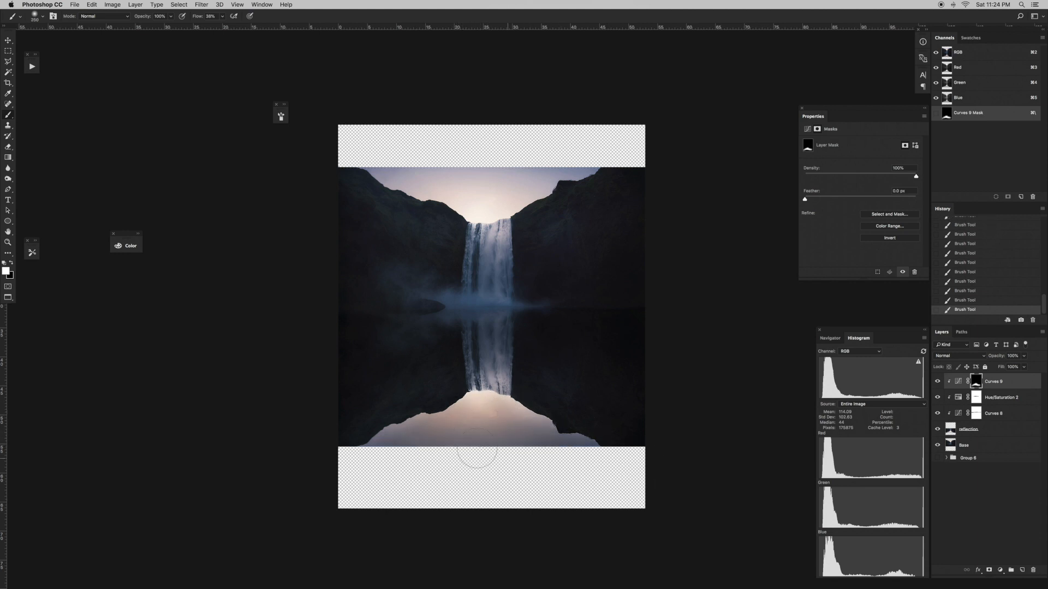
- Compare the darkened reflected sky with and without the masked top Curves adjustment
{"action": "key", "text": "bracketleft"}
{"action": "key", "text": "bracketleft"}
{"action": "key", "text": "bracketleft"}
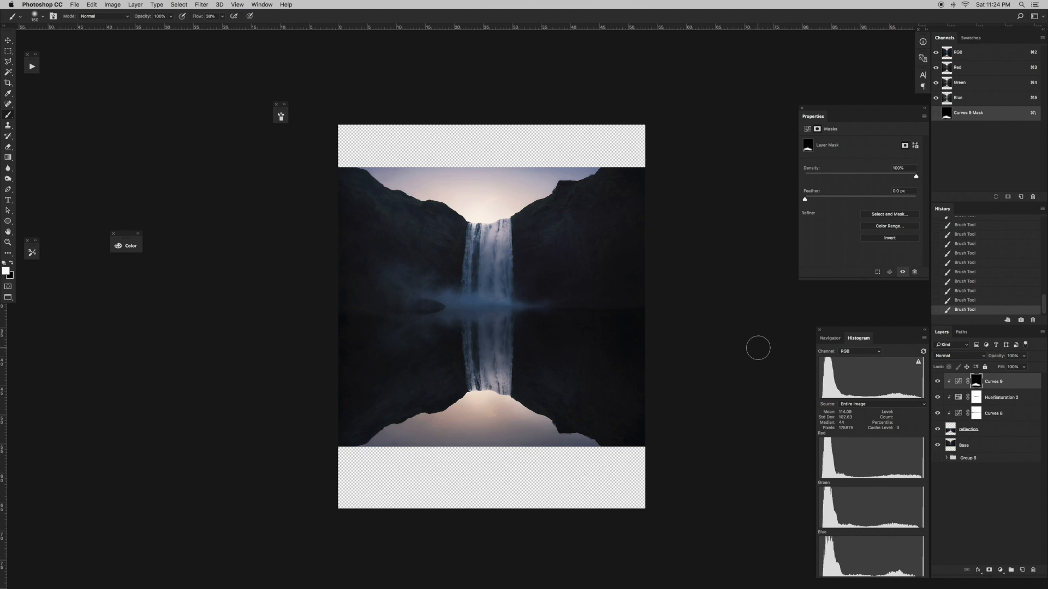
{"action": "left_click", "coordinate": [937, 382]}
{"action": "left_click", "coordinate": [937, 382]}
{"action": "left_click", "coordinate": [936, 383]}
{"action": "left_click", "coordinate": [936, 383]}
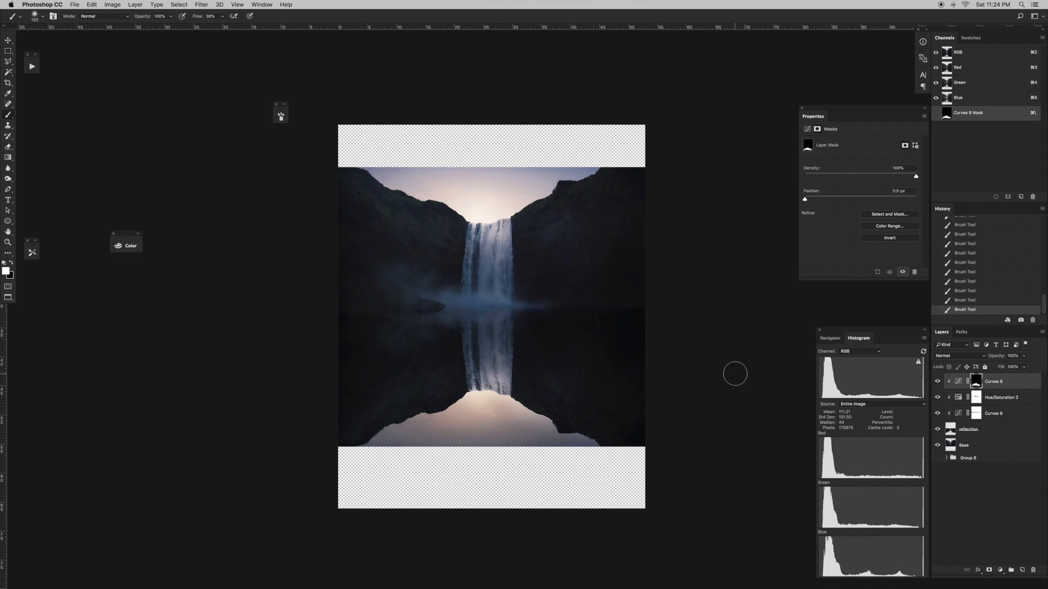
- Add a Color Balance adjustment clipped to the reflection and shift its midtones slightly toward cyan and magenta, with blue at +3
{"action": "left_click", "coordinate": [1001, 570]}
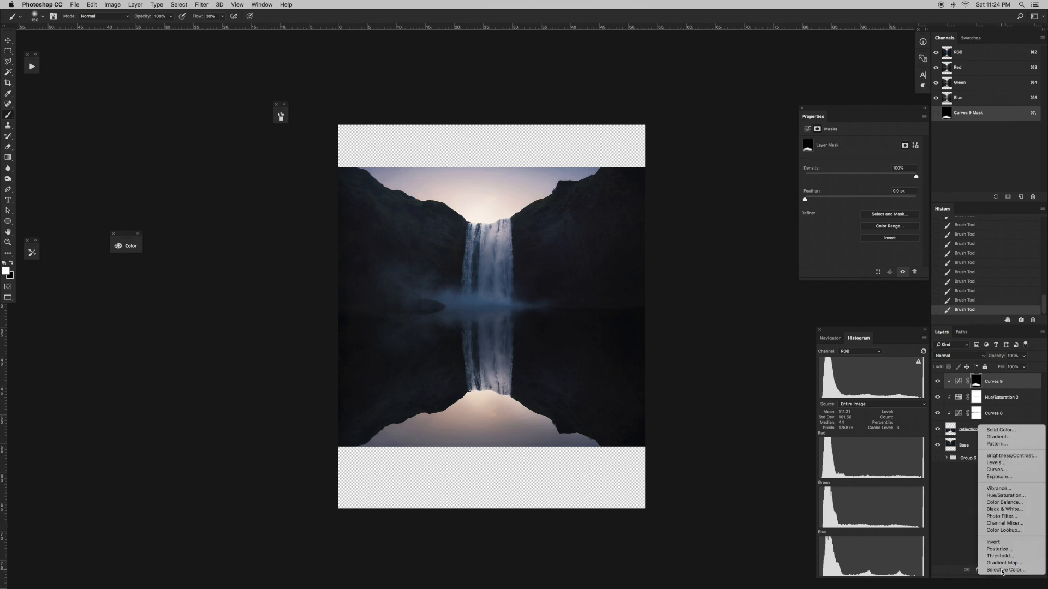
{"action": "left_click", "coordinate": [1004, 503]}
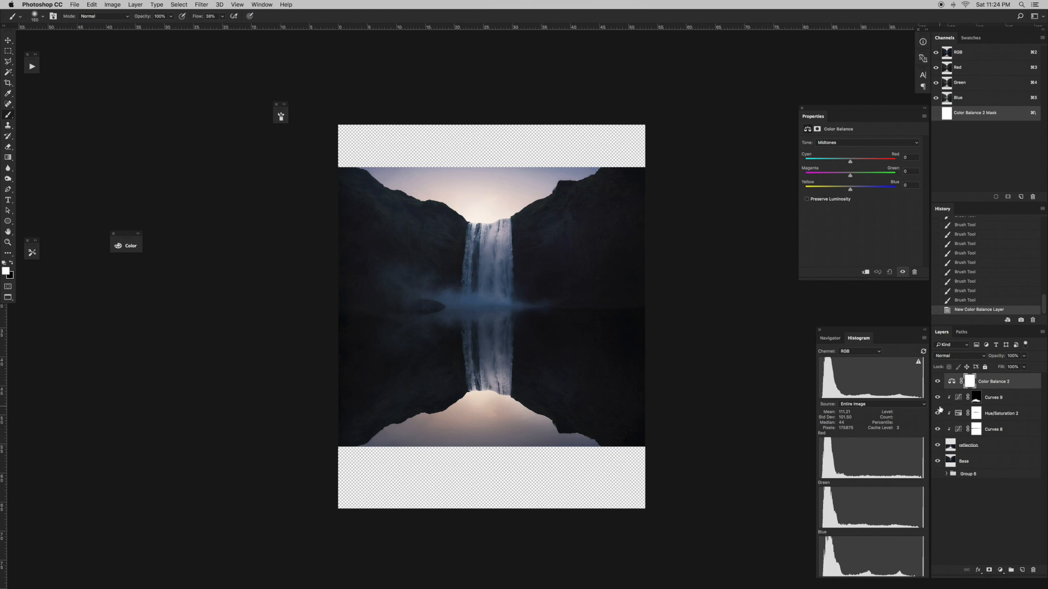
{"action": "left_click", "coordinate": [952, 388], "text": "alt"}
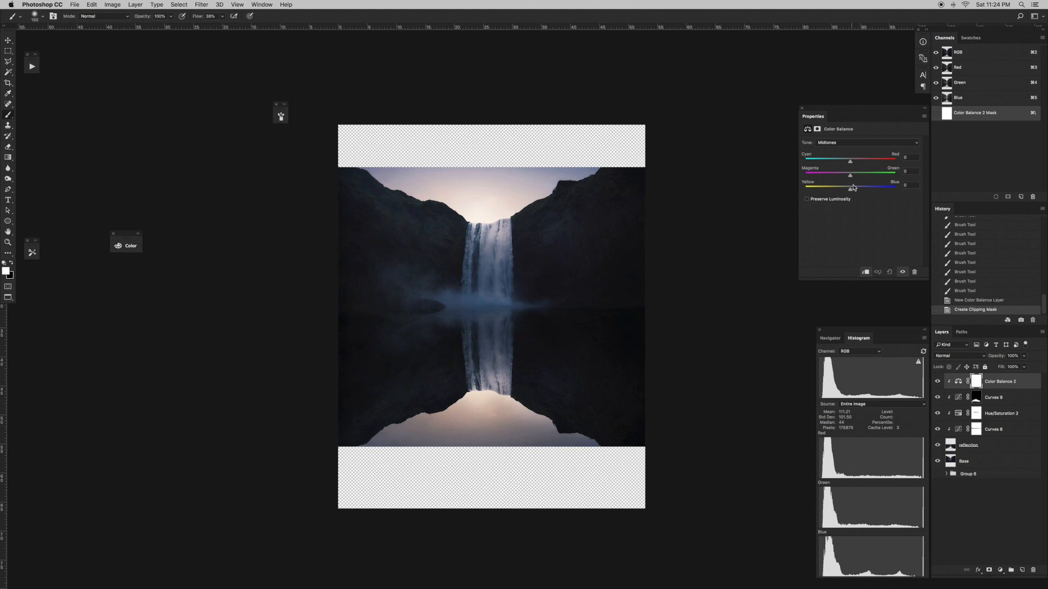
{"action": "mouse_move", "coordinate": [854, 189]}
{"action": "left_mouse_down"}
{"action": "mouse_move", "coordinate": [813, 191]}
{"action": "mouse_move", "coordinate": [880, 191]}
{"action": "mouse_move", "coordinate": [802, 191]}
{"action": "mouse_move", "coordinate": [901, 190]}
{"action": "mouse_move", "coordinate": [818, 191]}
{"action": "mouse_move", "coordinate": [873, 191]}
{"action": "mouse_move", "coordinate": [853, 193]}
{"action": "left_mouse_up"}
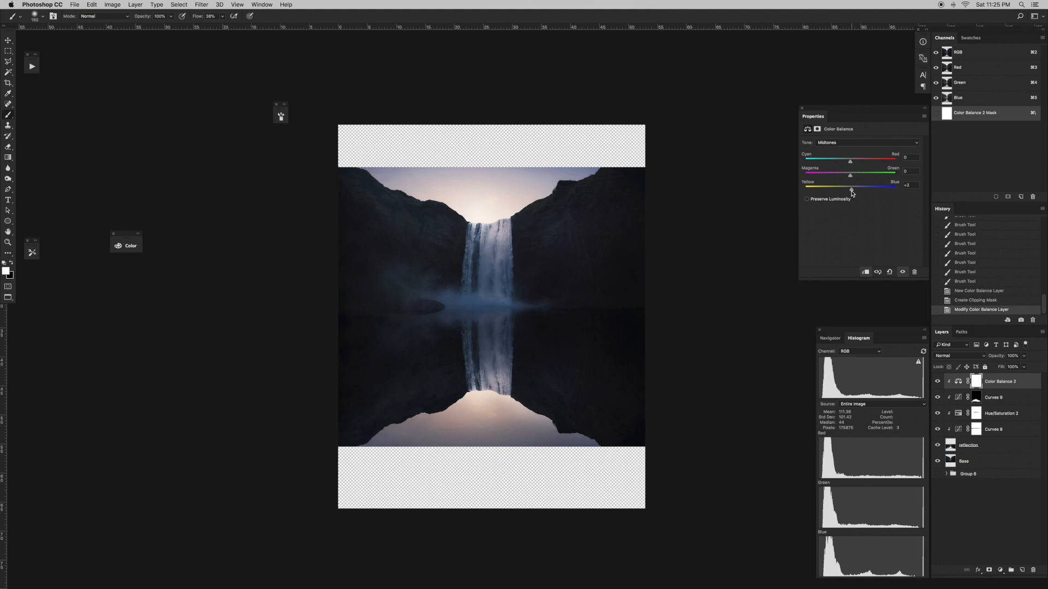
{"action": "left_click_drag", "start_coordinate": [850, 176], "coordinate": [847, 161]}
- Set the Color Balance highlights to cyan -4, magenta -3 and blue +1, and compare the result with the layer hidden
{"action": "left_click", "coordinate": [855, 143]}
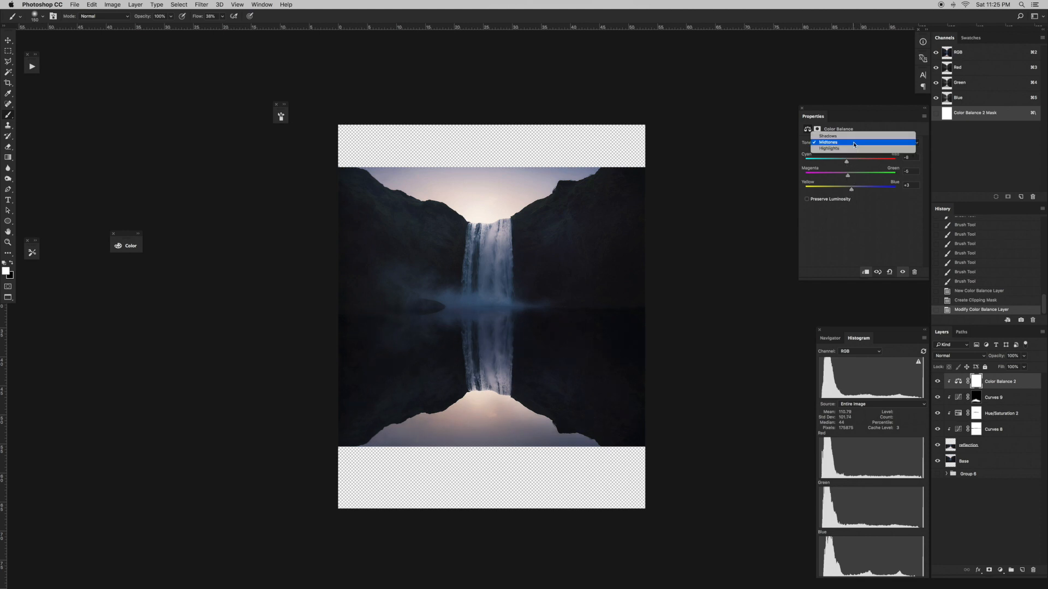
{"action": "left_click", "coordinate": [828, 149]}
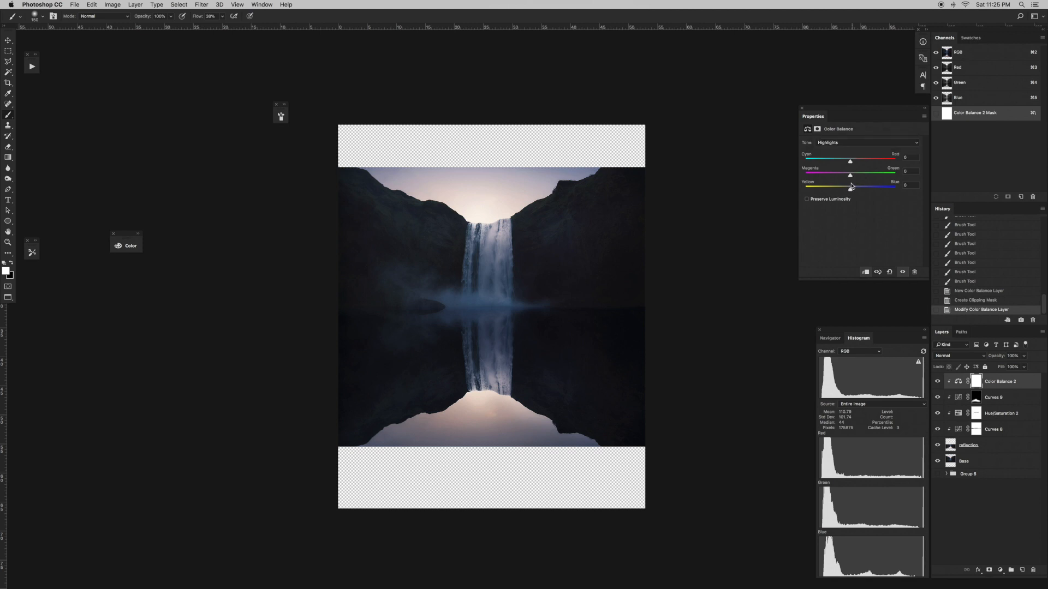
{"action": "left_click_drag", "start_coordinate": [850, 161], "coordinate": [848, 167]}
{"action": "left_click_drag", "start_coordinate": [851, 191], "coordinate": [849, 191]}
{"action": "left_click", "coordinate": [938, 383]}
{"action": "left_click", "coordinate": [937, 382]}
- Paint black with a smaller soft brush on the Color Balance mask along the misty waterline at the waterfall's base
{"action": "key", "text": "super+equal"}
{"action": "key", "text": "super+equal"}
{"action": "key", "text": "super+equal"}
{"action": "scroll", "coordinate": [701, 419], "scroll_direction": "left", "scroll_amount": 10}
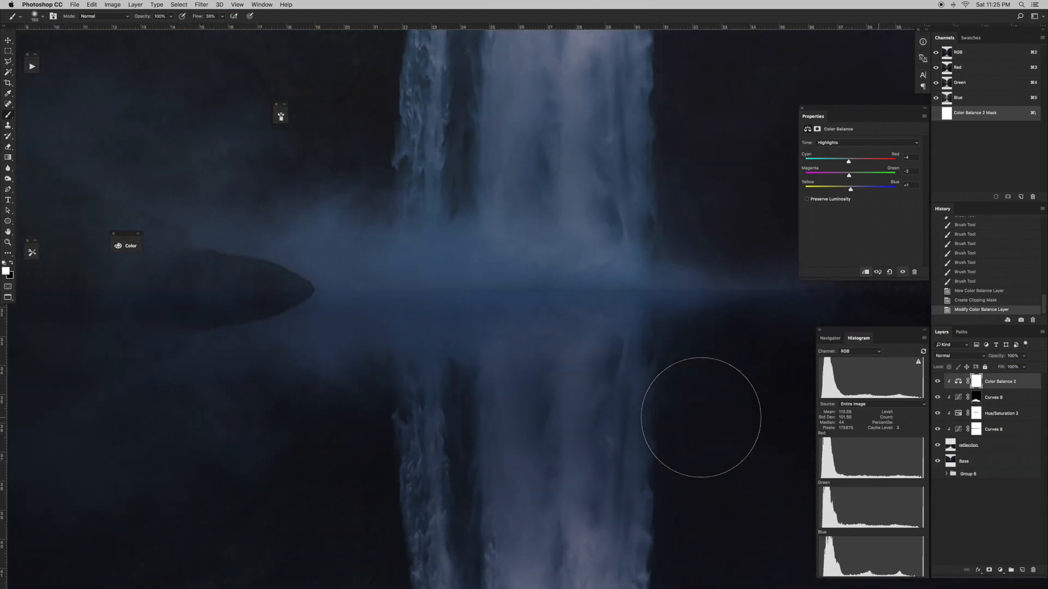
{"action": "key", "text": "super+minus"}
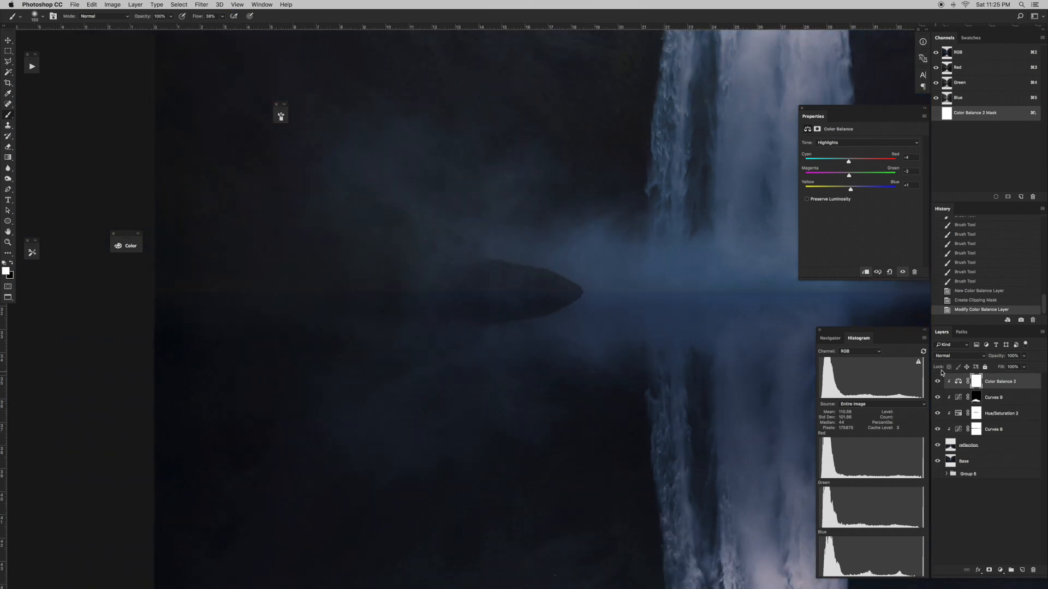
{"action": "key", "text": "x"}
{"action": "scroll", "coordinate": [447, 257], "scroll_direction": "right", "scroll_amount": 10}
{"action": "scroll", "coordinate": [491, 286], "scroll_direction": "left", "scroll_amount": 8}
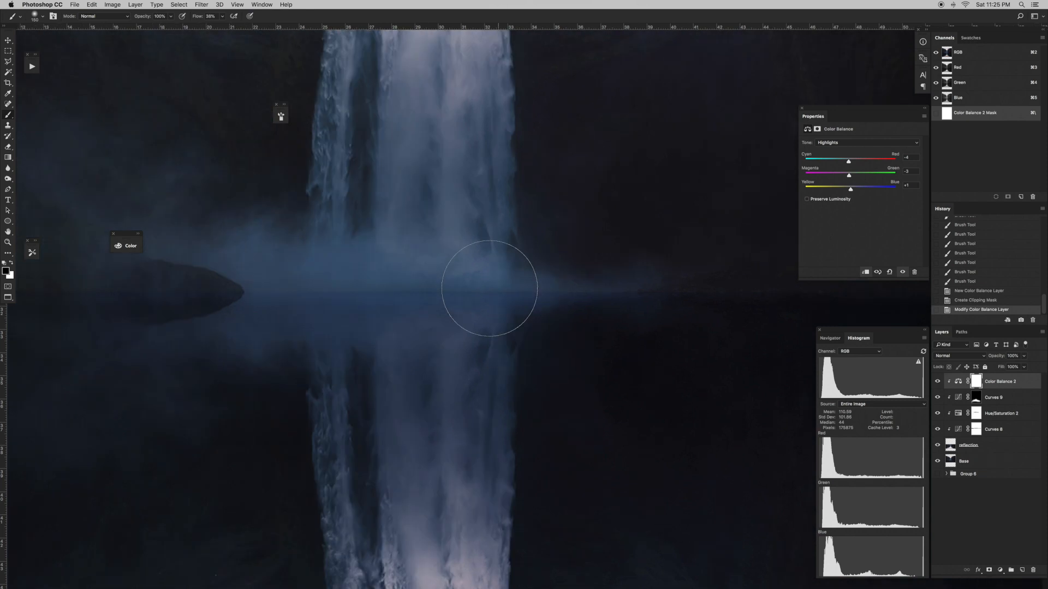
{"action": "scroll", "coordinate": [490, 288], "scroll_direction": "left", "scroll_amount": 5}
{"action": "key", "text": "bracketleft"}
{"action": "key", "text": "bracketleft"}
{"action": "key", "text": "bracketleft"}
{"action": "key", "text": "bracketleft"}
{"action": "left_click_drag", "start_coordinate": [215, 288], "coordinate": [437, 284]}
{"action": "left_click_drag", "start_coordinate": [431, 285], "coordinate": [500, 290]}
{"action": "left_click_drag", "start_coordinate": [494, 290], "coordinate": [559, 293]}
{"action": "left_click_drag", "start_coordinate": [554, 293], "coordinate": [619, 292]}
{"action": "left_click_drag", "start_coordinate": [614, 290], "coordinate": [649, 286]}
{"action": "scroll", "coordinate": [677, 238], "scroll_direction": "right", "scroll_amount": 12}
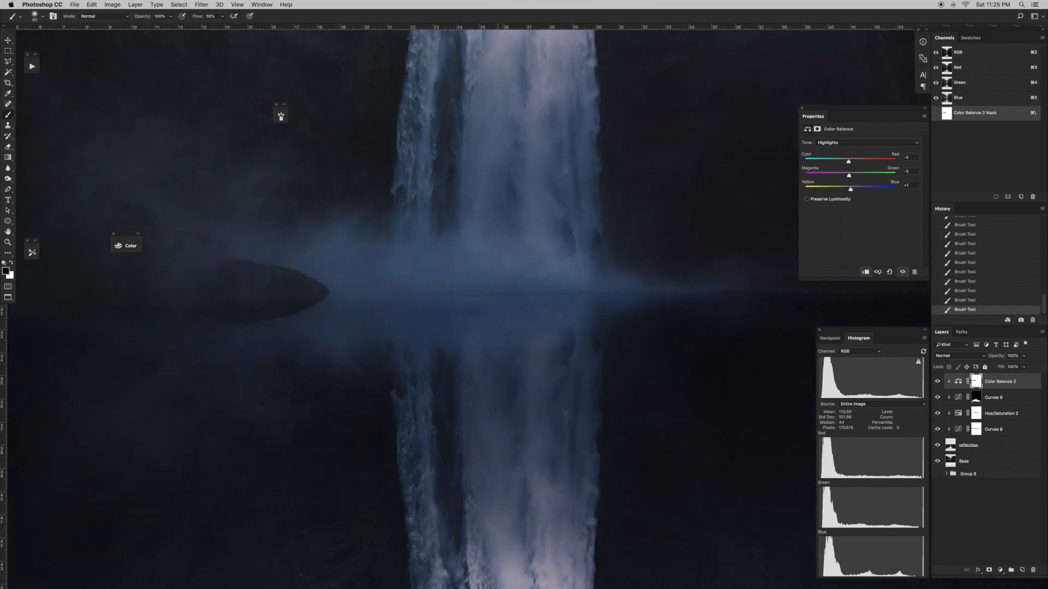
{"action": "scroll", "coordinate": [666, 250], "scroll_direction": "right", "scroll_amount": 6}
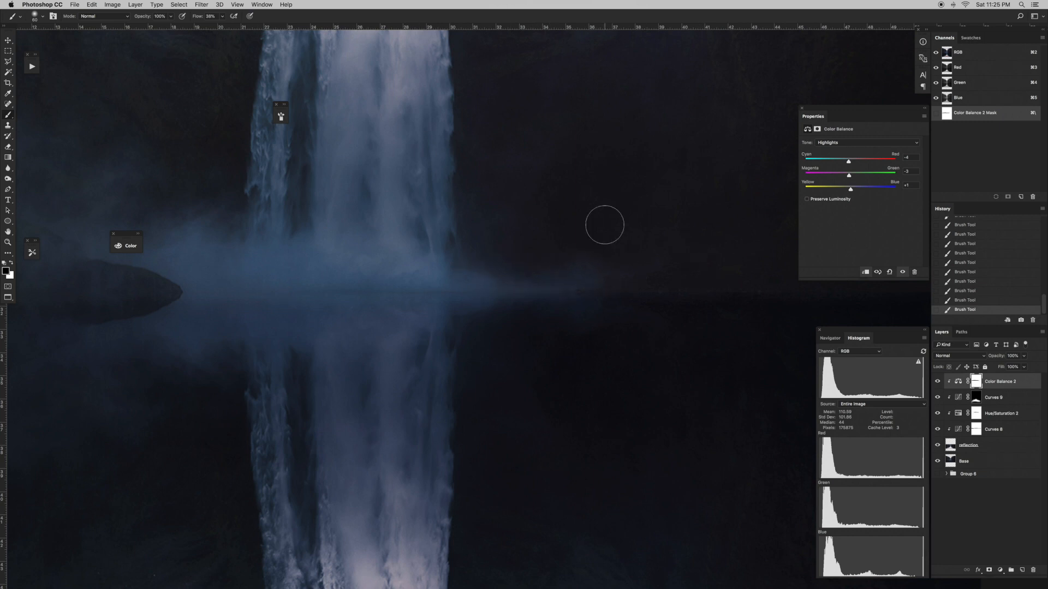
{"action": "key", "text": "super+minus"}
{"action": "key", "text": "super+minus"}
{"action": "key", "text": "super+minus"}
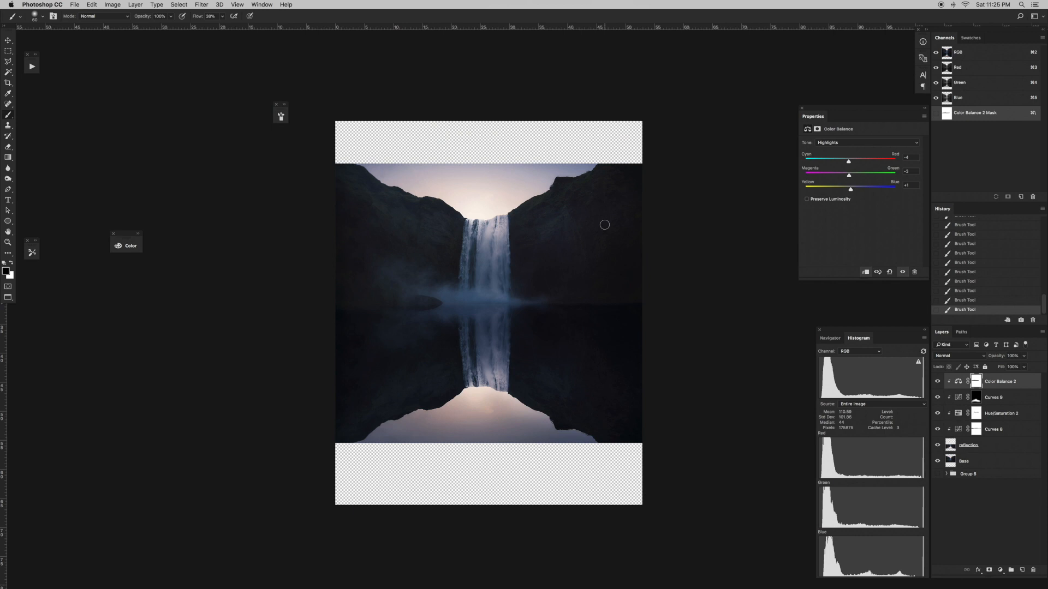
- Try a different opacity for the Color Balance layer and return it to 100%
{"action": "left_click", "coordinate": [957, 381]}
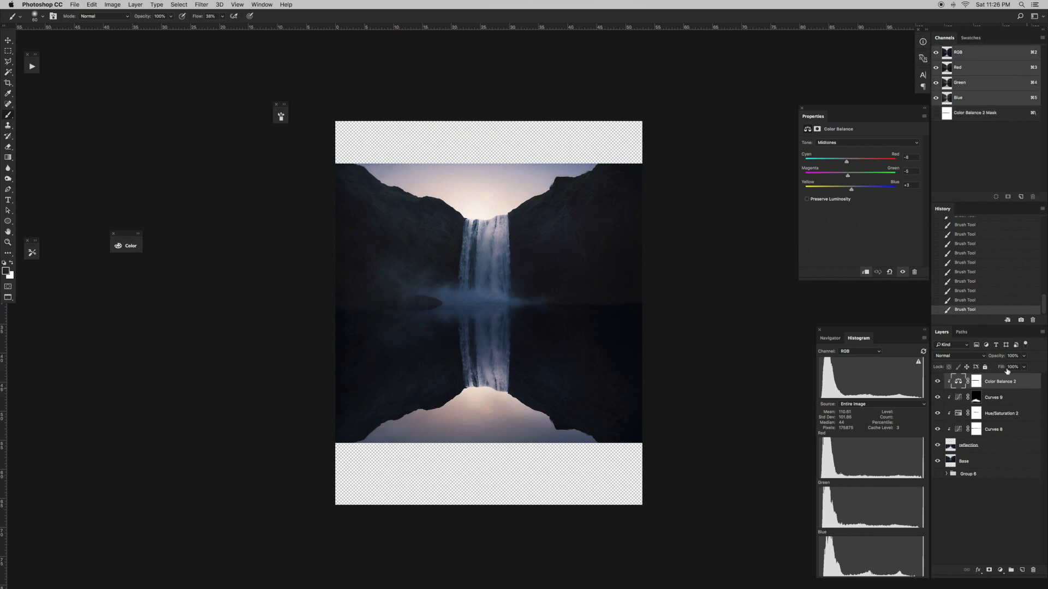
{"action": "left_click_drag", "start_coordinate": [996, 358], "coordinate": [993, 360]}
{"action": "type", "text": "100"}
{"action": "key", "text": "Return"}
{"action": "left_click", "coordinate": [1005, 399]}
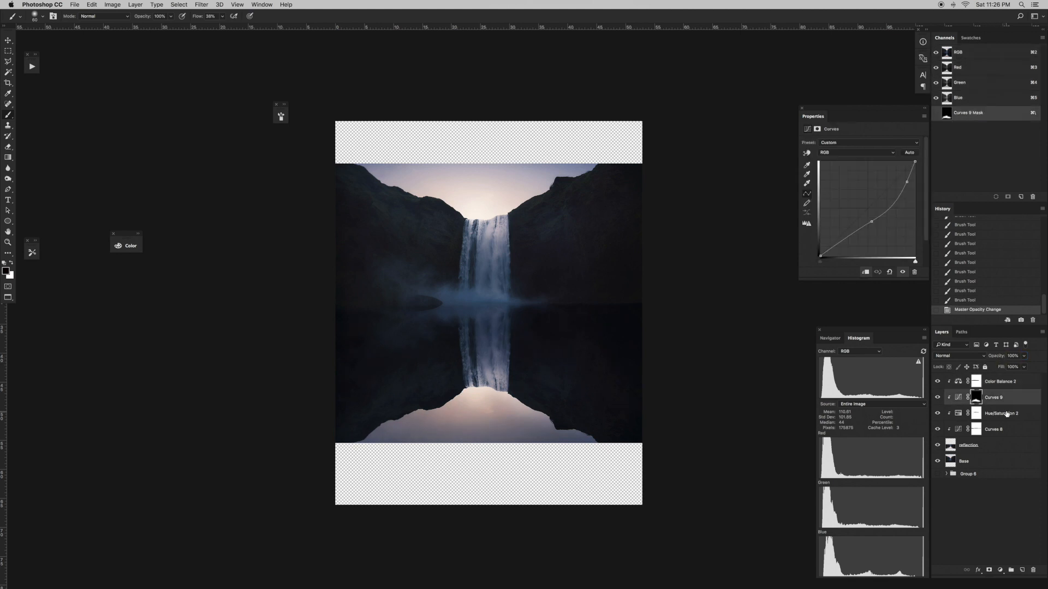
{"action": "left_click", "coordinate": [1003, 388]}
{"action": "left_click", "coordinate": [1003, 396]}
{"action": "left_click", "coordinate": [1003, 385]}
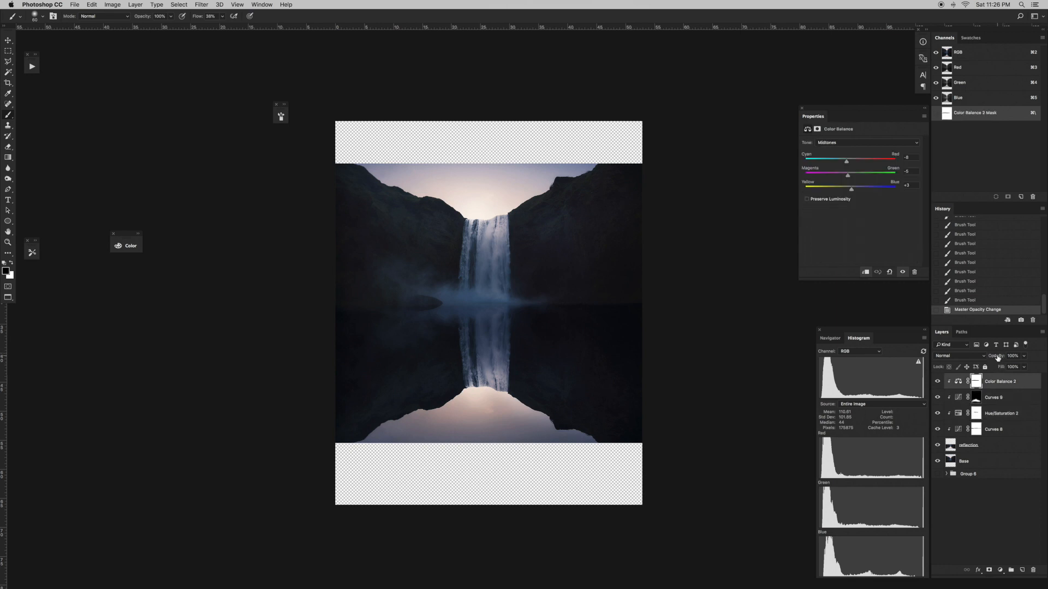
- Lower the Color Balance layer's opacity to 40% and compare the reflection with and without it
{"action": "left_click_drag", "start_coordinate": [999, 357], "coordinate": [992, 359]}
{"action": "key", "text": "super+z"}
{"action": "key", "text": "super+shift+z"}
{"action": "key", "text": "super+shift+z"}
{"action": "left_click_drag", "start_coordinate": [997, 358], "coordinate": [984, 361]}
{"action": "left_click_drag", "start_coordinate": [996, 357], "coordinate": [989, 359]}
{"action": "left_click", "coordinate": [938, 381]}
{"action": "left_click", "coordinate": [937, 381]}
{"action": "left_click", "coordinate": [937, 382]}
{"action": "left_click", "coordinate": [938, 382]}
- Set the Color Balance midtones' yellow-blue value to +1 and compare the reflection with the layer hidden
{"action": "left_click", "coordinate": [957, 381]}
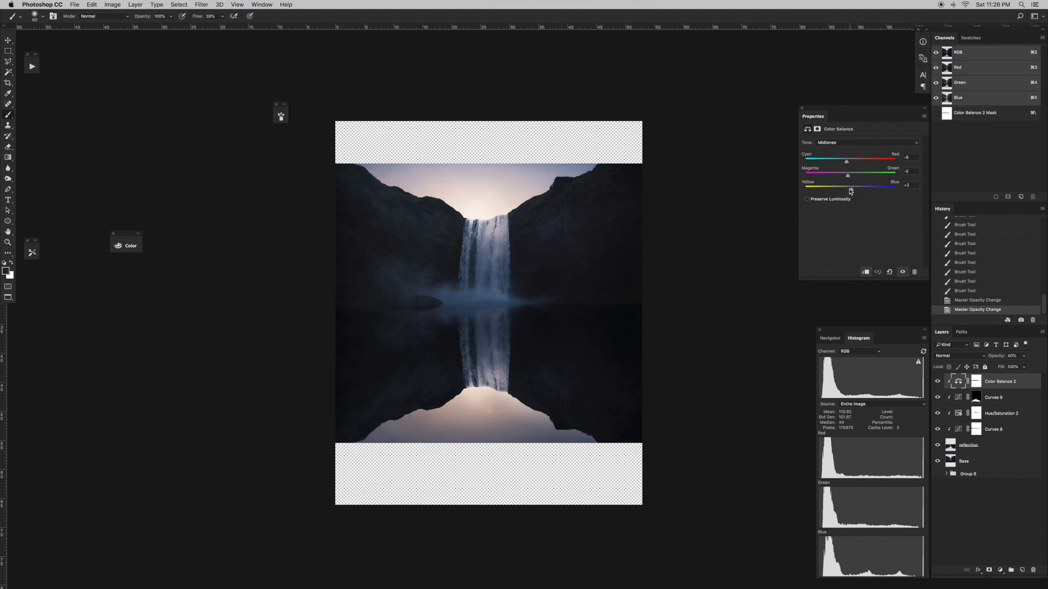
{"action": "left_click_drag", "start_coordinate": [851, 191], "coordinate": [850, 191]}
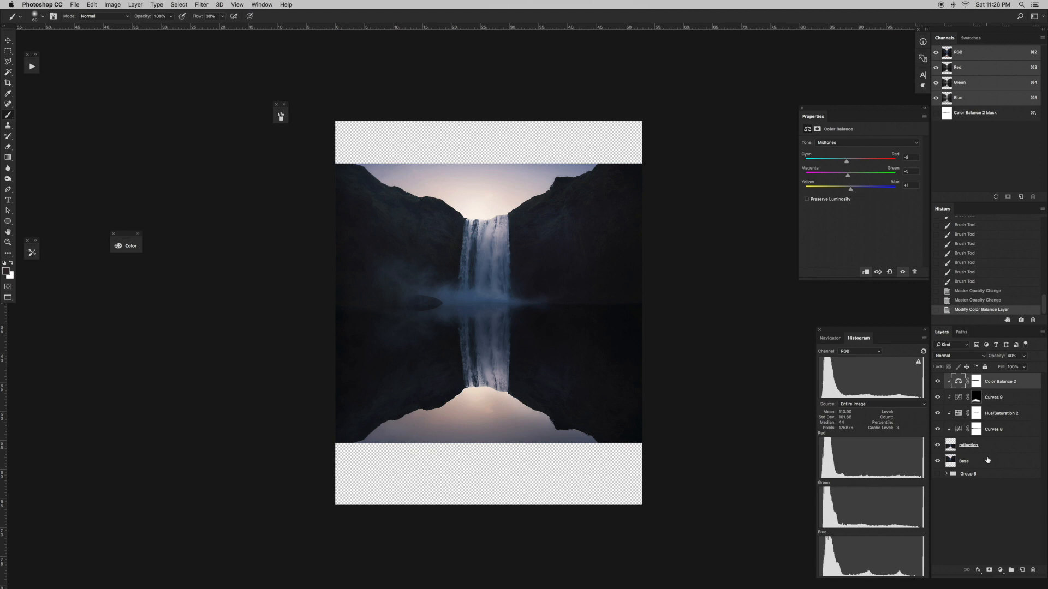
{"action": "left_click", "coordinate": [940, 383]}
{"action": "left_click", "coordinate": [939, 383]}
- Warp the reflection layer, pulling its lower corners outward and down and its lower edge handles down
{"action": "left_click", "coordinate": [993, 447]}
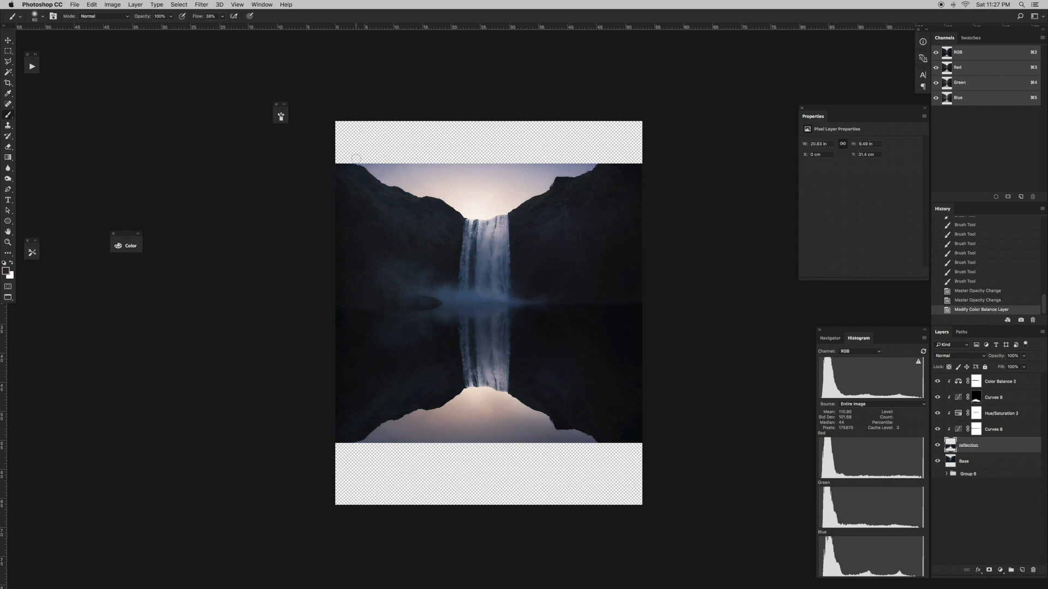
{"action": "left_click", "coordinate": [91, 4]}
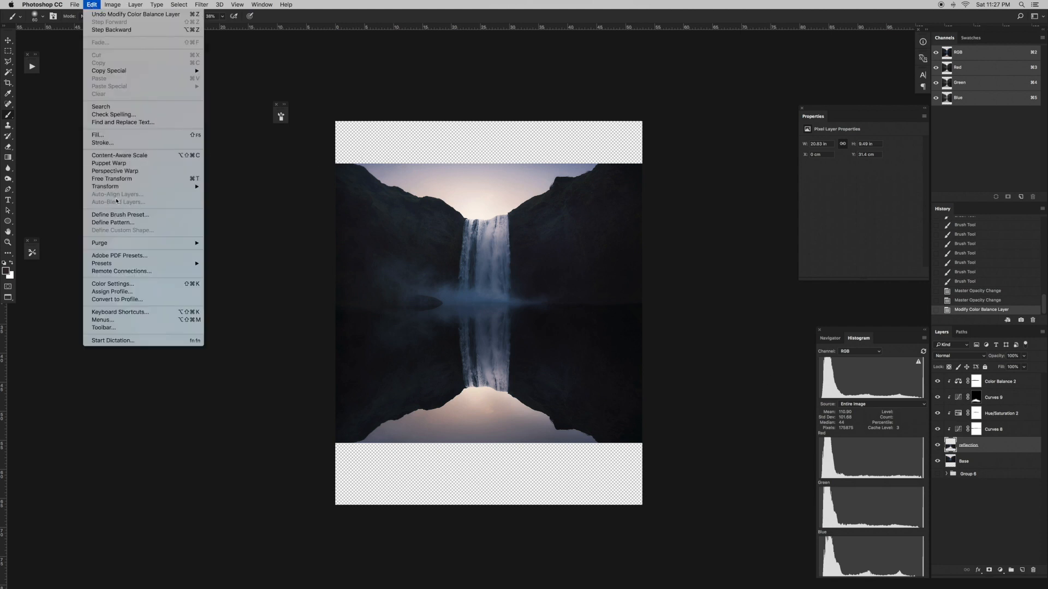
{"action": "mouse_move", "coordinate": [122, 189]}
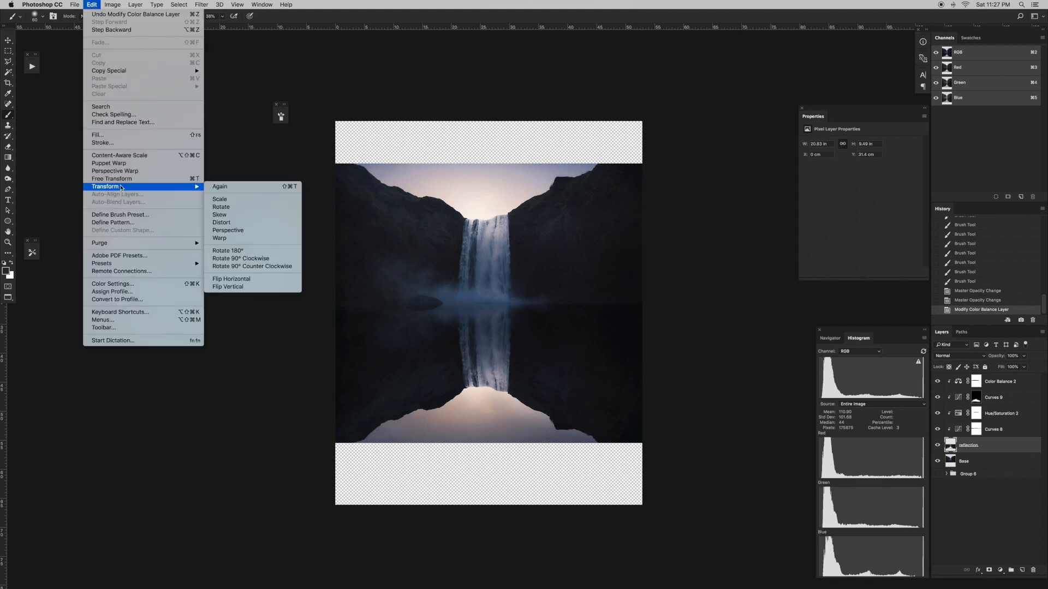
{"action": "left_click", "coordinate": [236, 239]}
{"action": "left_click_drag", "start_coordinate": [335, 443], "coordinate": [331, 454]}
{"action": "left_click_drag", "start_coordinate": [438, 445], "coordinate": [437, 449]}
{"action": "left_click_drag", "start_coordinate": [540, 448], "coordinate": [540, 453]}
{"action": "left_click_drag", "start_coordinate": [641, 444], "coordinate": [645, 449]}
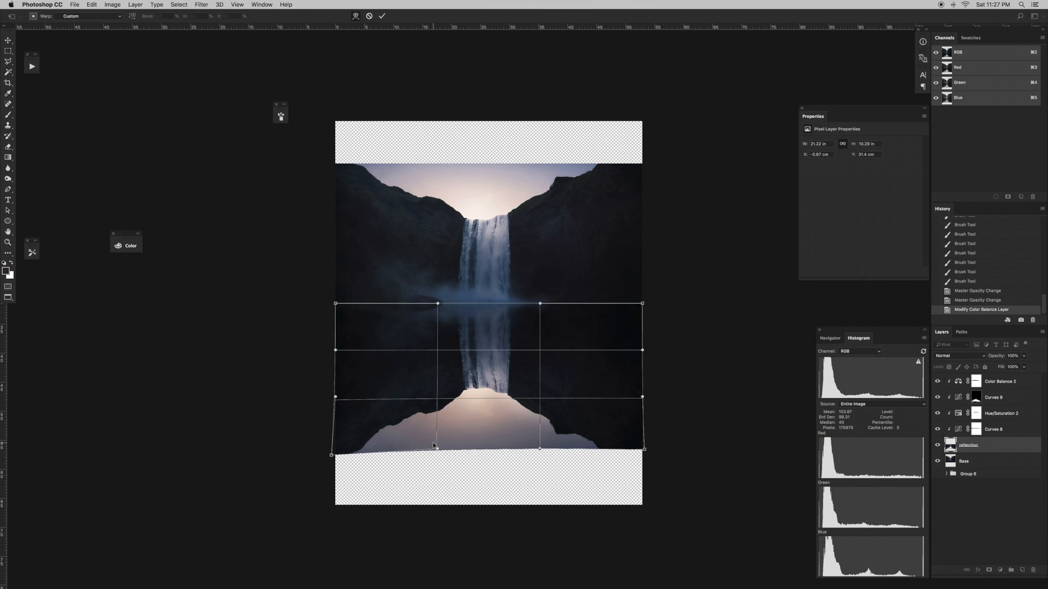
- Fine-tune the warp's lower handles and corners to stretch the reflected sky slightly further down, and apply it
{"action": "left_click_drag", "start_coordinate": [438, 451], "coordinate": [438, 453]}
{"action": "left_click_drag", "start_coordinate": [539, 451], "coordinate": [540, 453]}
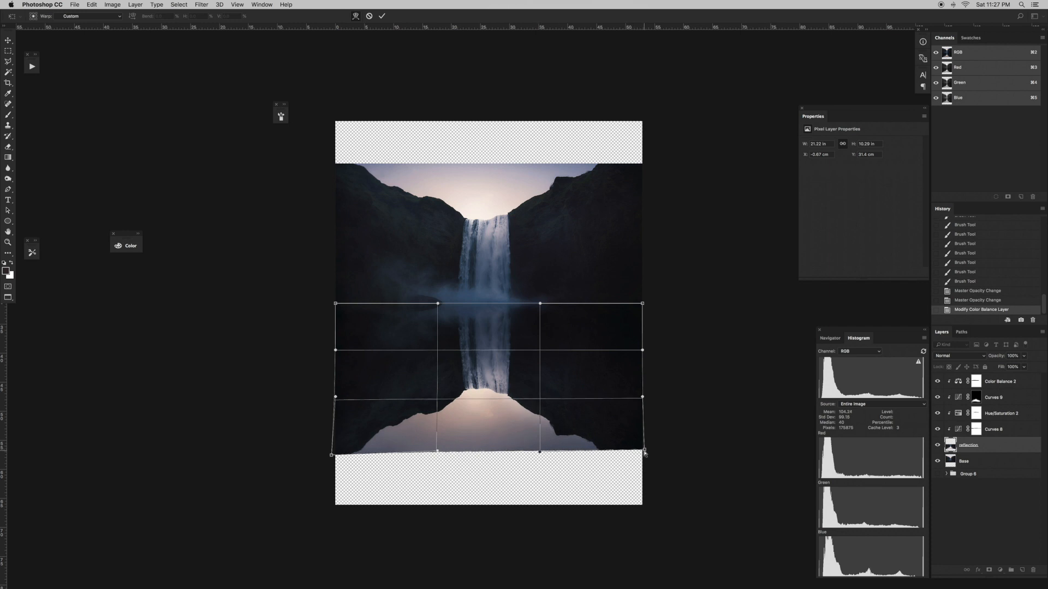
{"action": "left_click_drag", "start_coordinate": [644, 452], "coordinate": [645, 453]}
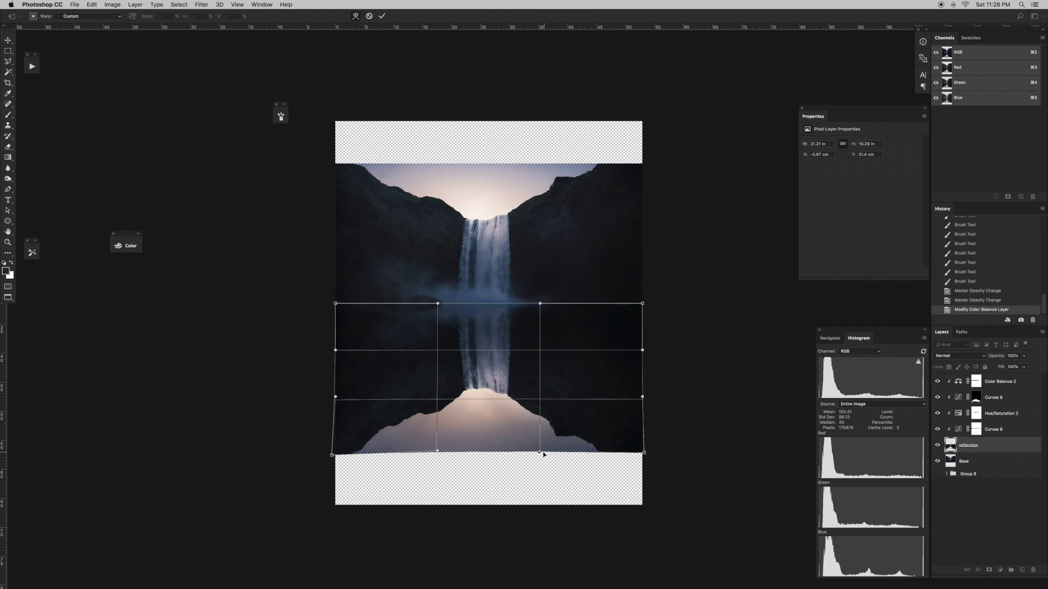
{"action": "left_click_drag", "start_coordinate": [644, 453], "coordinate": [645, 456]}
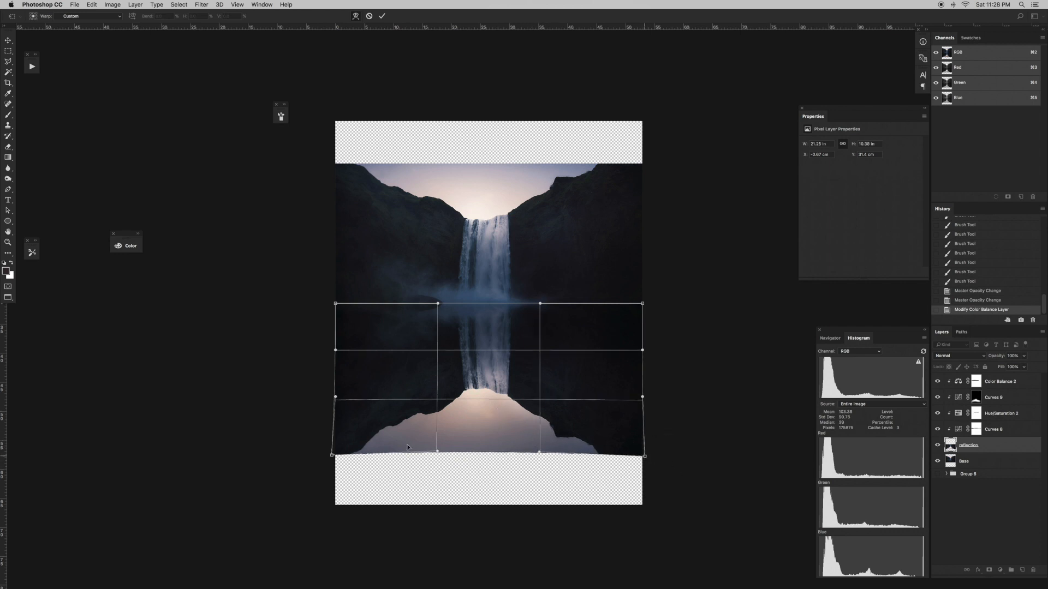
{"action": "left_click_drag", "start_coordinate": [331, 455], "coordinate": [333, 457]}
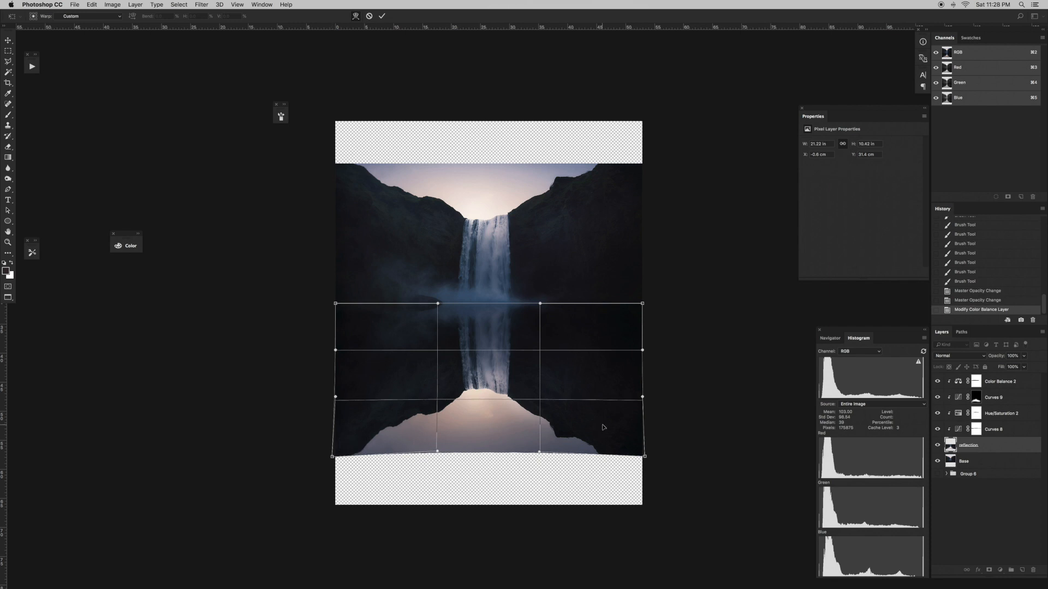
{"action": "key", "text": "Return"}
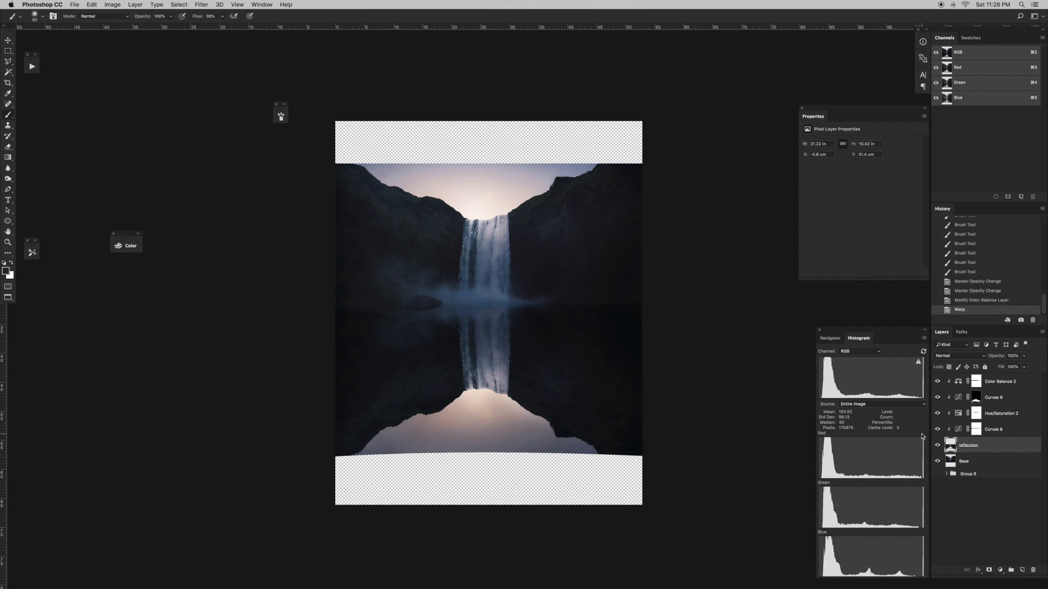
- Compare the reflection before and after the warp by repeatedly undoing and redoing it
{"action": "key", "text": "super+z"}
{"action": "key", "text": "super+z"}
{"action": "key", "text": "super+z"}
{"action": "key", "text": "super+z"}
{"action": "key", "text": "super+z"}
{"action": "key", "text": "super+z"}
{"action": "key", "text": "super+z"}
{"action": "key", "text": "super+z"}
- Group the reflection layer with all four of its clipped adjustment layers
{"action": "left_click", "coordinate": [999, 383]}
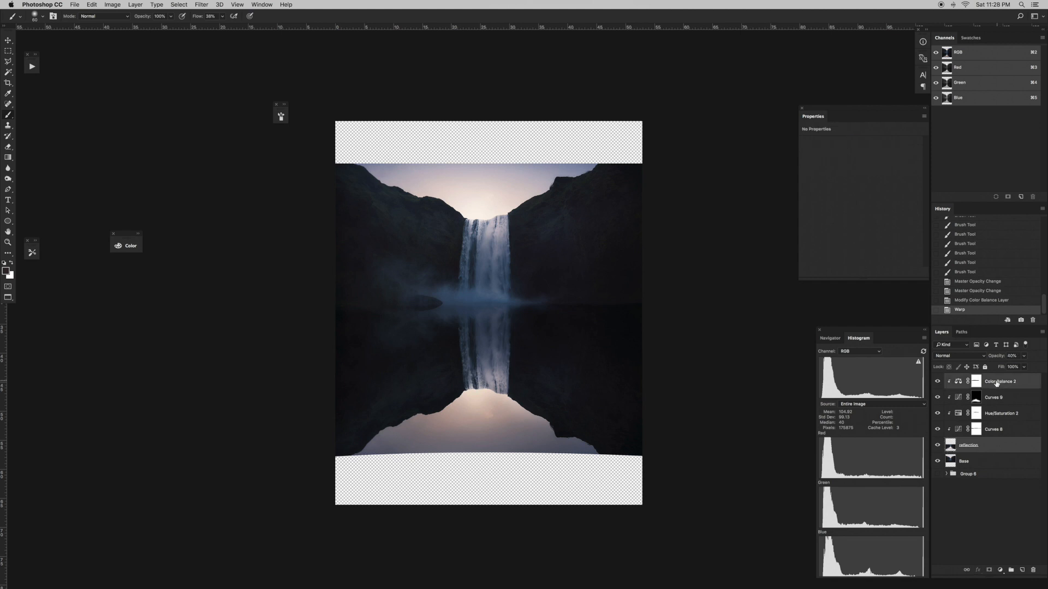
{"action": "left_click", "coordinate": [992, 449]}
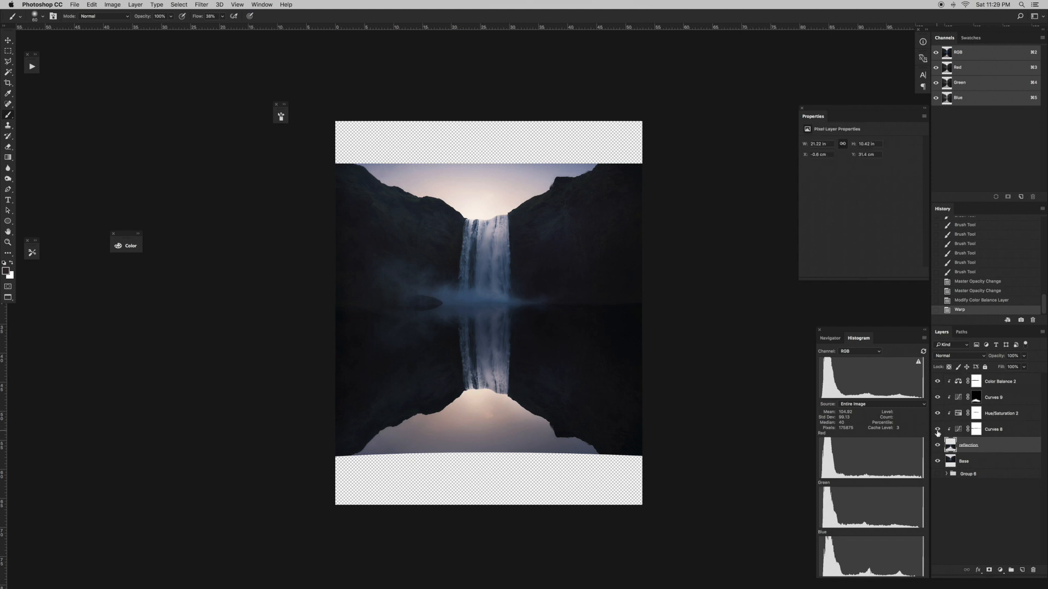
{"action": "left_click", "coordinate": [1001, 387]}
{"action": "left_click", "coordinate": [996, 451]}
{"action": "left_click", "coordinate": [1004, 385], "text": "shift"}
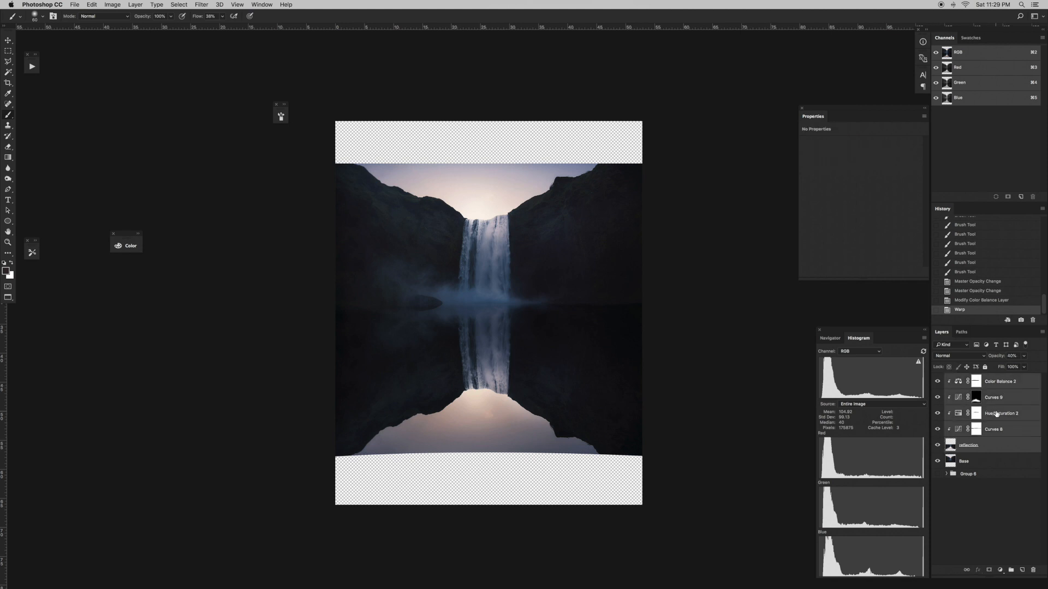
{"action": "left_click", "coordinate": [996, 449]}
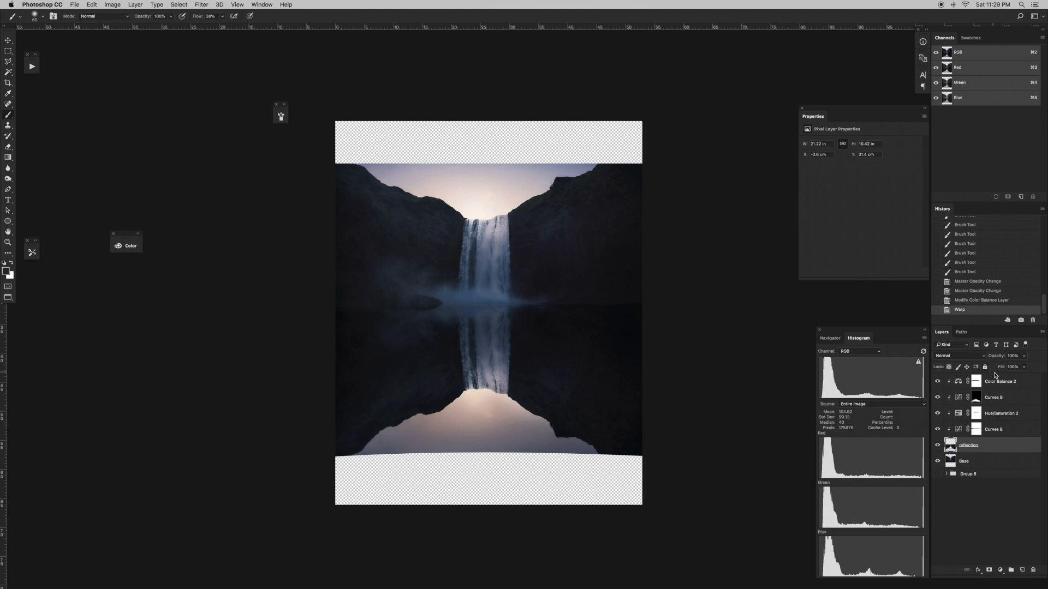
{"action": "left_click", "coordinate": [1012, 384], "text": "shift"}
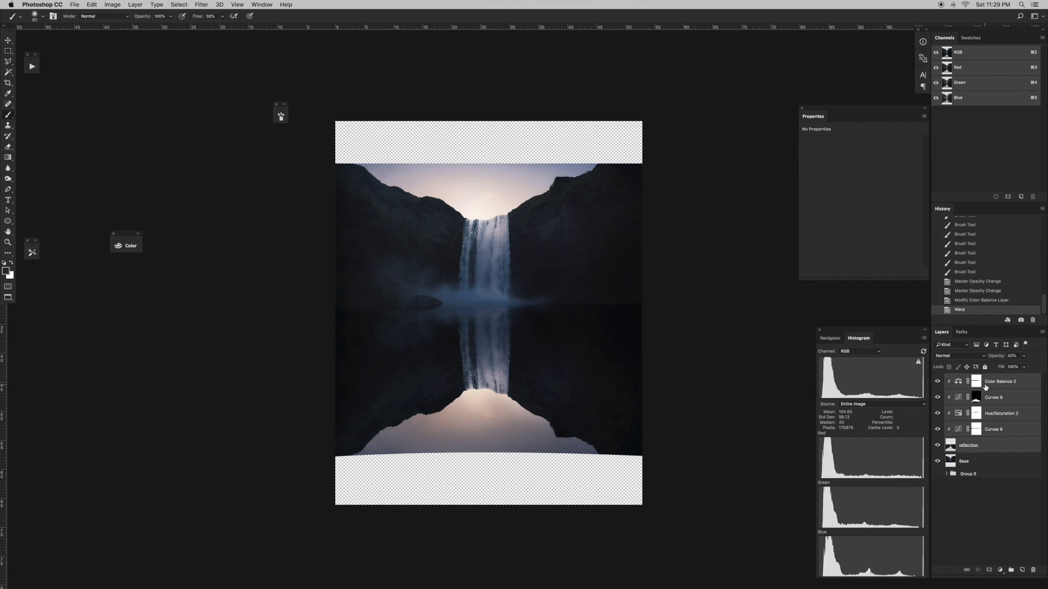
{"action": "key", "text": "super+g"}
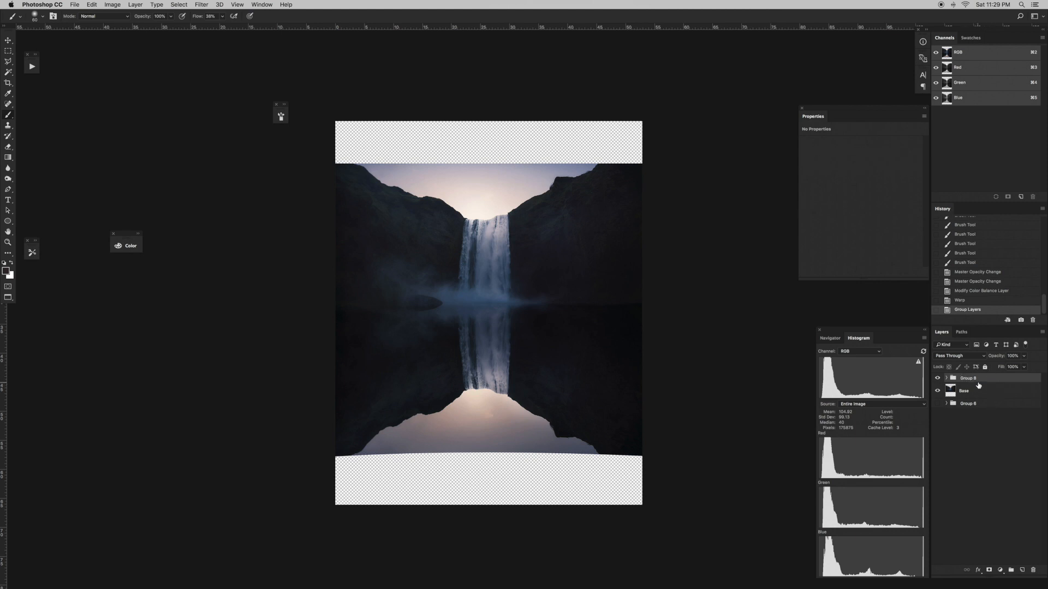
- Rename the new layer group as Reflection 1 and duplicate it
{"action": "double_click", "coordinate": [974, 379]}
{"action": "type", "text": "Reflection 1"}
{"action": "key", "text": "Return"}
{"action": "key", "text": "super+j"}
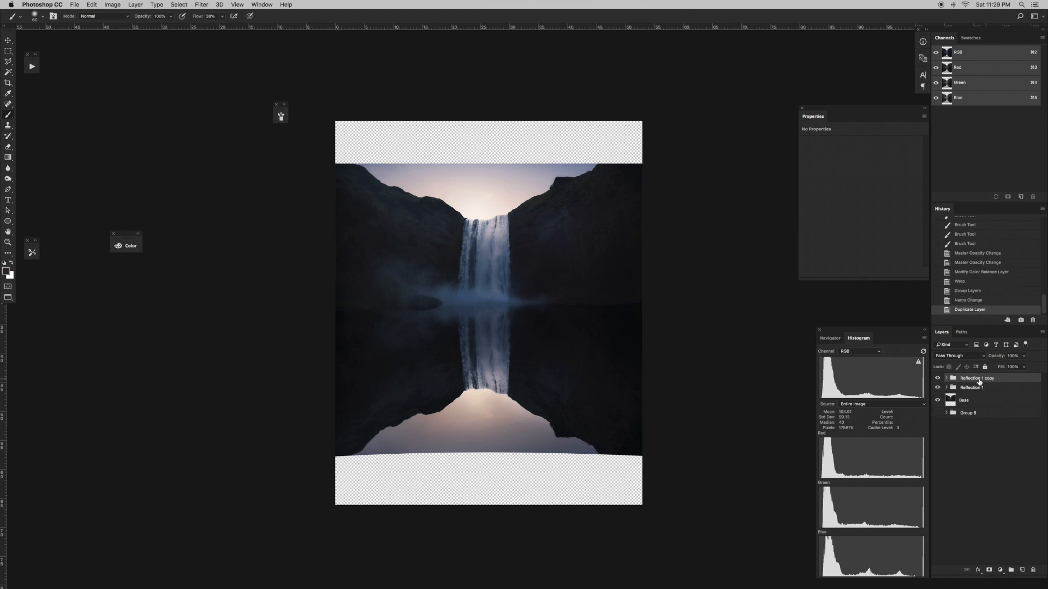
- Expand the Reflection 1 copy group and set its reflection layer's opacity to 50%
{"action": "left_click", "coordinate": [946, 378]}
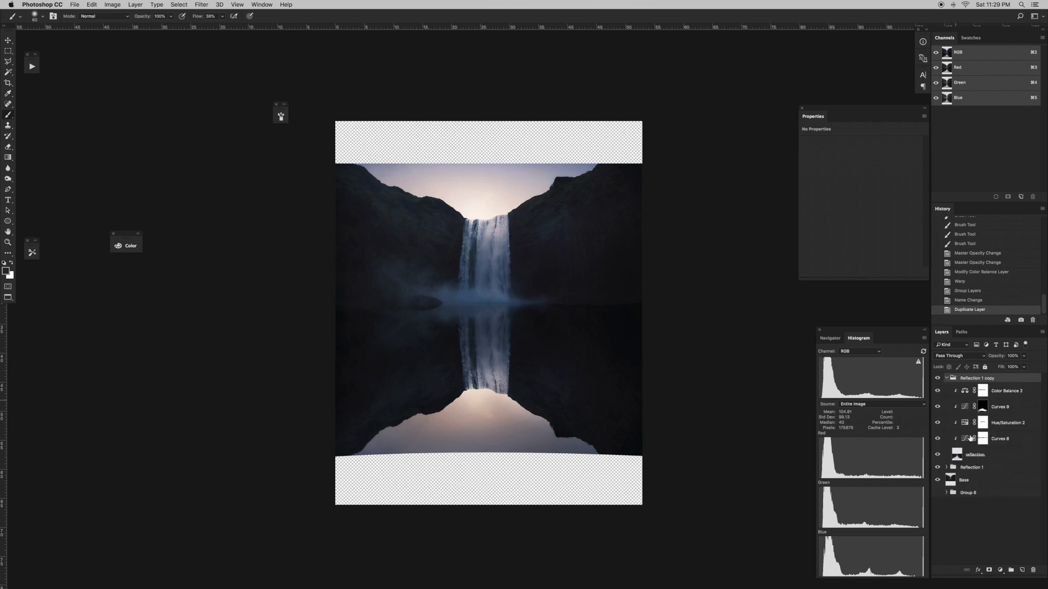
{"action": "left_click", "coordinate": [1006, 455]}
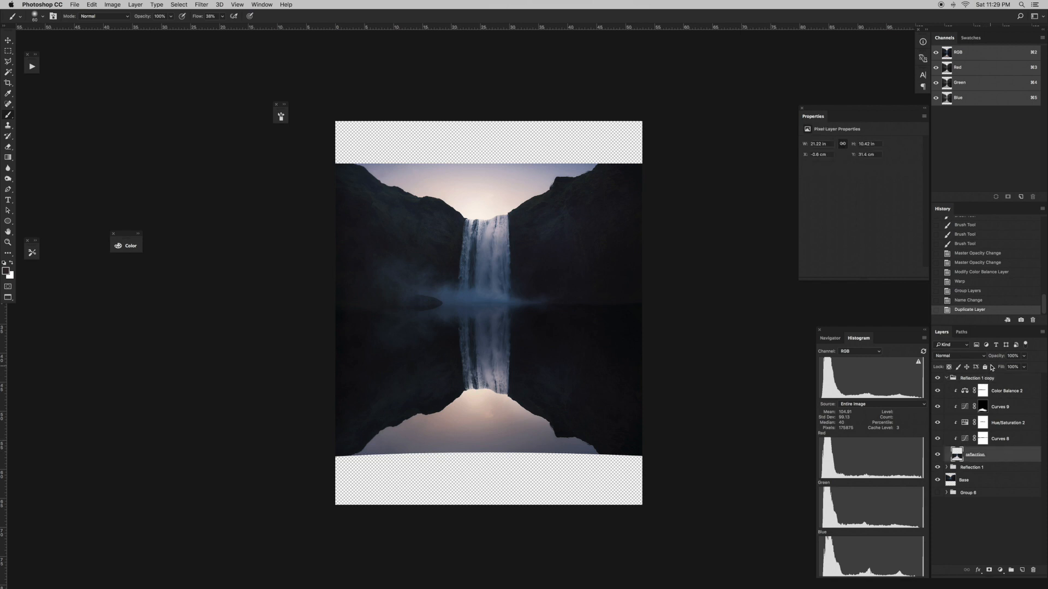
{"action": "left_click_drag", "start_coordinate": [996, 358], "coordinate": [977, 361]}
- Nudge the copied reflection layer slightly to the right, to an X position of -0.49 cm
{"action": "key", "text": "v"}
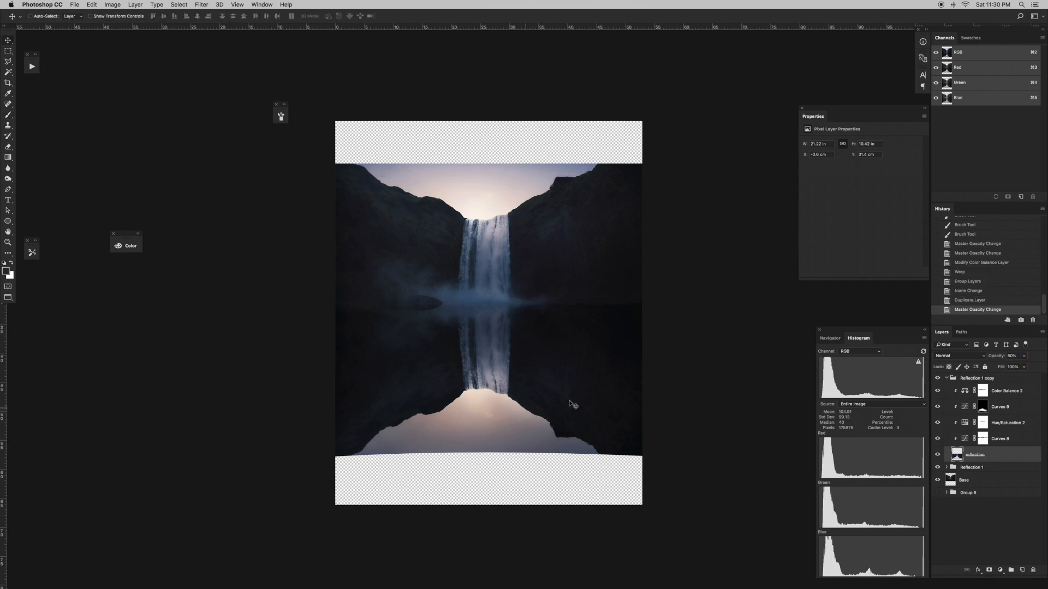
{"action": "key", "text": "super"}
{"action": "key", "text": "Right"}
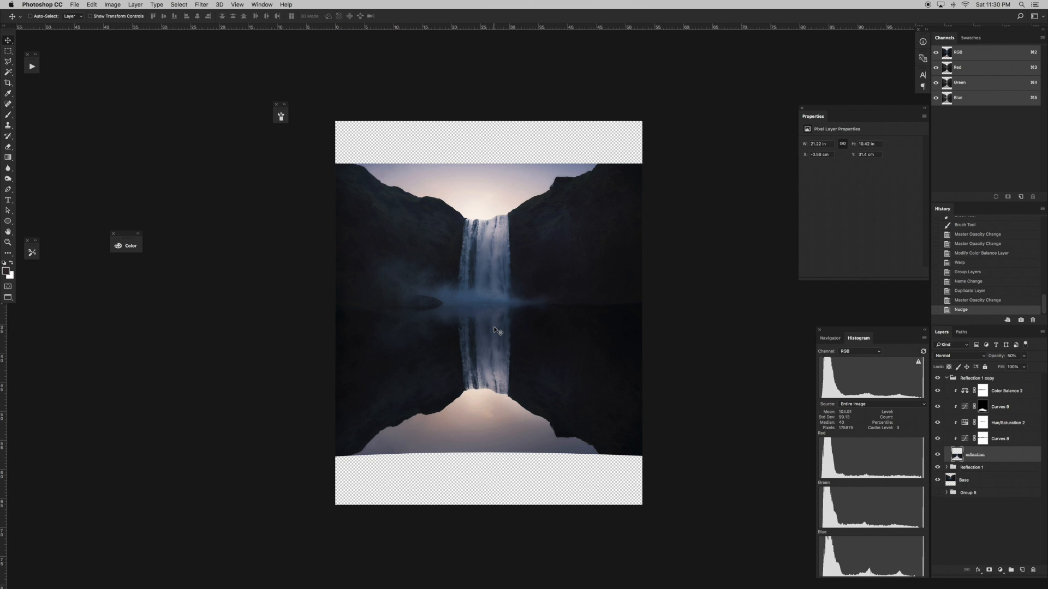
{"action": "key", "text": "super+plus"}
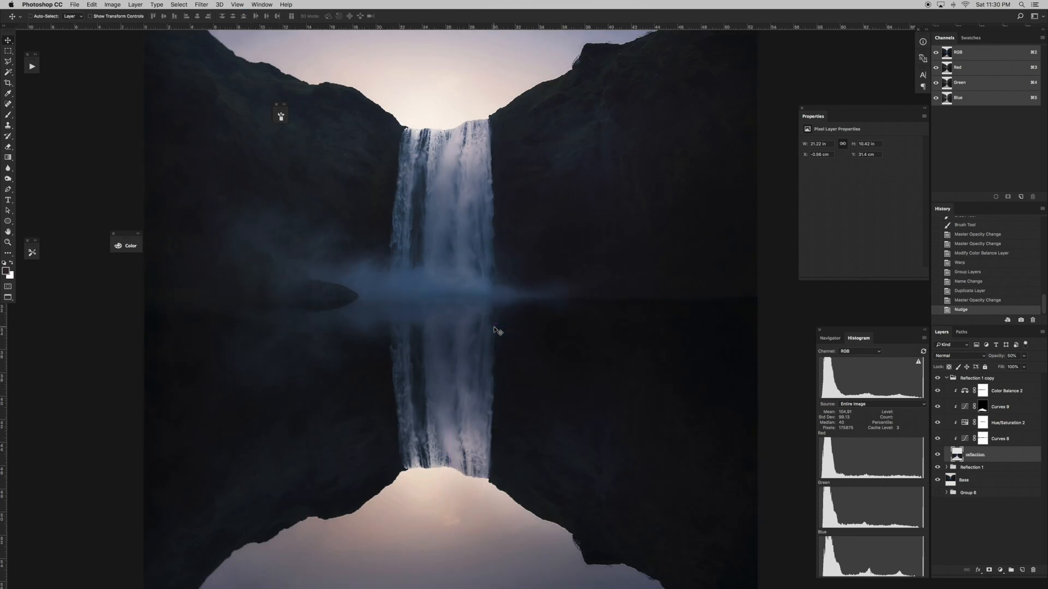
{"action": "scroll", "coordinate": [494, 330], "scroll_direction": "down", "scroll_amount": 5}
{"action": "scroll", "coordinate": [494, 330], "scroll_direction": "left", "scroll_amount": 2}
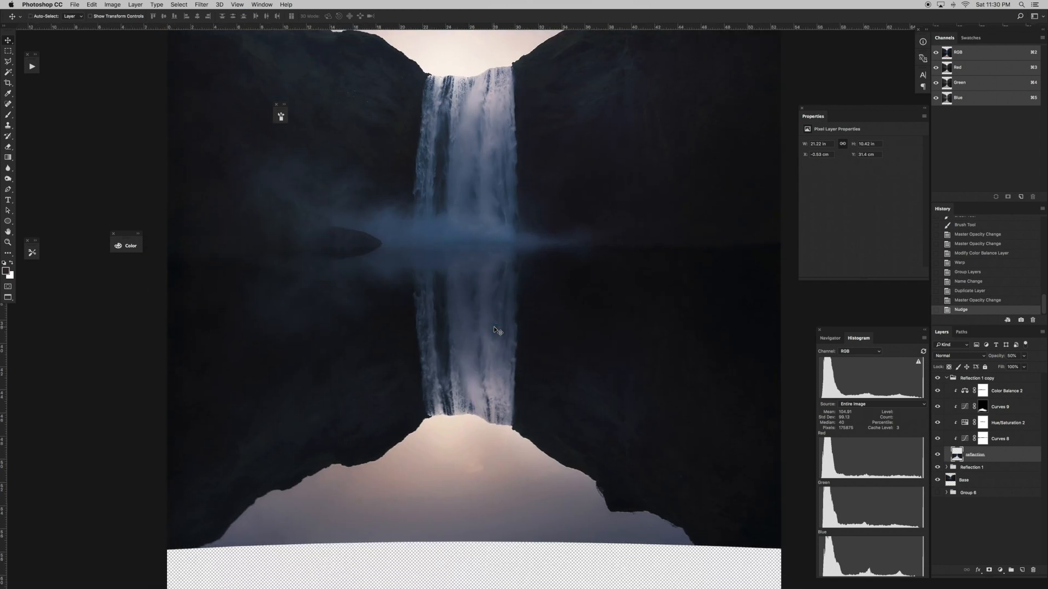
{"action": "key", "text": "Right"}
- Compare the image with and without the shifted copy by toggling the visibility of the reflection layer and its group
{"action": "left_click", "coordinate": [938, 456]}
{"action": "left_click", "coordinate": [938, 456]}
{"action": "left_click", "coordinate": [938, 379]}
{"action": "left_click", "coordinate": [938, 379]}
{"action": "left_click", "coordinate": [938, 379]}
{"action": "left_click", "coordinate": [938, 380]}
- Try shifting the copied reflection about 4 cm to the right, and undo the move
{"action": "key", "text": "super+minus"}
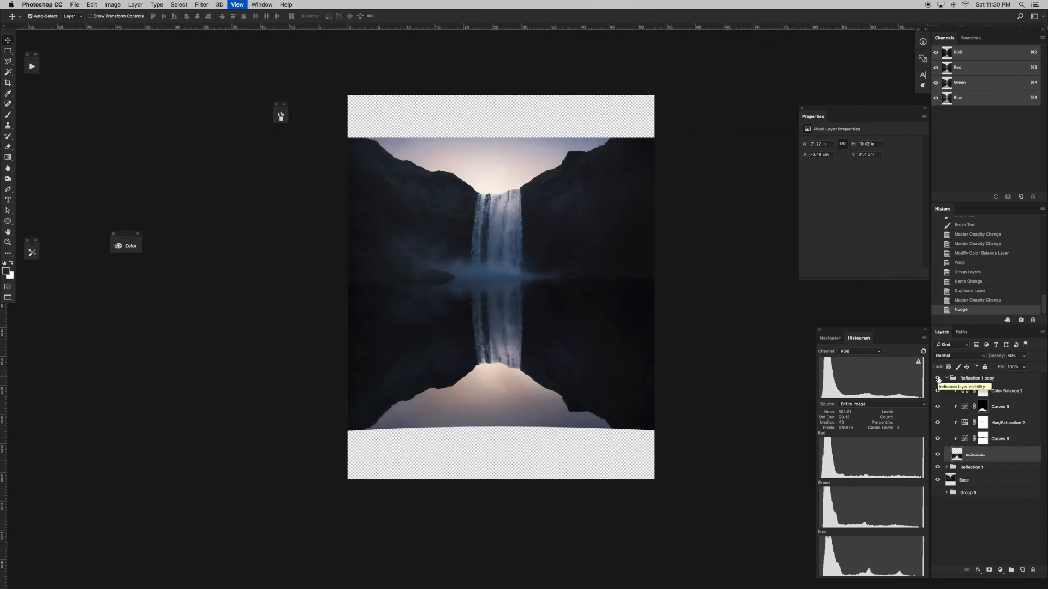
{"action": "key", "text": "Left"}
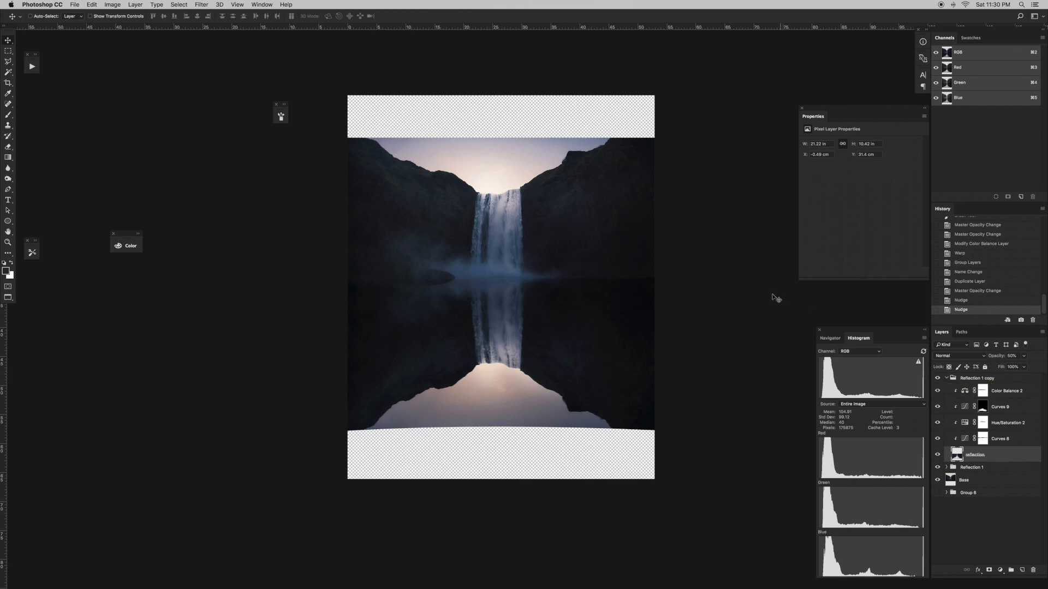
{"action": "left_click_drag", "start_coordinate": [559, 350], "coordinate": [577, 352]}
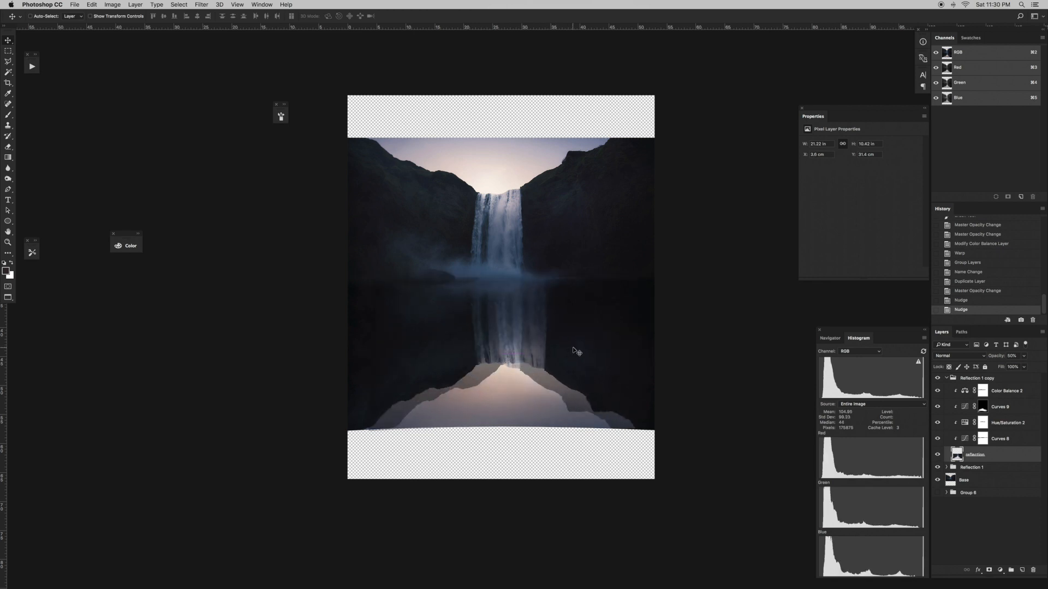
{"action": "key", "text": "super+z"}
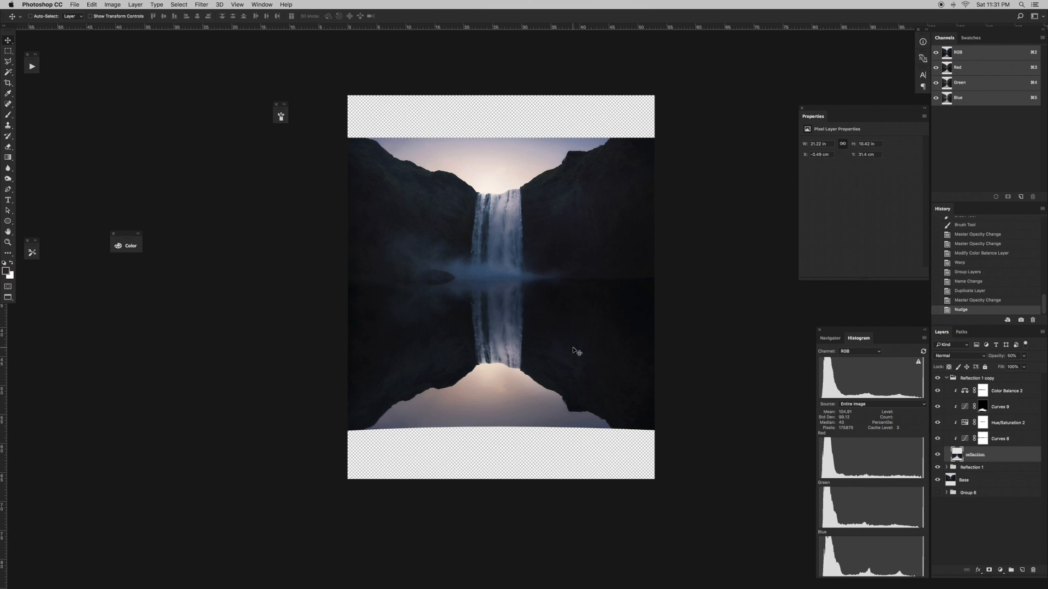
- Nudge the copied reflection layer slightly down to offset its ridge edge, to a Y position of 31.47 cm
{"action": "key", "text": "super+equal"}
{"action": "key", "text": "super+equal"}
{"action": "key", "text": "super+equal"}
{"action": "key", "text": "super+equal"}
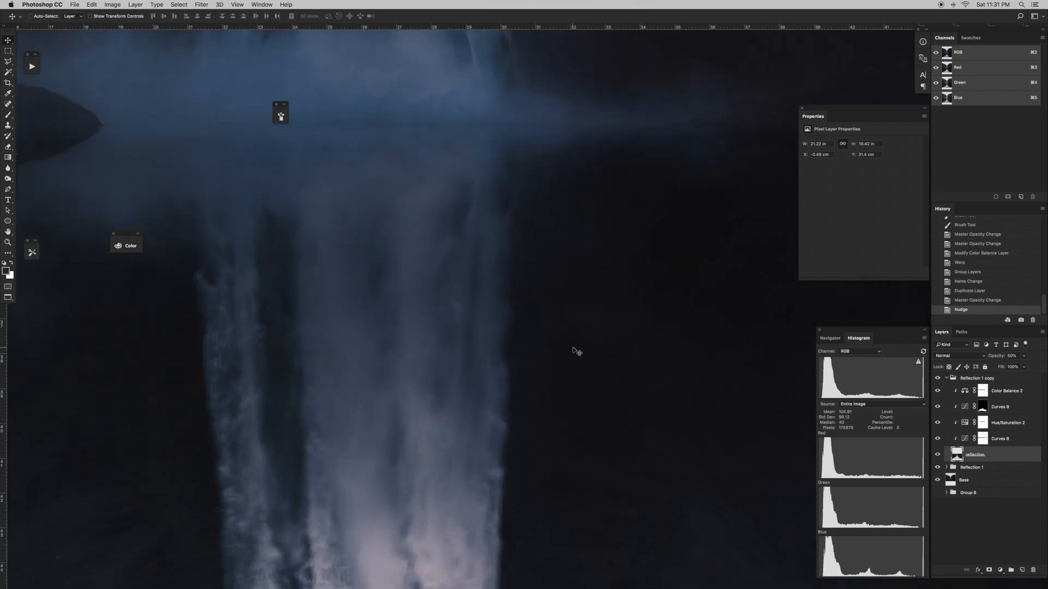
{"action": "scroll", "coordinate": [573, 349], "scroll_direction": "down", "scroll_amount": 5}
{"action": "scroll", "coordinate": [573, 349], "scroll_direction": "left", "scroll_amount": 6}
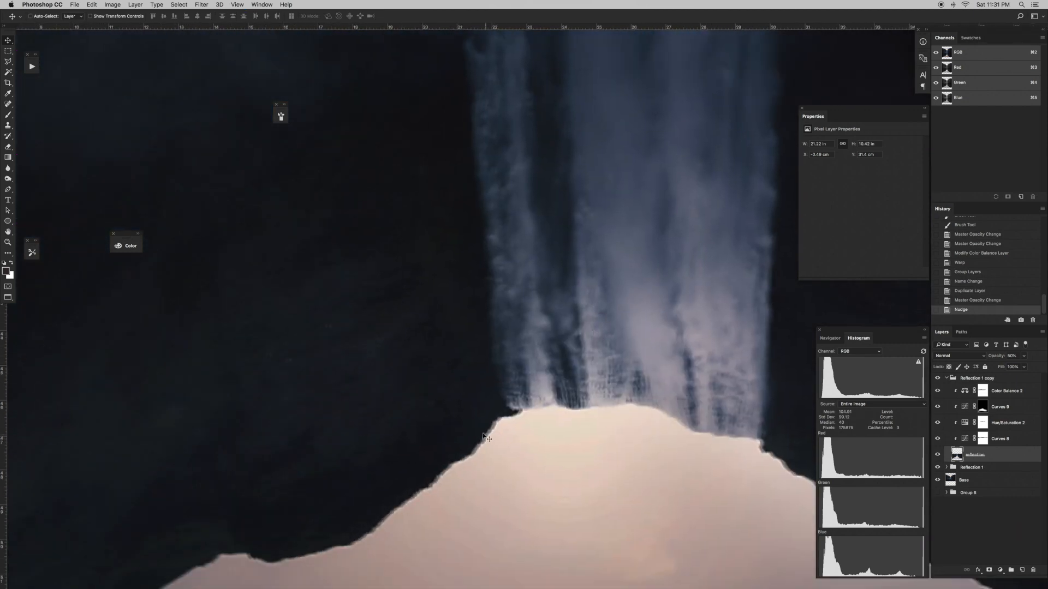
{"action": "scroll", "coordinate": [420, 483], "scroll_direction": "down", "scroll_amount": 2}
{"action": "scroll", "coordinate": [421, 484], "scroll_direction": "left", "scroll_amount": 1}
{"action": "scroll", "coordinate": [420, 483], "scroll_direction": "down", "scroll_amount": 1}
{"action": "scroll", "coordinate": [421, 484], "scroll_direction": "left", "scroll_amount": 1}
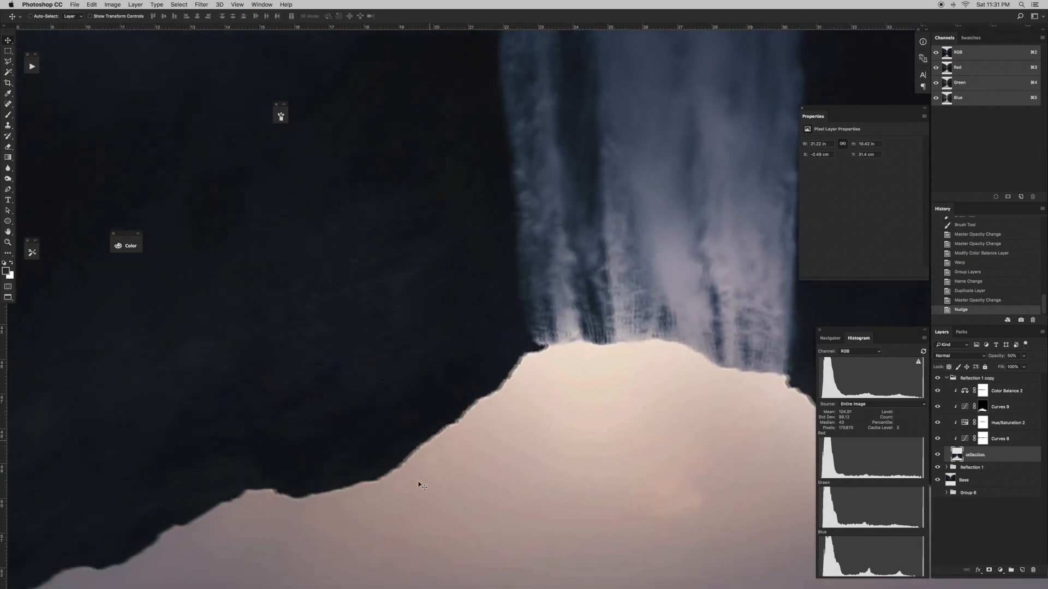
{"action": "key", "text": "Down"}
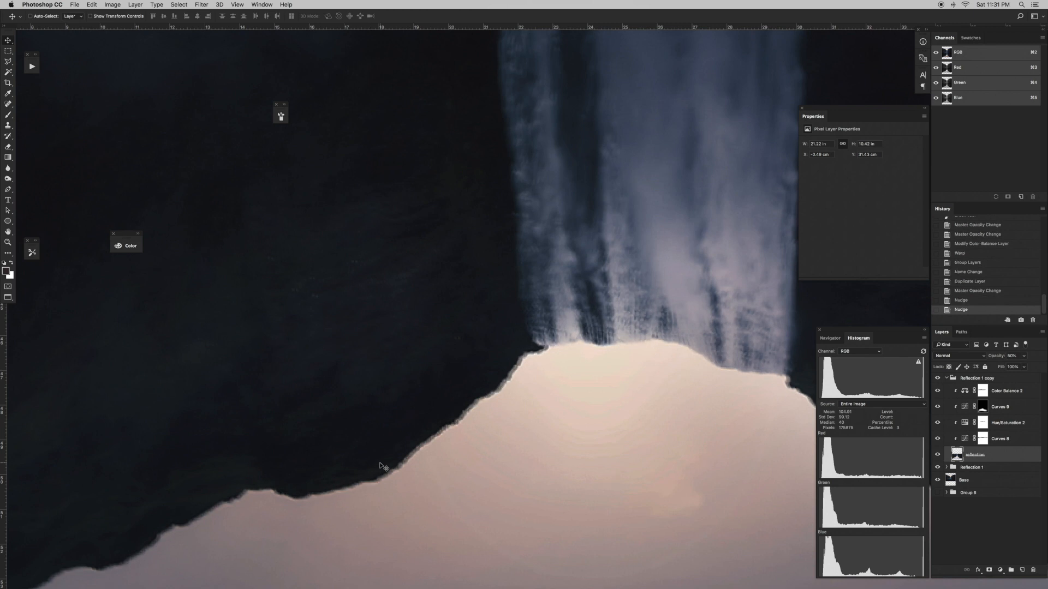
{"action": "key", "text": "Down"}
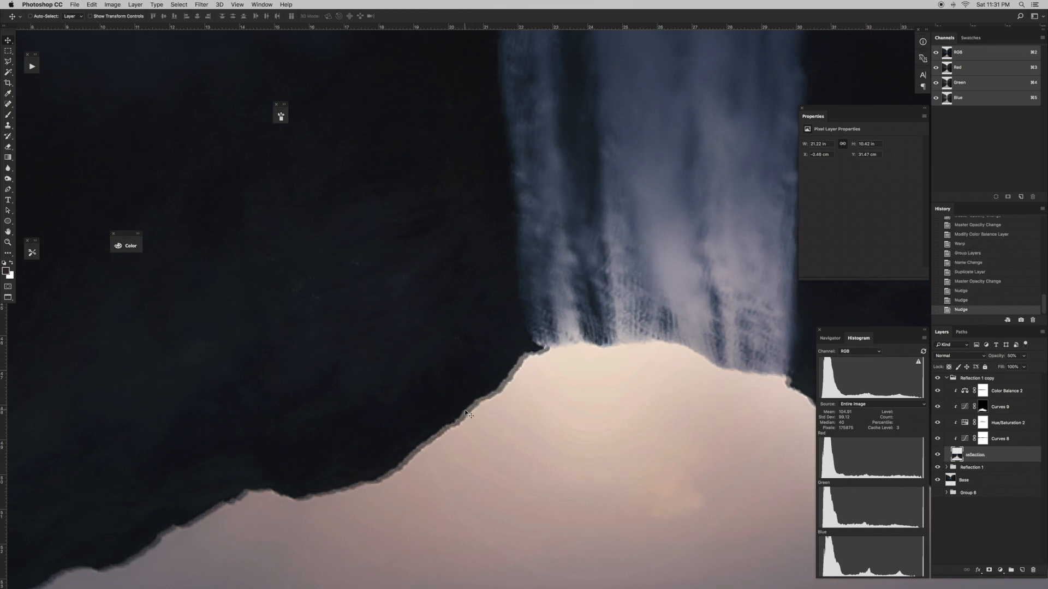
- Check the doubled ridge edge up close and at full view, and ease the copied reflection back up to Y 31.43 cm
{"action": "scroll", "coordinate": [516, 417], "scroll_direction": "down", "scroll_amount": 4}
{"action": "scroll", "coordinate": [517, 417], "scroll_direction": "right", "scroll_amount": 8}
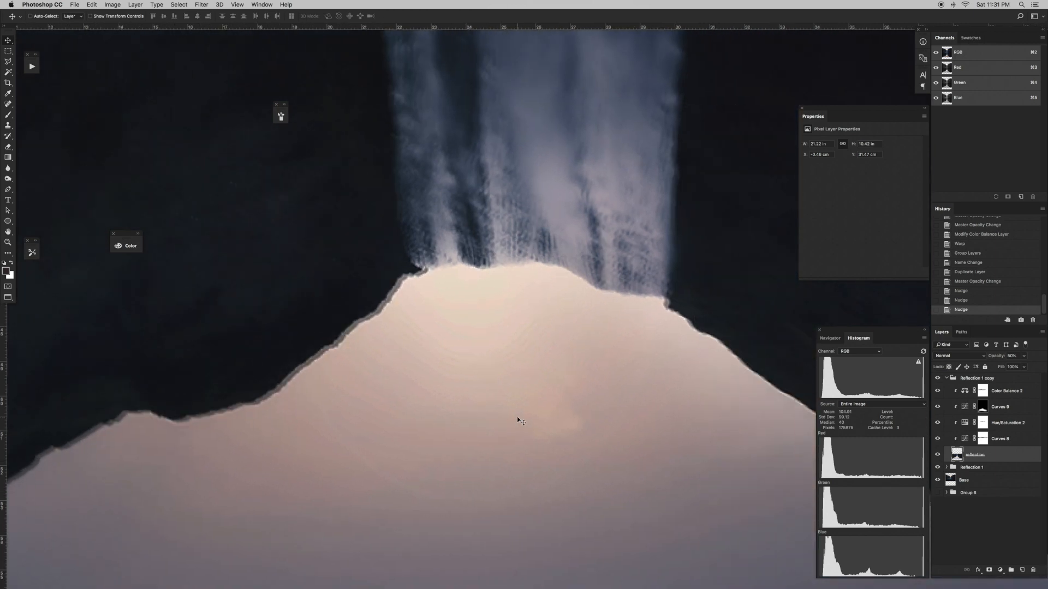
{"action": "scroll", "coordinate": [516, 417], "scroll_direction": "down", "scroll_amount": 5}
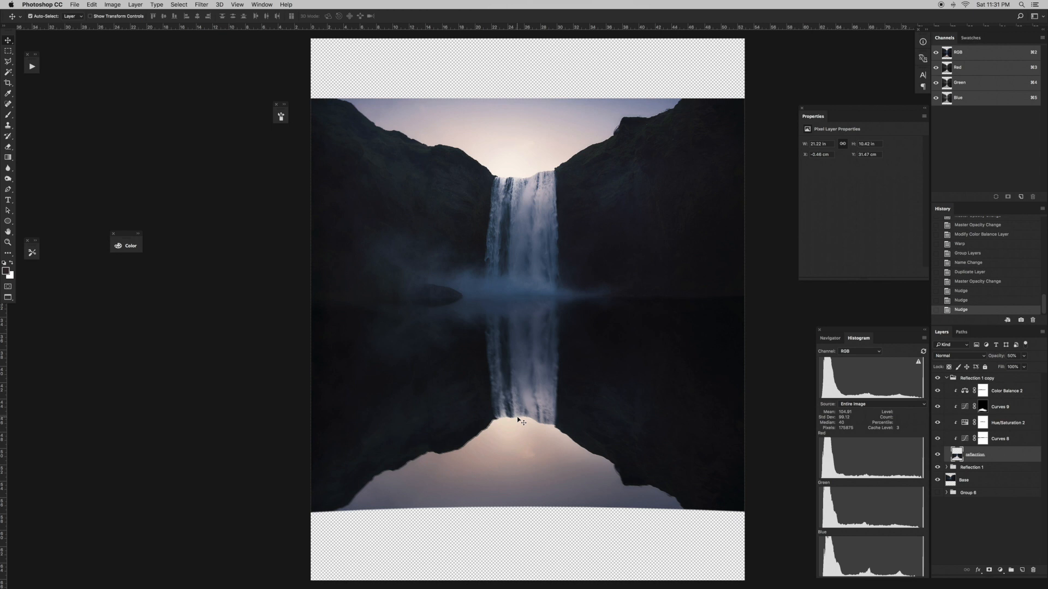
{"action": "scroll", "coordinate": [517, 419], "scroll_direction": "up", "scroll_amount": 5}
{"action": "scroll", "coordinate": [516, 417], "scroll_direction": "down", "scroll_amount": 2}
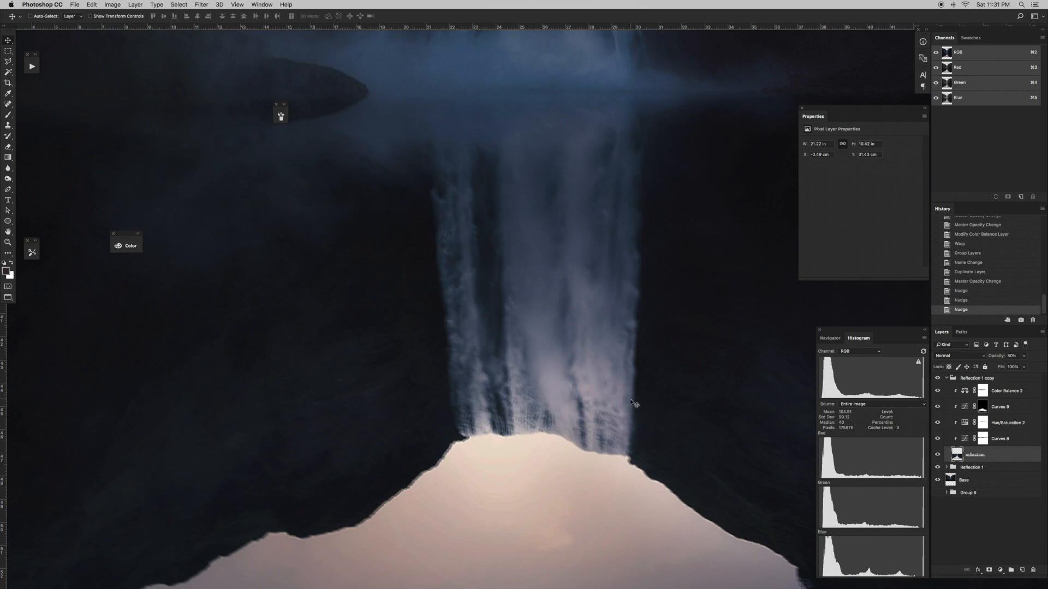
{"action": "key", "text": "super+minus"}
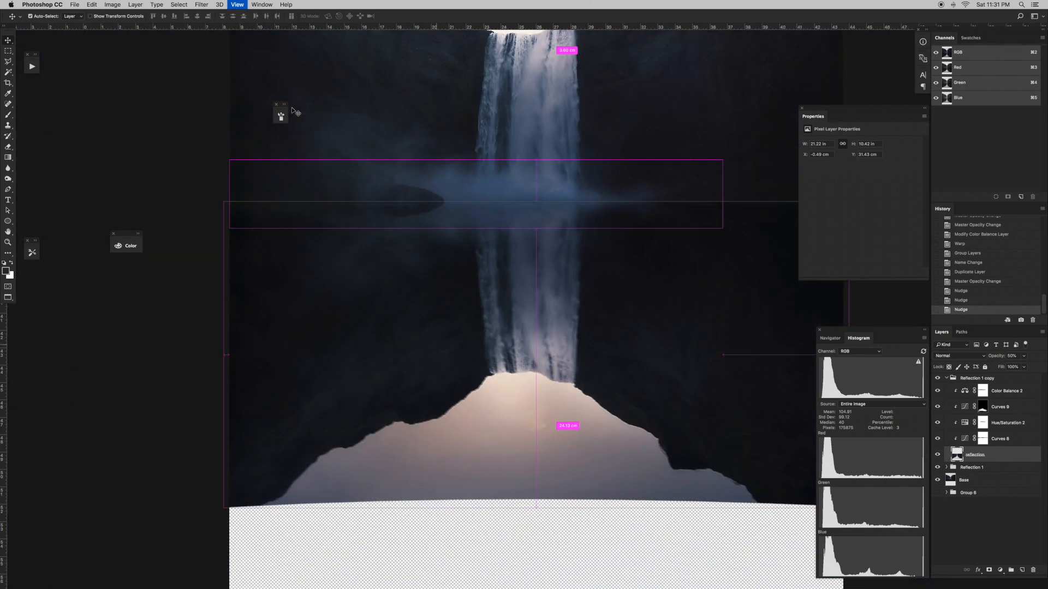
{"action": "scroll", "coordinate": [295, 111], "scroll_direction": "up", "scroll_amount": 2}
{"action": "scroll", "coordinate": [295, 111], "scroll_direction": "right", "scroll_amount": 3}
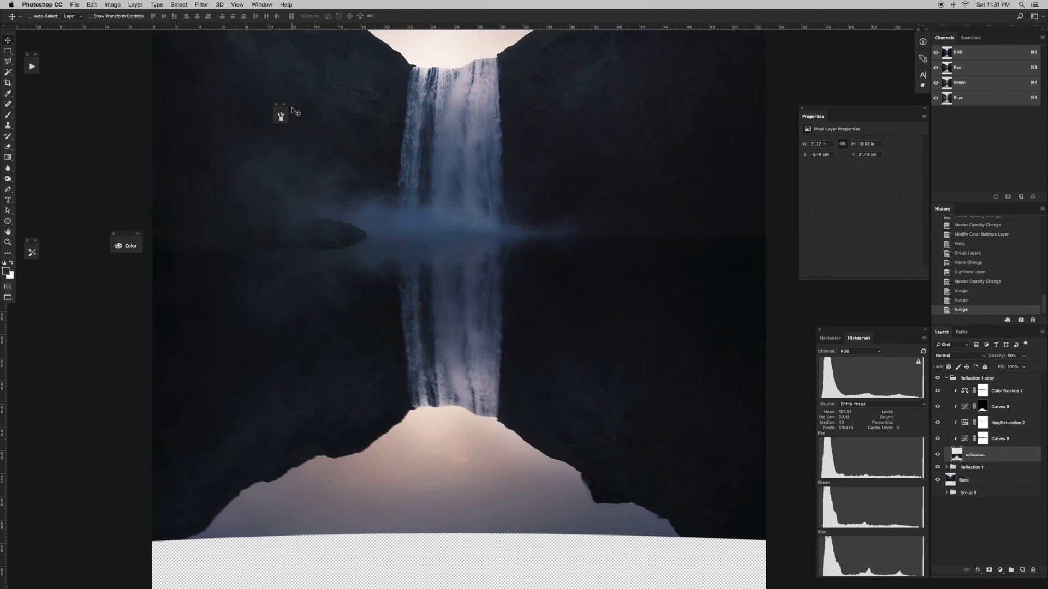
- Start a Gaussian Blur on the copied reflection layer and examine its preview along the reflected waterfall and ridge
{"action": "left_click", "coordinate": [202, 5]}
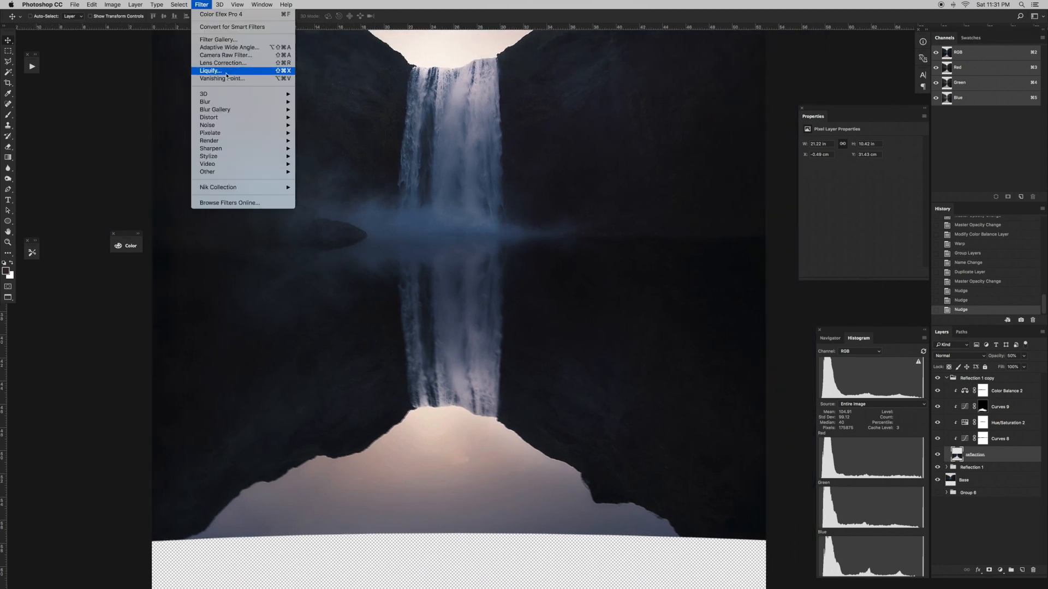
{"action": "mouse_move", "coordinate": [216, 102]}
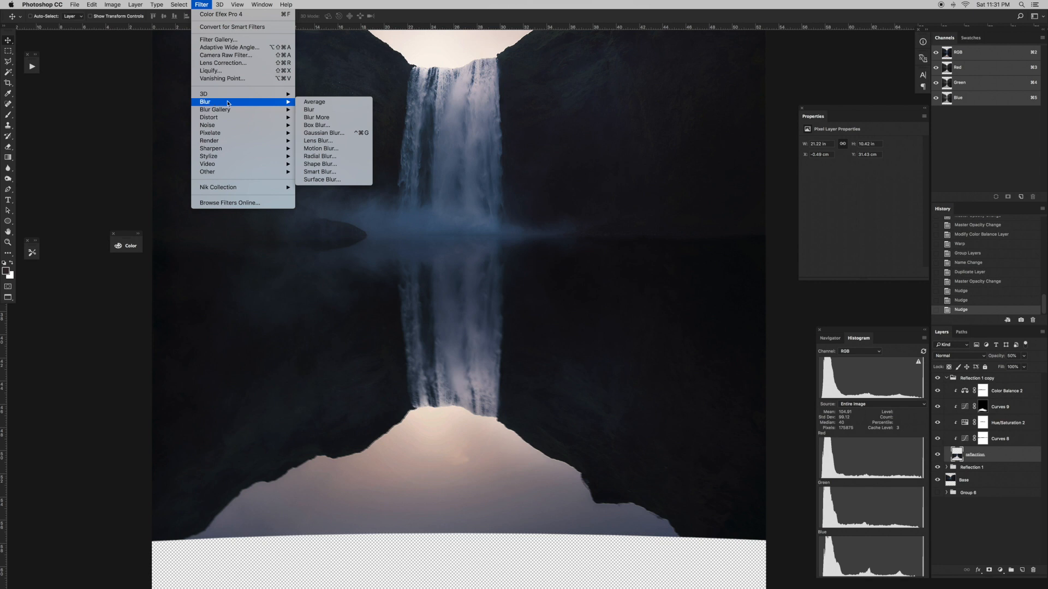
{"action": "left_click", "coordinate": [326, 134]}
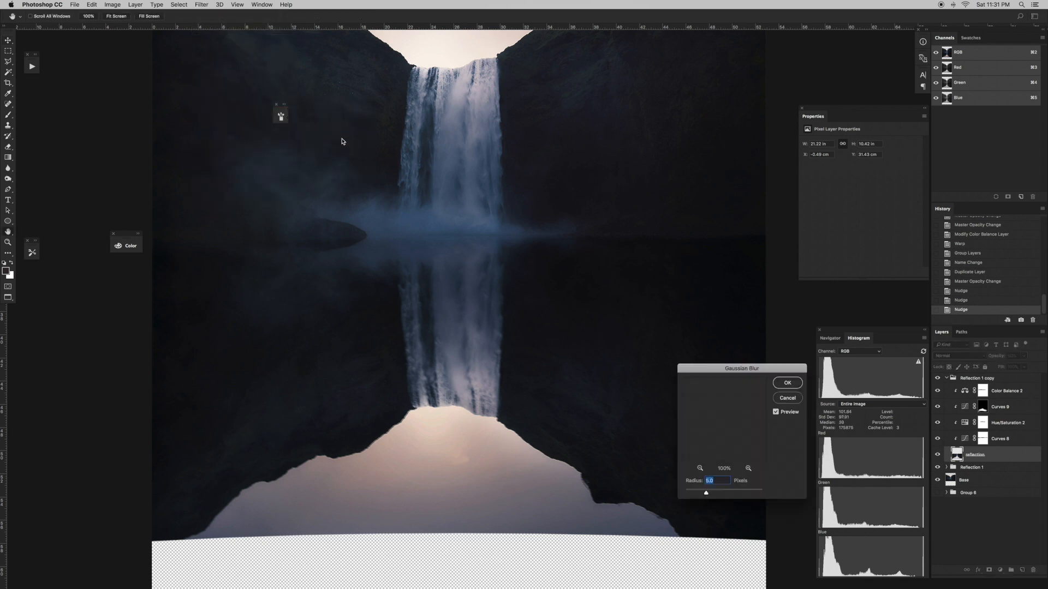
{"action": "left_click", "coordinate": [472, 372], "text": "super"}
{"action": "key", "text": "super+plus"}
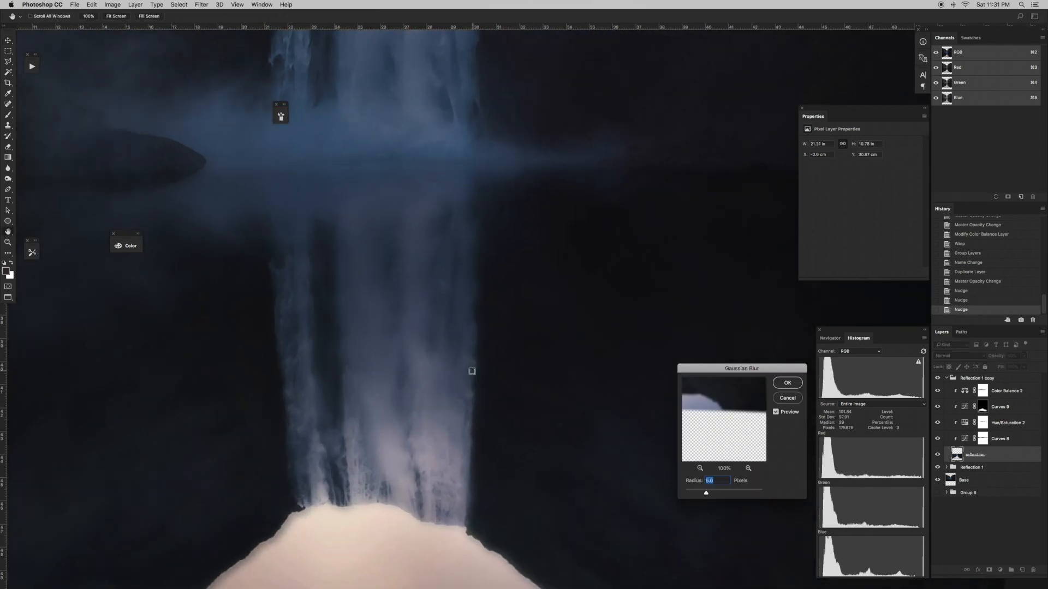
{"action": "scroll", "coordinate": [472, 372], "scroll_direction": "left", "scroll_amount": 5}
{"action": "scroll", "coordinate": [472, 372], "scroll_direction": "down", "scroll_amount": 3}
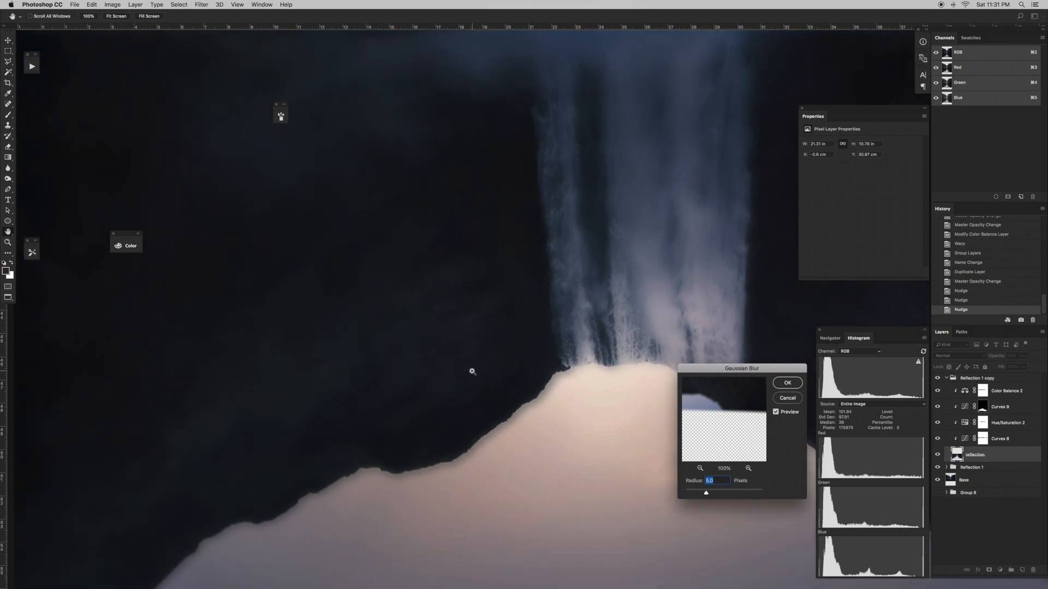
{"action": "key", "text": "super+plus"}
{"action": "scroll", "coordinate": [472, 372], "scroll_direction": "right", "scroll_amount": 5}
{"action": "scroll", "coordinate": [472, 371], "scroll_direction": "down", "scroll_amount": 1}
{"action": "scroll", "coordinate": [472, 371], "scroll_direction": "right", "scroll_amount": 3}
{"action": "scroll", "coordinate": [472, 371], "scroll_direction": "down", "scroll_amount": 1}
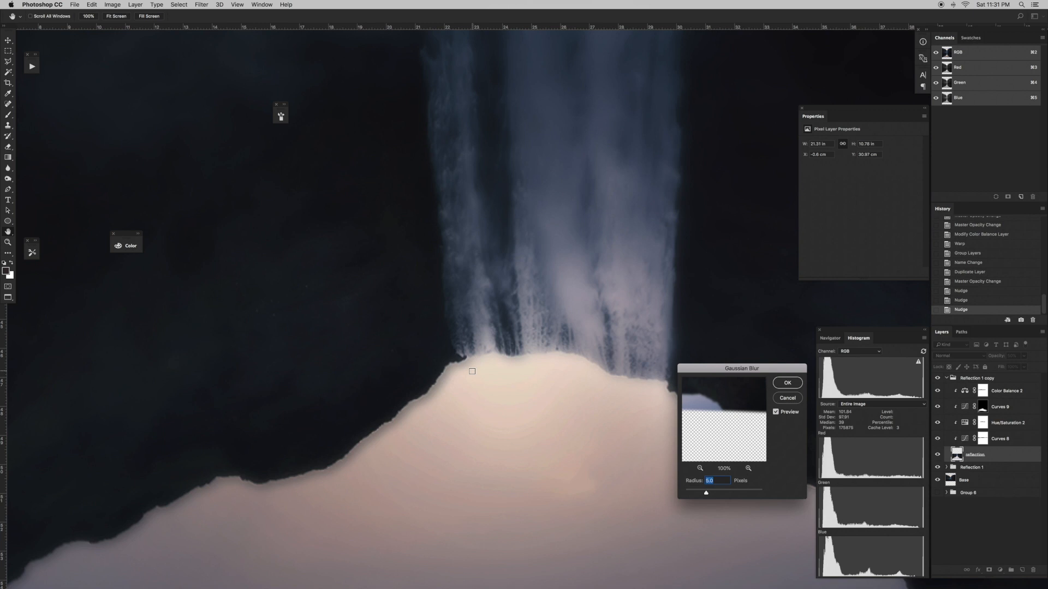
- Set the Gaussian Blur radius to 3 pixels, check the effect on the whole reflection, and apply it
{"action": "type", "text": "2"}
{"action": "key", "text": "BackSpace"}
{"action": "type", "text": "3"}
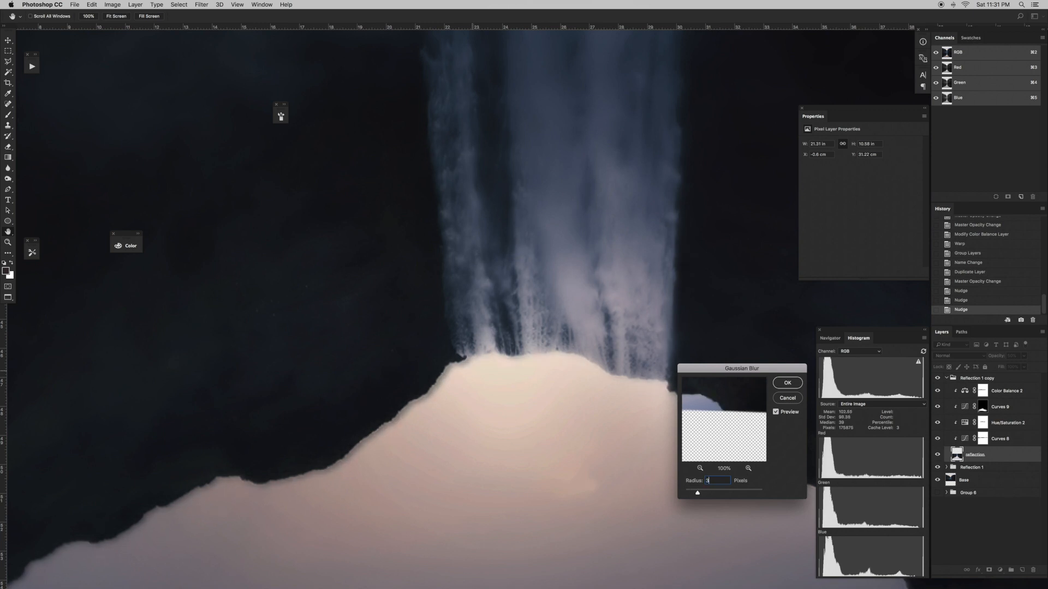
{"action": "key", "text": "super+minus"}
{"action": "key", "text": "super+minus"}
{"action": "key", "text": "super+minus"}
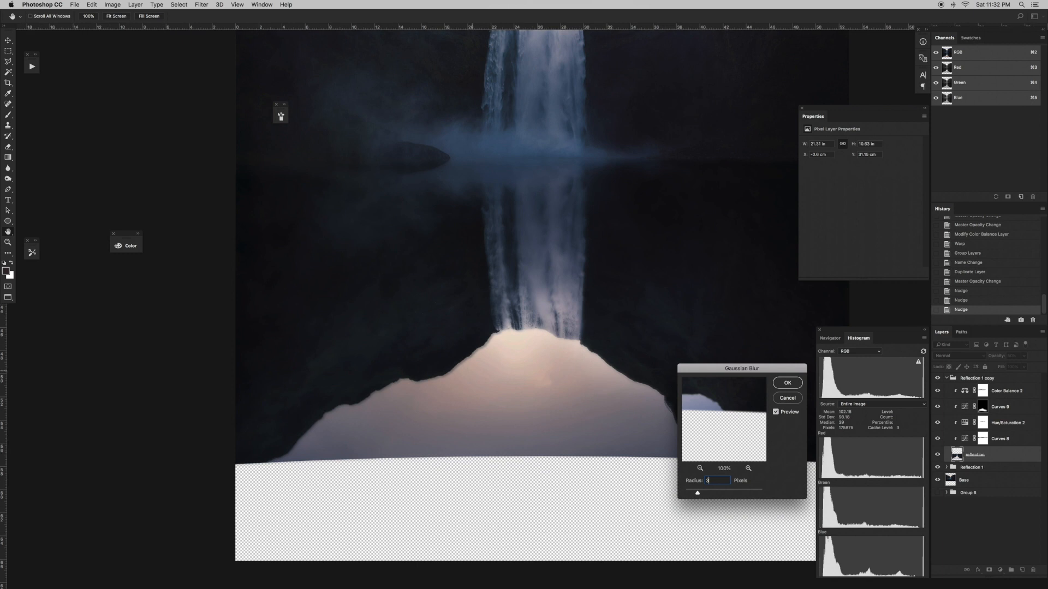
{"action": "key", "text": "super+minus"}
{"action": "key", "text": "super+minus"}
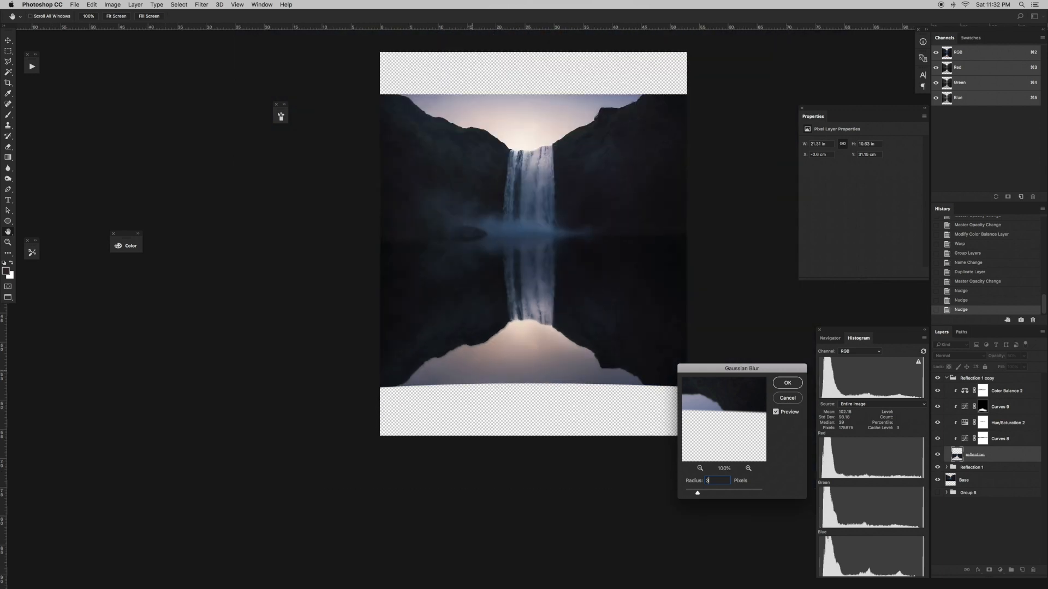
{"action": "key", "text": "super+plus"}
{"action": "key", "text": "super+plus"}
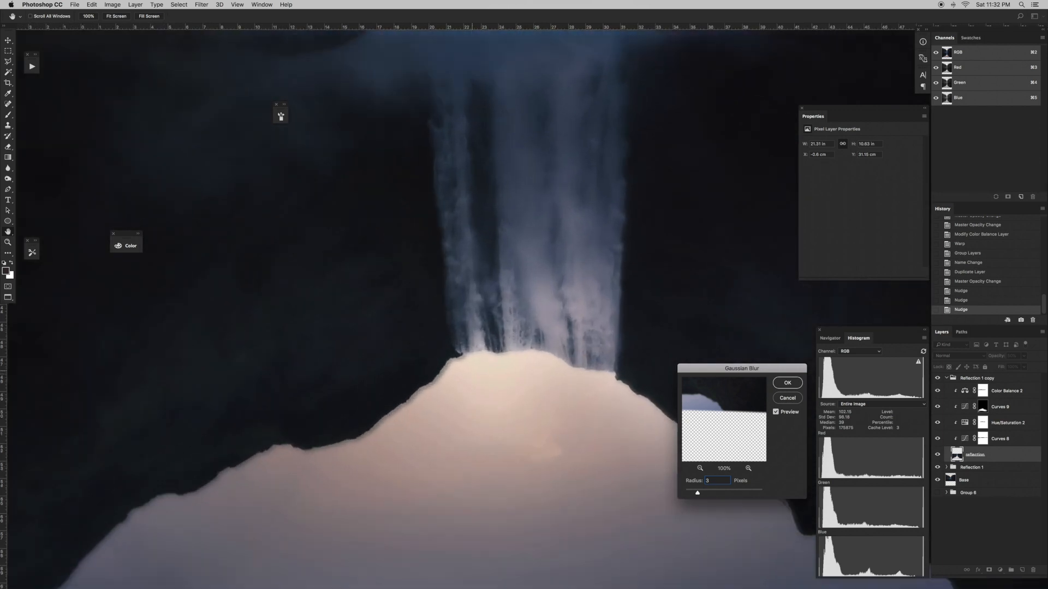
{"action": "key", "text": "Return"}
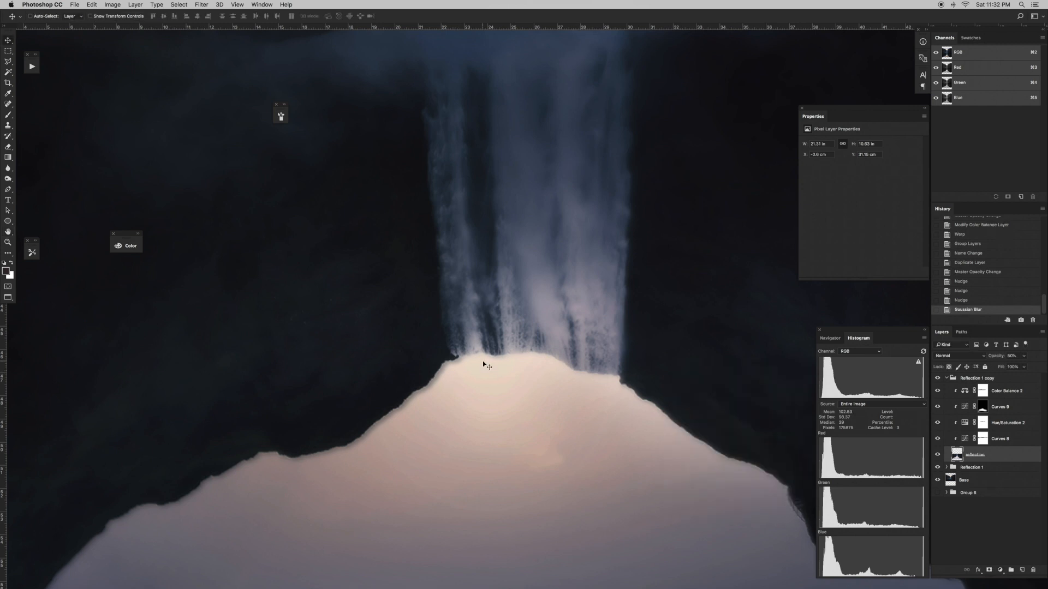
- Compare the reflection before and after the blur by undoing and redoing it, ending with the blur kept
{"action": "scroll", "coordinate": [482, 361], "scroll_direction": "up", "scroll_amount": 5}
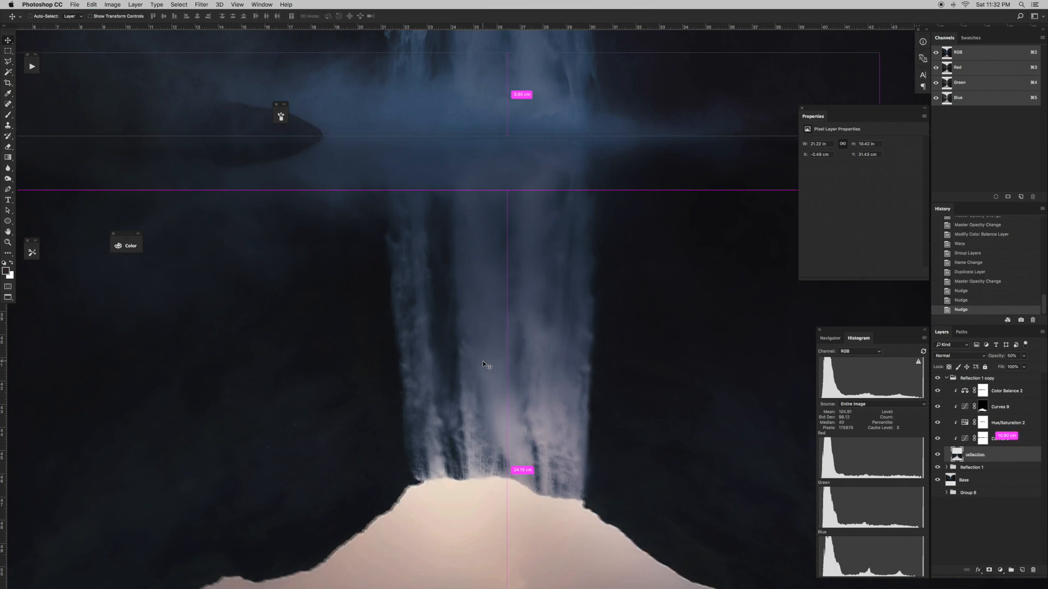
{"action": "key", "text": "super+z"}
{"action": "key", "text": "super+shift+z"}
{"action": "key", "text": "super+z"}
{"action": "key", "text": "super+z"}
{"action": "key", "text": "super+z"}
{"action": "key", "text": "super+z"}
{"action": "key", "text": "super+z"}
{"action": "key", "text": "super+z"}
{"action": "key", "text": "super+z"}
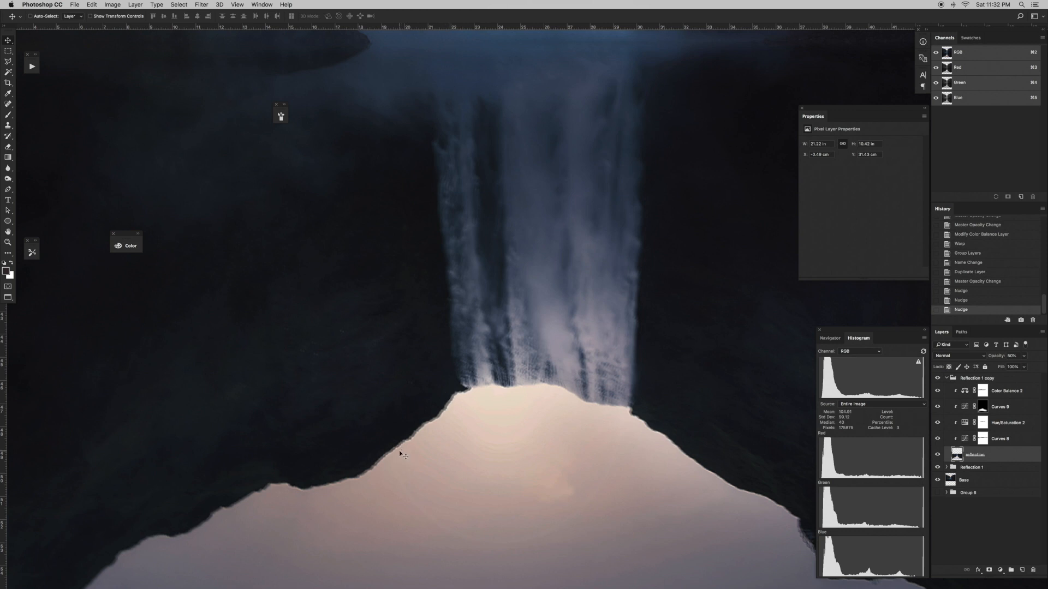
{"action": "key", "text": "super+z"}
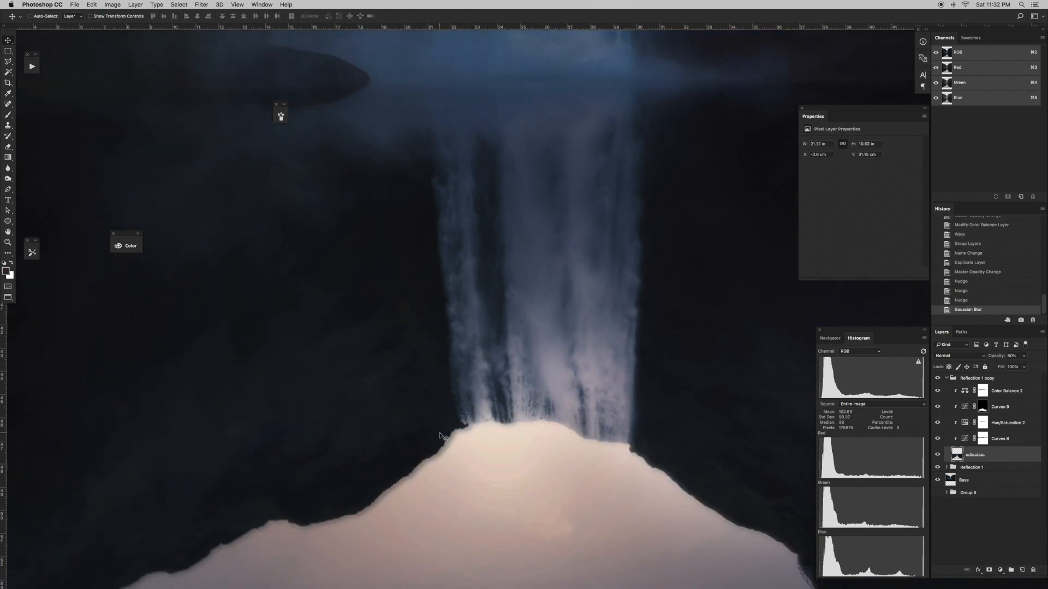
{"action": "scroll", "coordinate": [440, 432], "scroll_direction": "down", "scroll_amount": 10}
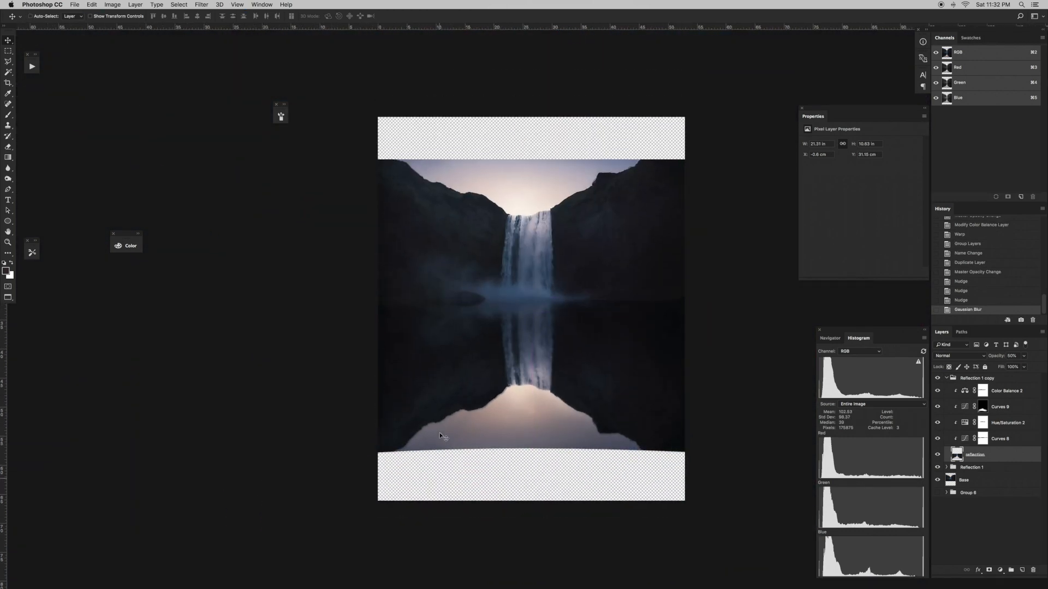
- Nudge the copied reflection layer slightly left and up to X -0.64 cm and Y 31.12 cm
{"action": "scroll", "coordinate": [440, 433], "scroll_direction": "up", "scroll_amount": 2}
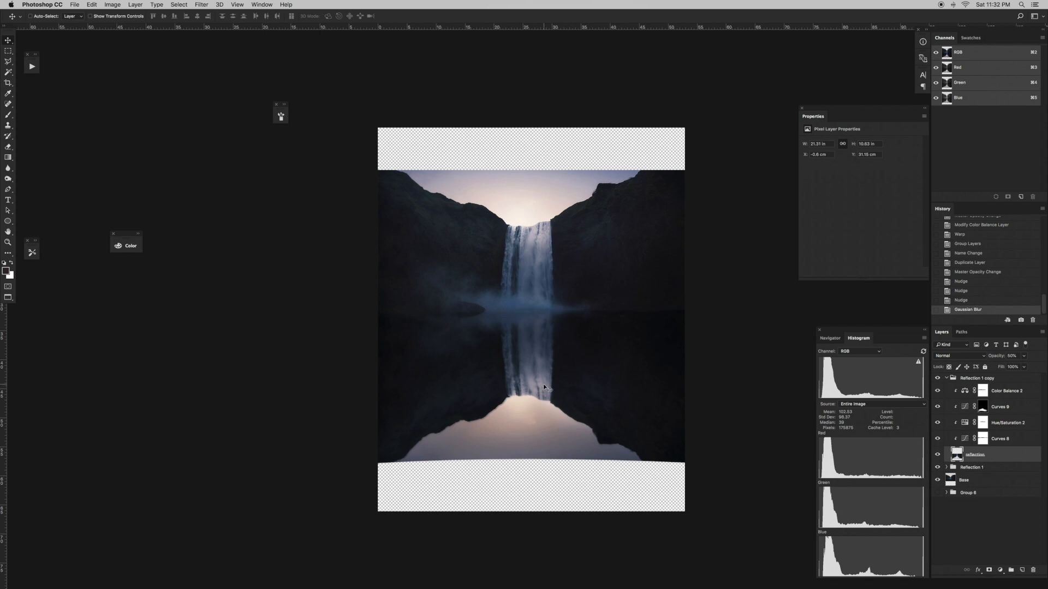
{"action": "key", "text": "super+equal"}
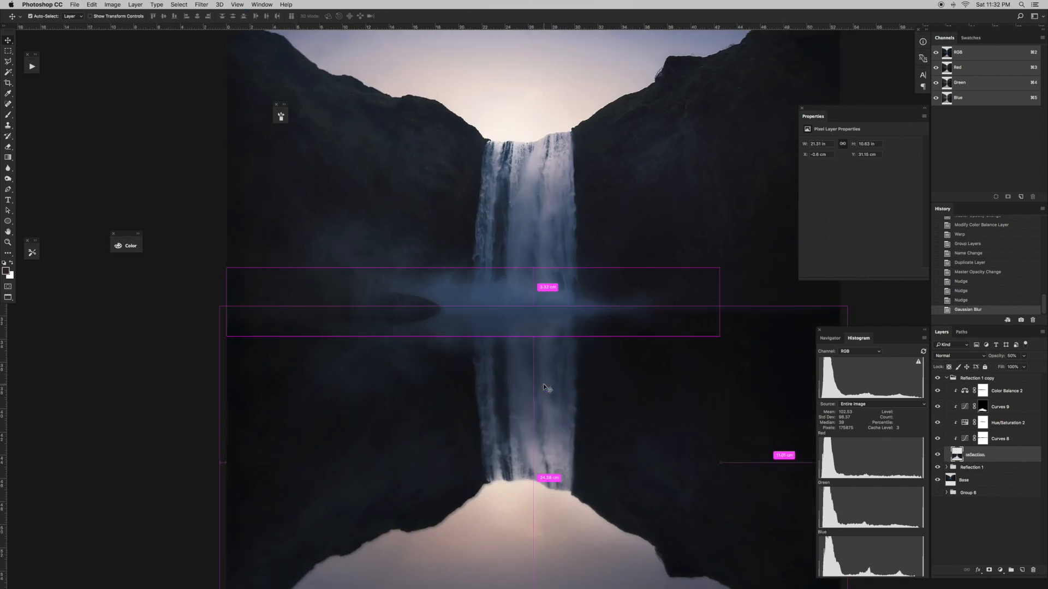
{"action": "key", "text": "super+equal"}
{"action": "scroll", "coordinate": [543, 384], "scroll_direction": "down", "scroll_amount": 5}
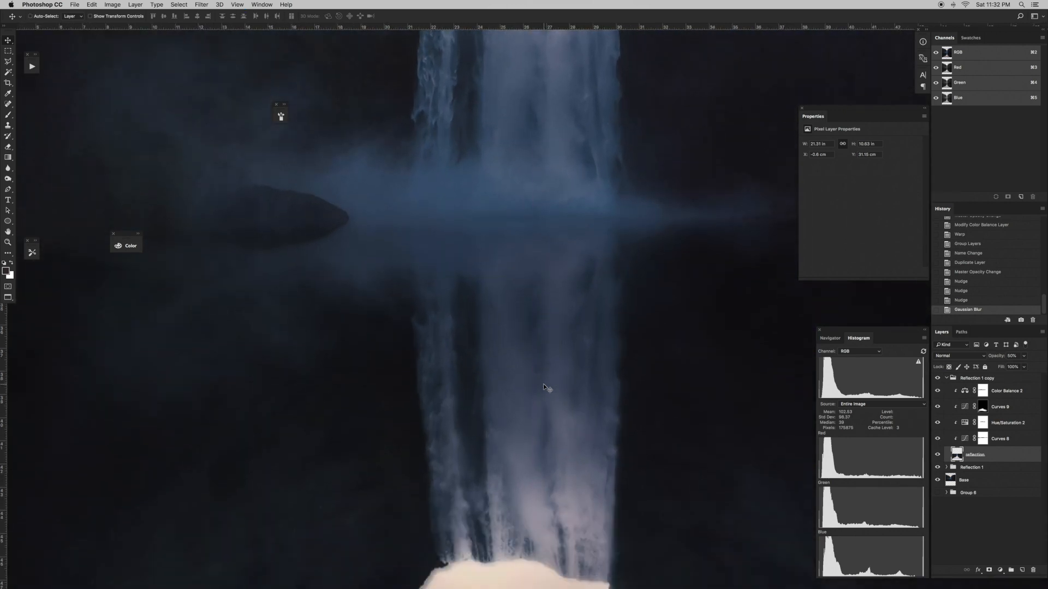
{"action": "key", "text": "Left"}
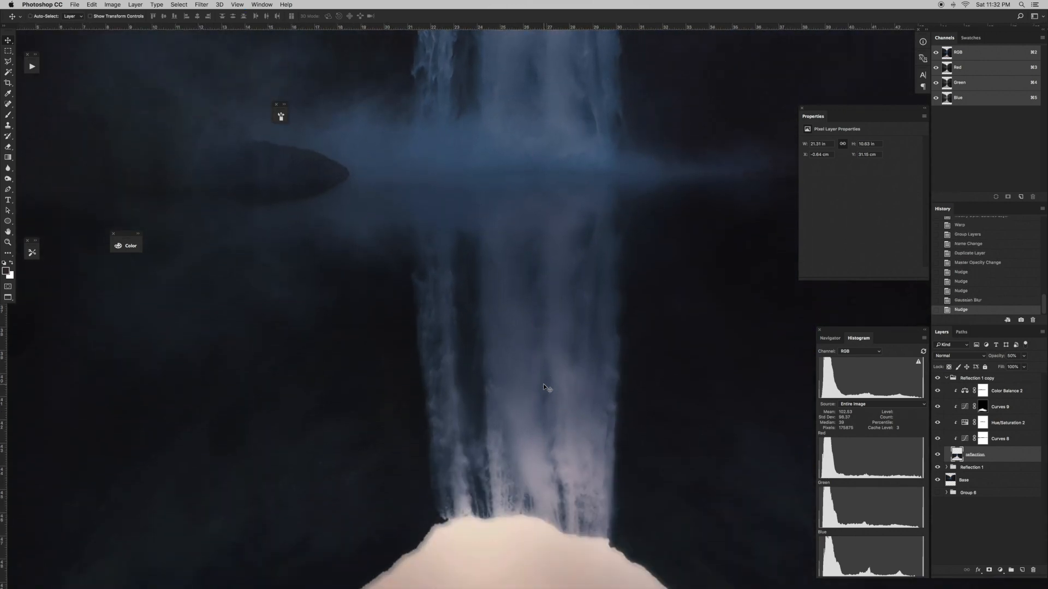
{"action": "key", "text": "Up"}
{"action": "key", "text": "super+minus"}
{"action": "key", "text": "super+minus"}
{"action": "key", "text": "super+minus"}
{"action": "key", "text": "super+minus"}
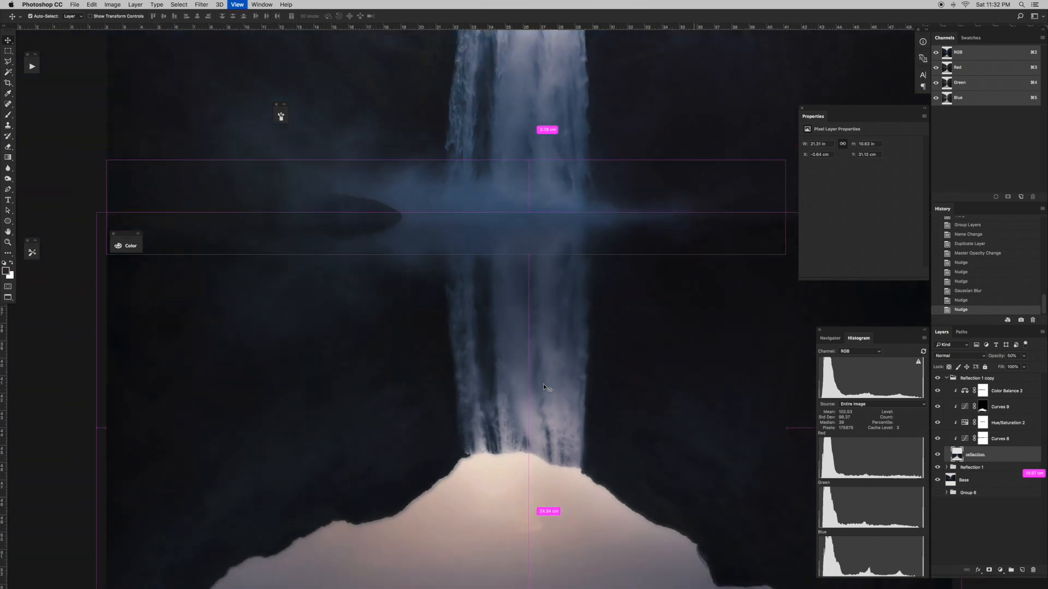
- Compare the full image with and without the copied reflection layer, ending with the layer visible
{"action": "left_click", "coordinate": [936, 456]}
{"action": "left_click", "coordinate": [936, 456]}
{"action": "left_click", "coordinate": [937, 455]}
{"action": "left_click", "coordinate": [937, 455]}
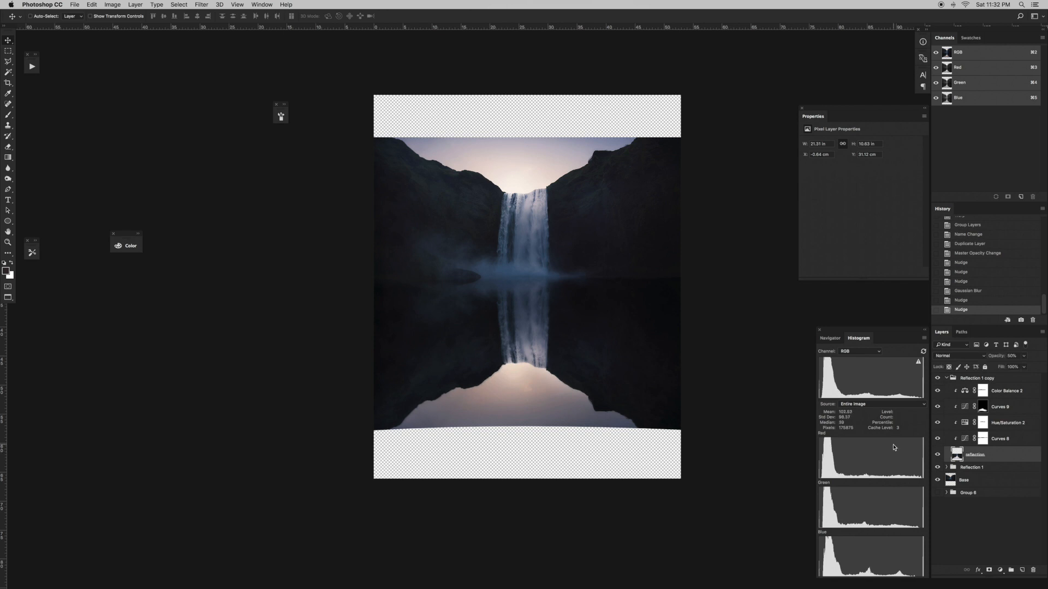
- Apply a Motion Blur with a 45° angle and a distance of 10 pixels to the copied reflection layer
{"action": "left_click", "coordinate": [202, 4]}
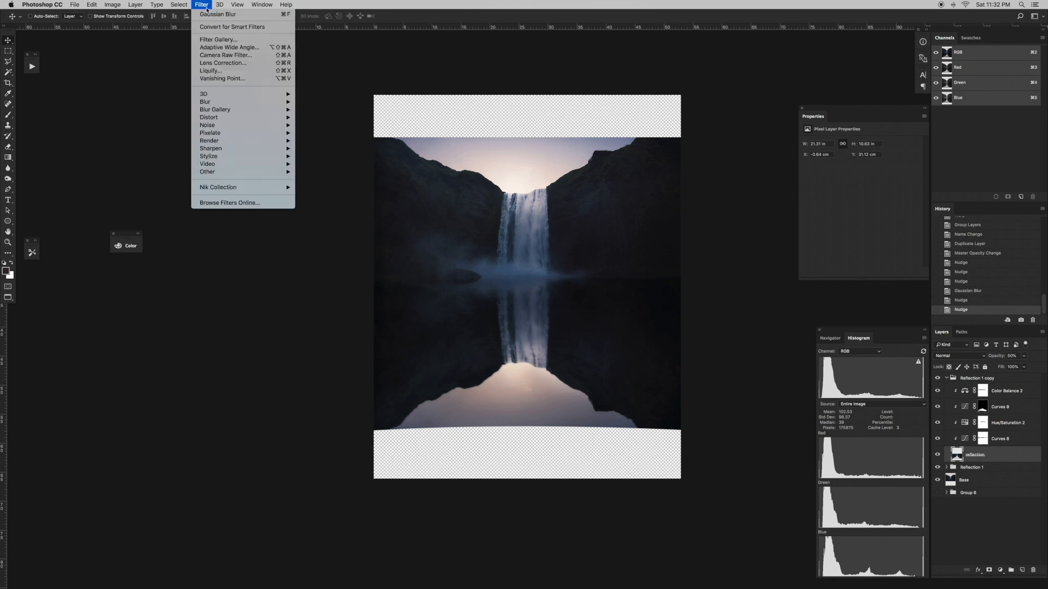
{"action": "mouse_move", "coordinate": [232, 102]}
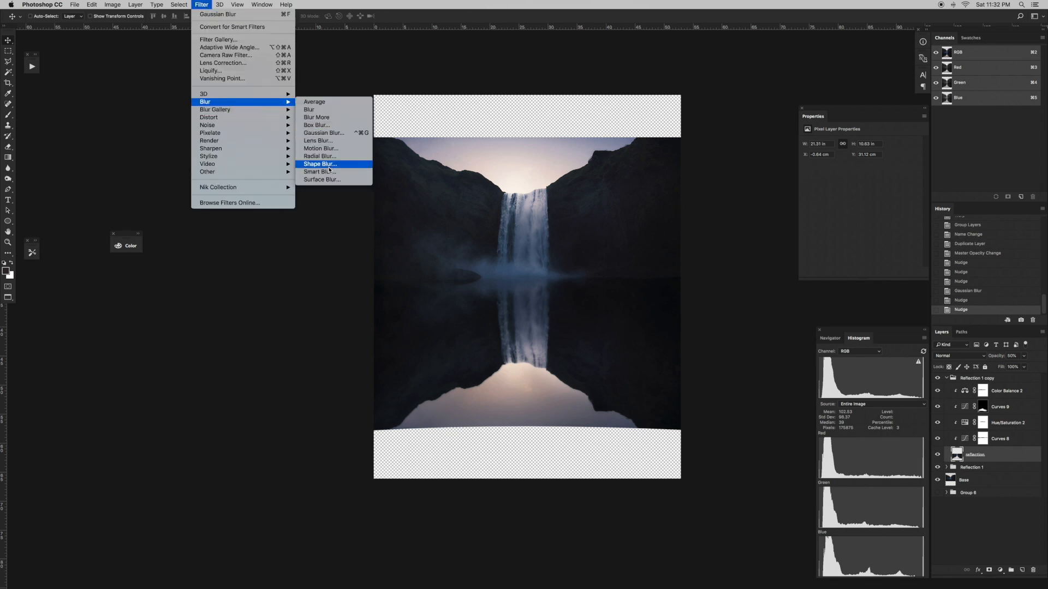
{"action": "left_click", "coordinate": [330, 150]}
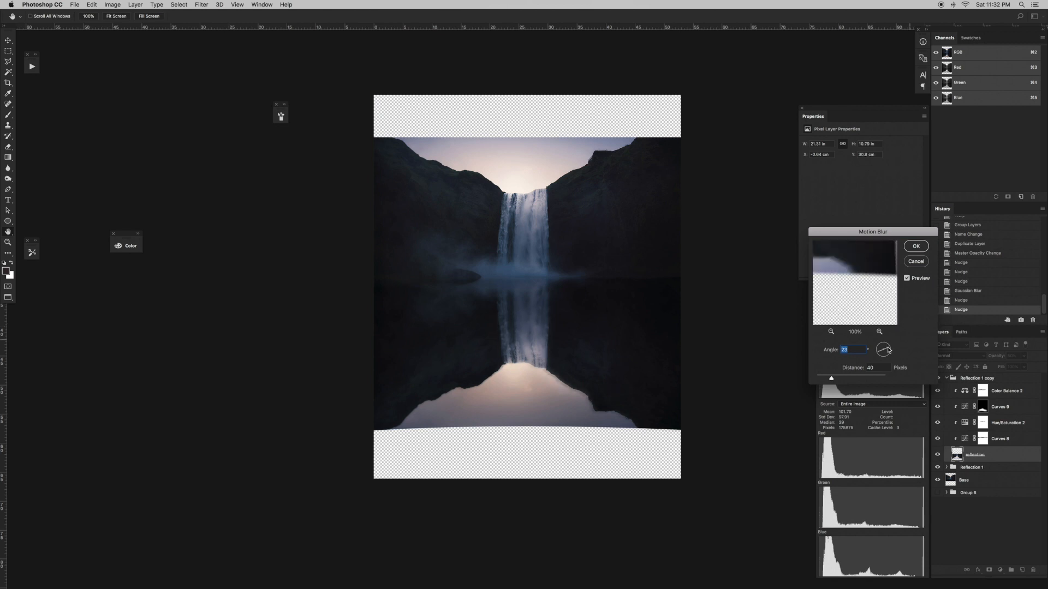
{"action": "left_click_drag", "start_coordinate": [885, 346], "coordinate": [887, 346]}
{"action": "left_click", "coordinate": [851, 369]}
{"action": "type", "text": "15"}
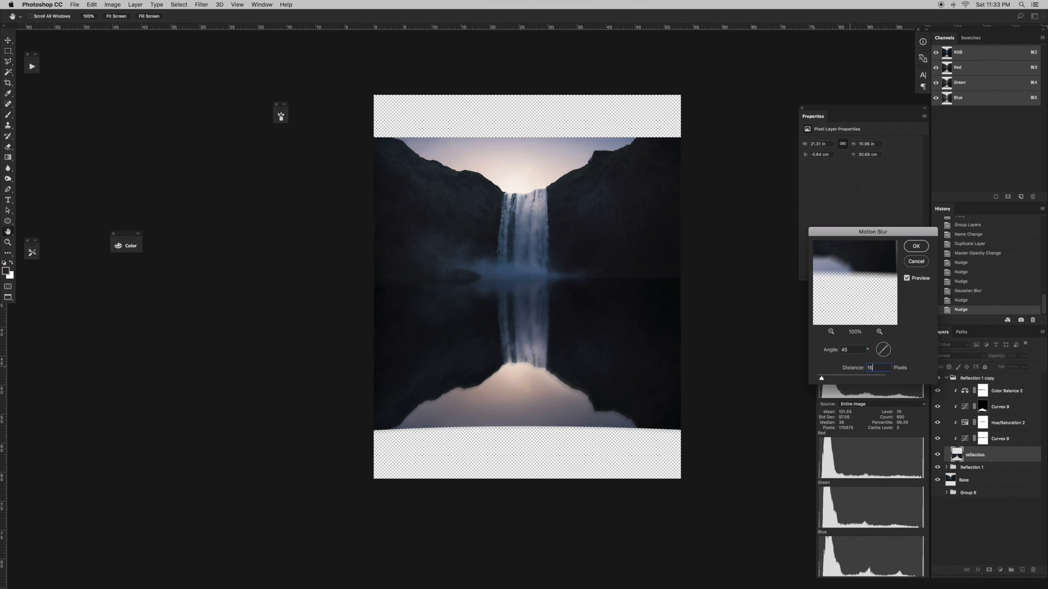
{"action": "key", "text": "BackSpace"}
{"action": "key", "text": "BackSpace"}
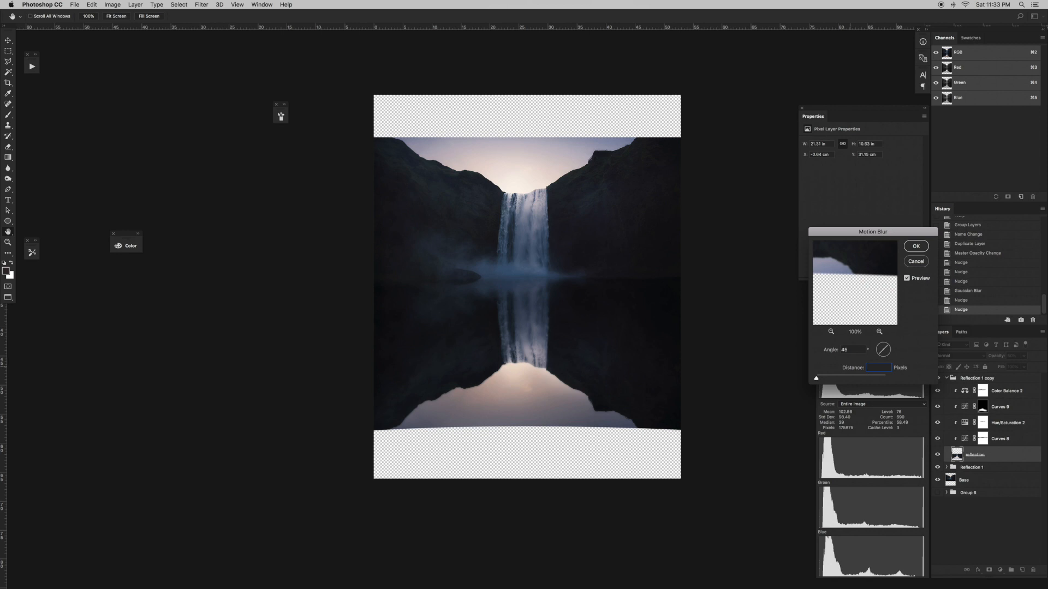
{"action": "type", "text": "10"}
{"action": "key", "text": "Return"}
- Compare the reflection up close before and after the Motion Blur, keep the blur and check the whole image
{"action": "key", "text": "super+equal"}
{"action": "key", "text": "super+equal"}
{"action": "key", "text": "super+equal"}
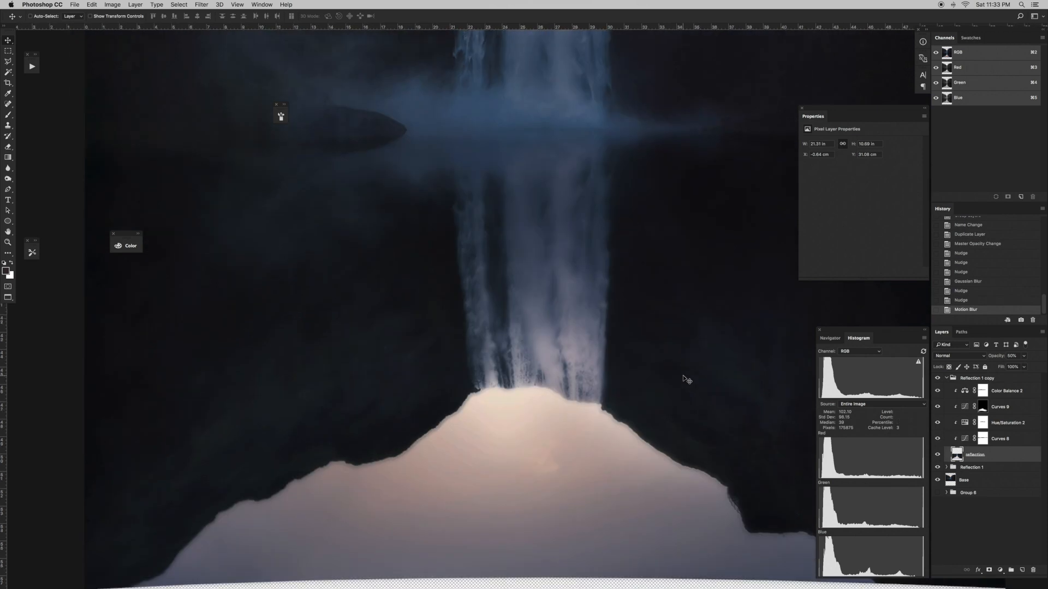
{"action": "key", "text": "super+z"}
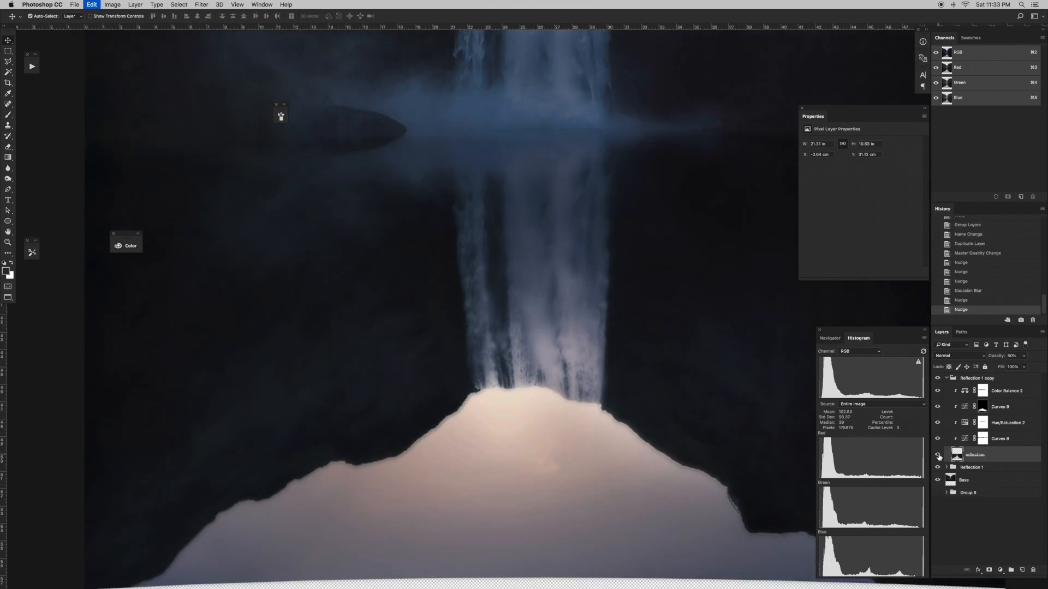
{"action": "key", "text": "super+shift+z"}
{"action": "key", "text": "super+z"}
{"action": "key", "text": "super+shift+z"}
{"action": "key", "text": "super+z"}
{"action": "key", "text": "super+shift+z"}
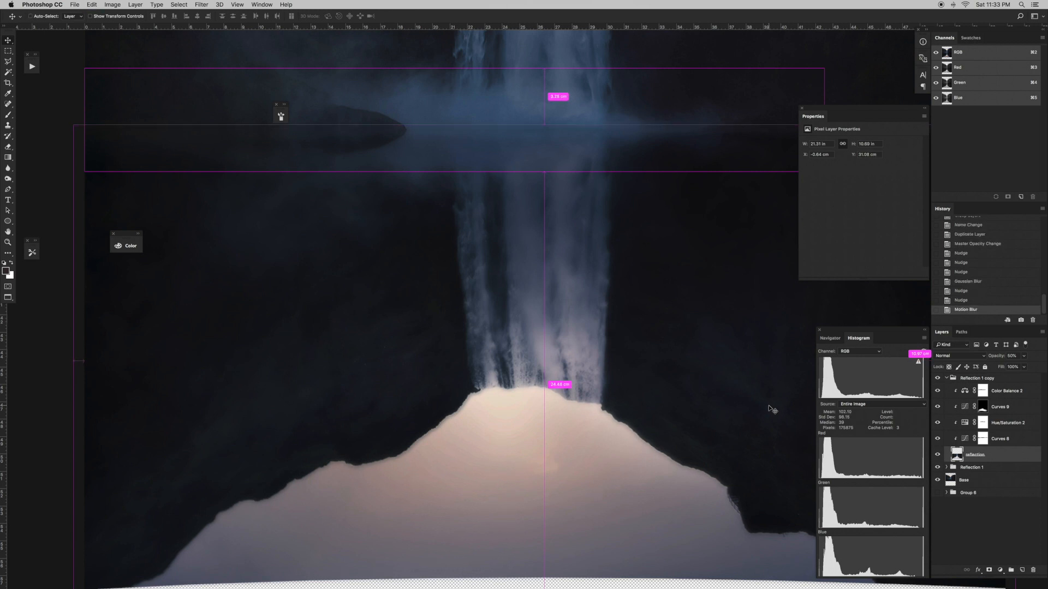
{"action": "key", "text": "super+0"}
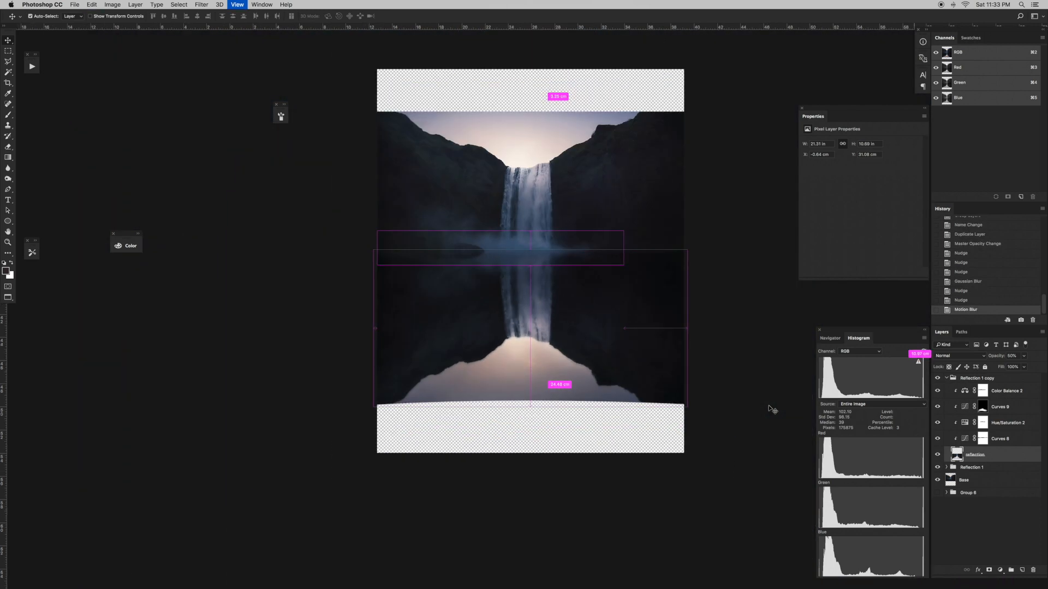
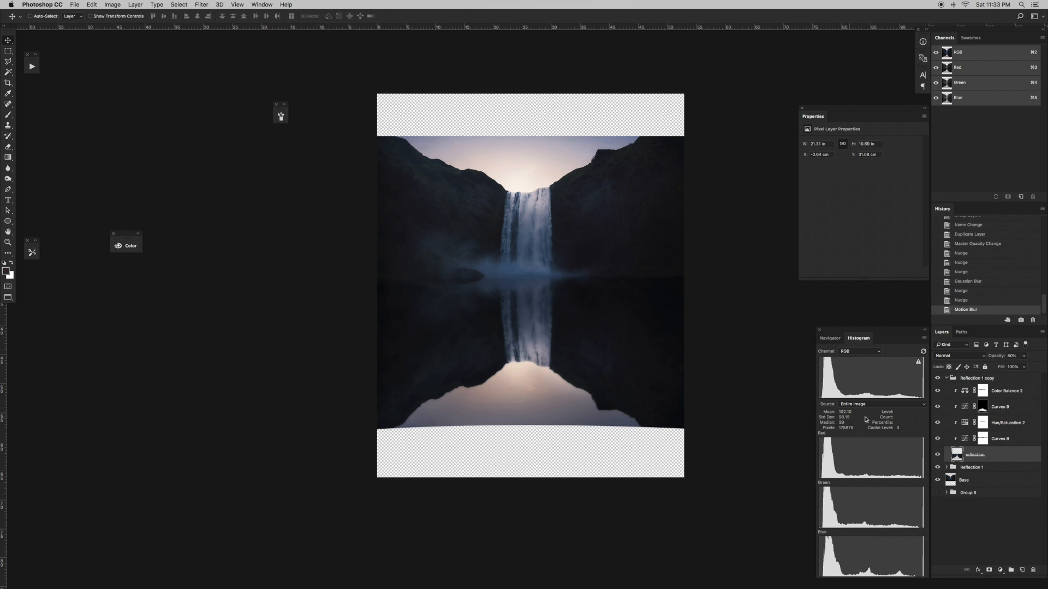
- Duplicate the Base layer, place the copy above all other layers and rename it Foreground
{"action": "left_click", "coordinate": [969, 480]}
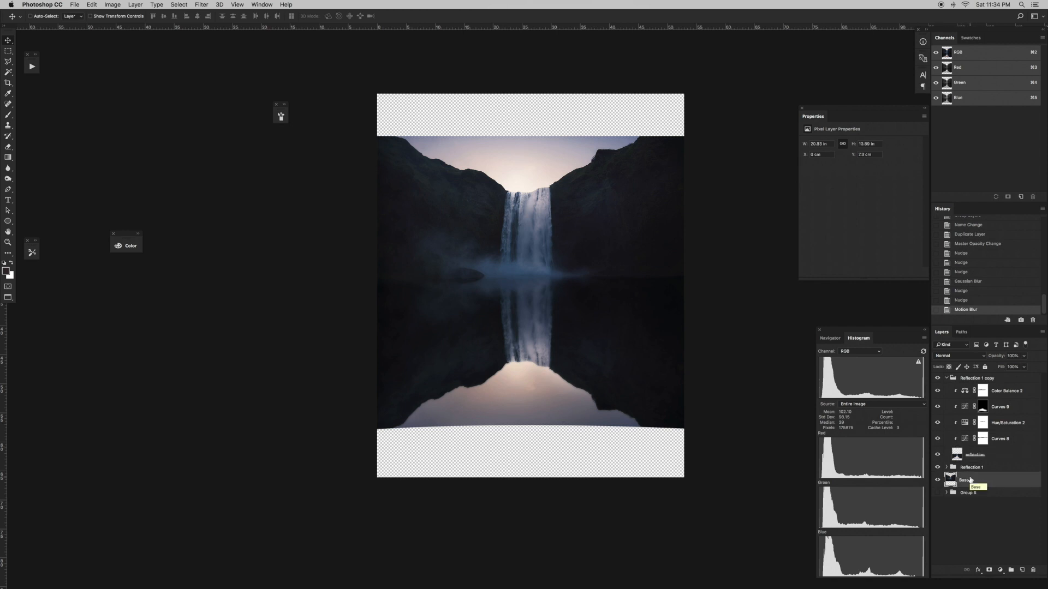
{"action": "key", "text": "super+j"}
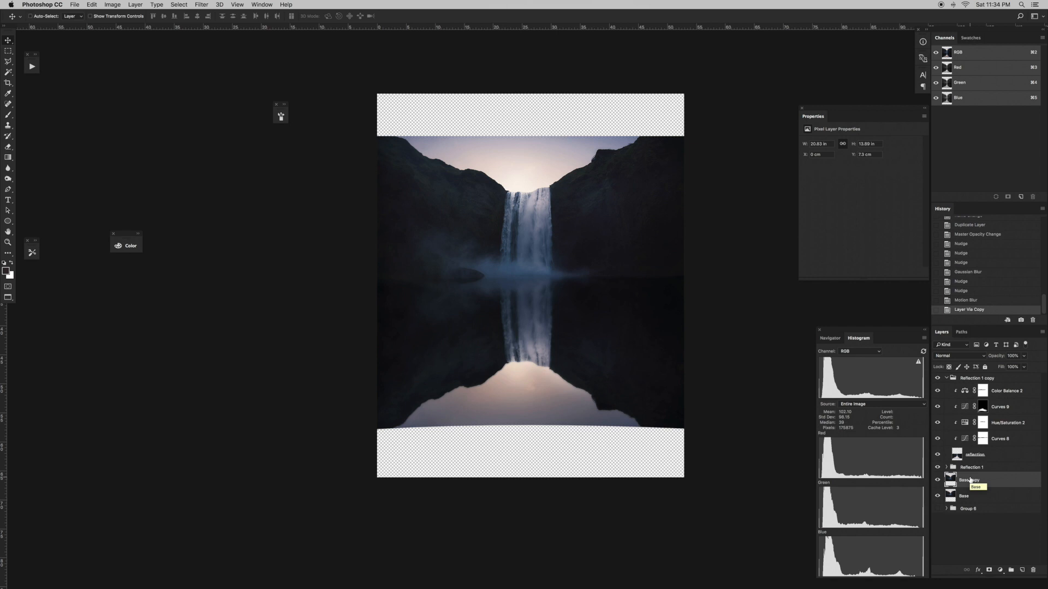
{"action": "left_click_drag", "start_coordinate": [969, 481], "coordinate": [985, 376]}
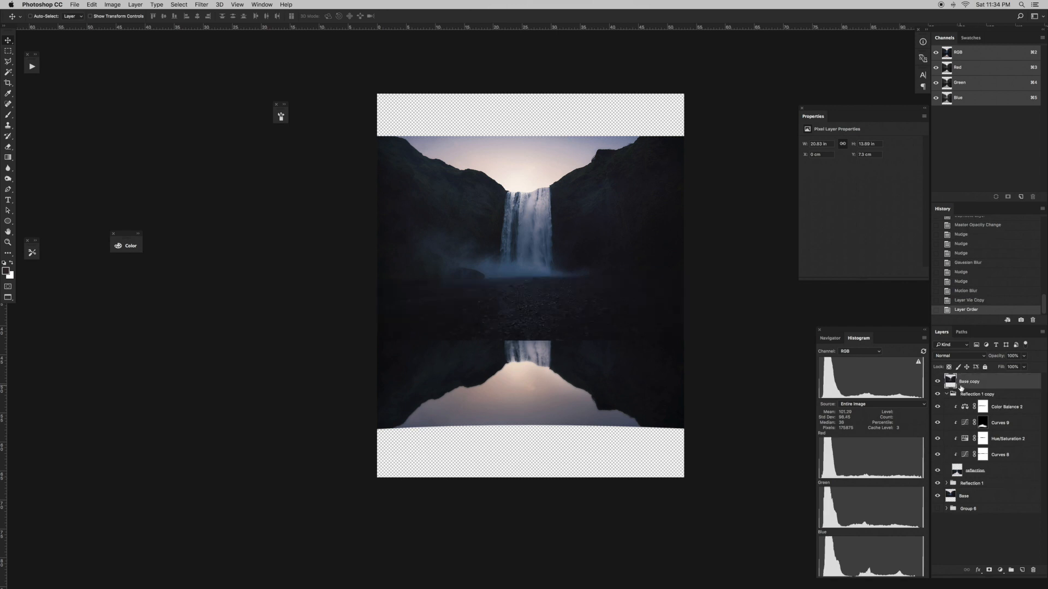
{"action": "double_click", "coordinate": [977, 382]}
{"action": "type", "text": "foreground"}
{"action": "key", "text": "Return"}
- Move the Foreground layer down to the canvas's lower edge at X 0 cm, Y 31.08 cm, and compare the image with it hidden
{"action": "left_click_drag", "start_coordinate": [563, 305], "coordinate": [551, 373]}
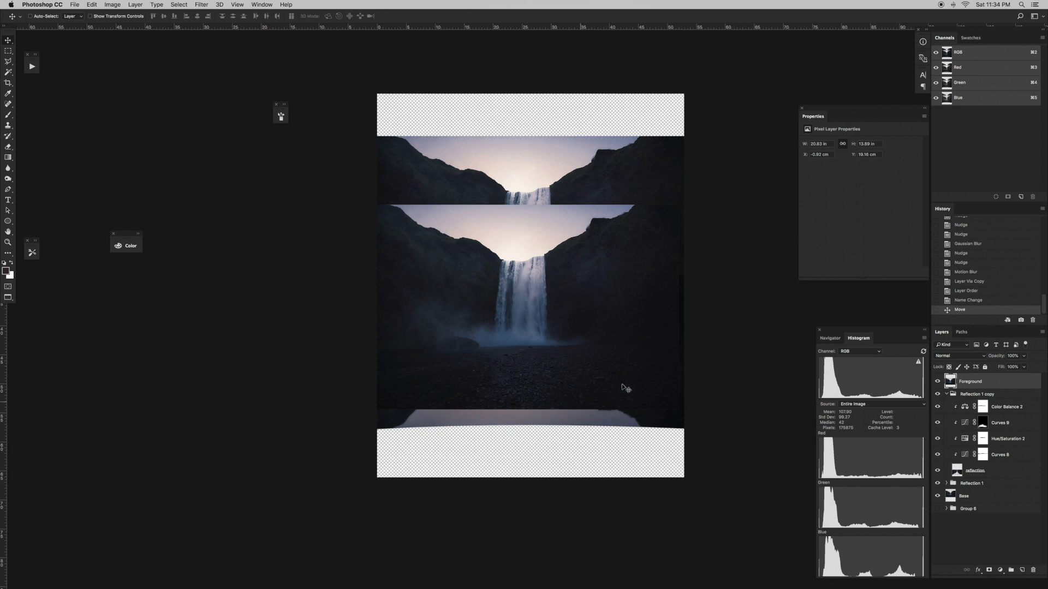
{"action": "key", "text": "super+equal"}
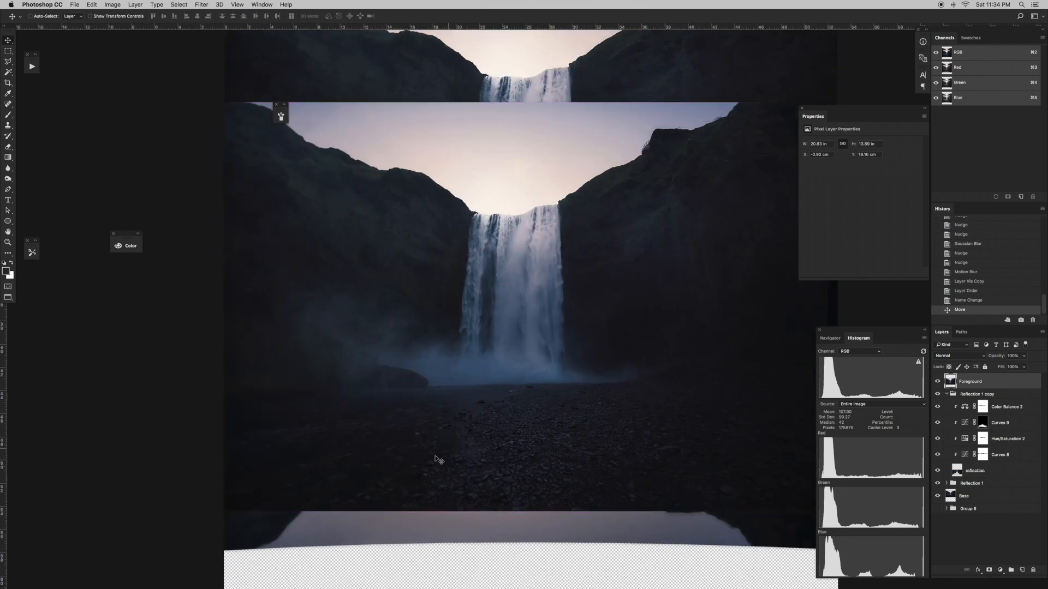
{"action": "key", "text": "super+minus"}
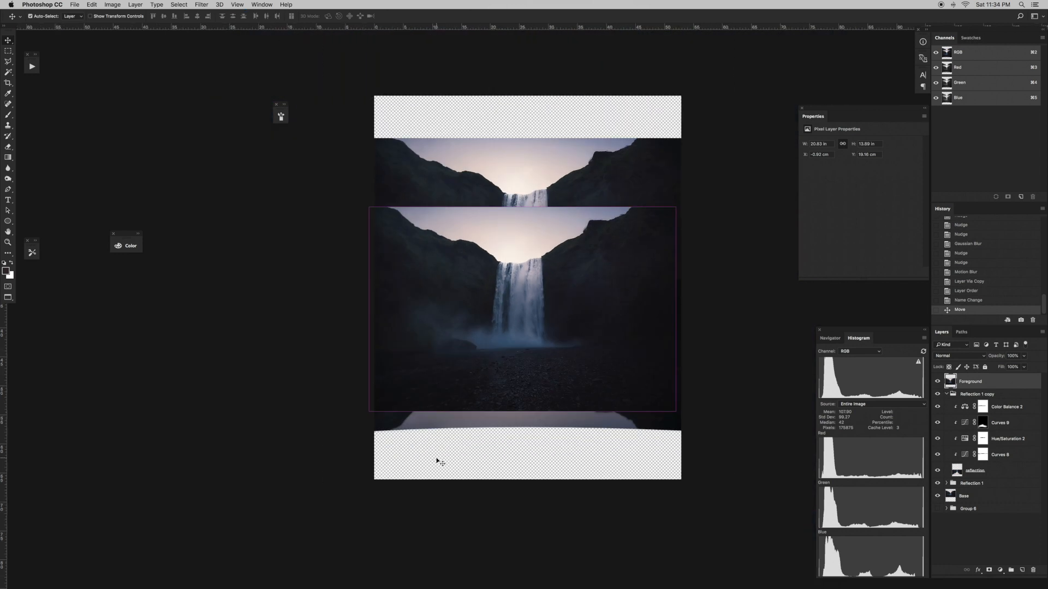
{"action": "left_click", "coordinate": [938, 382]}
{"action": "left_click", "coordinate": [938, 382]}
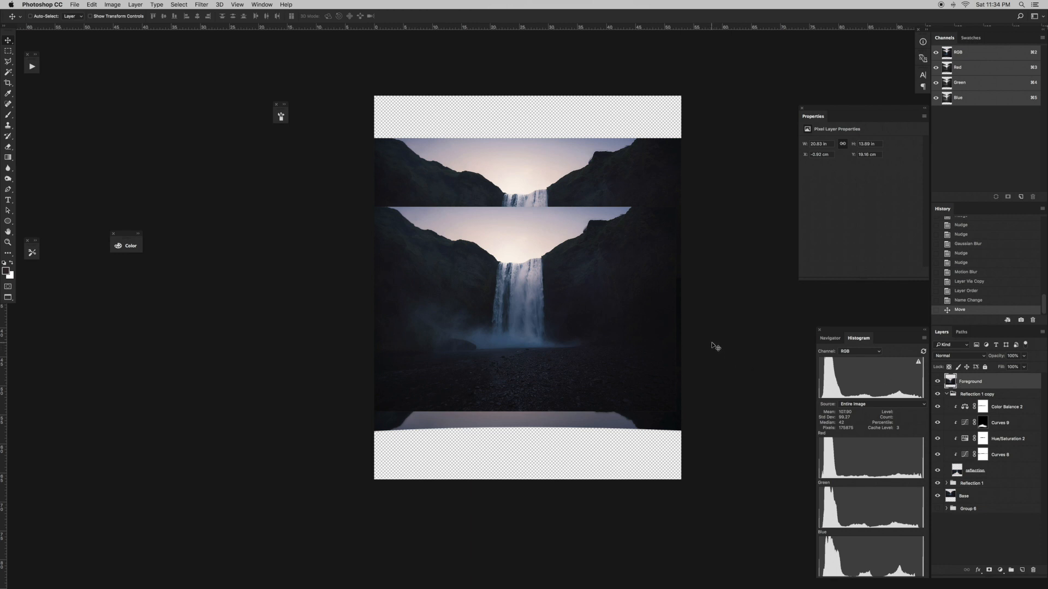
{"action": "left_click_drag", "start_coordinate": [712, 346], "coordinate": [724, 409]}
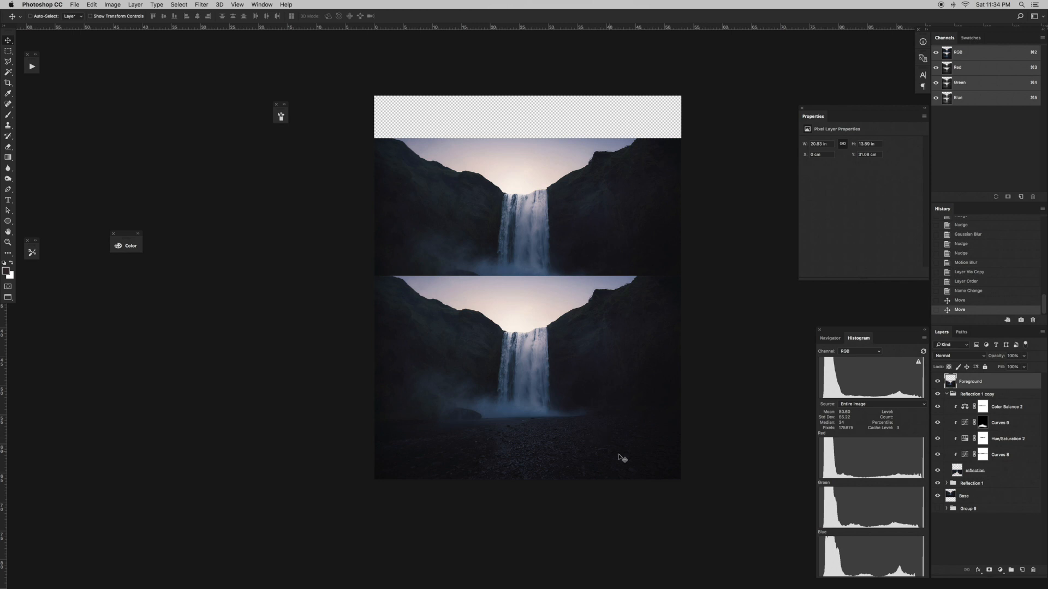
{"action": "left_click", "coordinate": [938, 382]}
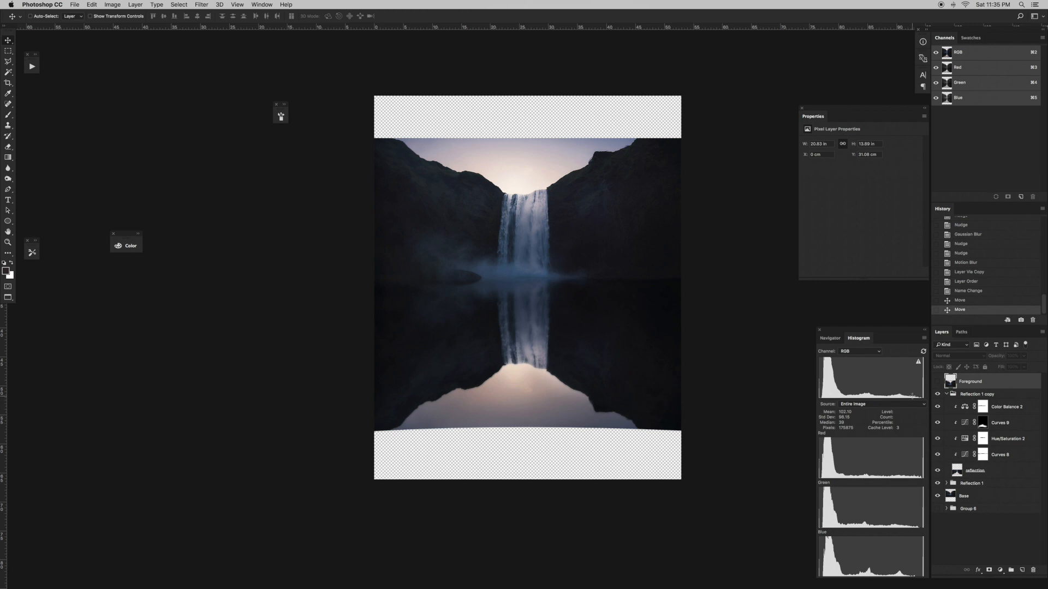
{"action": "left_click", "coordinate": [938, 382]}
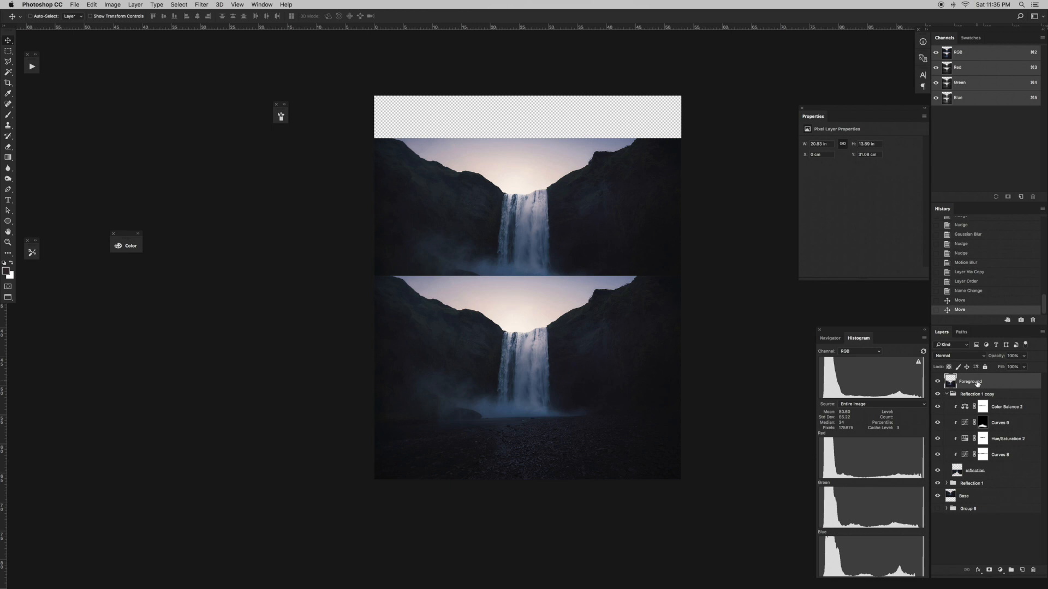
- Select the full-width strip of pebbly ground below the waterfall on the Foreground layer and copy it to a new layer
{"action": "key", "text": "m"}
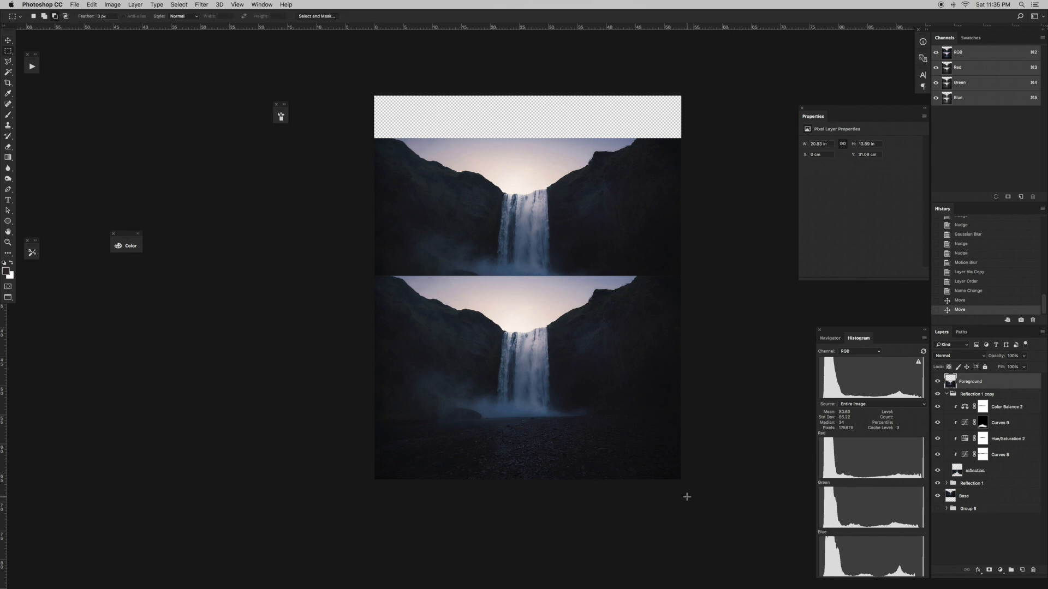
{"action": "left_click_drag", "start_coordinate": [698, 496], "coordinate": [514, 472]}
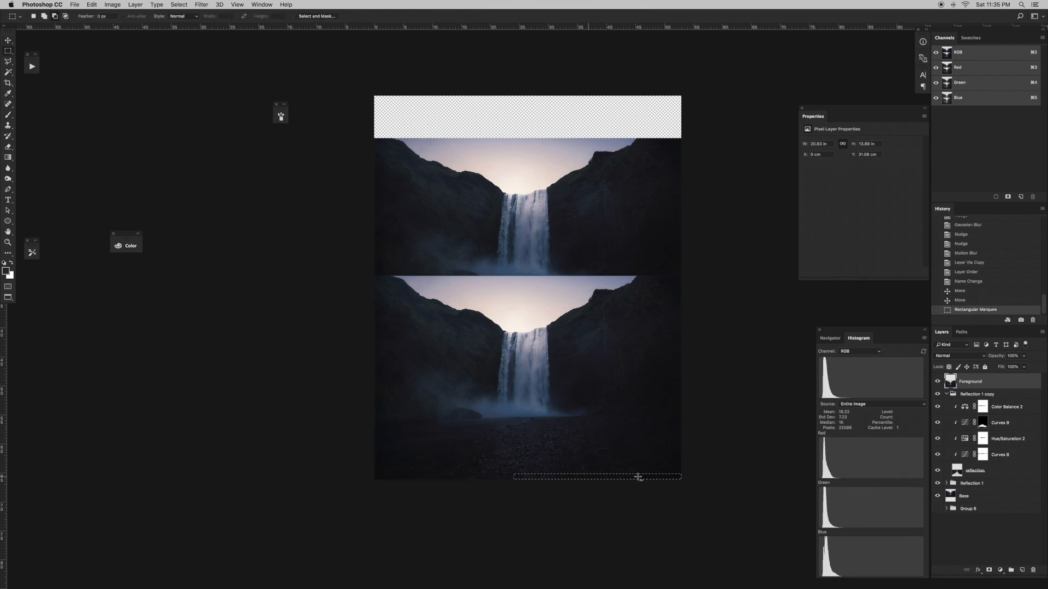
{"action": "left_click", "coordinate": [524, 484]}
{"action": "left_click_drag", "start_coordinate": [698, 511], "coordinate": [358, 419]}
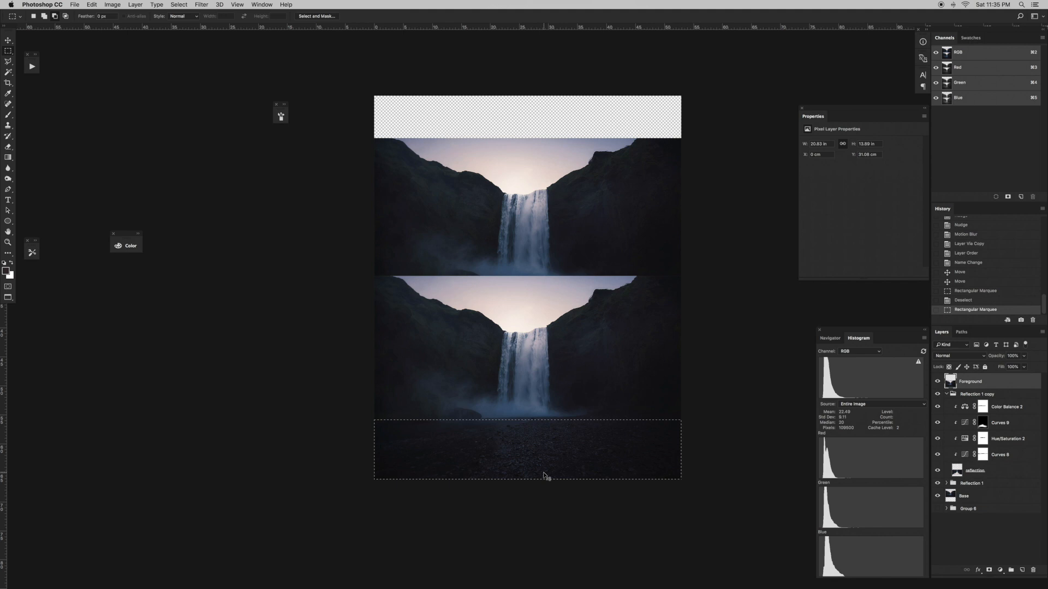
{"action": "key", "text": "super+j"}
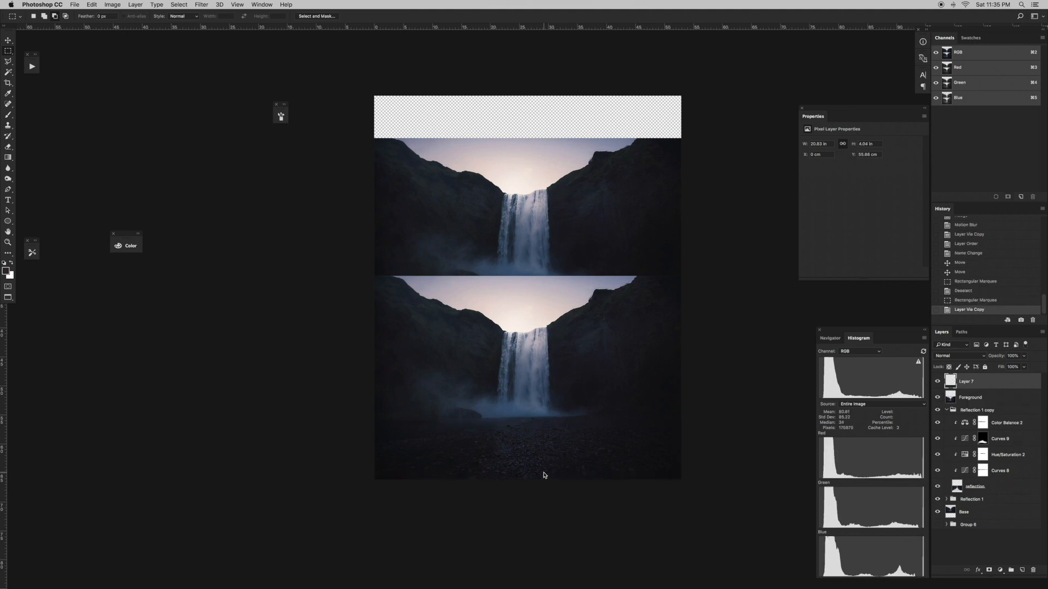
- Hide the Foreground layer and compare the composition with and without the copied strip of pebbly ground
{"action": "left_click", "coordinate": [938, 397]}
{"action": "key", "text": "v"}
{"action": "left_click_drag", "start_coordinate": [579, 407], "coordinate": [626, 402]}
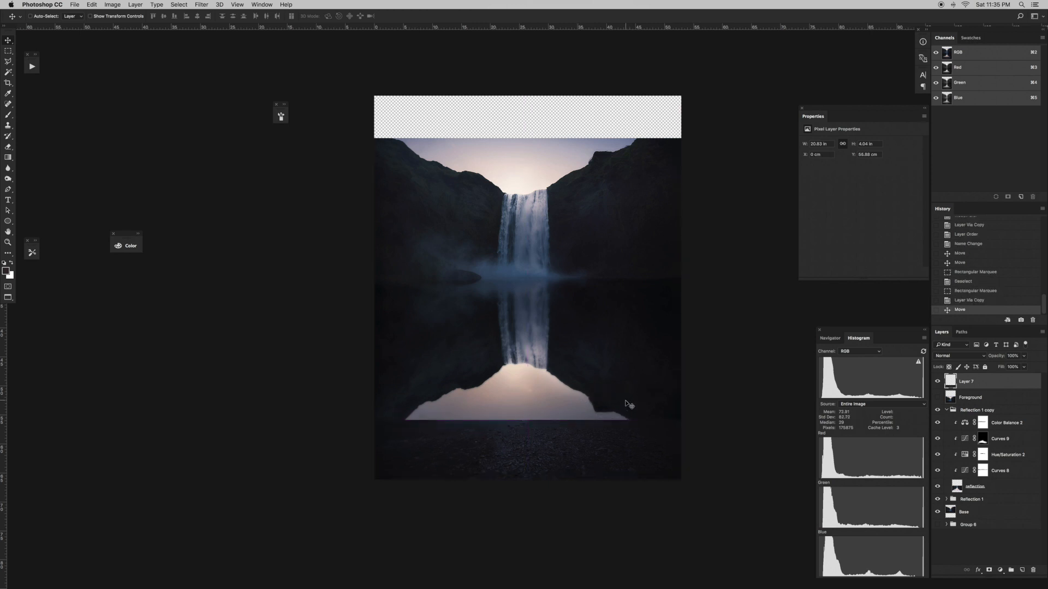
{"action": "left_click", "coordinate": [937, 381]}
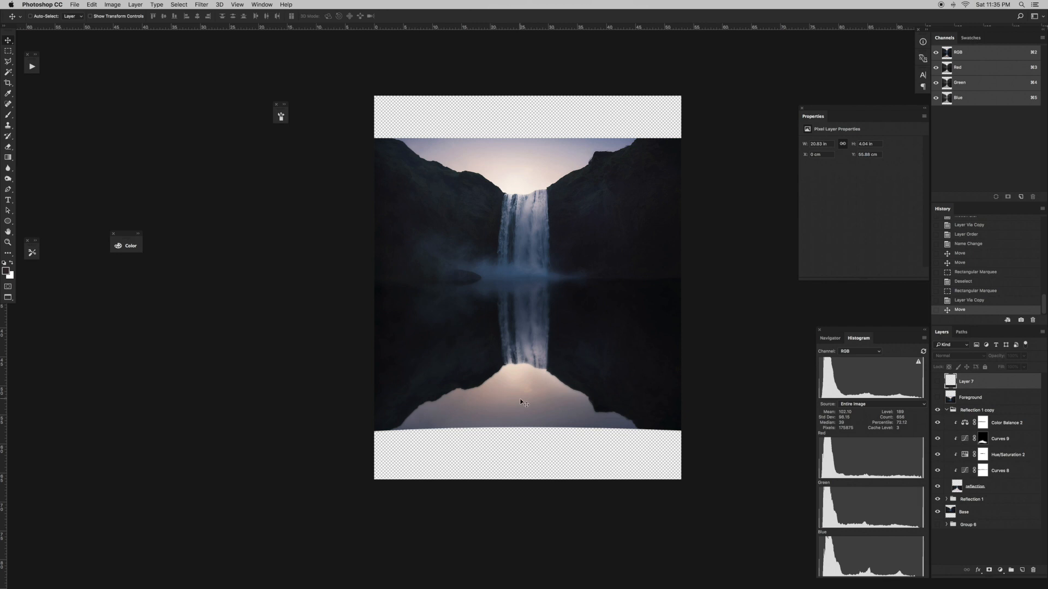
{"action": "left_click", "coordinate": [938, 382]}
{"action": "left_click", "coordinate": [937, 384]}
{"action": "left_click", "coordinate": [937, 383]}
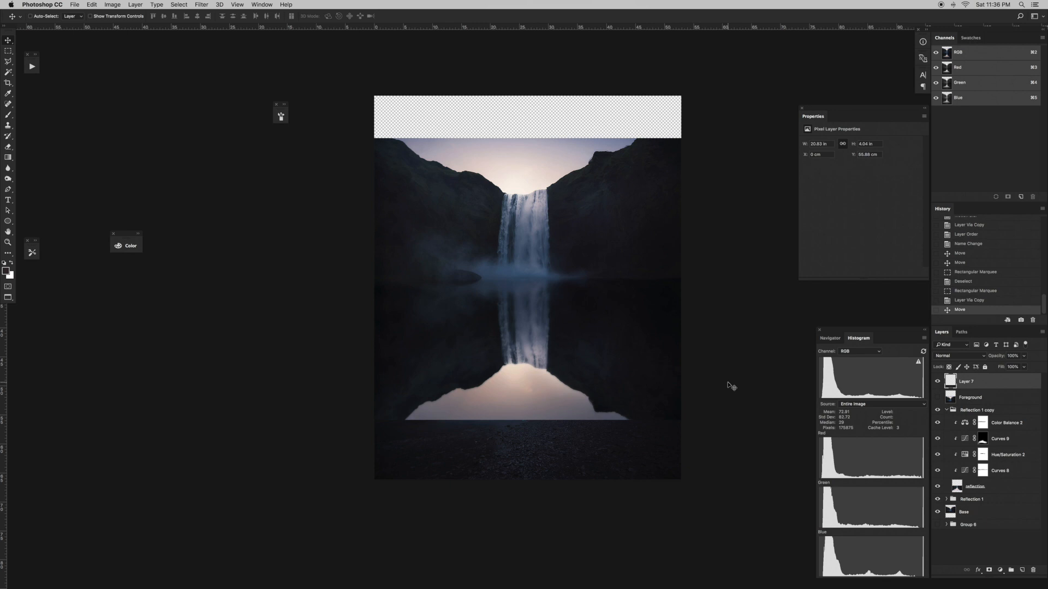
- Enlarge the copied pebble strip proportionally to about 188%, roughly 39.17 x 7.6 in, keeping its base on the canvas's lower edge
{"action": "key", "text": "super+t"}
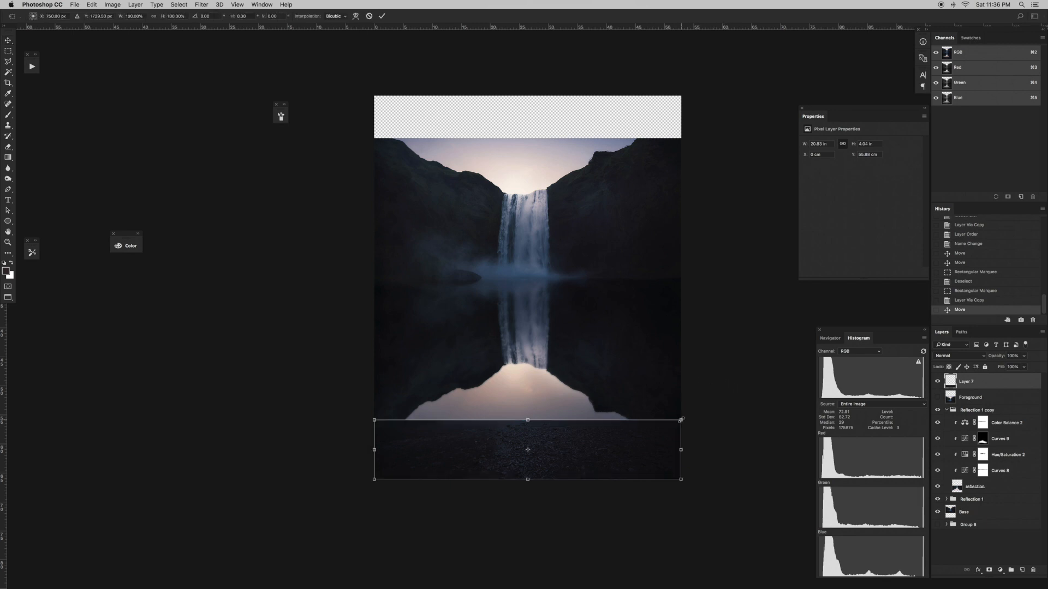
{"action": "left_click_drag", "start_coordinate": [681, 419], "coordinate": [808, 345]}
{"action": "left_click_drag", "start_coordinate": [598, 465], "coordinate": [568, 439]}
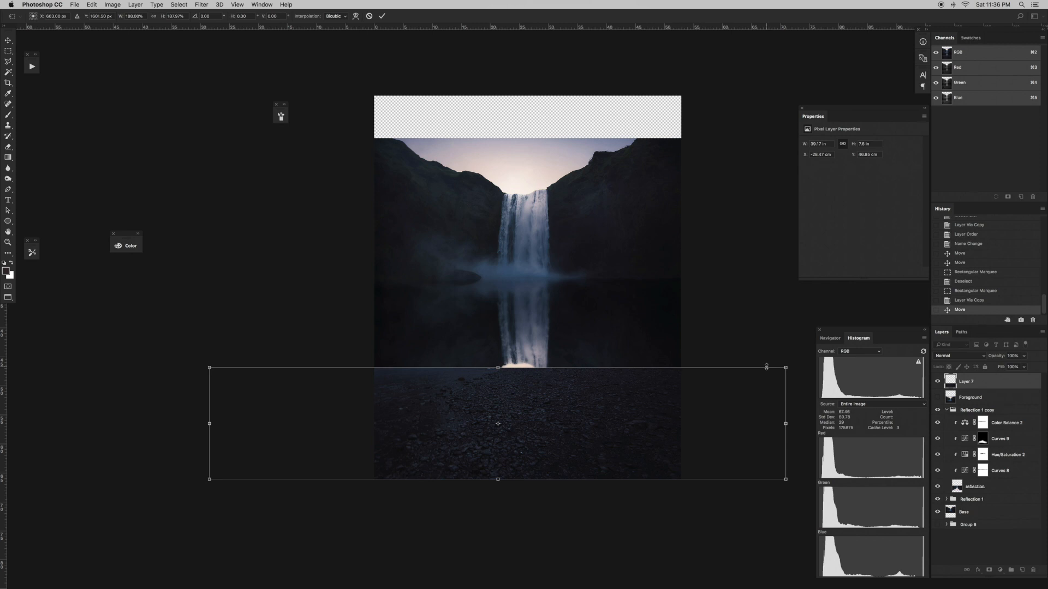
{"action": "left_click", "coordinate": [93, 5]}
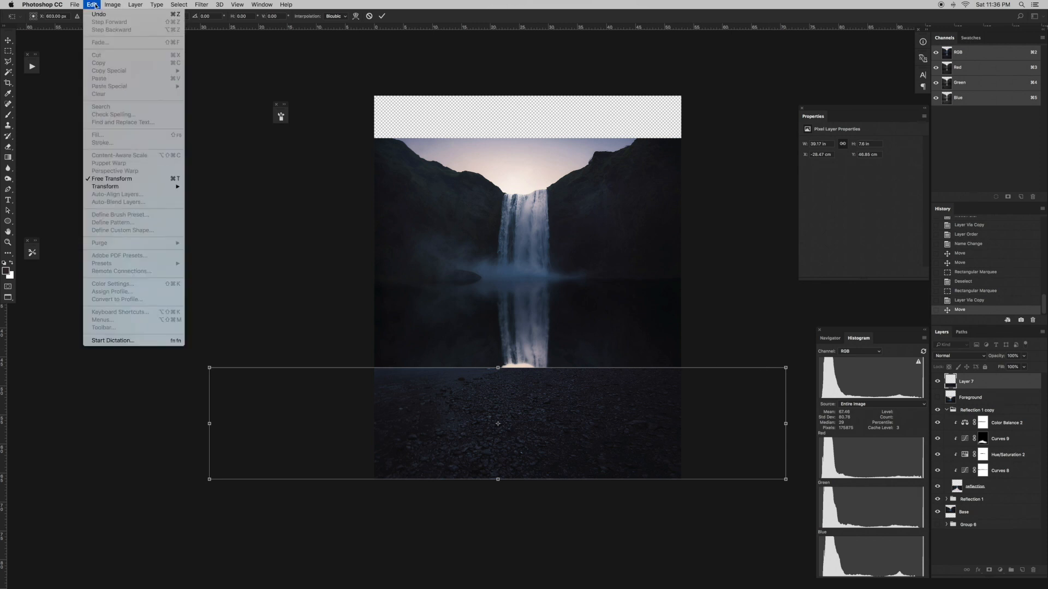
{"action": "mouse_move", "coordinate": [115, 189]}
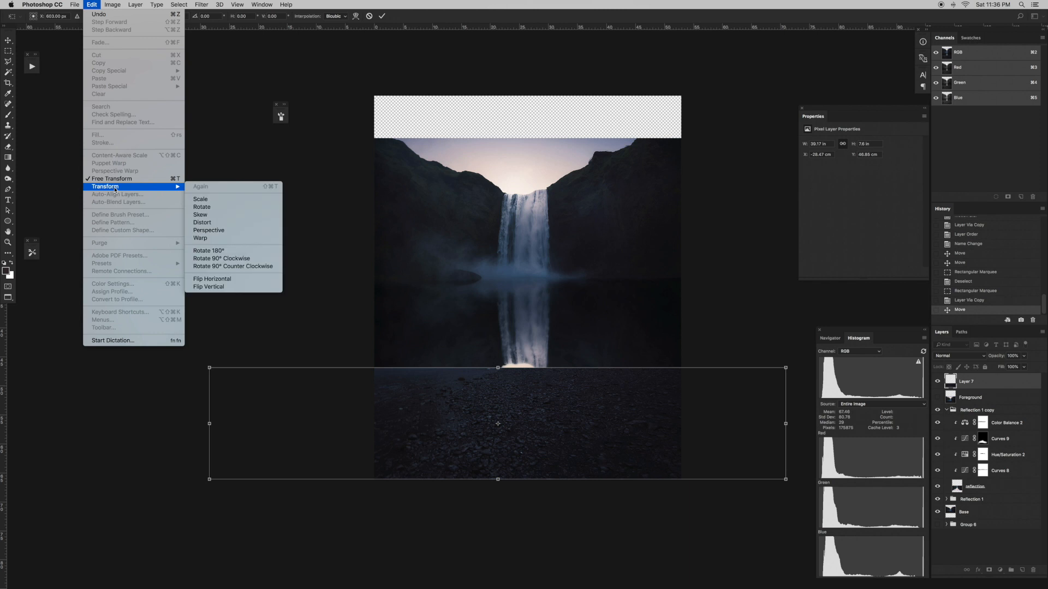
{"action": "left_click", "coordinate": [317, 162]}
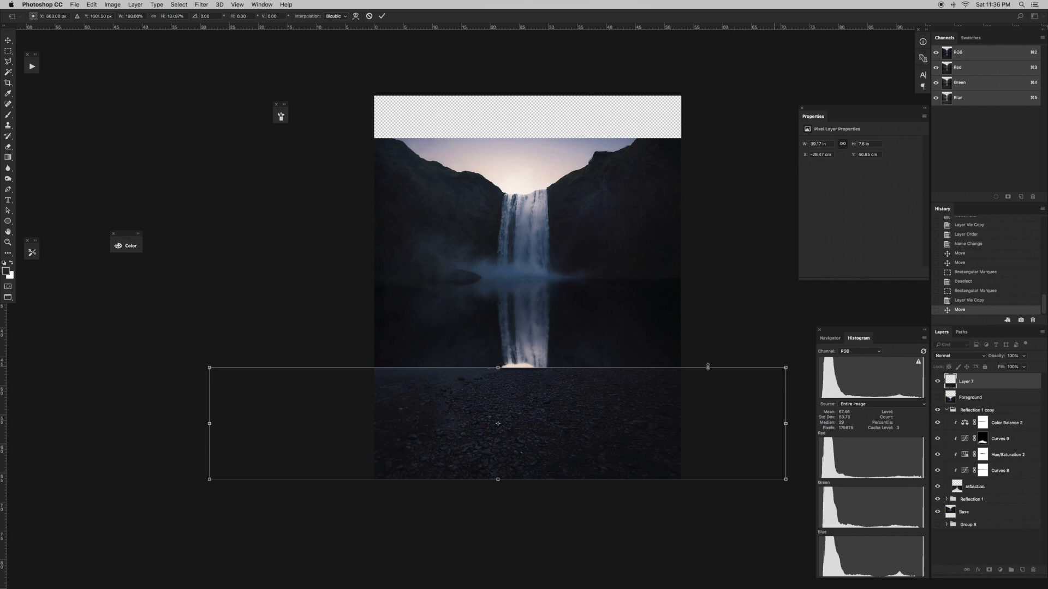
- Stretch the pebble strip to about 42.51 x 13.66 in, reaching up to the base of the waterfall, and apply the transform
{"action": "left_click_drag", "start_coordinate": [498, 368], "coordinate": [515, 284]}
{"action": "left_click_drag", "start_coordinate": [786, 382], "coordinate": [835, 382]}
{"action": "mouse_move", "coordinate": [660, 371]}
{"action": "left_mouse_down"}
{"action": "mouse_move", "coordinate": [602, 371]}
{"action": "mouse_move", "coordinate": [675, 369]}
{"action": "left_mouse_up"}
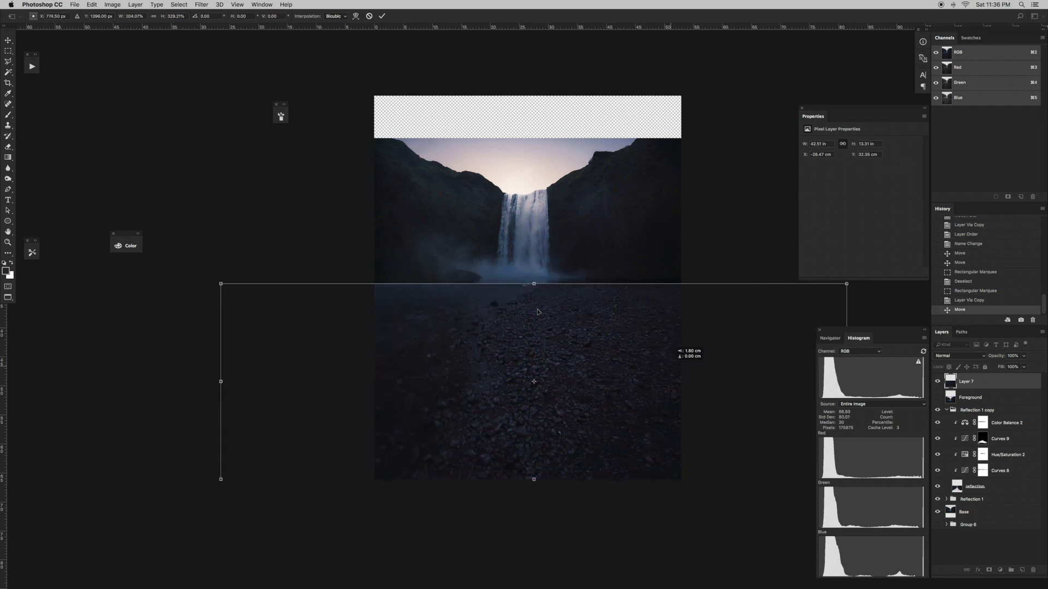
{"action": "left_click_drag", "start_coordinate": [532, 284], "coordinate": [539, 322]}
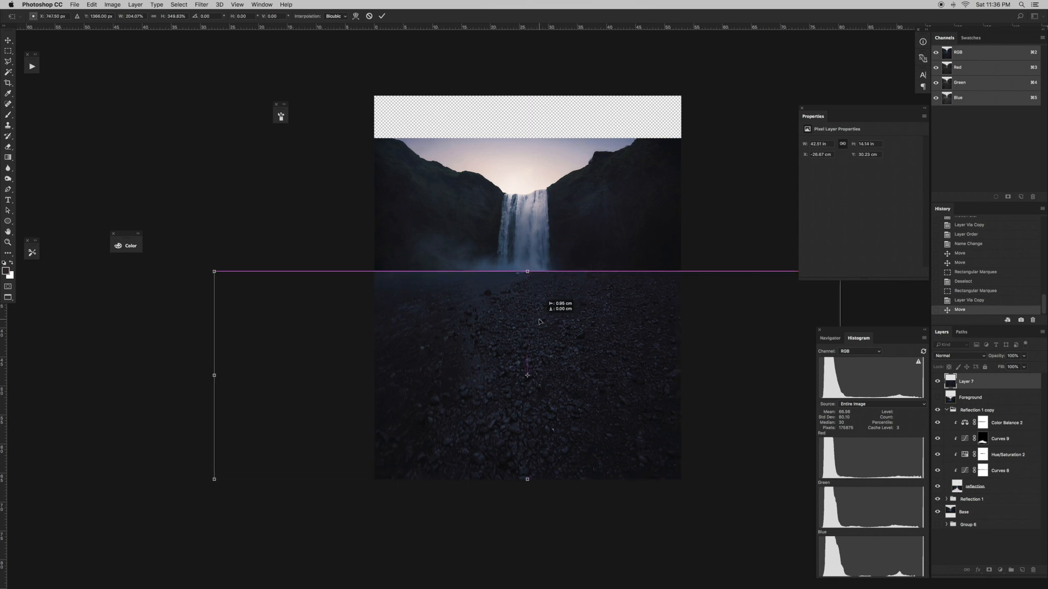
{"action": "left_click_drag", "start_coordinate": [535, 279], "coordinate": [540, 353]}
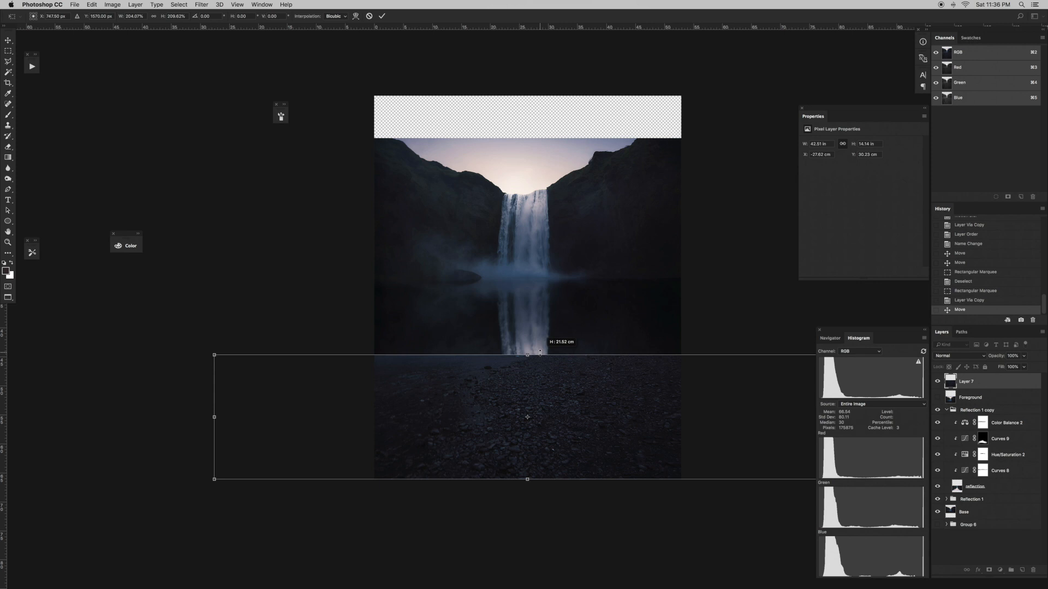
{"action": "left_click_drag", "start_coordinate": [540, 352], "coordinate": [549, 280]}
{"action": "key", "text": "Return"}
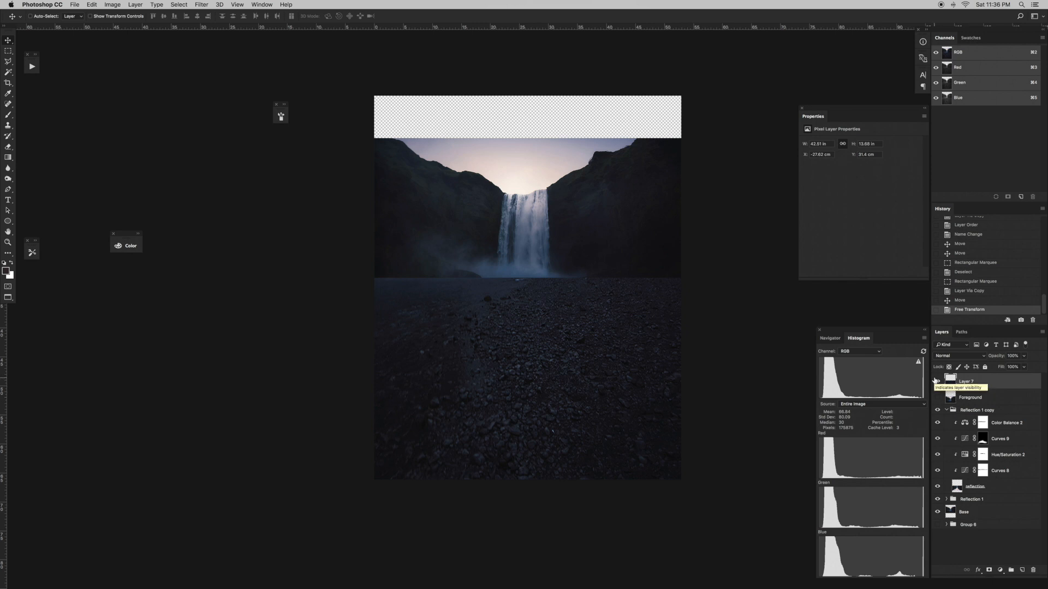
- Hide the enlarged pebble layer and crop the transparent strip above the sky off the canvas
{"action": "left_click", "coordinate": [937, 382]}
{"action": "left_click", "coordinate": [937, 382]}
{"action": "left_click", "coordinate": [937, 383]}
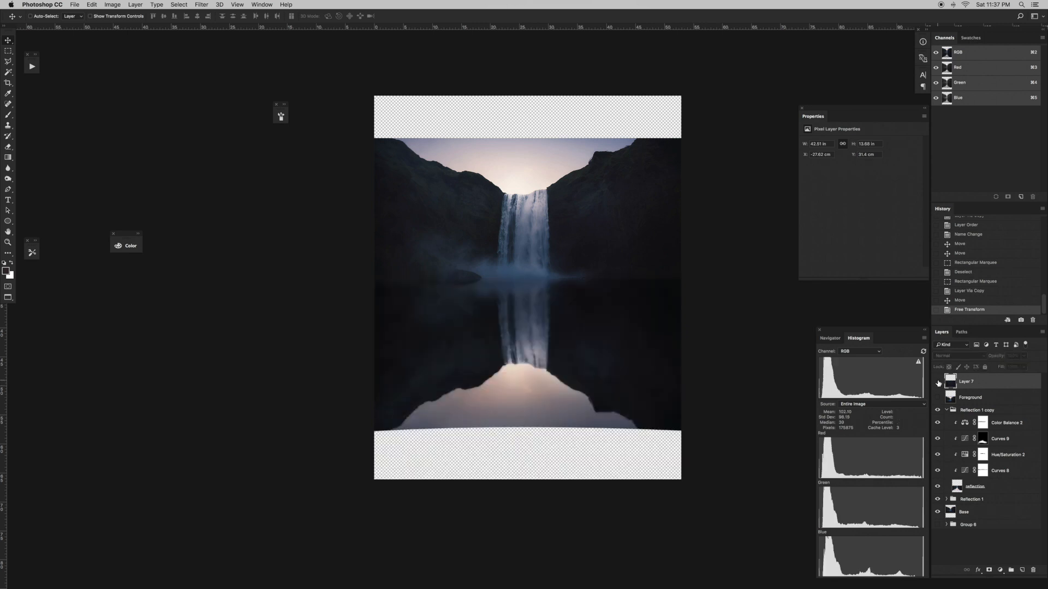
{"action": "key", "text": "c"}
{"action": "left_click_drag", "start_coordinate": [524, 95], "coordinate": [525, 117]}
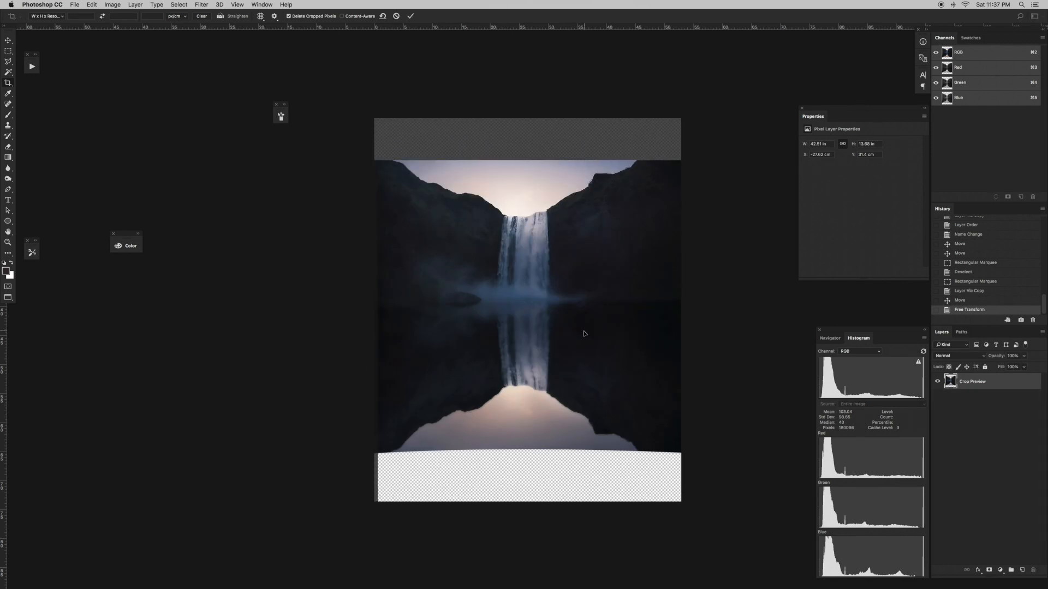
{"action": "key", "text": "Return"}
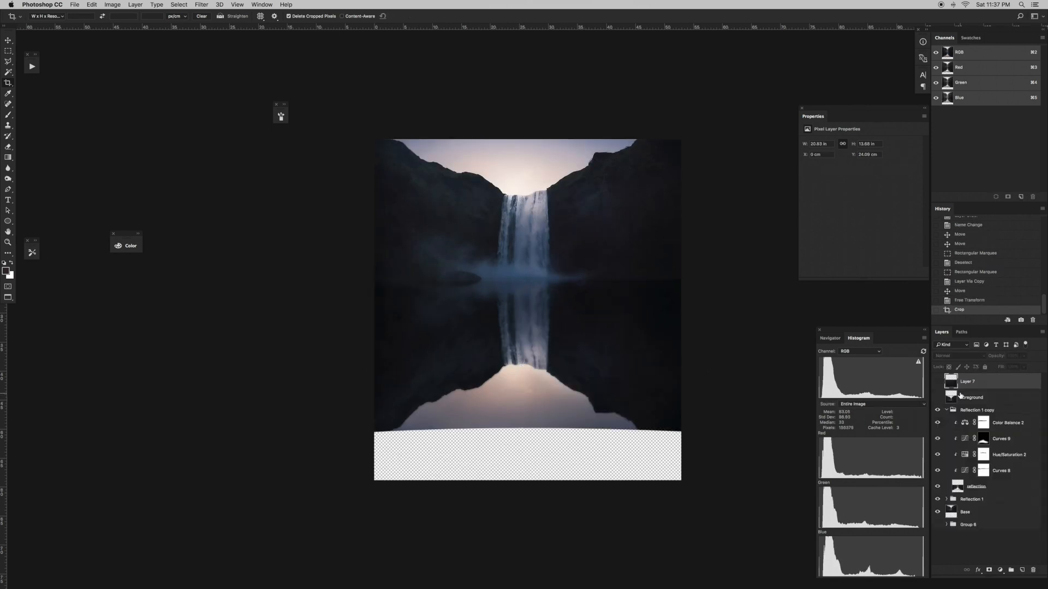
- Show Layer 7 with the Foreground layer hidden, and add a layer mask to Layer 7 filled with black at 100% opacity
{"action": "left_click", "coordinate": [938, 400]}
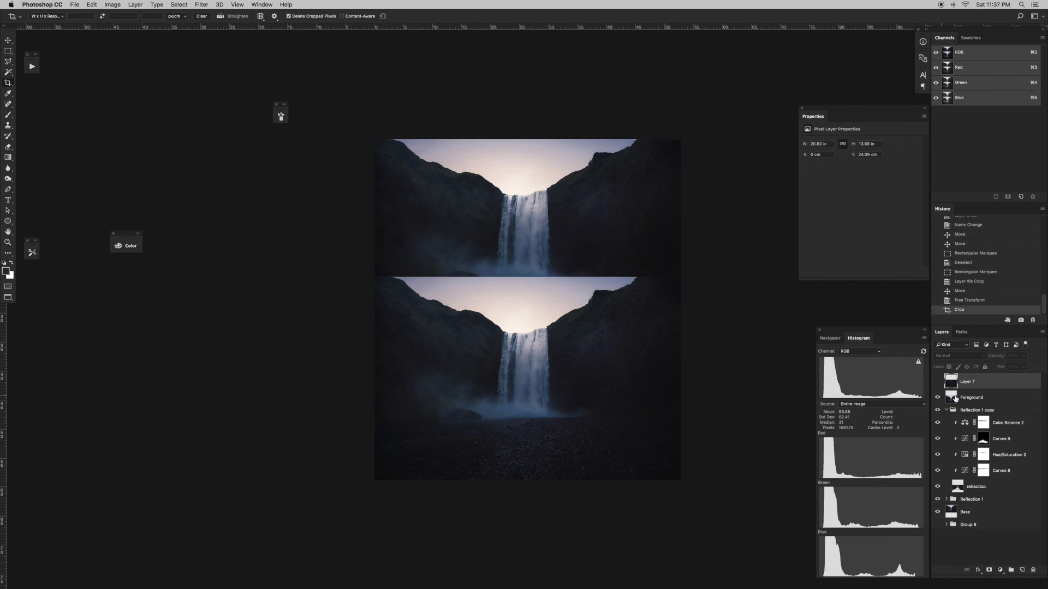
{"action": "left_click", "coordinate": [939, 381]}
{"action": "left_click", "coordinate": [938, 381]}
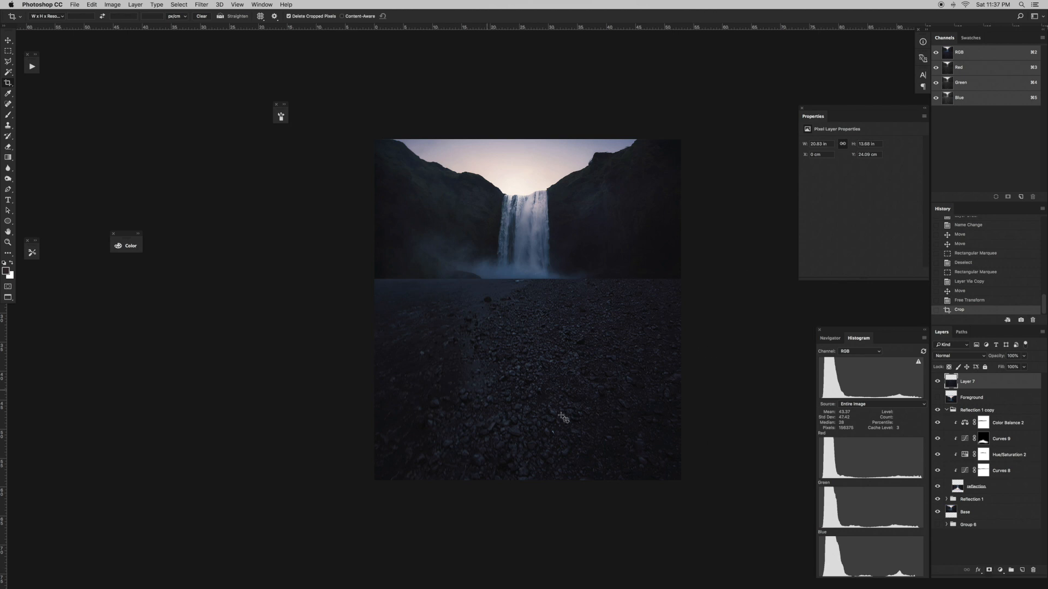
{"action": "left_click", "coordinate": [989, 570]}
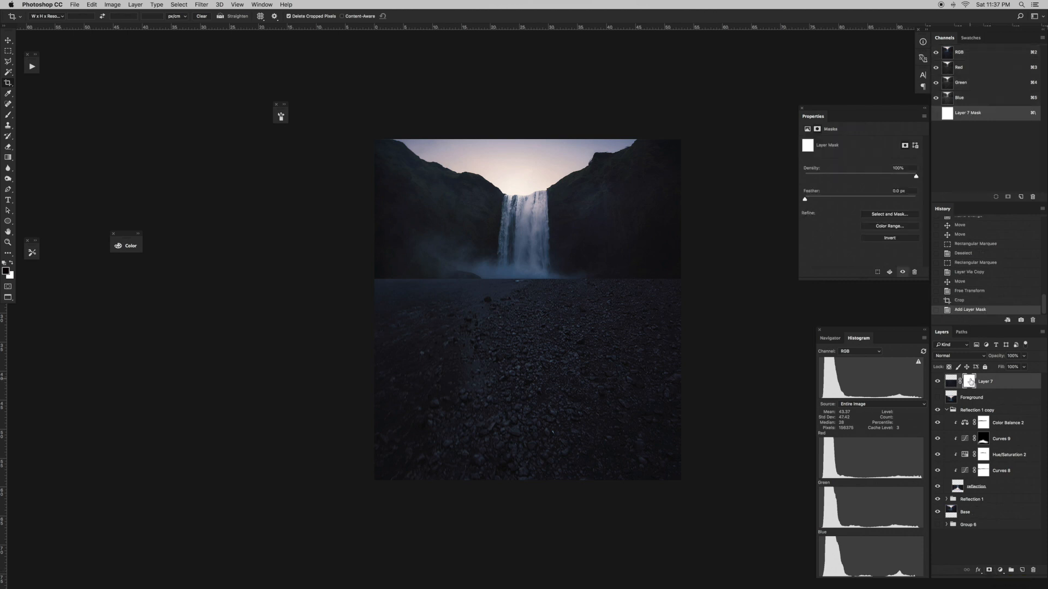
{"action": "key", "text": "shift+BackSpace"}
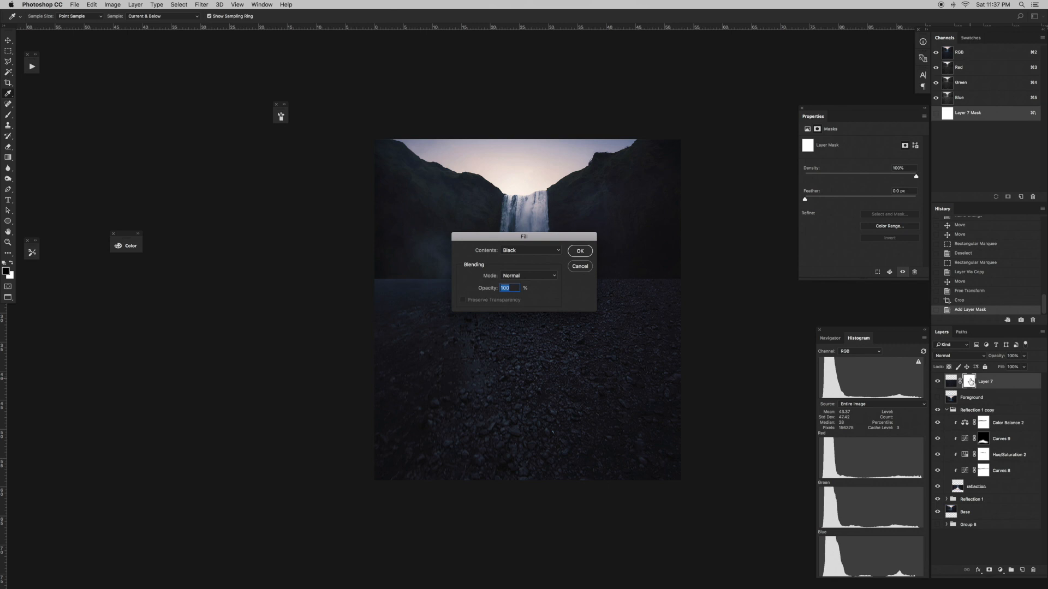
{"action": "left_click", "coordinate": [580, 252]}
- Build up white linear gradients at 45% opacity on Layer 7's mask, fading the pebbles in from the lower edge up to the reflected sky
{"action": "key", "text": "c"}
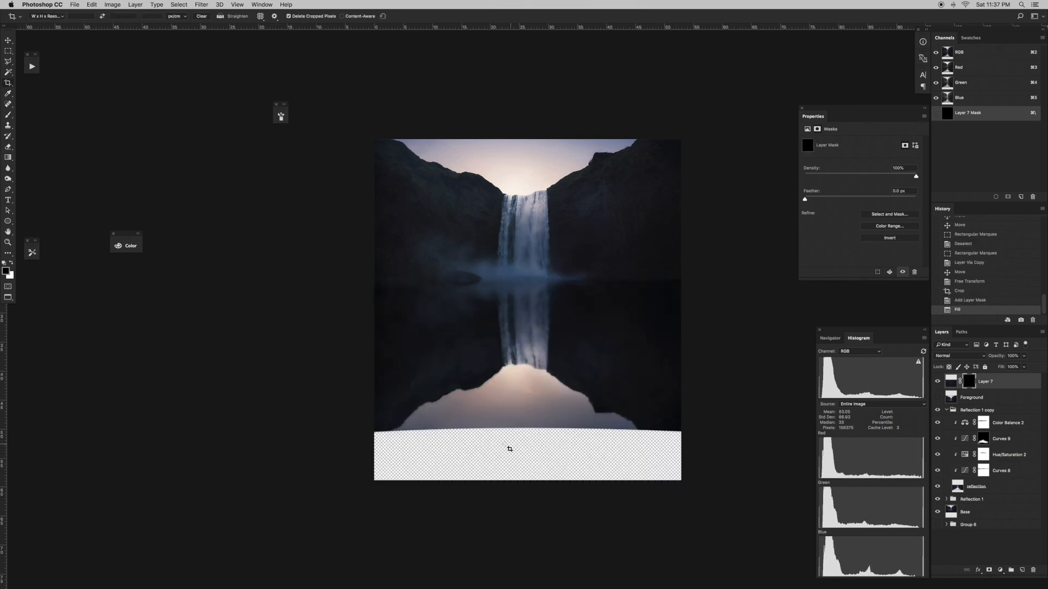
{"action": "key", "text": "g"}
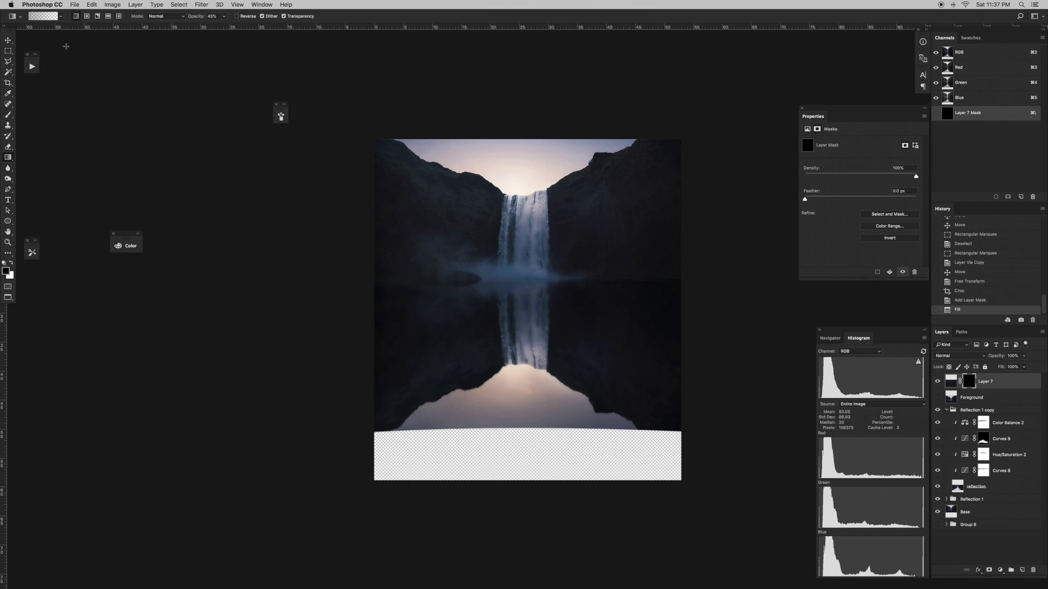
{"action": "key", "text": "x"}
{"action": "left_click_drag", "start_coordinate": [524, 451], "coordinate": [523, 354]}
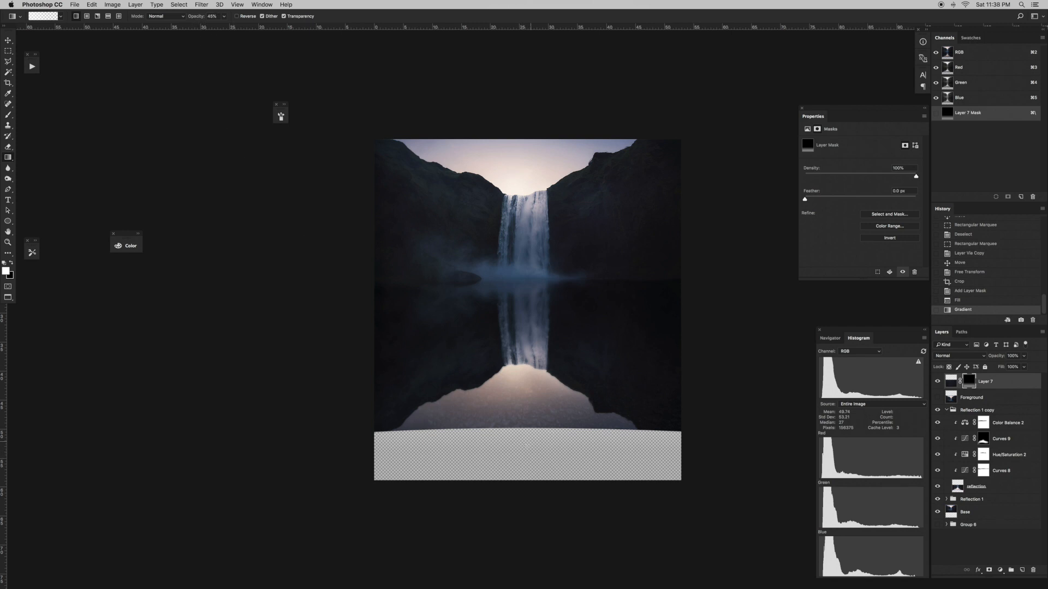
{"action": "left_click_drag", "start_coordinate": [522, 446], "coordinate": [522, 377]}
{"action": "left_click_drag", "start_coordinate": [525, 445], "coordinate": [517, 394]}
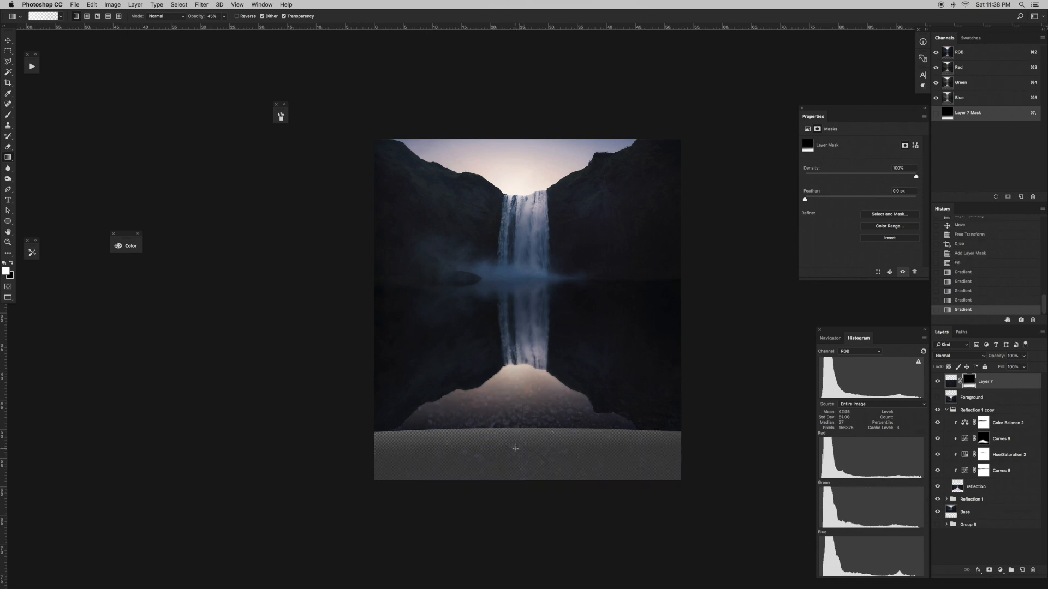
{"action": "left_click_drag", "start_coordinate": [518, 444], "coordinate": [519, 391]}
{"action": "left_click_drag", "start_coordinate": [521, 465], "coordinate": [523, 391]}
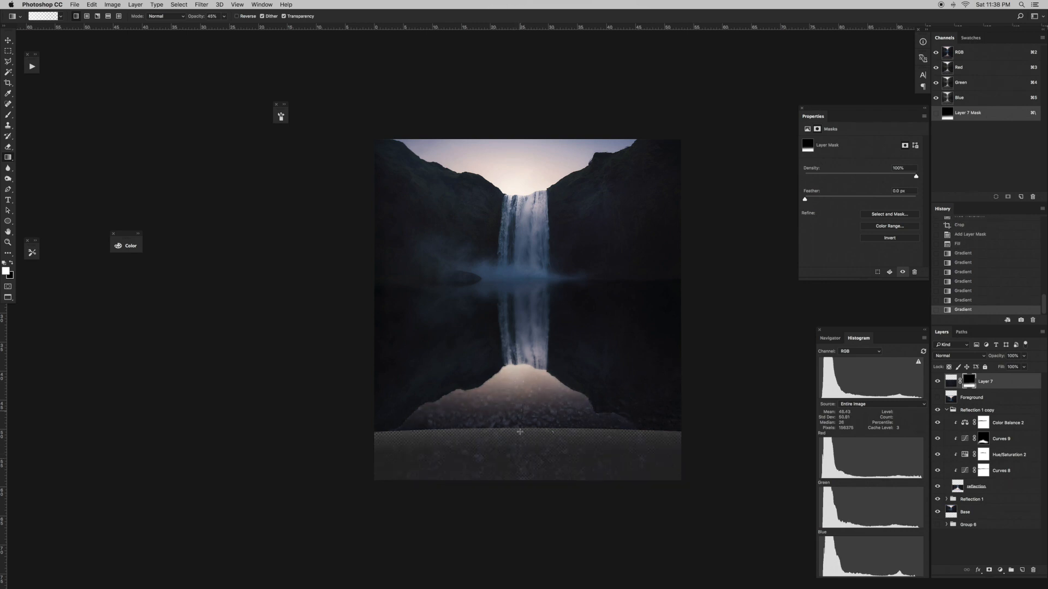
{"action": "left_click_drag", "start_coordinate": [528, 448], "coordinate": [522, 406]}
{"action": "key", "text": "super+z"}
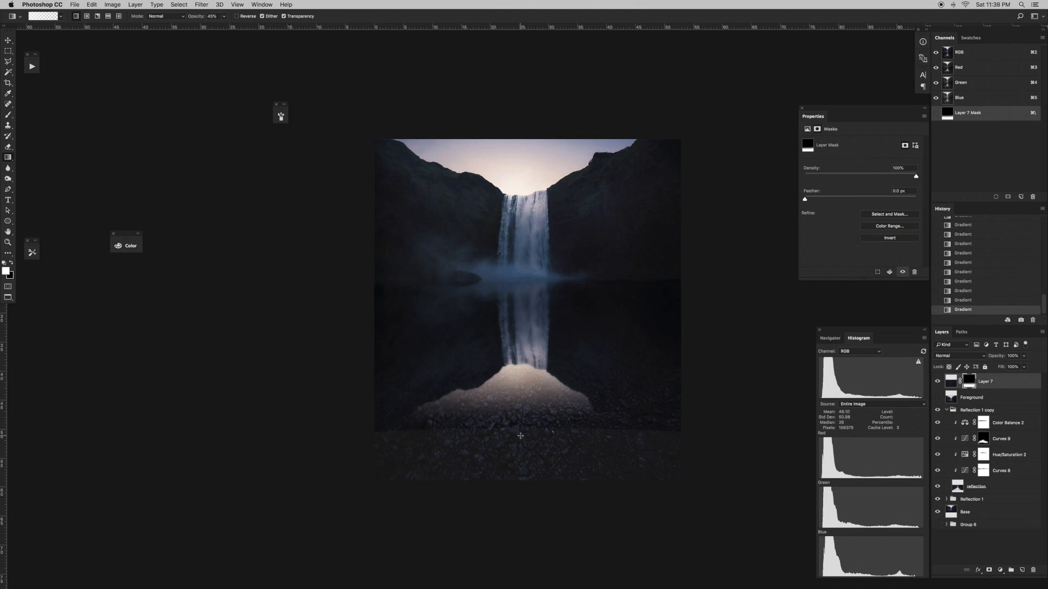
{"action": "key", "text": "super+z"}
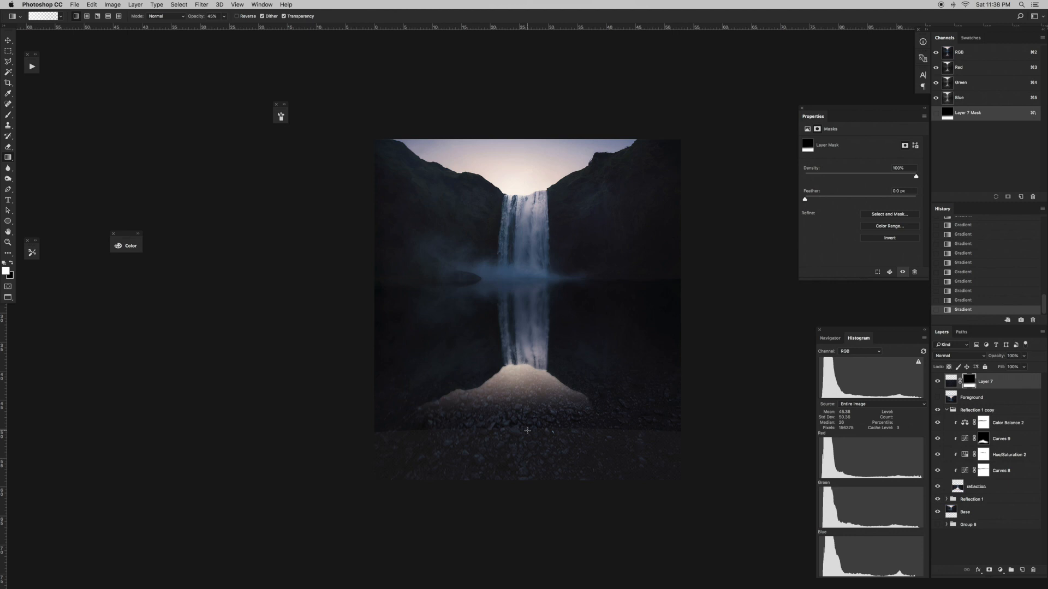
- Compare the composition with and without the gradient-masked pebble layer
{"action": "left_click", "coordinate": [938, 382]}
{"action": "left_click", "coordinate": [938, 382]}
{"action": "left_click", "coordinate": [937, 382]}
{"action": "left_click", "coordinate": [938, 382]}
- Paint white on Layer 7's mask across the lower left foreground with a 300 px soft round brush at 0% hardness
{"action": "key", "text": "m"}
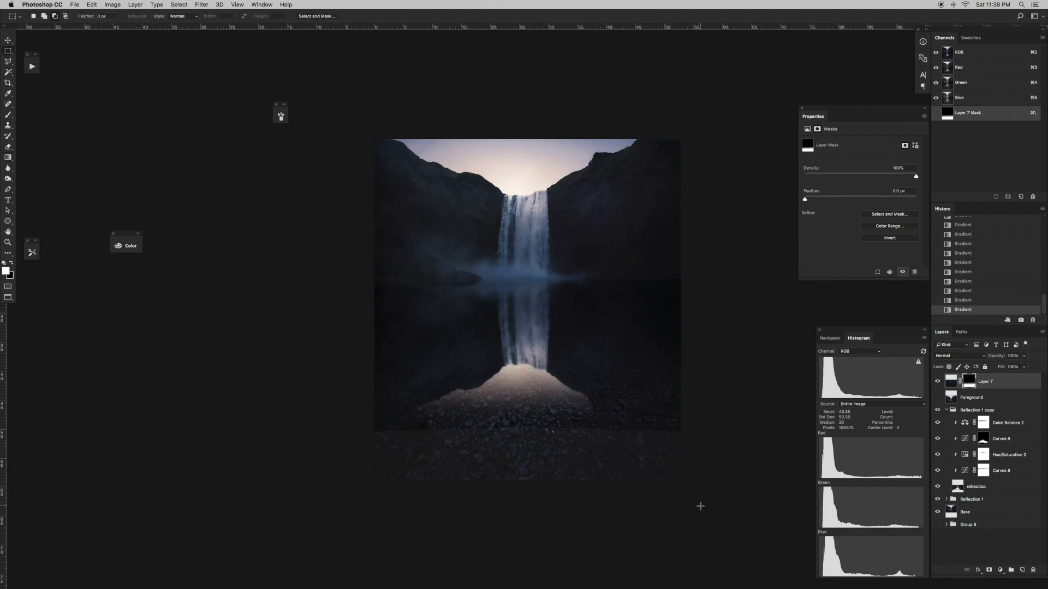
{"action": "key", "text": "b"}
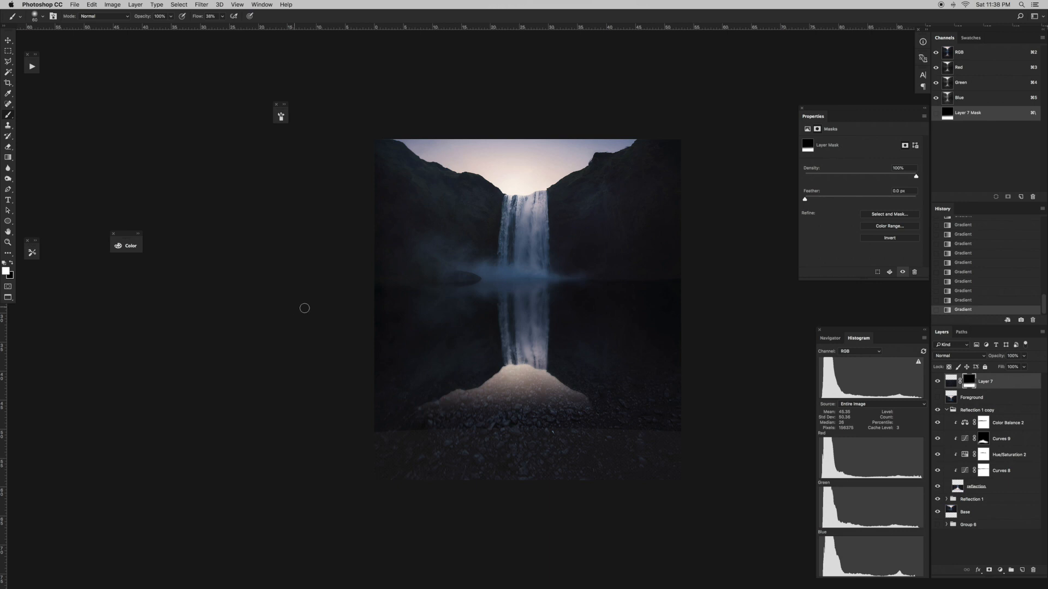
{"action": "key", "text": "bracketright"}
{"action": "key", "text": "bracketright"}
{"action": "key", "text": "bracketright"}
{"action": "key", "text": "bracketright"}
{"action": "key", "text": "bracketright"}
{"action": "key", "text": "bracketright"}
{"action": "key", "text": "bracketright"}
{"action": "key", "text": "bracketright"}
{"action": "key", "text": "bracketright"}
{"action": "mouse_move", "coordinate": [369, 465]}
{"action": "left_mouse_down"}
{"action": "mouse_move", "coordinate": [423, 475]}
{"action": "mouse_move", "coordinate": [502, 468]}
{"action": "left_mouse_up"}
{"action": "right_click", "coordinate": [430, 390]}
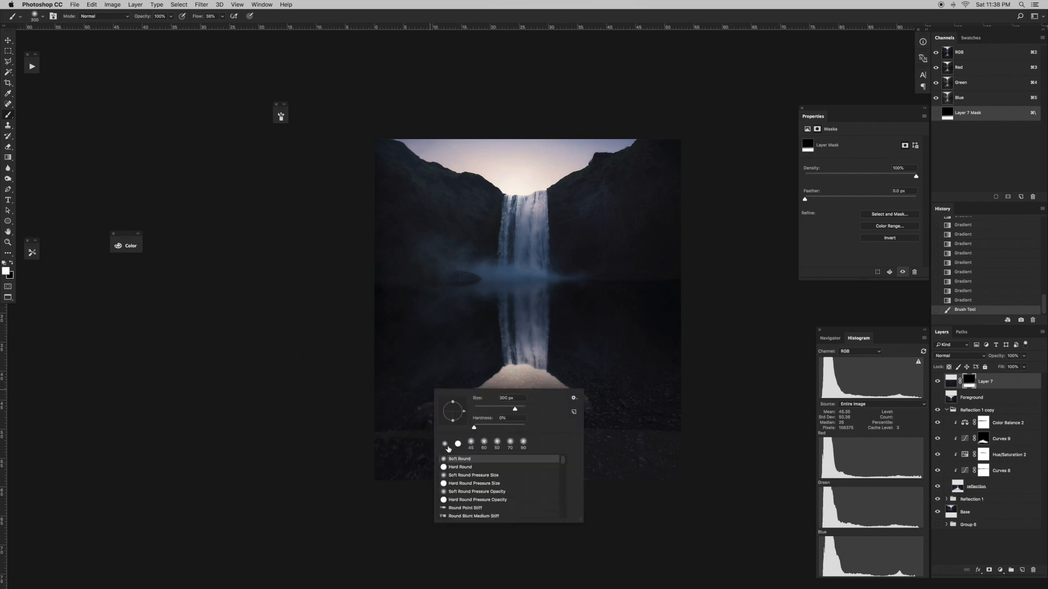
{"action": "key", "text": "Return"}
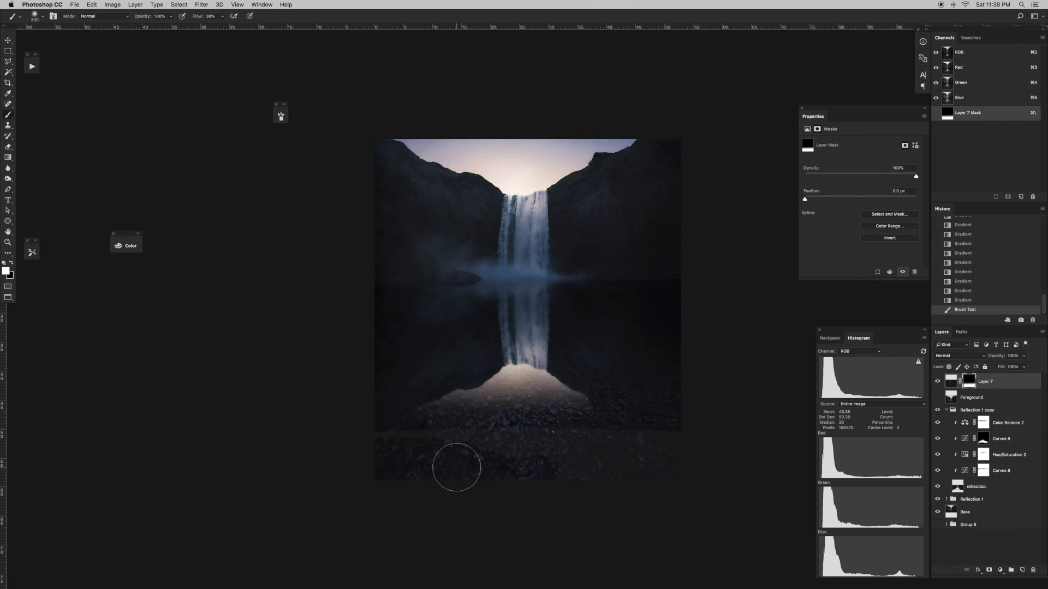
- Paint white on Layer 7's mask over the lower right foreground to reveal the pebbles out to the corner
{"action": "mouse_move", "coordinate": [568, 468]}
{"action": "left_mouse_down"}
{"action": "mouse_move", "coordinate": [622, 464]}
{"action": "mouse_move", "coordinate": [687, 481]}
{"action": "mouse_move", "coordinate": [694, 470]}
{"action": "mouse_move", "coordinate": [640, 463]}
{"action": "mouse_move", "coordinate": [663, 463]}
{"action": "left_mouse_up"}
{"action": "left_click_drag", "start_coordinate": [628, 460], "coordinate": [675, 445]}
{"action": "left_click_drag", "start_coordinate": [636, 443], "coordinate": [677, 440]}
{"action": "mouse_move", "coordinate": [655, 441]}
{"action": "left_mouse_down"}
{"action": "mouse_move", "coordinate": [681, 440]}
{"action": "mouse_move", "coordinate": [340, 452]}
{"action": "mouse_move", "coordinate": [680, 480]}
{"action": "left_mouse_up"}
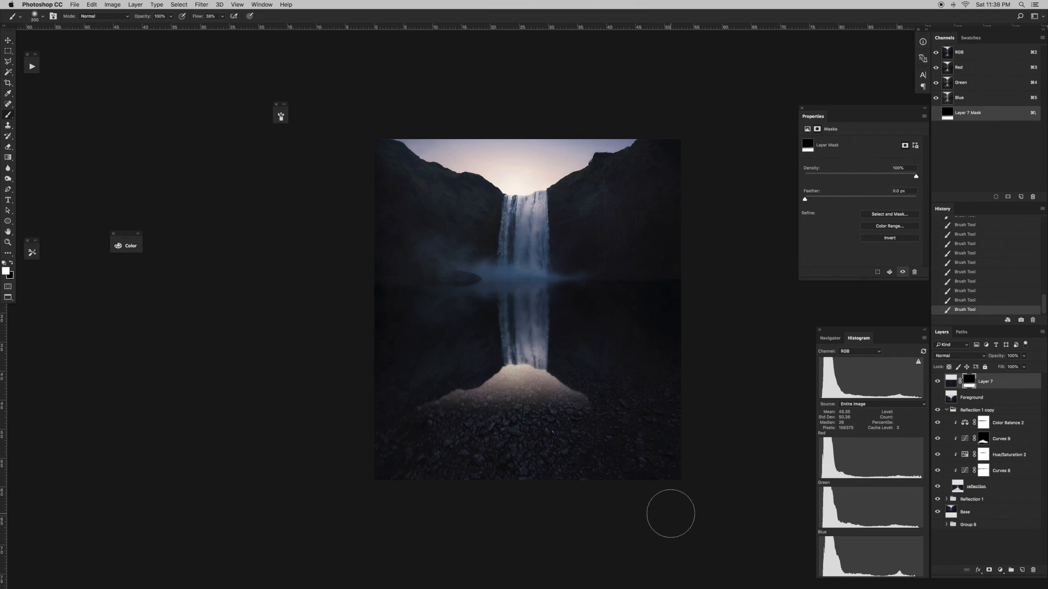
- Toggle Layer 7 to examine how the brushed pebble foreground blends with the reflection
{"action": "left_click", "coordinate": [937, 382]}
{"action": "left_click", "coordinate": [938, 382]}
{"action": "left_click", "coordinate": [937, 382]}
{"action": "left_click", "coordinate": [937, 382]}
- Try painting black on Layer 7's mask right of the reflected waterfall with a large soft brush, and undo the stroke
{"action": "key", "text": "x"}
{"action": "right_click", "coordinate": [638, 347]}
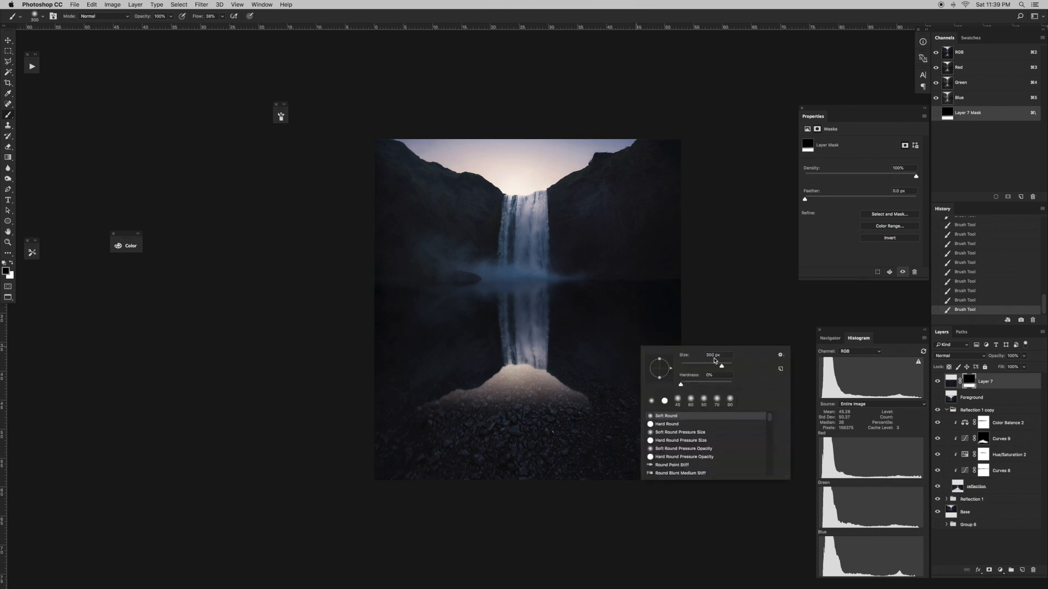
{"action": "key", "text": "Return"}
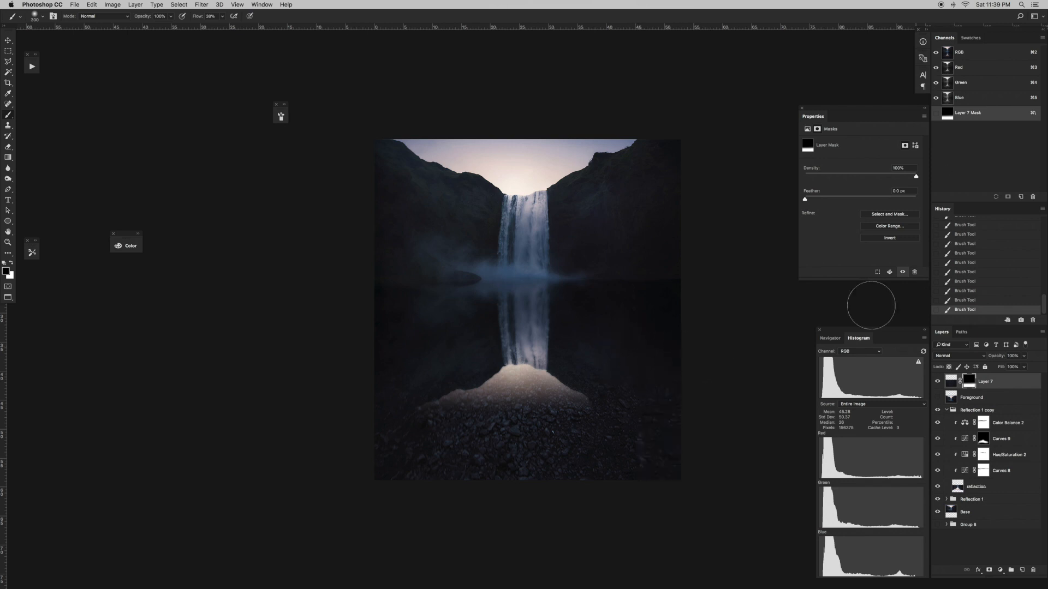
{"action": "key", "text": "bracketright"}
{"action": "key", "text": "bracketright"}
{"action": "key", "text": "bracketleft"}
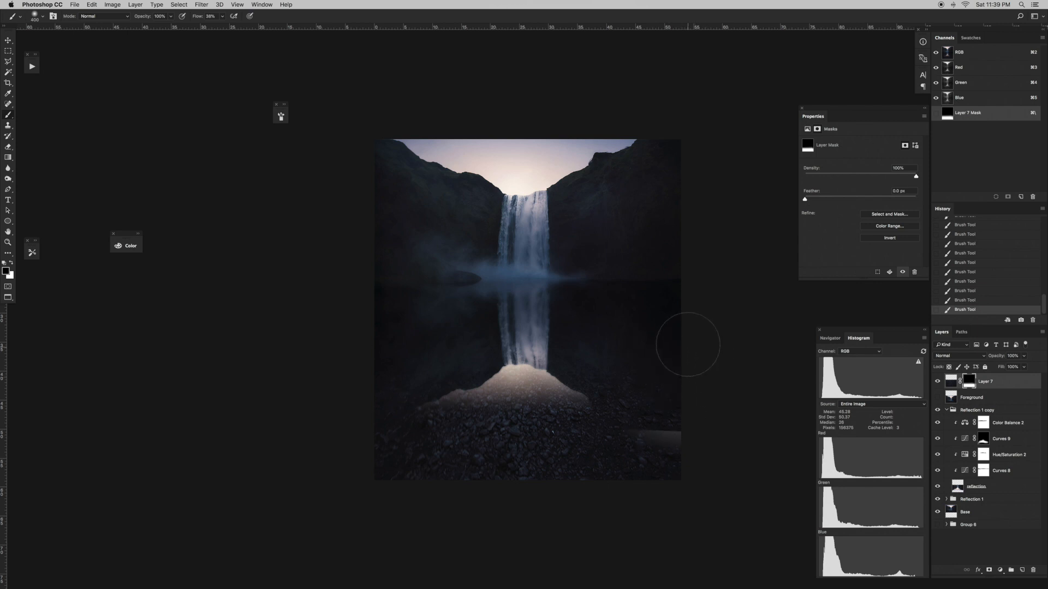
{"action": "key", "text": "bracketleft"}
{"action": "key", "text": "bracketleft"}
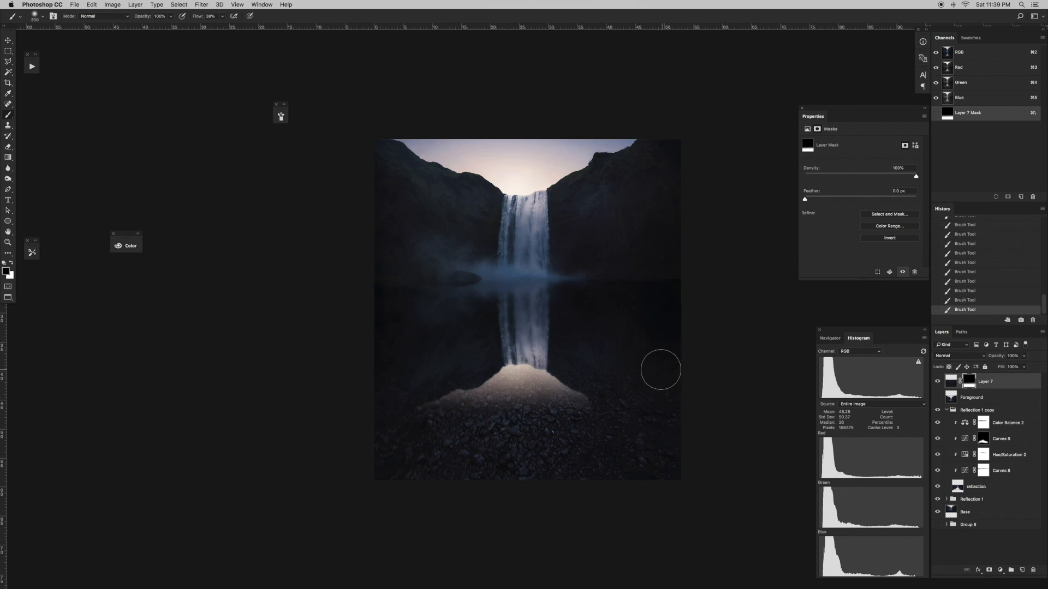
{"action": "key", "text": "bracketright"}
{"action": "key", "text": "bracketright"}
{"action": "key", "text": "bracketleft"}
{"action": "mouse_move", "coordinate": [623, 372]}
{"action": "left_mouse_down"}
{"action": "mouse_move", "coordinate": [610, 349]}
{"action": "mouse_move", "coordinate": [619, 364]}
{"action": "left_mouse_up"}
{"action": "key", "text": "bracketright"}
{"action": "key", "text": "bracketleft"}
{"action": "key", "text": "bracketright"}
{"action": "key", "text": "super+z"}
- Examine the foreground transition by repeatedly hiding and showing the pebble layer
{"action": "left_click", "coordinate": [938, 382]}
{"action": "left_click", "coordinate": [939, 383]}
{"action": "left_click", "coordinate": [938, 383]}
{"action": "left_click", "coordinate": [939, 382]}
{"action": "left_click", "coordinate": [938, 382]}
{"action": "left_click", "coordinate": [938, 383]}
{"action": "left_click", "coordinate": [939, 383]}
{"action": "left_click", "coordinate": [939, 382]}
{"action": "left_click", "coordinate": [939, 383]}
{"action": "left_click", "coordinate": [939, 383]}
{"action": "left_click", "coordinate": [968, 410]}
{"action": "left_click", "coordinate": [973, 501], "text": "shift"}
{"action": "key", "text": "super+t"}
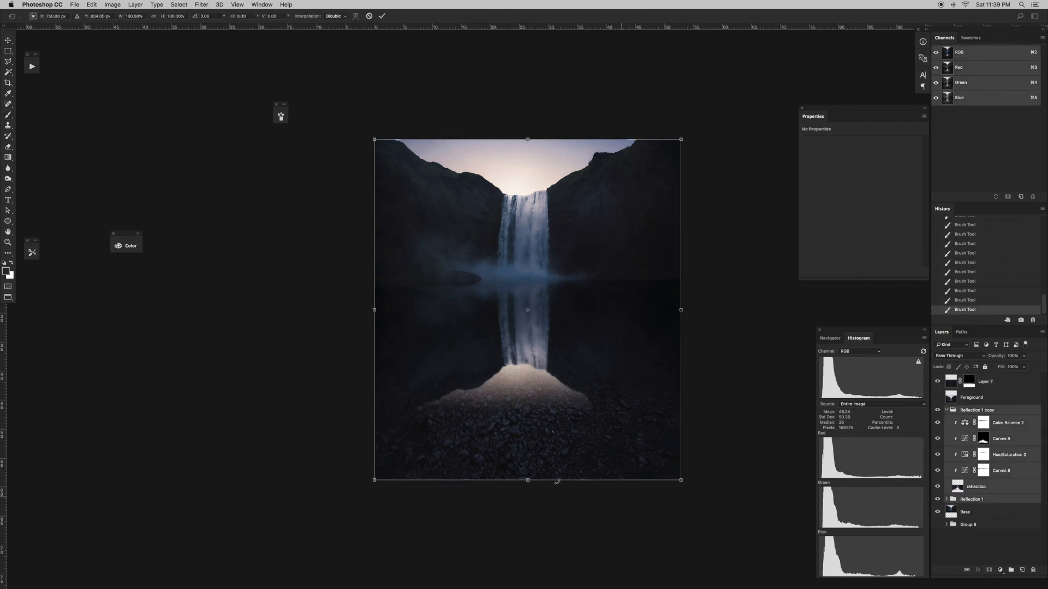
{"action": "left_click_drag", "start_coordinate": [528, 483], "coordinate": [529, 490]}
{"action": "key", "text": "Escape"}
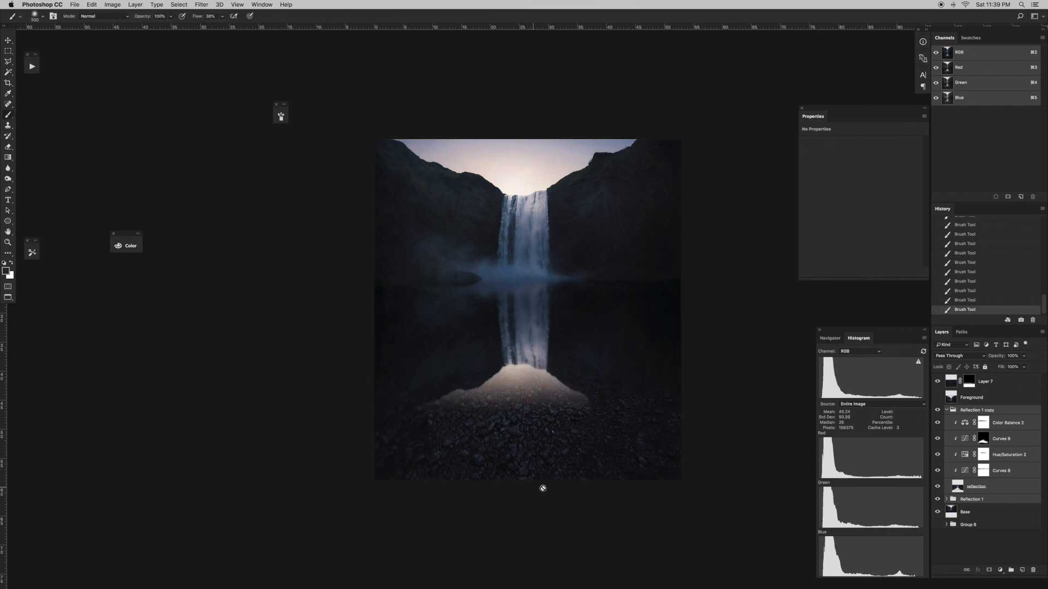
- Crop a thin strip off the canvas's lower edge
{"action": "key", "text": "c"}
{"action": "left_click_drag", "start_coordinate": [528, 478], "coordinate": [528, 473]}
{"action": "key", "text": "Return"}
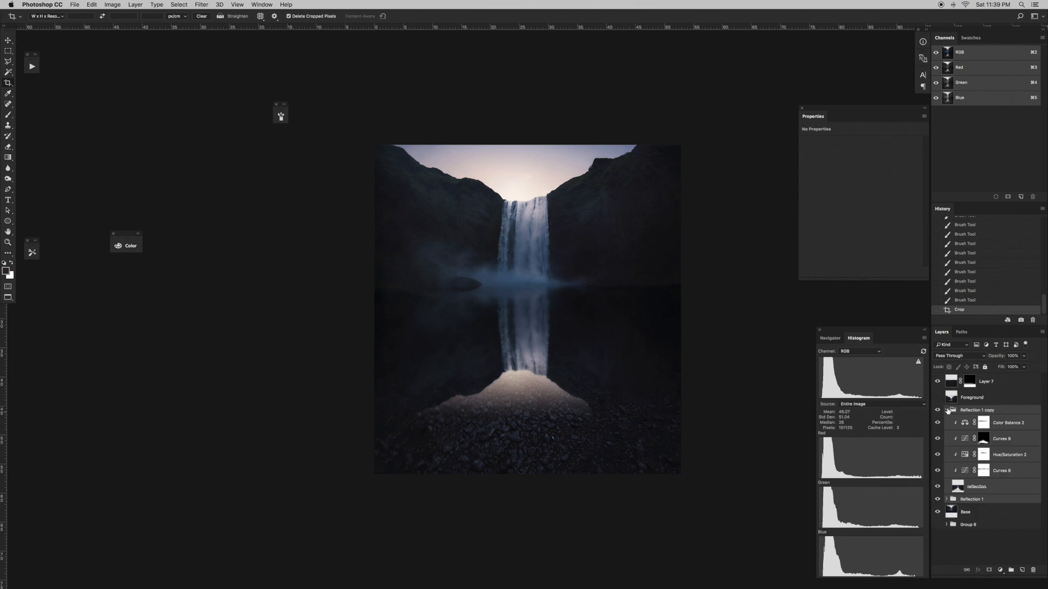
- Check the image without Layer 7, and nudge the pebble layer slightly together with its mask
{"action": "left_click", "coordinate": [937, 382]}
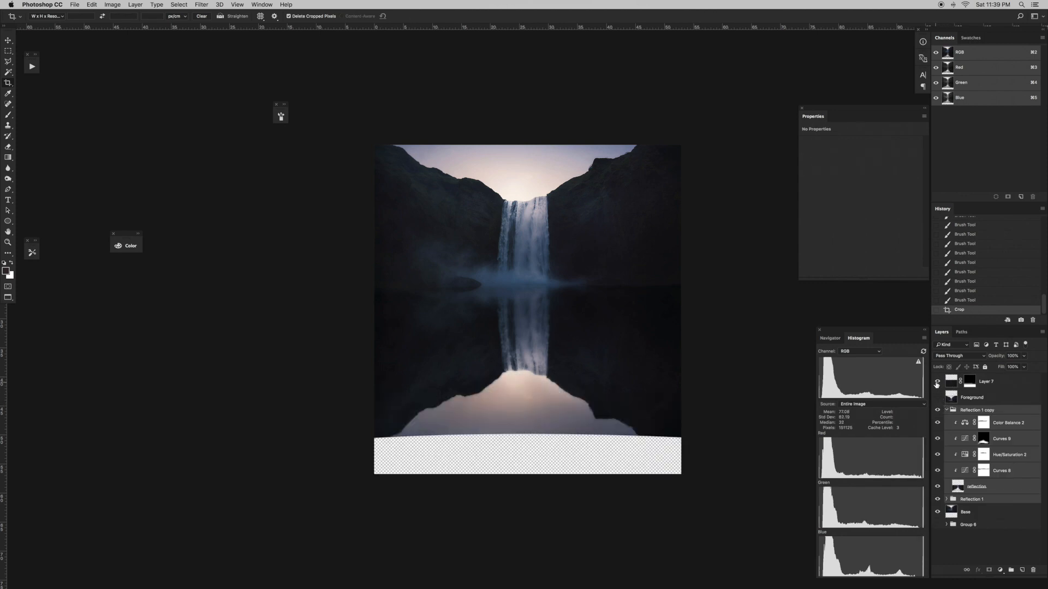
{"action": "left_click", "coordinate": [988, 382]}
{"action": "key", "text": "v"}
{"action": "left_click_drag", "start_coordinate": [633, 416], "coordinate": [629, 419]}
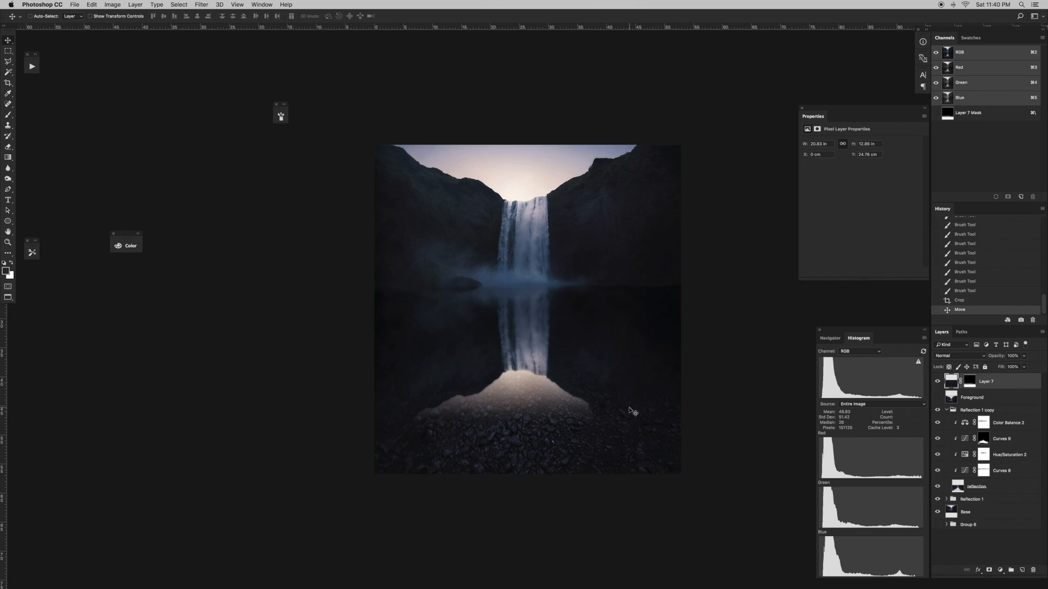
- Unlink Layer 7's mask from its pebble image
{"action": "left_click", "coordinate": [961, 382]}
{"action": "left_click", "coordinate": [963, 383]}
{"action": "left_click", "coordinate": [963, 383]}
- Try moving Layer 7's pebble image and its mask independently of each other, and undo the shifts
{"action": "left_click_drag", "start_coordinate": [574, 335], "coordinate": [587, 361]}
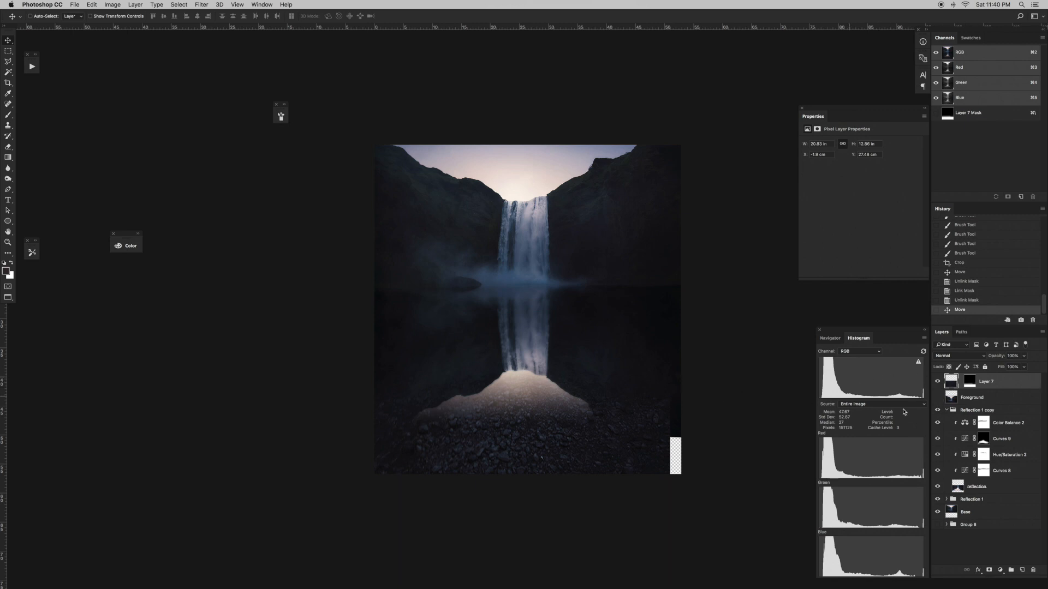
{"action": "key", "text": "super+z"}
{"action": "left_click", "coordinate": [969, 381]}
{"action": "left_click_drag", "start_coordinate": [644, 382], "coordinate": [597, 400]}
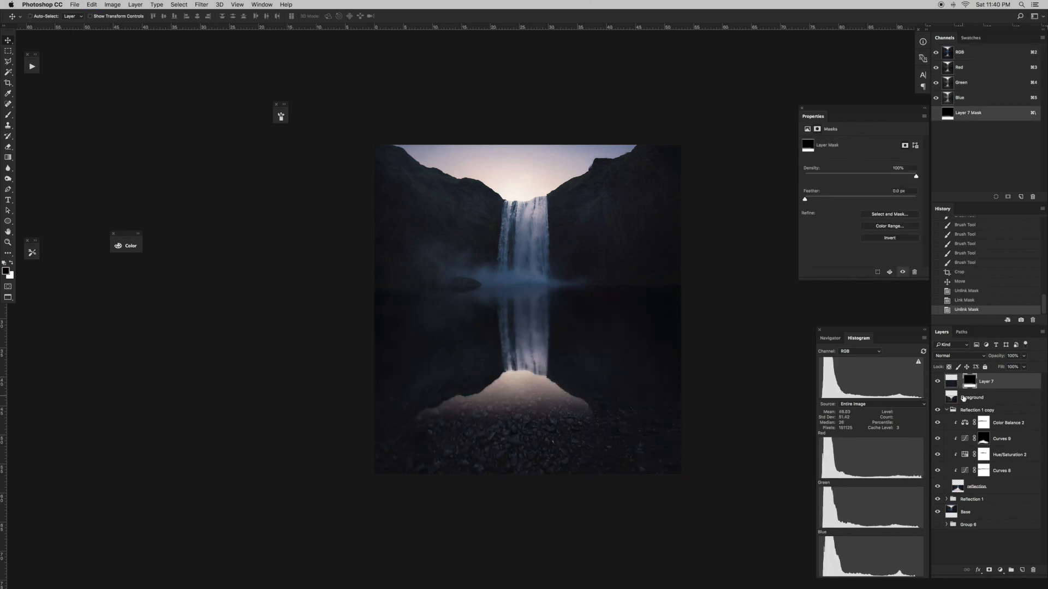
- Enlarge Layer 7's pebble image to about 125% independently of its mask, and shift it slightly down while keeping it horizontally centred
{"action": "left_click", "coordinate": [951, 381]}
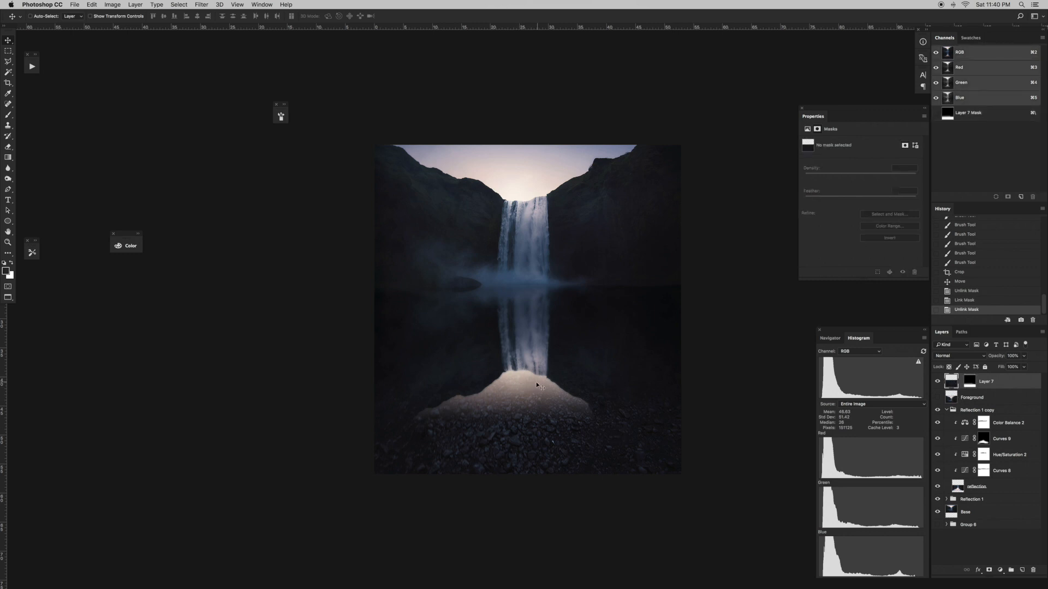
{"action": "key", "text": "super+t"}
{"action": "left_click_drag", "start_coordinate": [680, 477], "coordinate": [699, 532]}
{"action": "left_click_drag", "start_coordinate": [536, 422], "coordinate": [534, 431]}
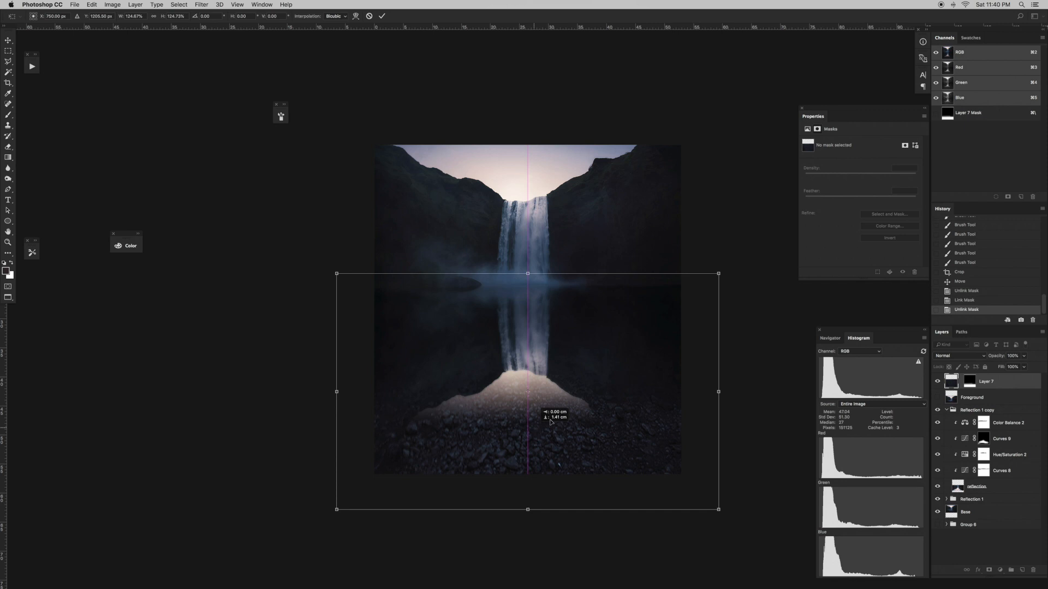
{"action": "key", "text": "Return"}
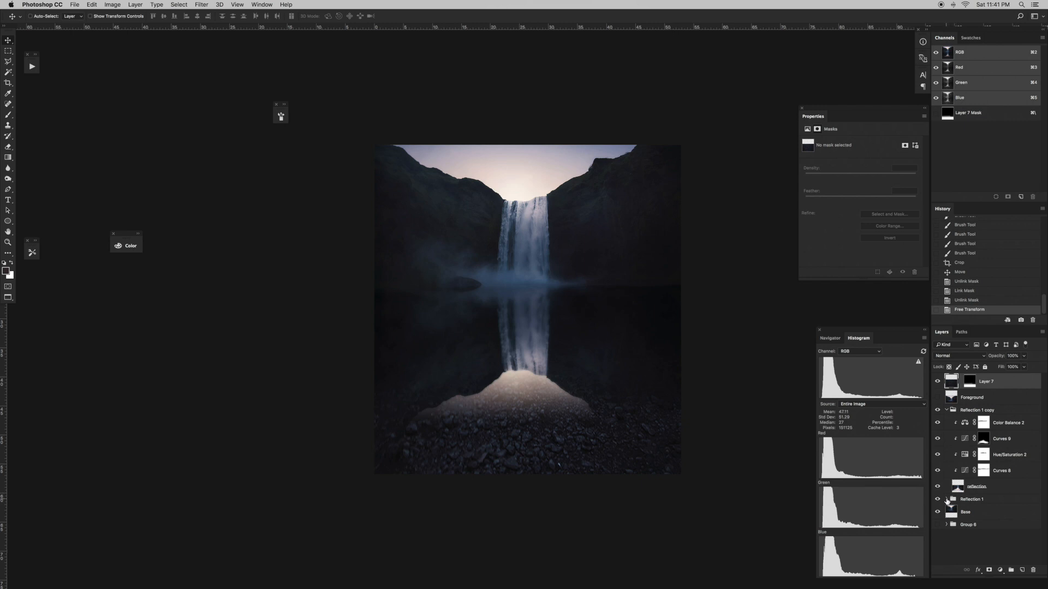
- Hide and show Layer 7 repeatedly to examine the enlarged pebbles against the reflection
{"action": "left_click", "coordinate": [938, 383]}
{"action": "left_click", "coordinate": [937, 382]}
{"action": "left_click", "coordinate": [938, 382]}
{"action": "left_click", "coordinate": [937, 383]}
- Discard a trial black gradient on Layer 7's mask and draw a short upward white gradient just below the reflected waterfall
{"action": "left_click", "coordinate": [969, 381]}
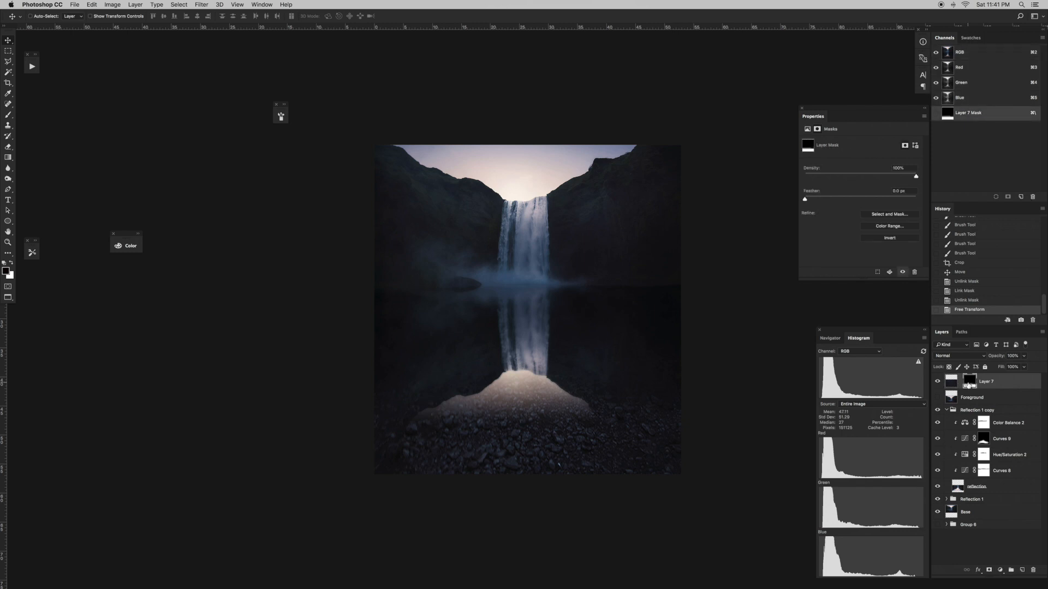
{"action": "key", "text": "g"}
{"action": "left_click_drag", "start_coordinate": [508, 409], "coordinate": [514, 374]}
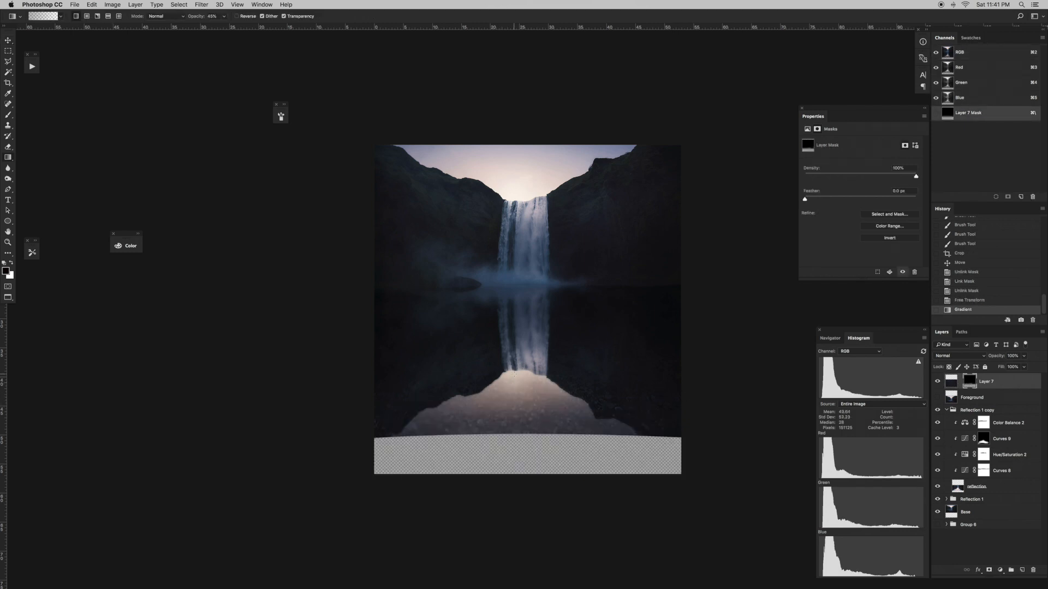
{"action": "key", "text": "super+z"}
{"action": "key", "text": "x"}
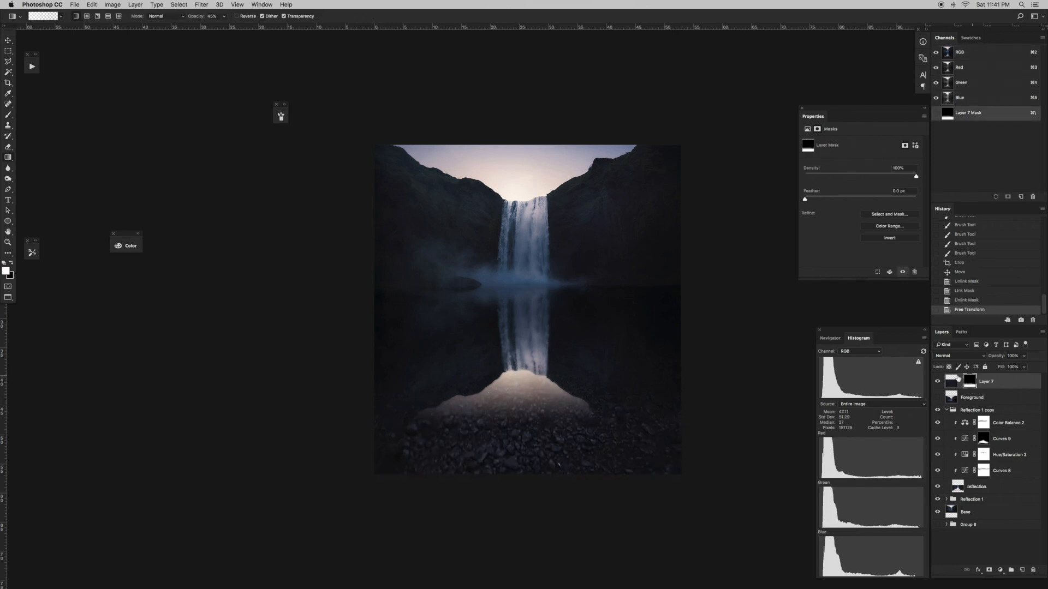
{"action": "left_click_drag", "start_coordinate": [510, 401], "coordinate": [502, 388]}
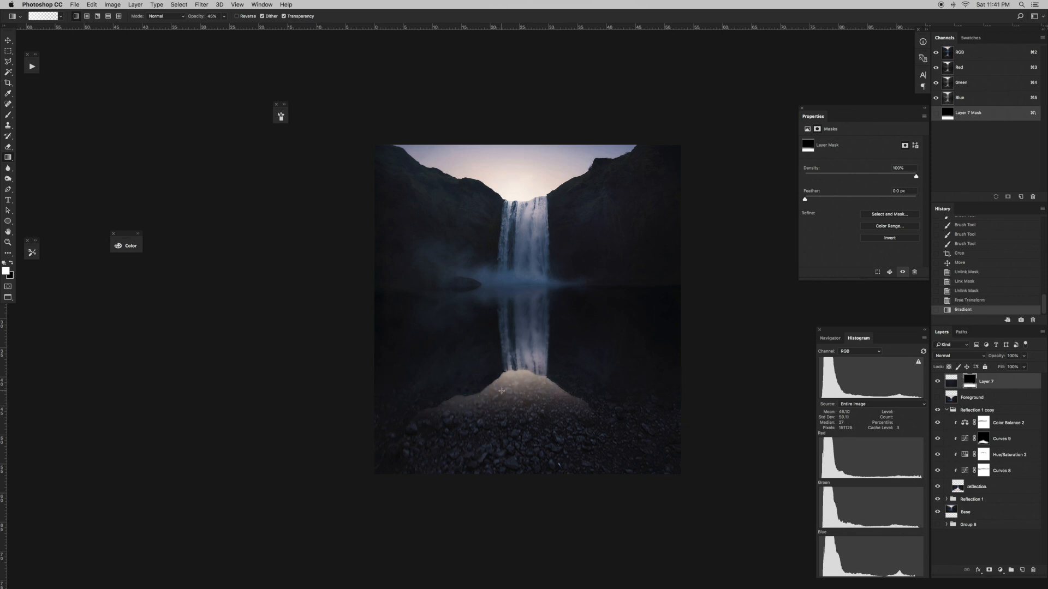
- Undo and redo the white mask gradient repeatedly to compare the foreground transition with and without it
{"action": "key", "text": "super+z"}
{"action": "key", "text": "super+z"}
{"action": "key", "text": "super+z"}
{"action": "key", "text": "super+z"}
{"action": "key", "text": "super+z"}
{"action": "key", "text": "super+z"}
{"action": "key", "text": "super+z"}
{"action": "key", "text": "super+z"}
{"action": "key", "text": "super+z"}
- Try several upward white gradients on Layer 7's mask from the pebbles into the reflected waterfall, undoing each one
{"action": "left_click_drag", "start_coordinate": [521, 418], "coordinate": [529, 369]}
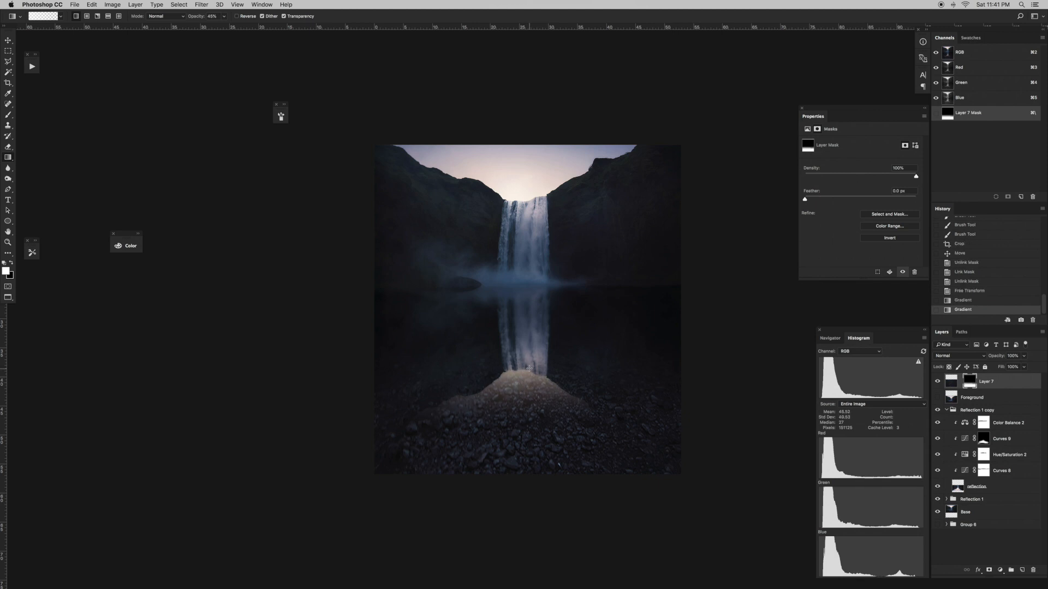
{"action": "key", "text": "super+z"}
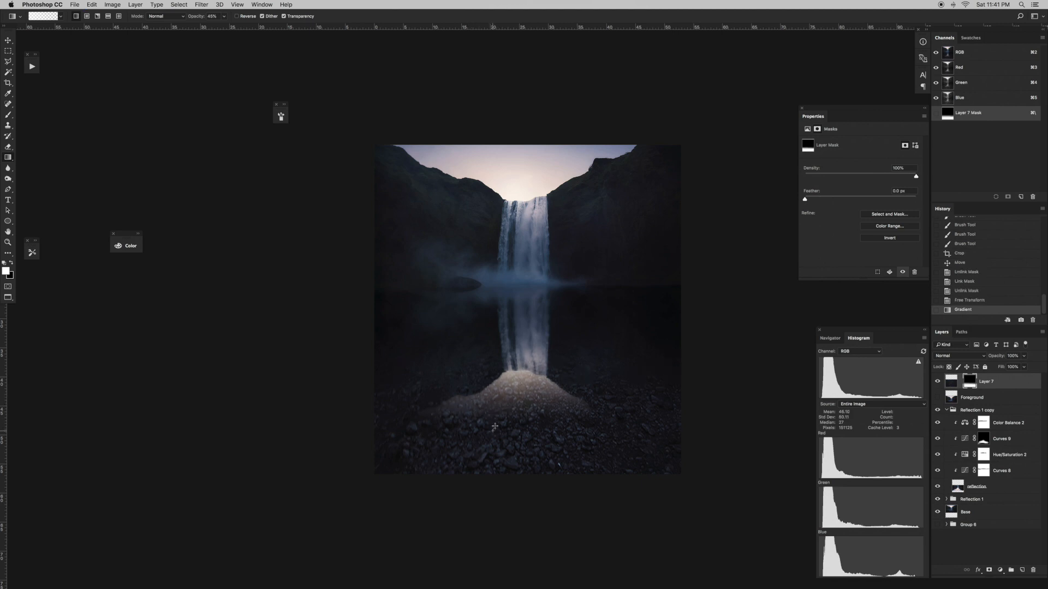
{"action": "left_click_drag", "start_coordinate": [494, 427], "coordinate": [514, 364]}
{"action": "key", "text": "super+z"}
{"action": "left_click_drag", "start_coordinate": [522, 430], "coordinate": [523, 338]}
{"action": "key", "text": "super+z"}
- Draw a longer upward white gradient on Layer 7's mask from the pebbles into the reflected waterfall, comparing it through repeated undo and redo
{"action": "left_click_drag", "start_coordinate": [529, 433], "coordinate": [525, 341]}
{"action": "key", "text": "super+z"}
{"action": "key", "text": "super+z"}
{"action": "key", "text": "super+z"}
{"action": "key", "text": "super+z"}
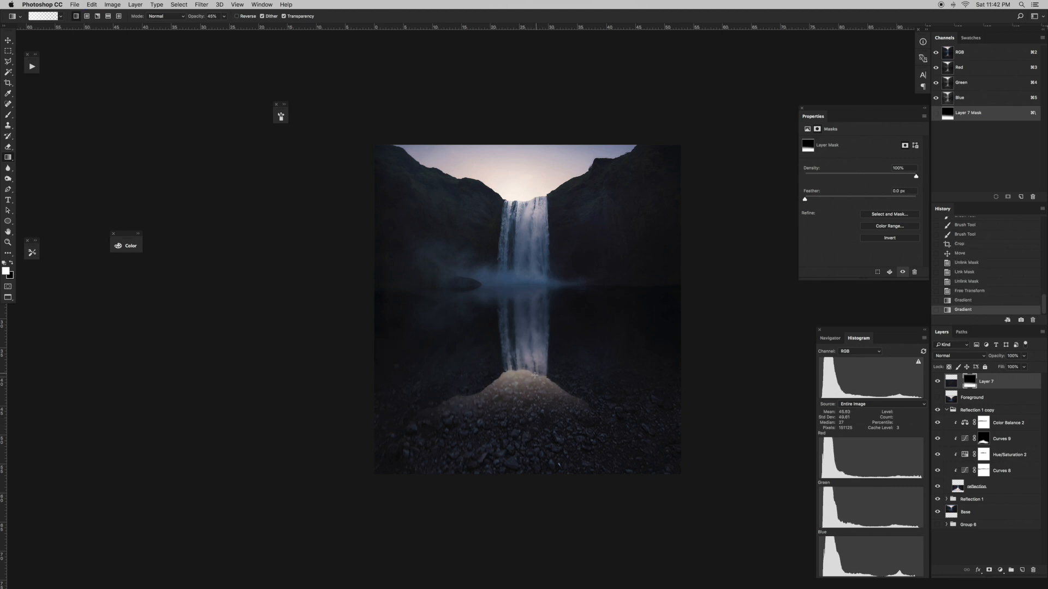
{"action": "key", "text": "super+z"}
{"action": "key", "text": "super+z"}
{"action": "key", "text": "super+z"}
{"action": "key", "text": "super+z"}
{"action": "key", "text": "super+z"}
{"action": "key", "text": "super+z"}
- Paint black on Layer 7's mask with a smaller soft brush over the faint pebbles near the reflection's left edge
{"action": "key", "text": "b"}
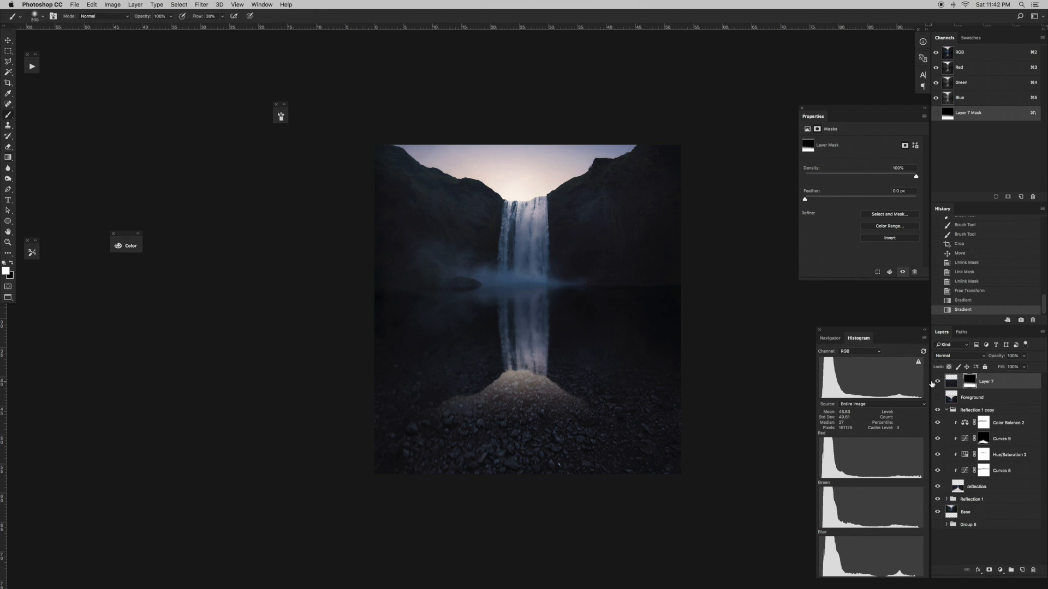
{"action": "key", "text": "bracketleft"}
{"action": "key", "text": "bracketleft"}
{"action": "key", "text": "bracketleft"}
{"action": "key", "text": "bracketleft"}
{"action": "key", "text": "x"}
{"action": "left_click_drag", "start_coordinate": [390, 363], "coordinate": [403, 363]}
{"action": "left_click", "coordinate": [414, 357]}
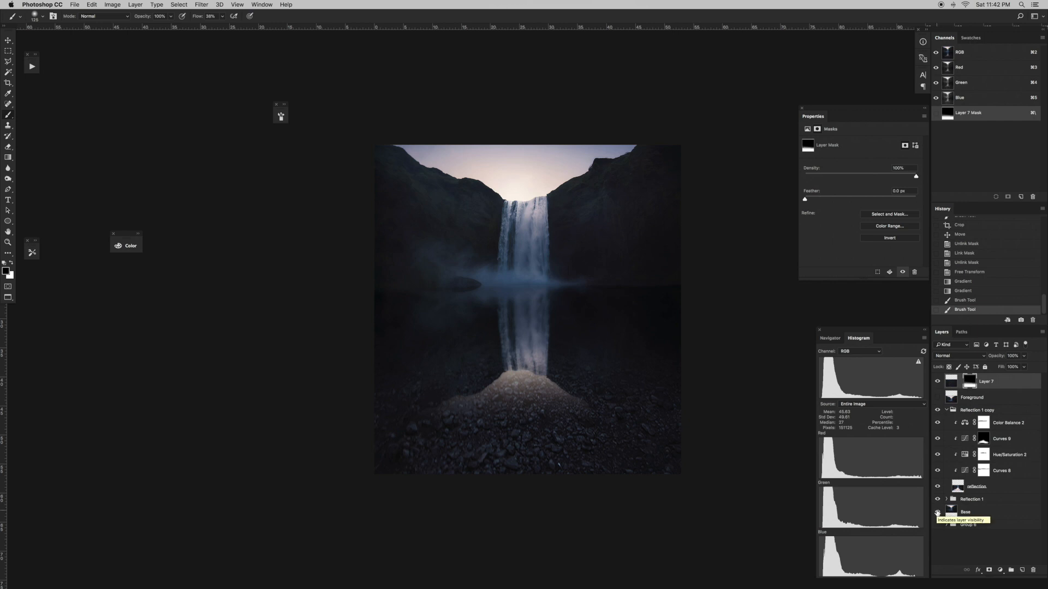
- View the Base layer alone to examine the original photo, and restore the other visible layers
{"action": "left_click", "coordinate": [937, 513], "text": "alt"}
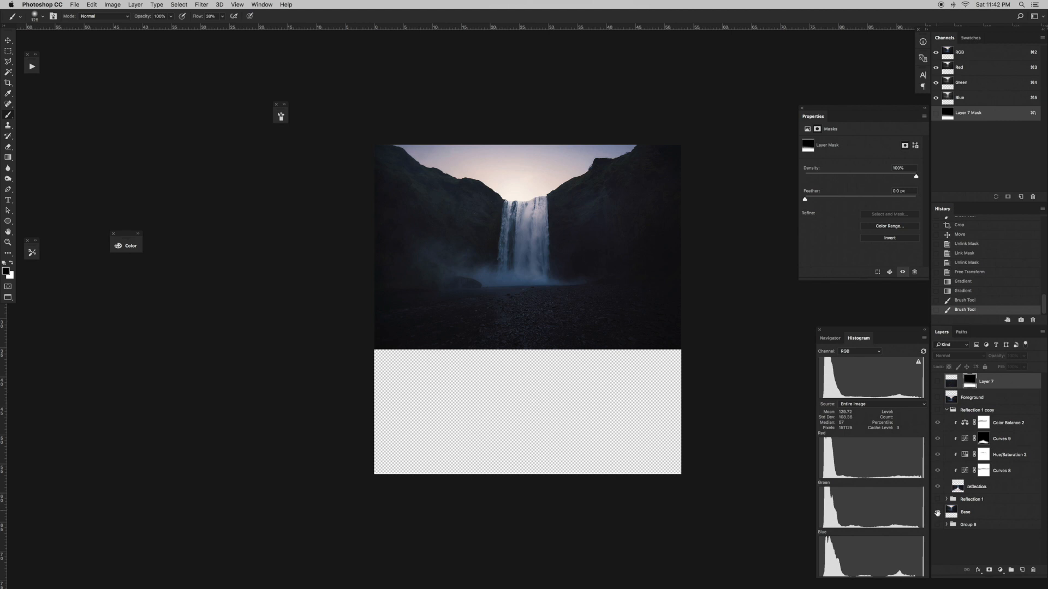
{"action": "left_click", "coordinate": [938, 513], "text": "alt"}
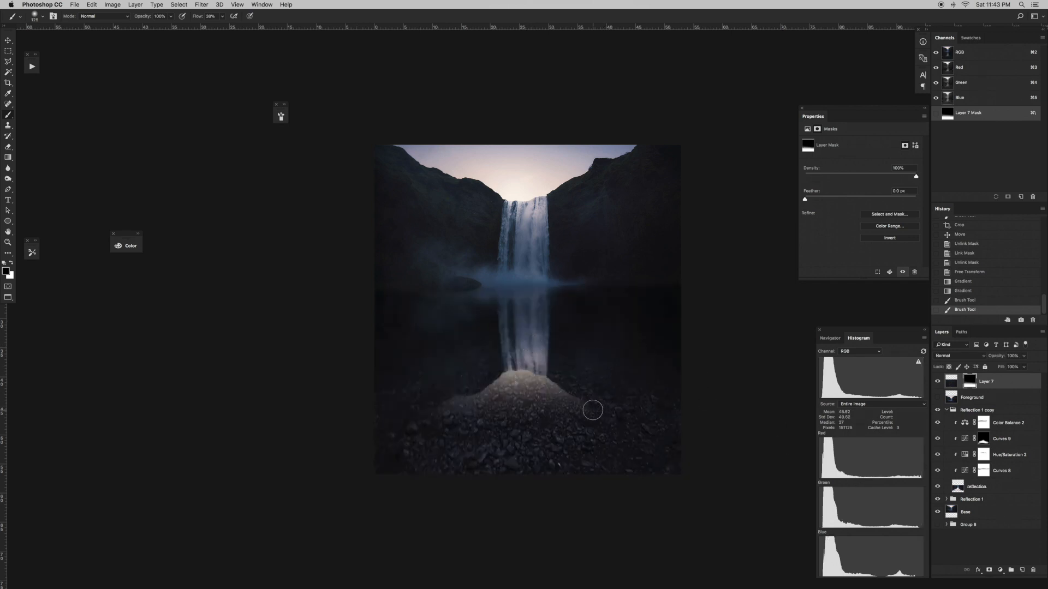
{"action": "scroll", "coordinate": [594, 411], "scroll_direction": "right", "scroll_amount": 1}
{"action": "scroll", "coordinate": [595, 411], "scroll_direction": "left", "scroll_amount": 3}
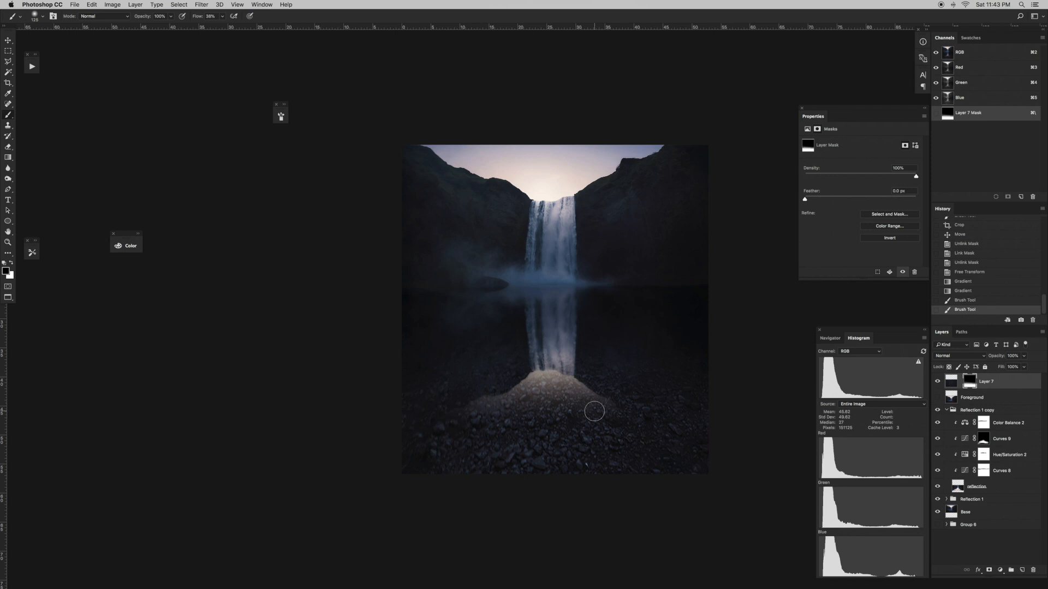
- Move Group 6 to the top of the layer stack and toggle its visibility to compare it with the composite
{"action": "left_click_drag", "start_coordinate": [968, 525], "coordinate": [953, 377]}
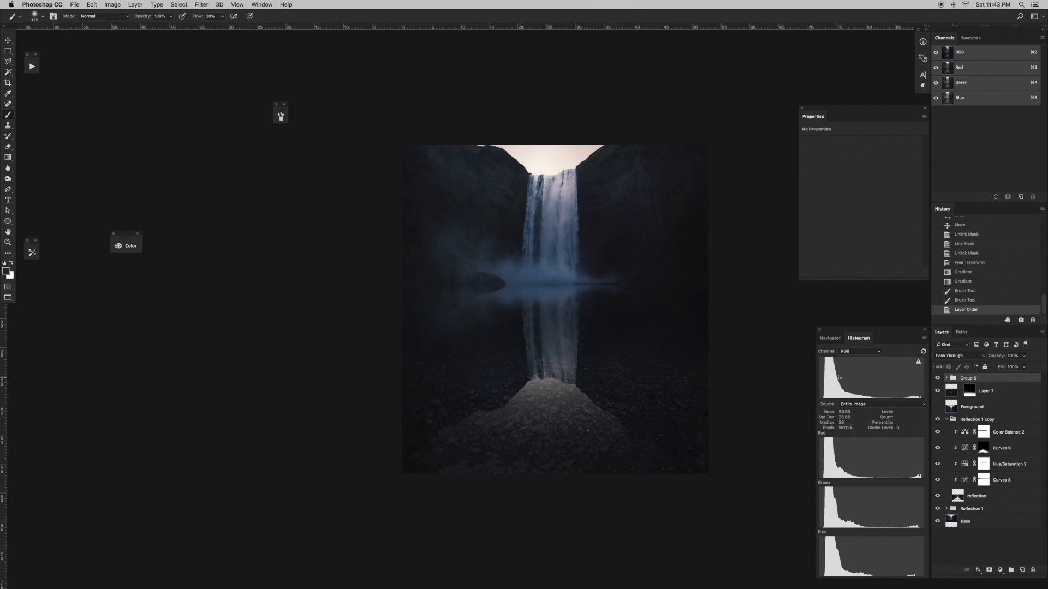
{"action": "left_click", "coordinate": [938, 377]}
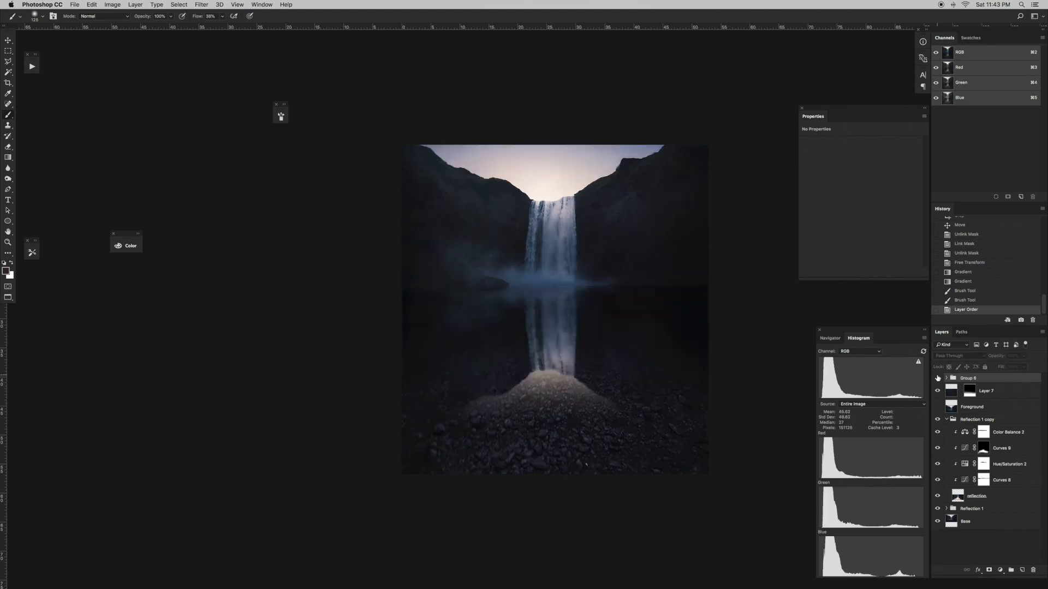
{"action": "left_click", "coordinate": [937, 377]}
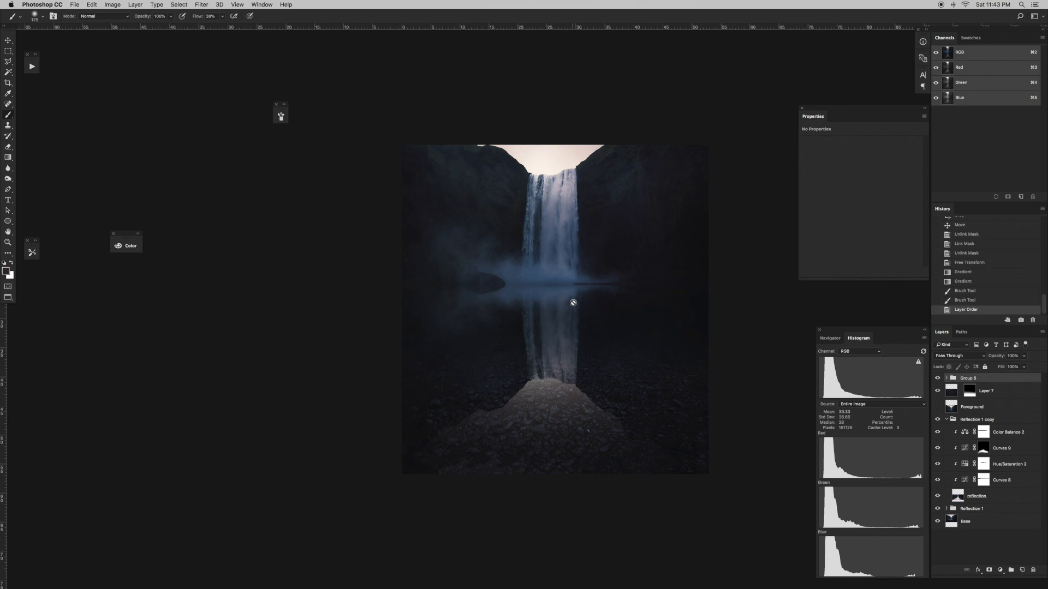
{"action": "left_click", "coordinate": [937, 378]}
{"action": "left_click", "coordinate": [937, 379]}
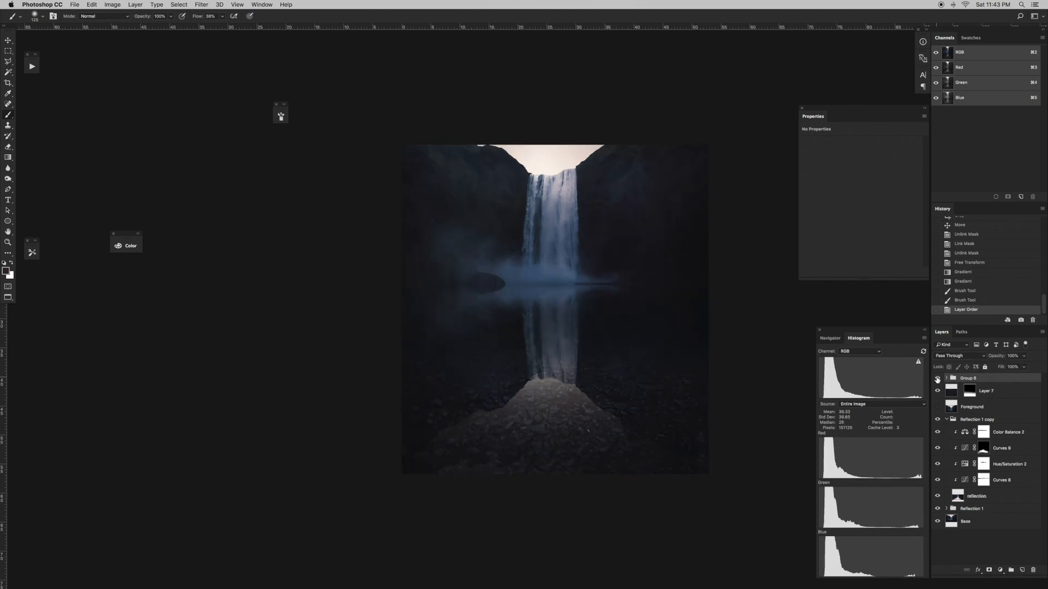